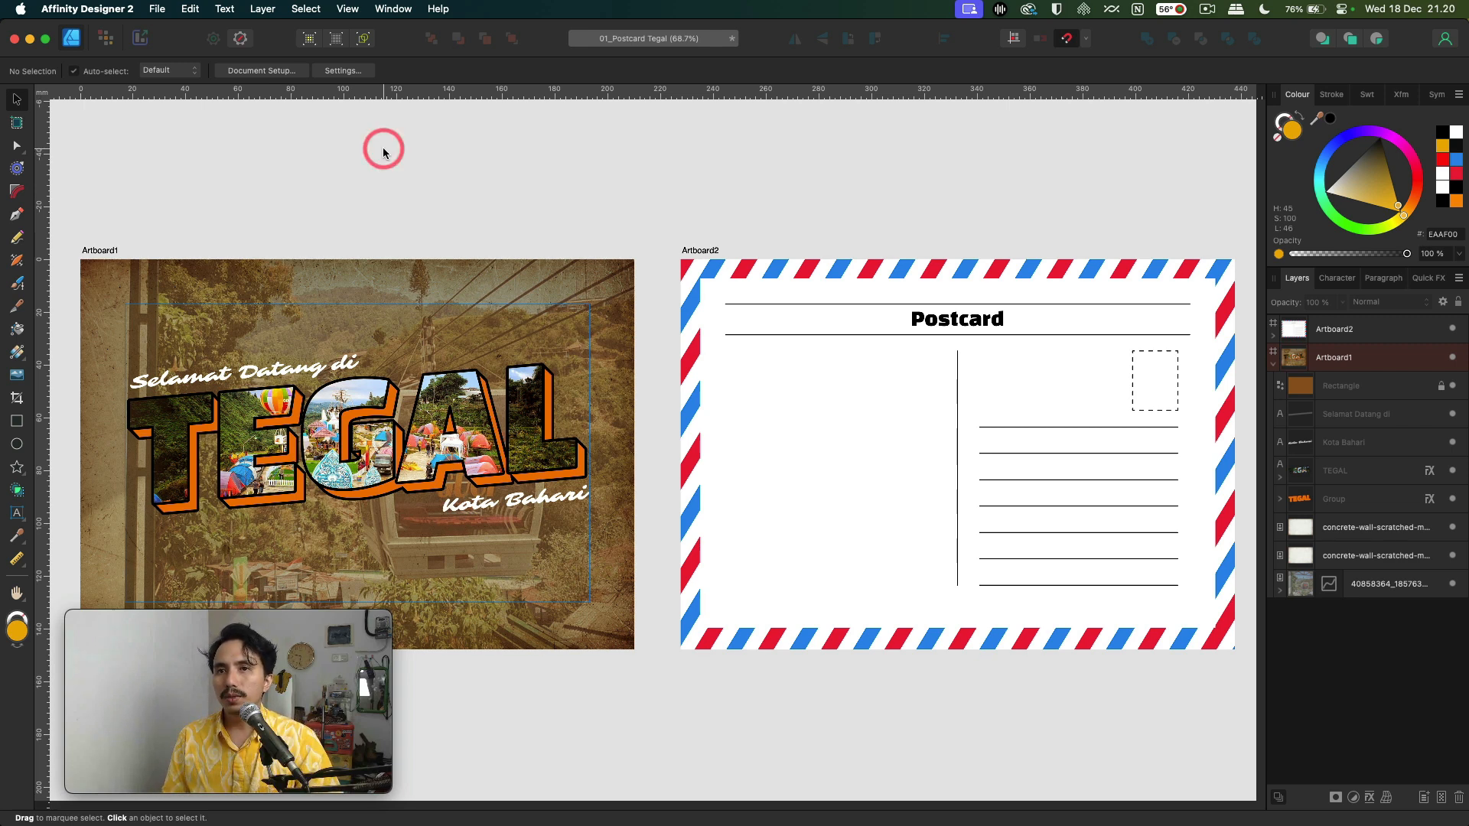
- Create a landscape A5 print document, 210 × 148 mm at 300 DPI, with an artboard and margins included
{"action": "left_click", "coordinate": [159, 11]}
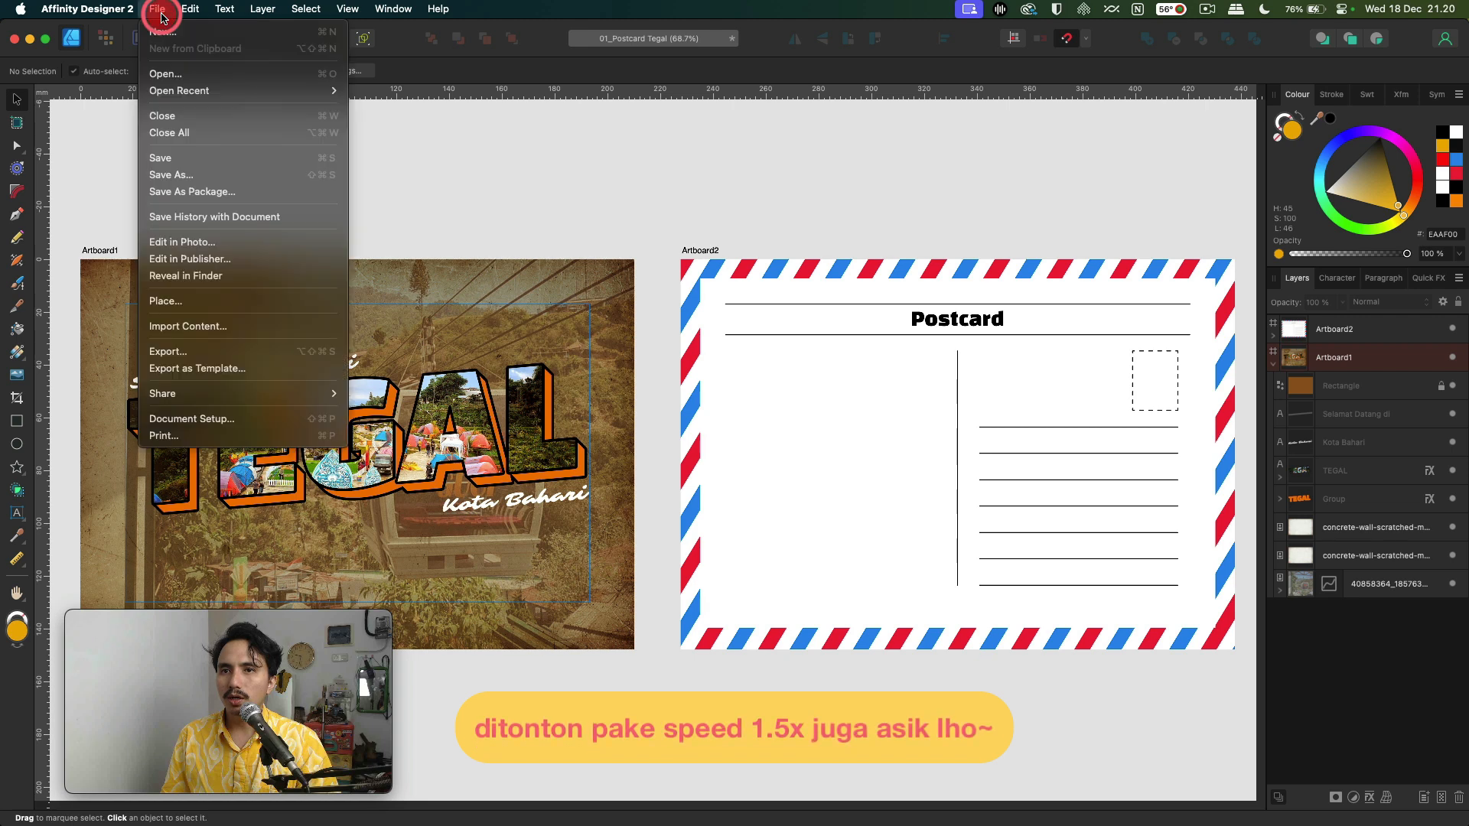
{"action": "left_click", "coordinate": [161, 15]}
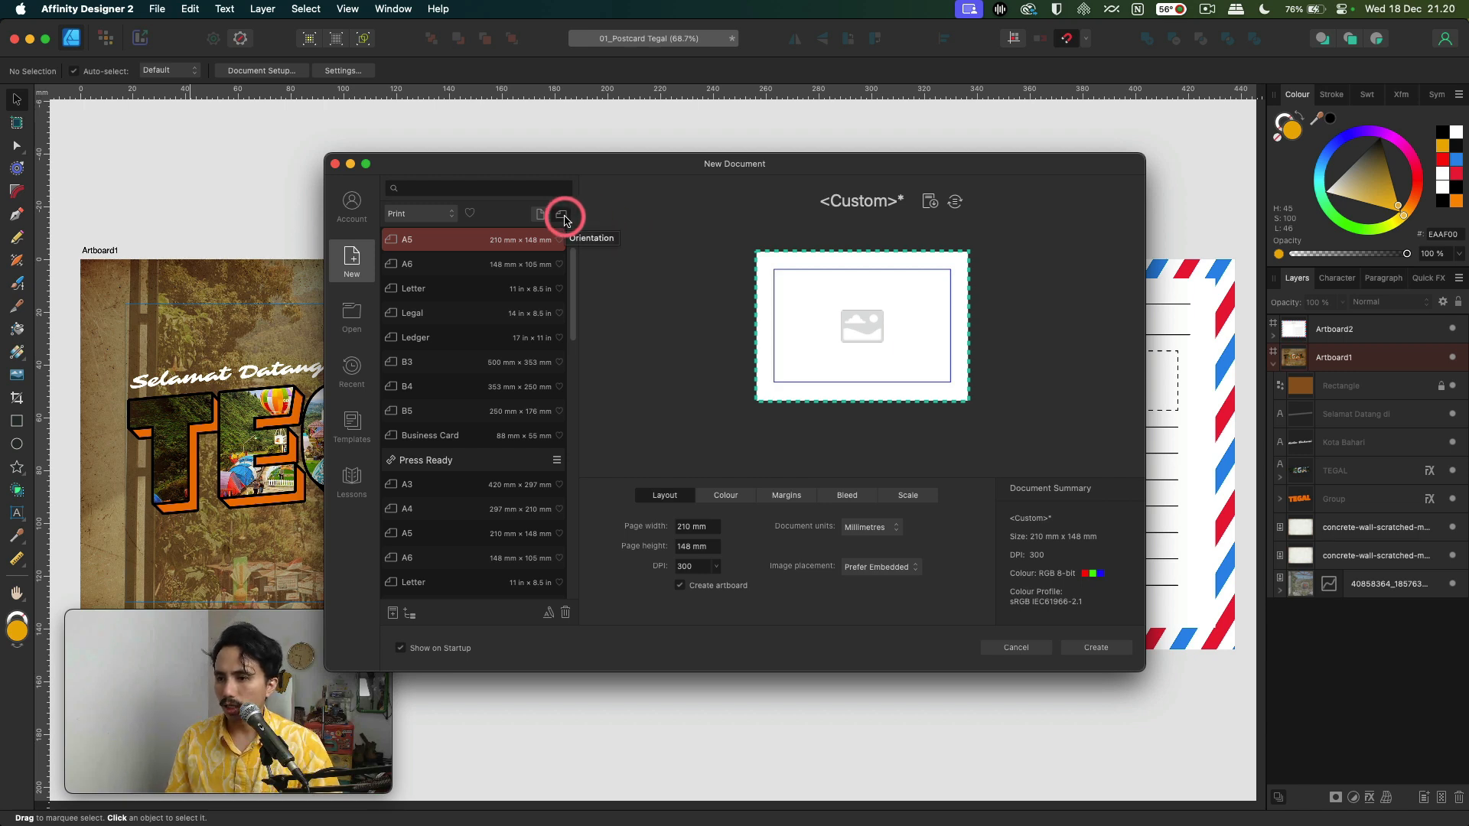
{"action": "left_click", "coordinate": [715, 587]}
{"action": "left_click", "coordinate": [715, 586]}
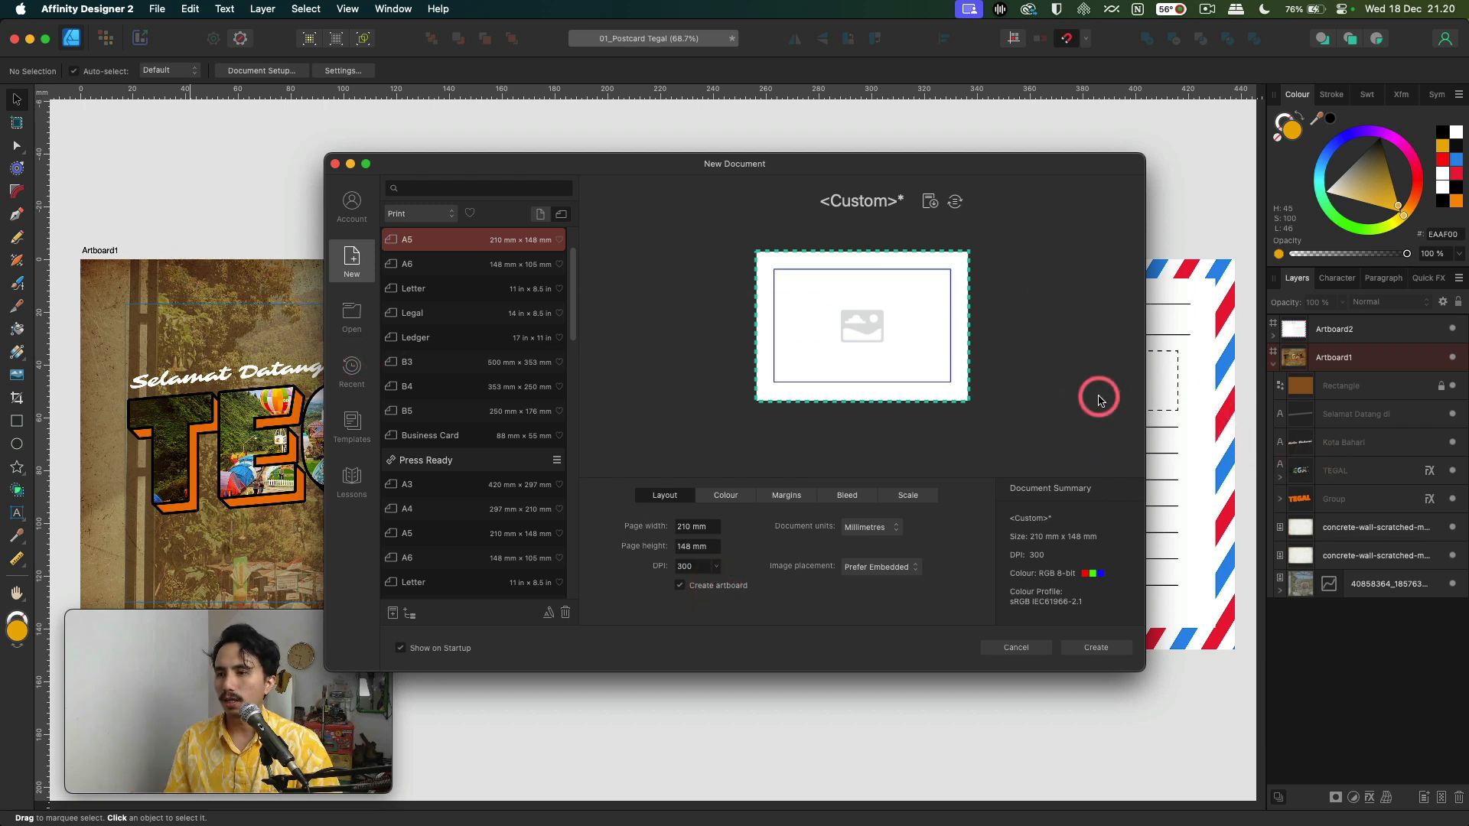
{"action": "left_click", "coordinate": [786, 495]}
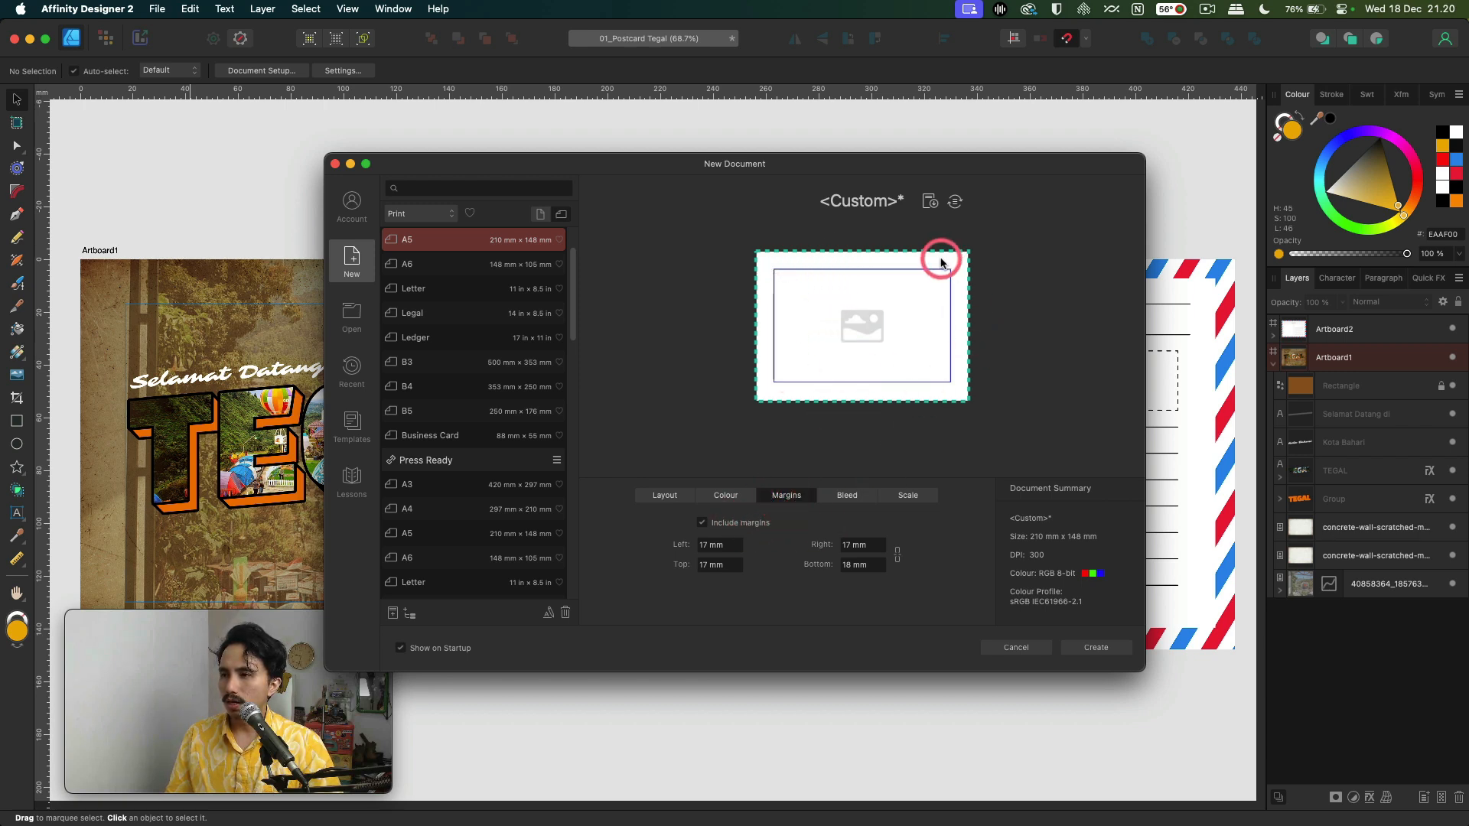
{"action": "left_click", "coordinate": [1095, 648]}
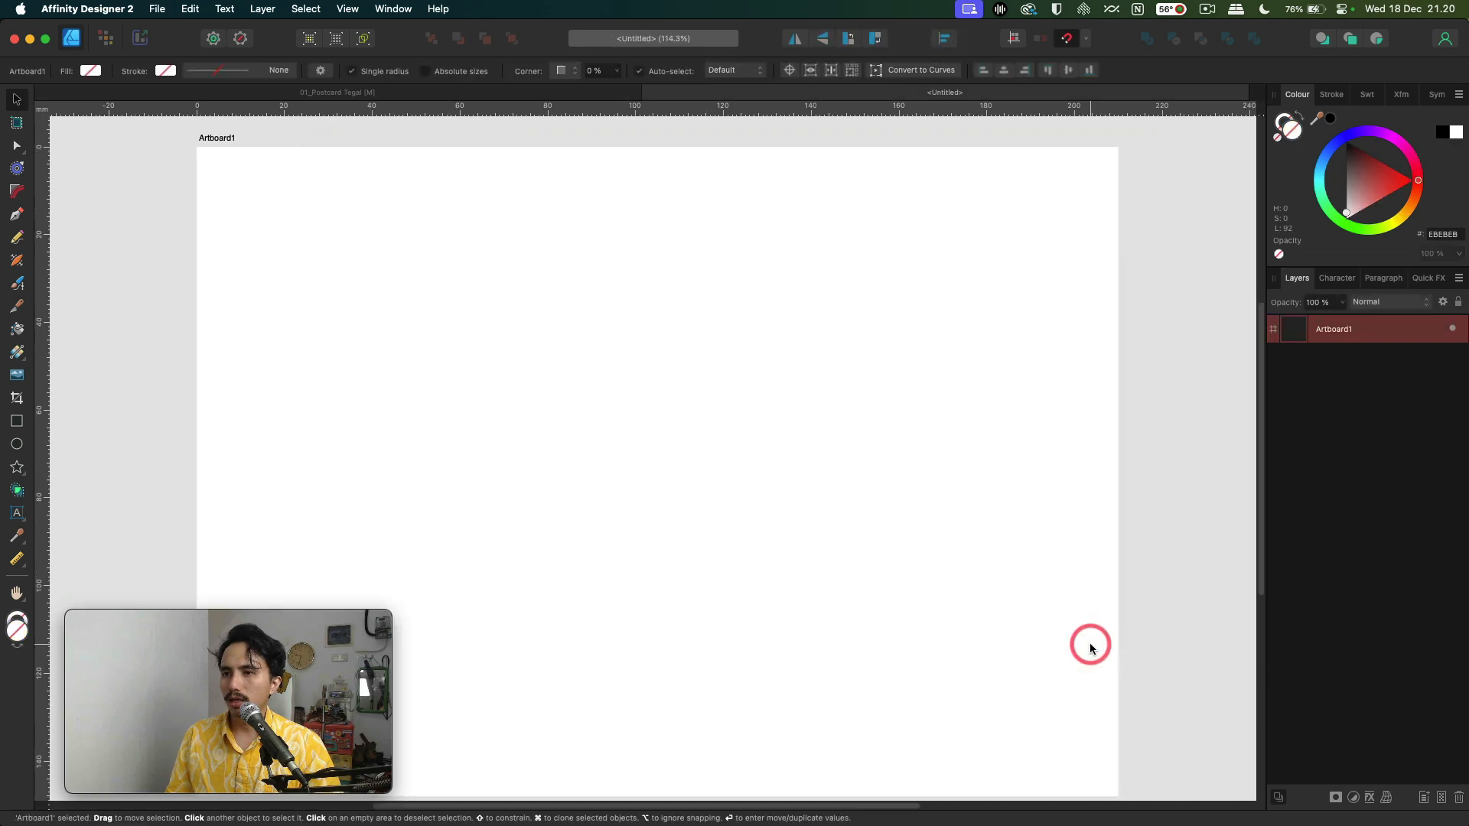
- Insert a second document-sized artboard beside the first, and select the first artboard
{"action": "key", "text": "alt"}
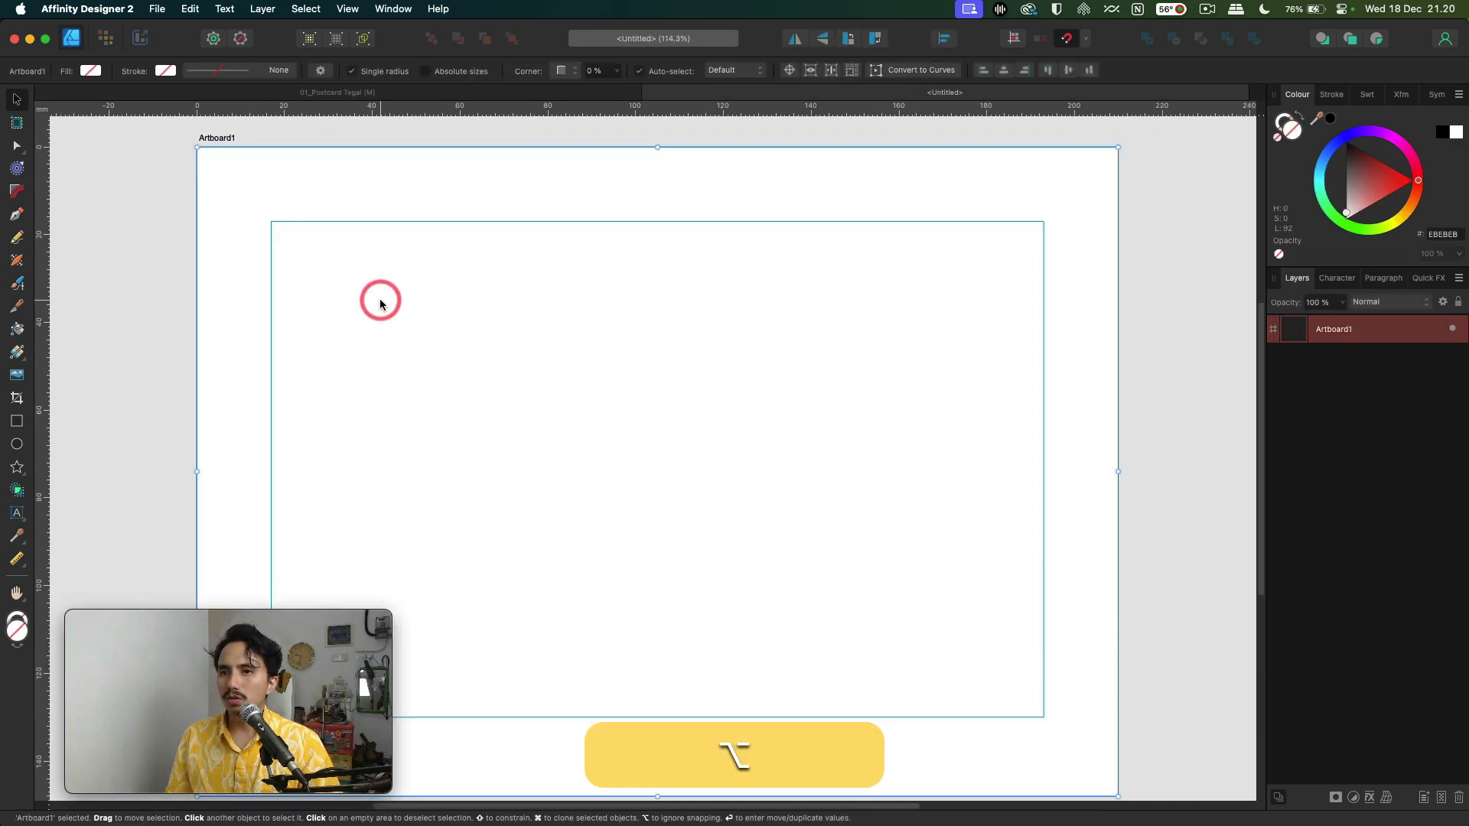
{"action": "scroll", "coordinate": [379, 301], "scroll_direction": "down", "scroll_amount": 3}
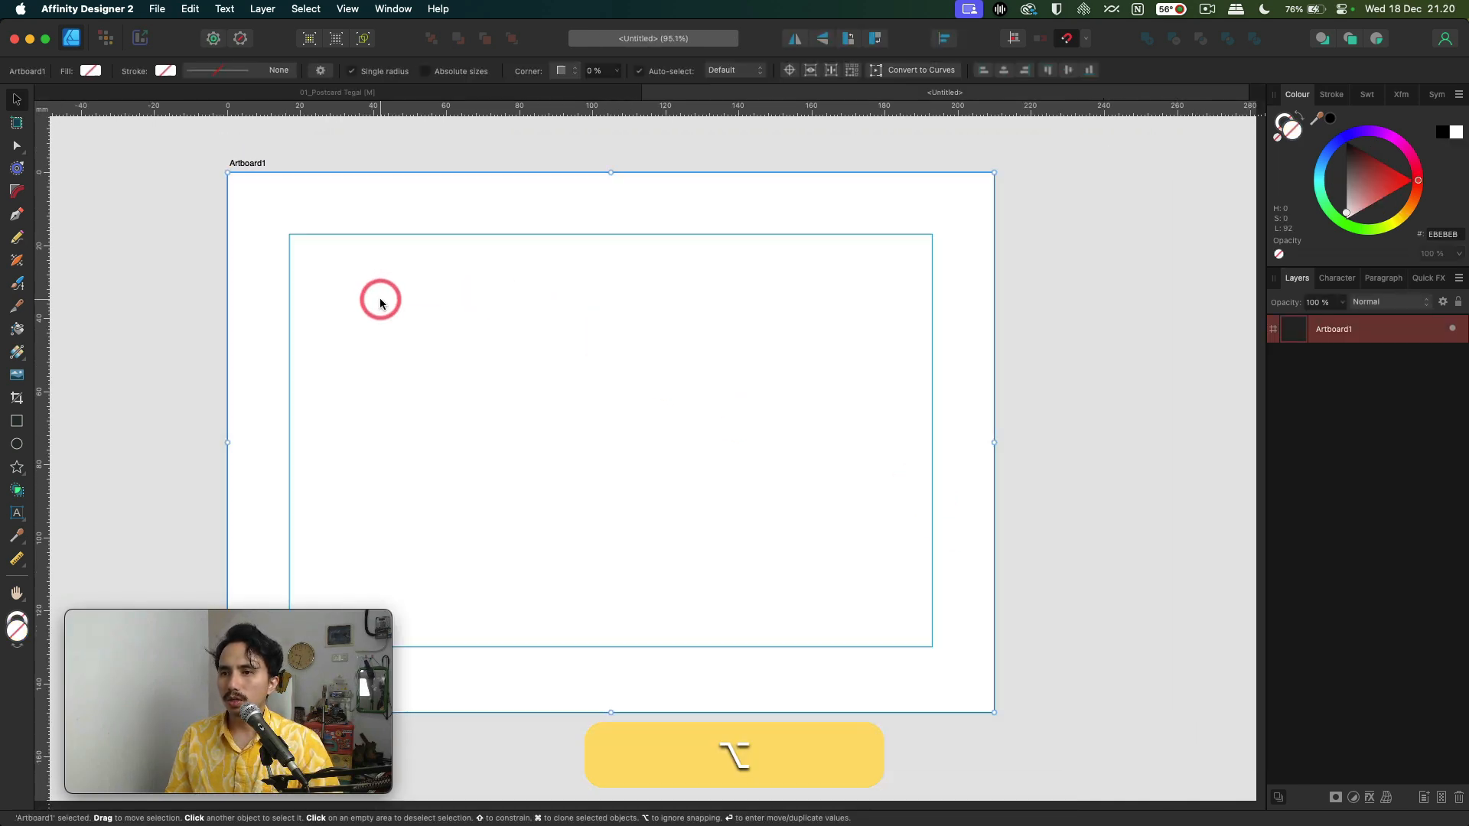
{"action": "left_click", "coordinate": [16, 124]}
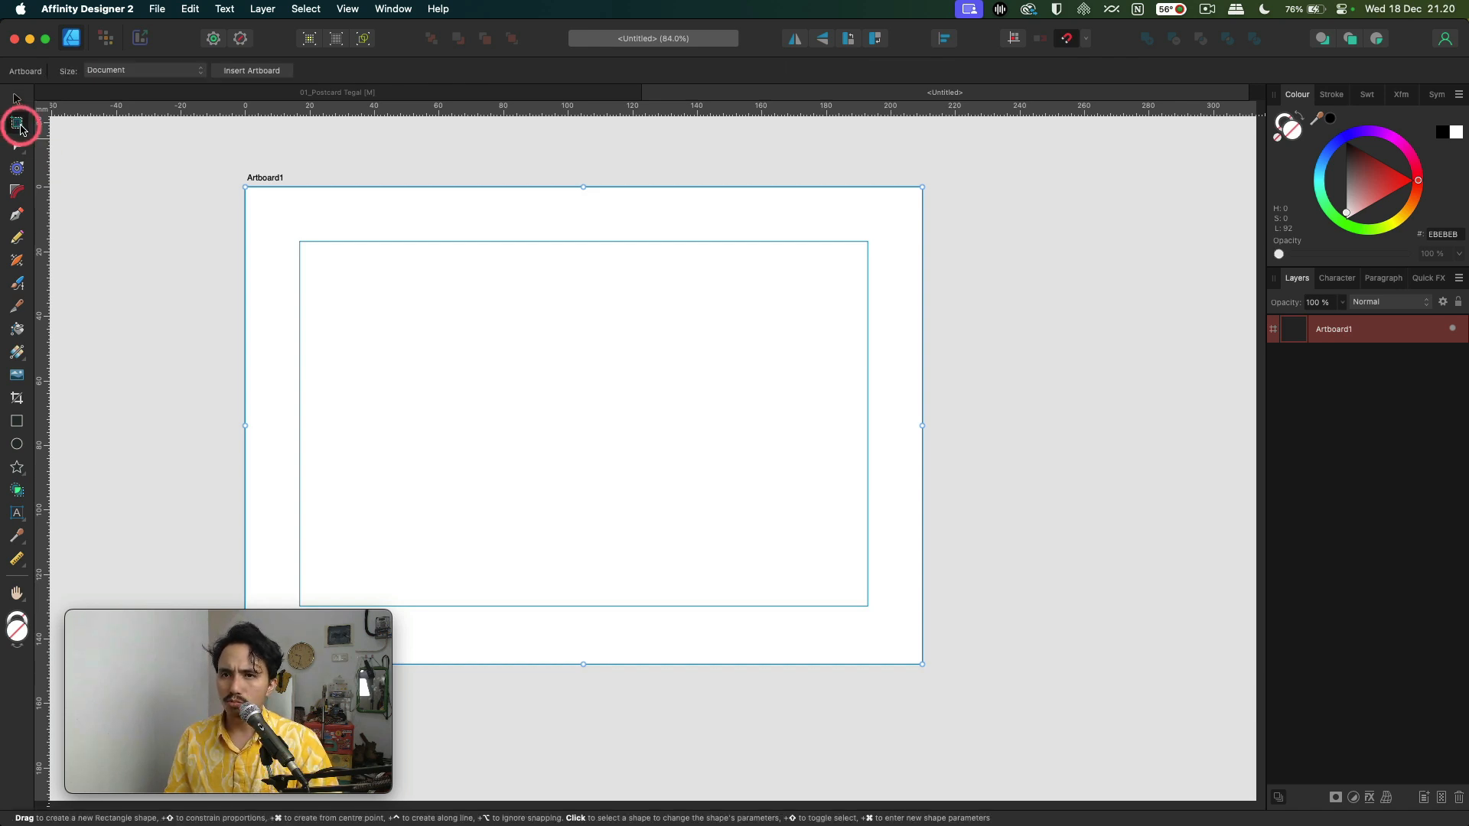
{"action": "left_click", "coordinate": [239, 72]}
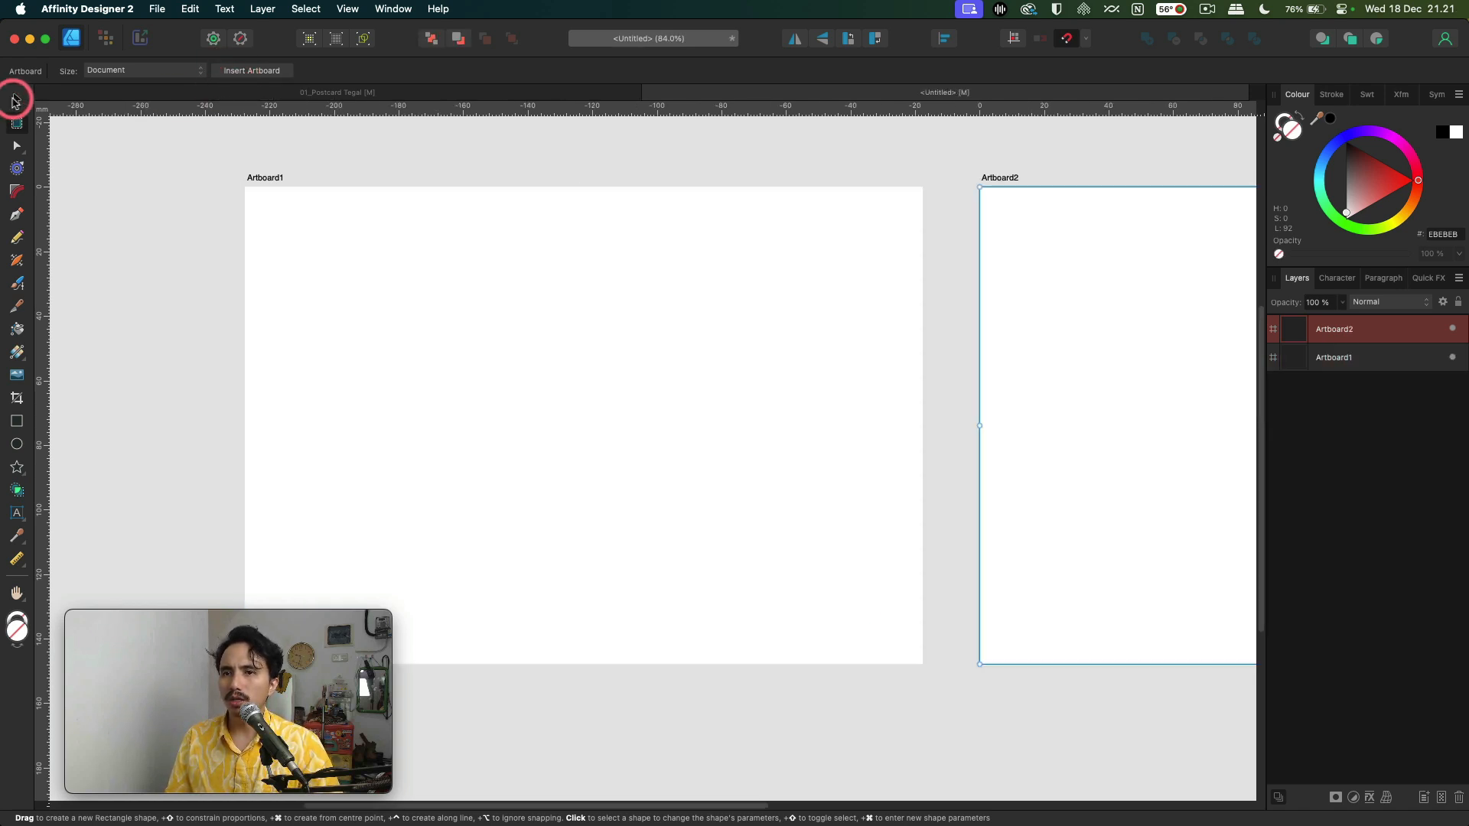
{"action": "left_click", "coordinate": [17, 99]}
{"action": "left_click", "coordinate": [518, 318]}
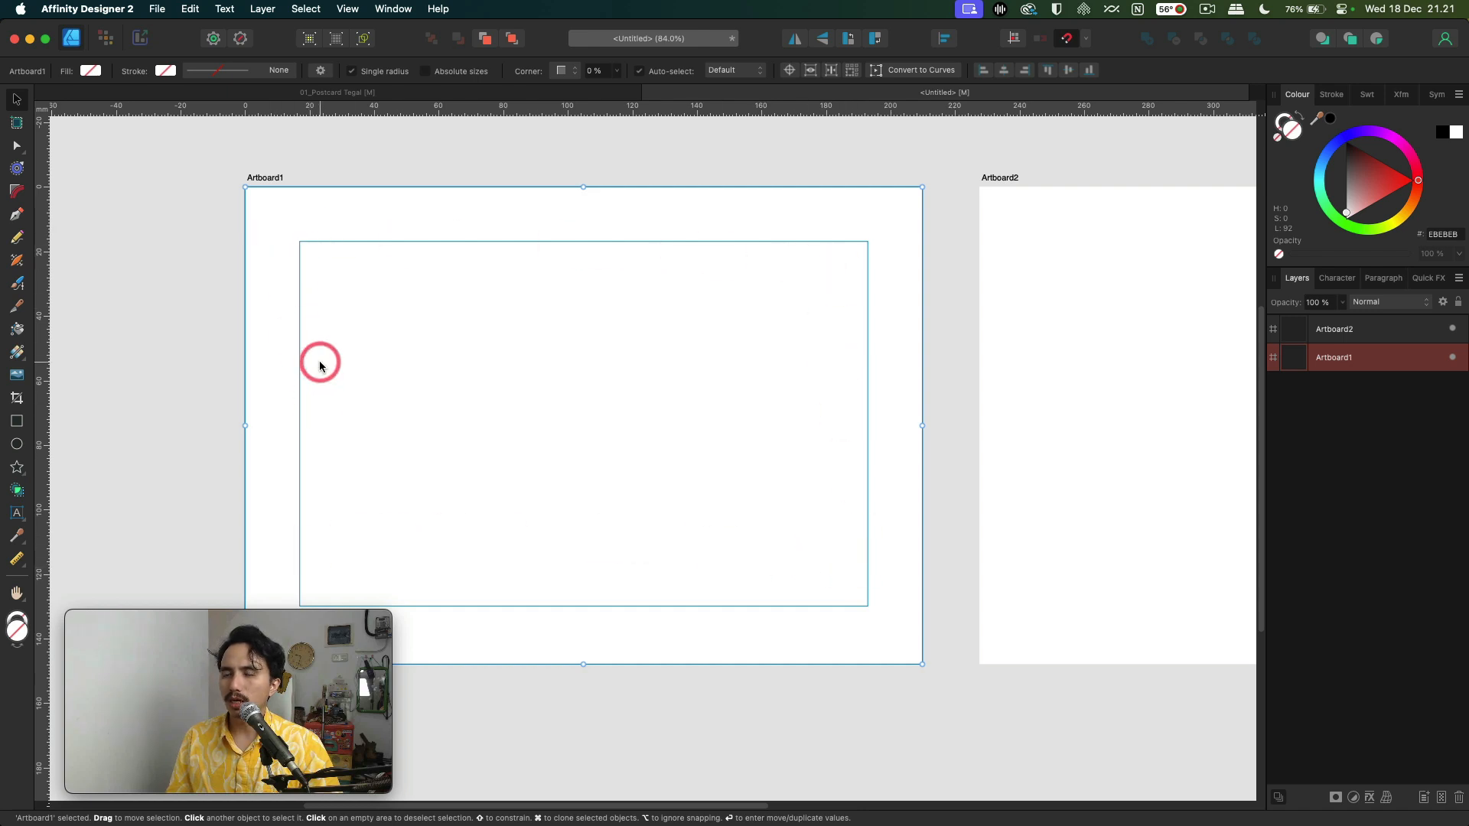
- Check the view options to see whether margins are set to display
{"action": "left_click", "coordinate": [350, 10]}
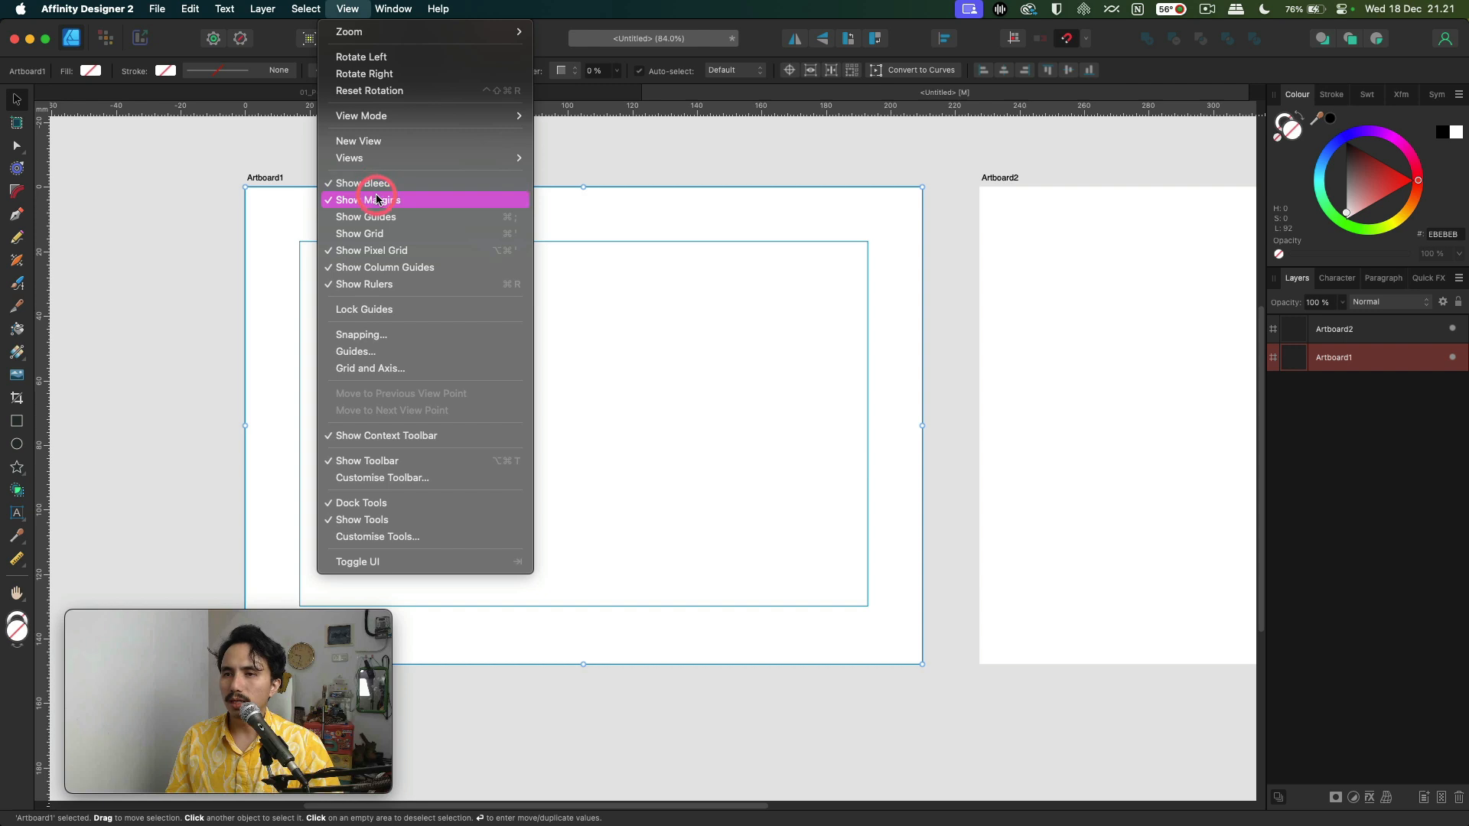
{"action": "left_click", "coordinate": [632, 157]}
{"action": "scroll", "coordinate": [636, 153], "scroll_direction": "down", "scroll_amount": 3}
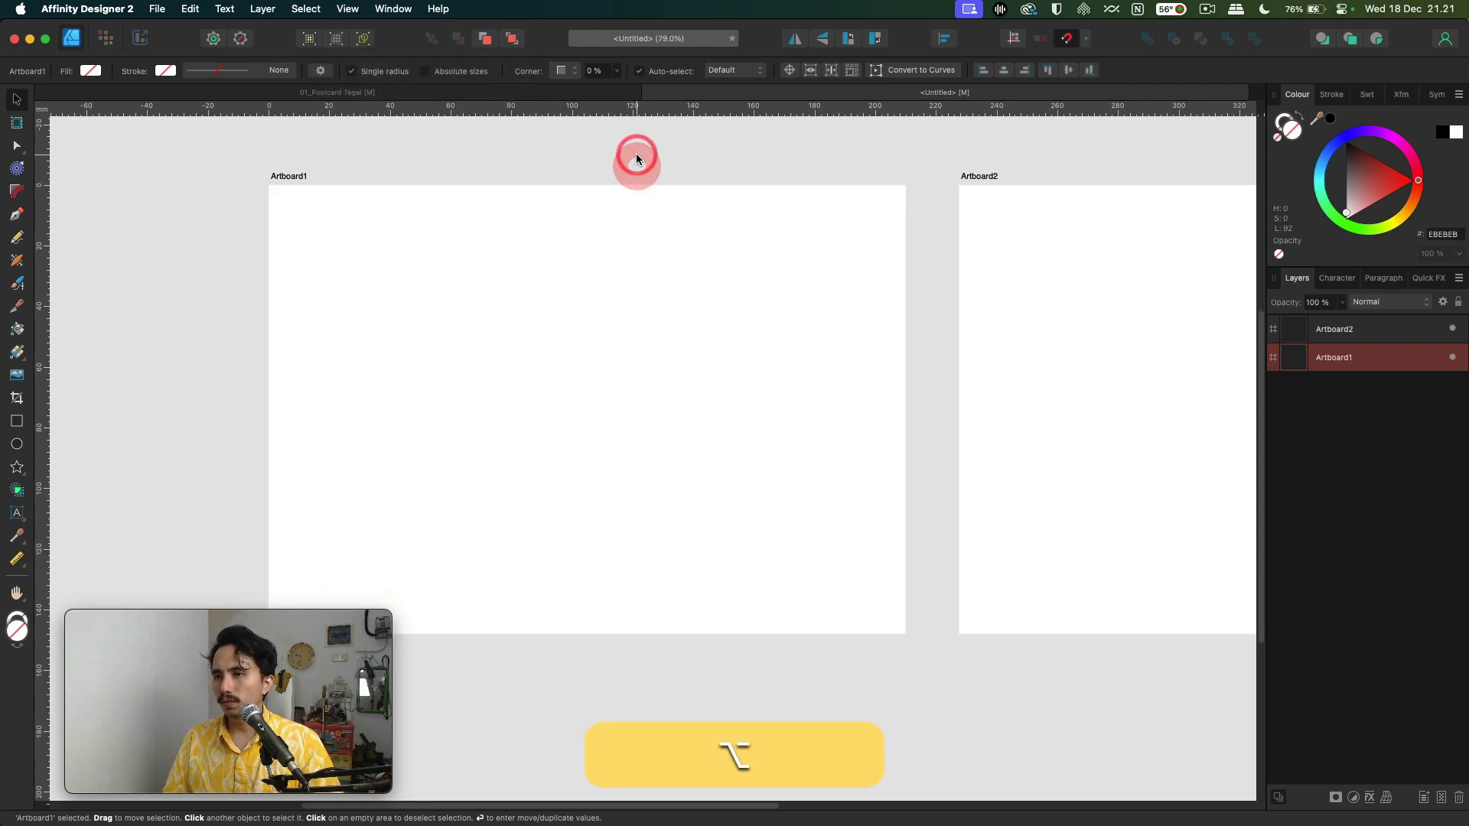
{"action": "left_click_drag", "start_coordinate": [635, 153], "coordinate": [650, 157]}
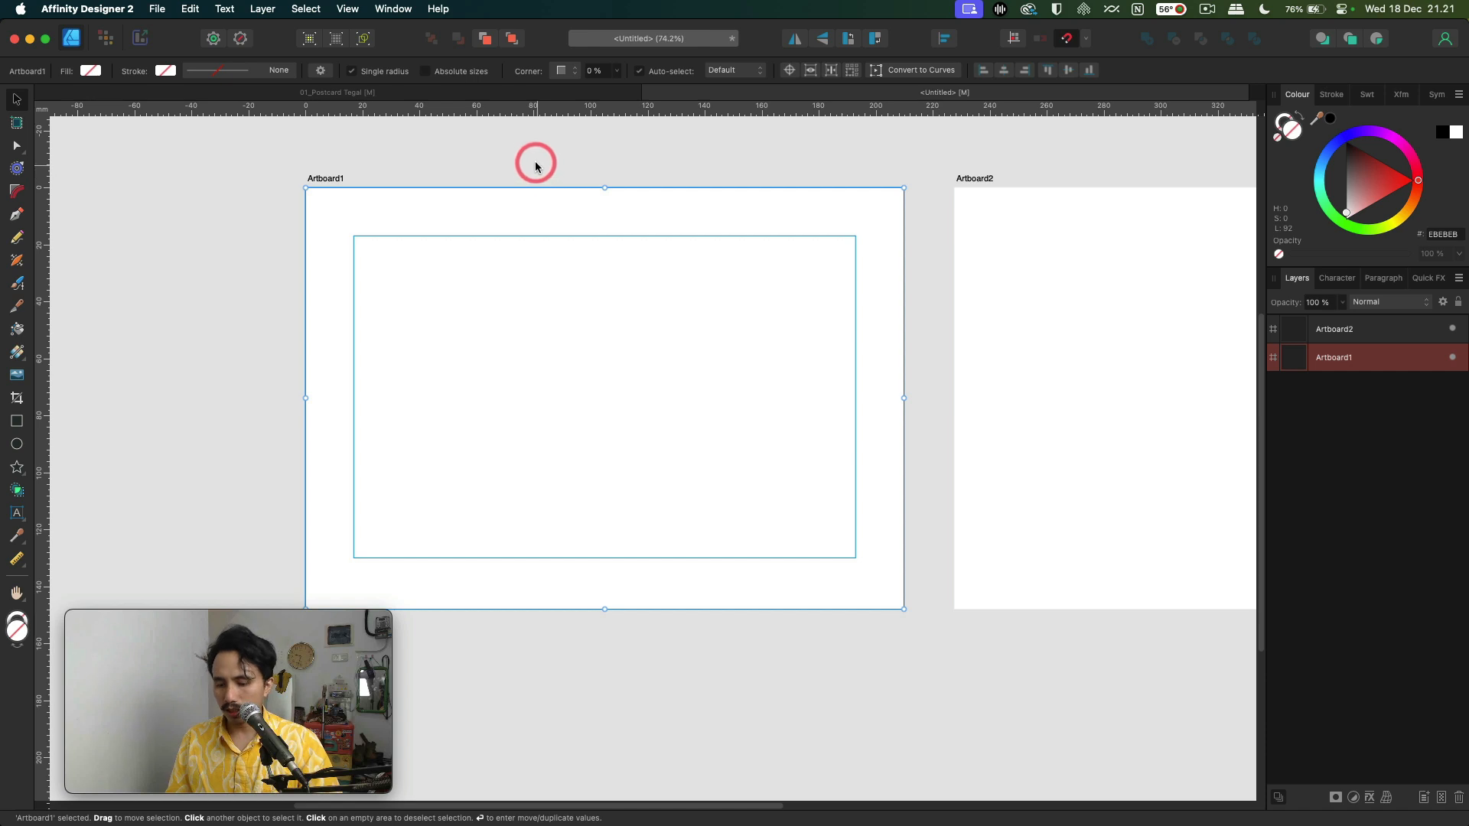
- Add the artistic text "TEGAL" at about 169 pt, starting at the first artboard's left margin
{"action": "key", "text": "t"}
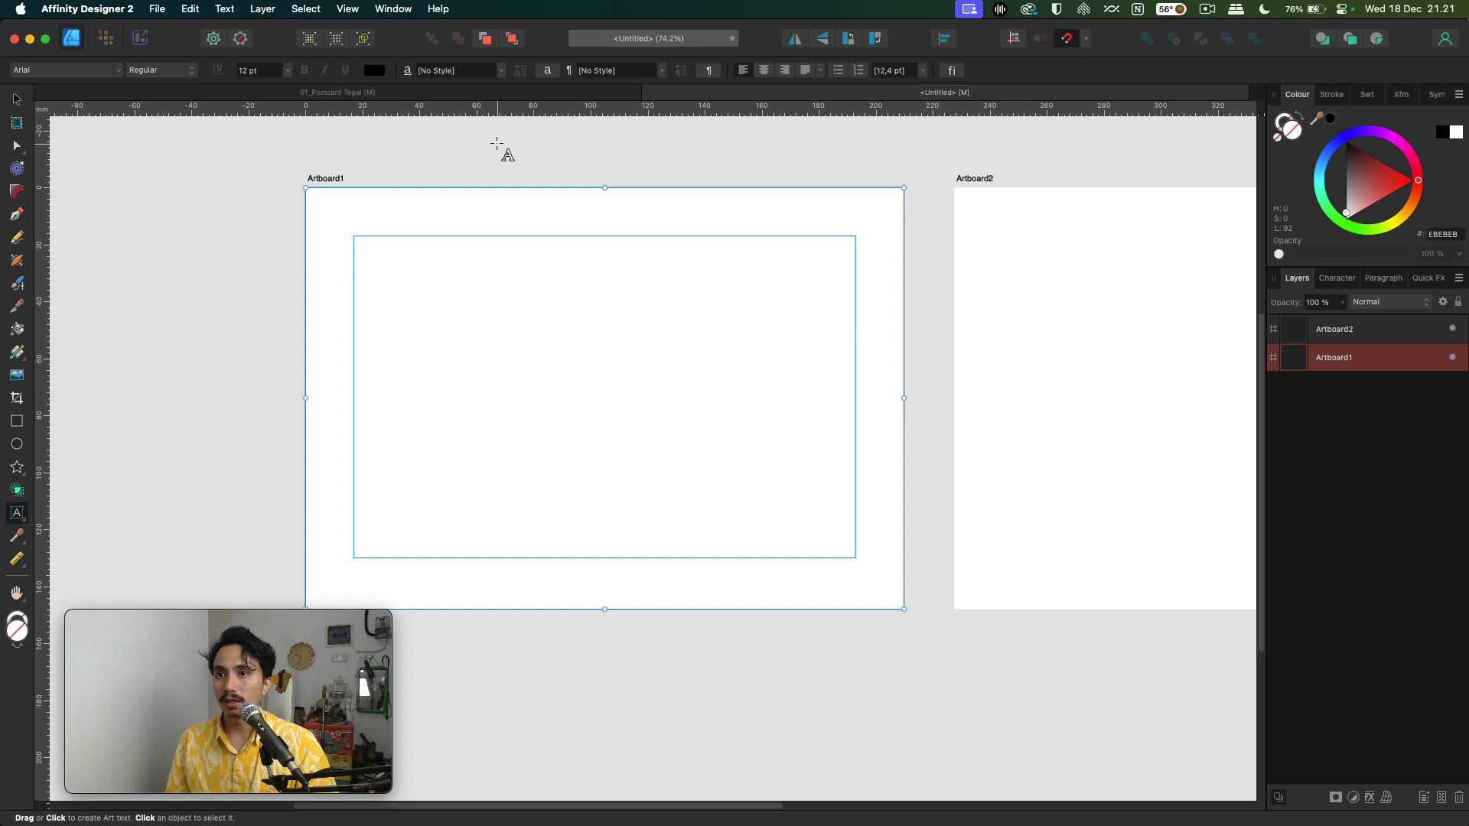
{"action": "left_click", "coordinate": [15, 514]}
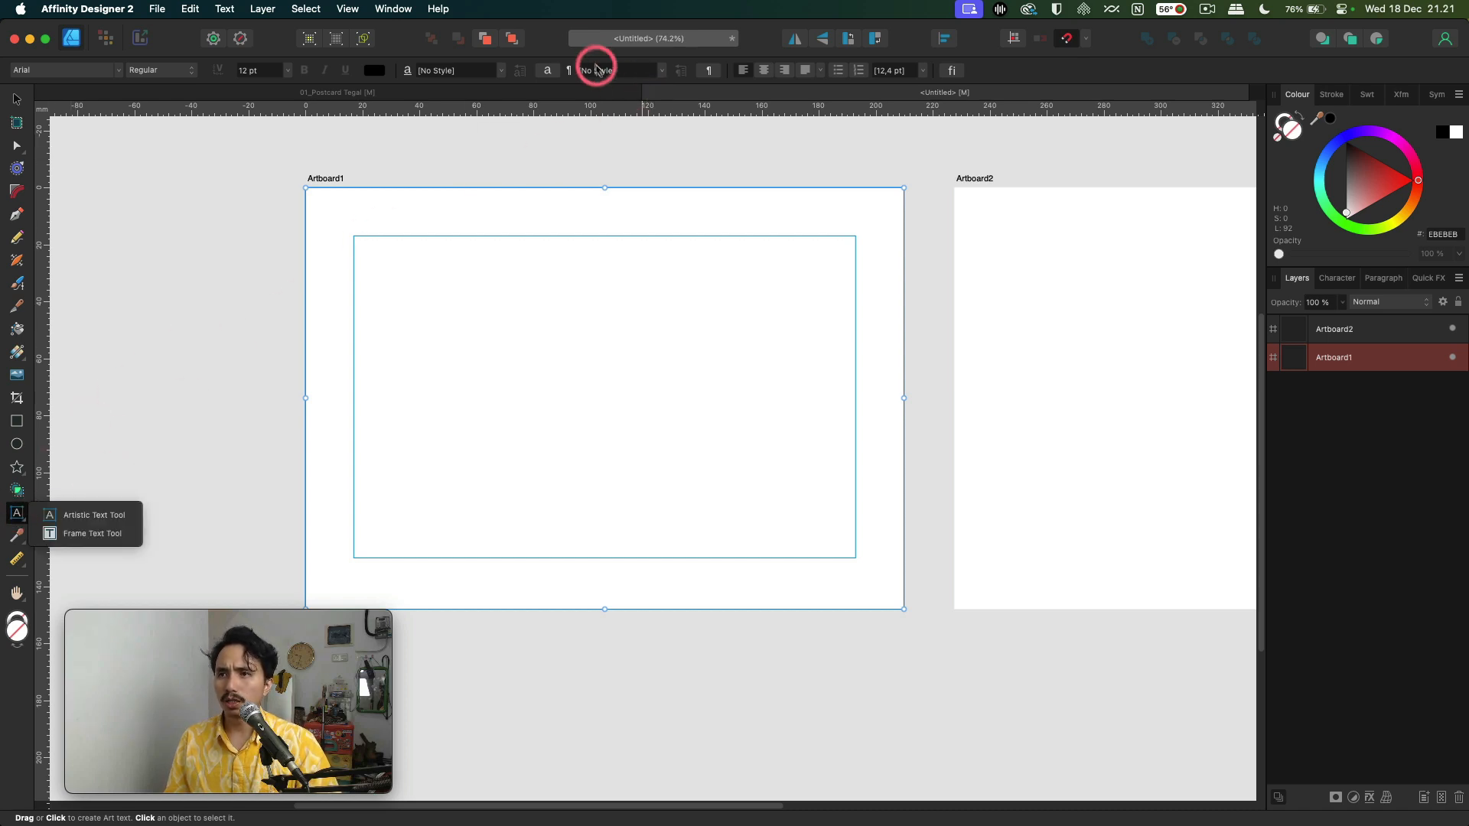
{"action": "left_click", "coordinate": [547, 35]}
{"action": "mouse_move", "coordinate": [355, 311]}
{"action": "left_mouse_down"}
{"action": "mouse_move", "coordinate": [431, 452]}
{"action": "mouse_move", "coordinate": [414, 419]}
{"action": "mouse_move", "coordinate": [421, 430]}
{"action": "left_mouse_up"}
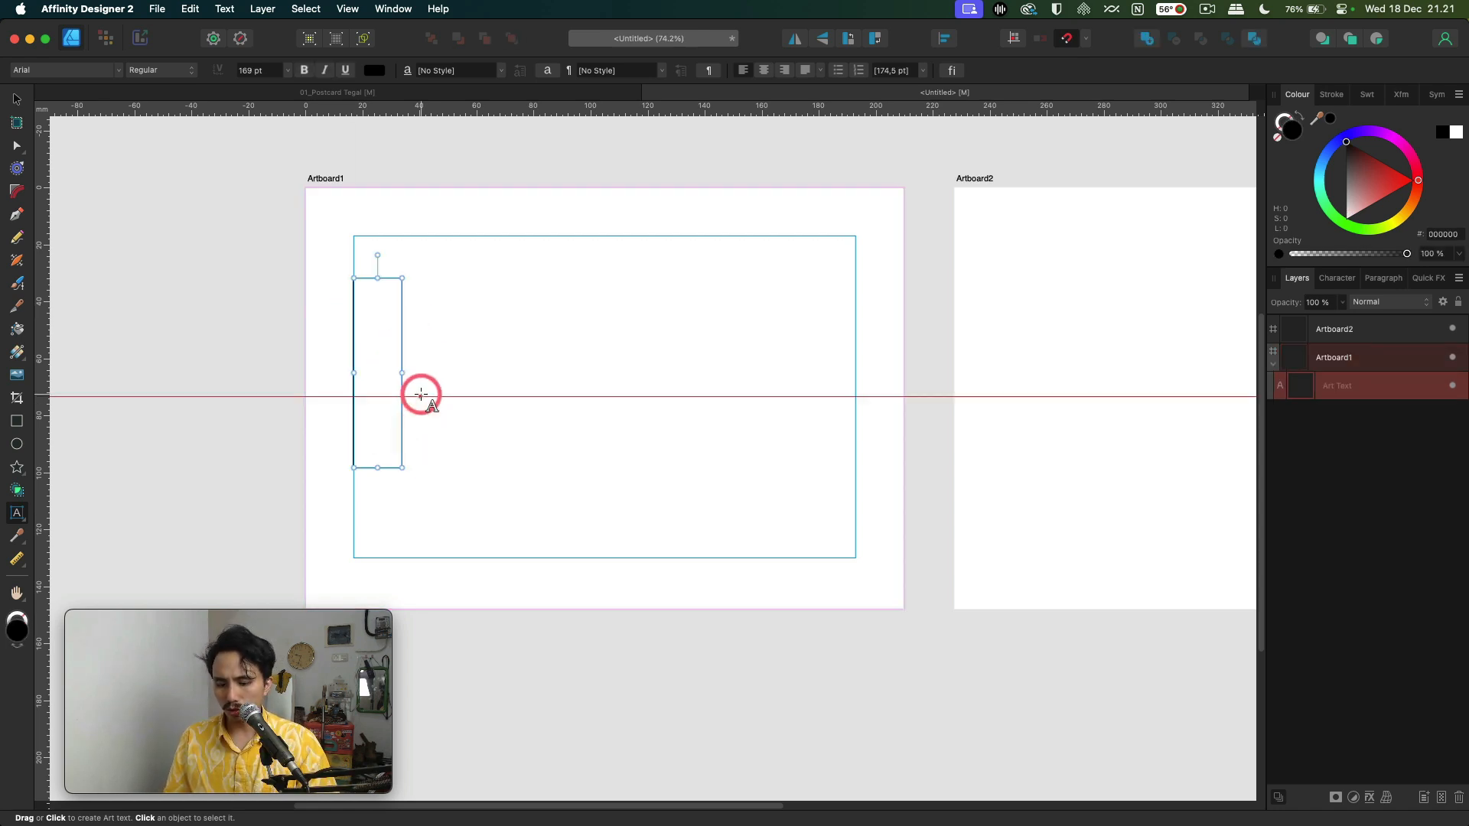
{"action": "key", "text": "BackSpace"}
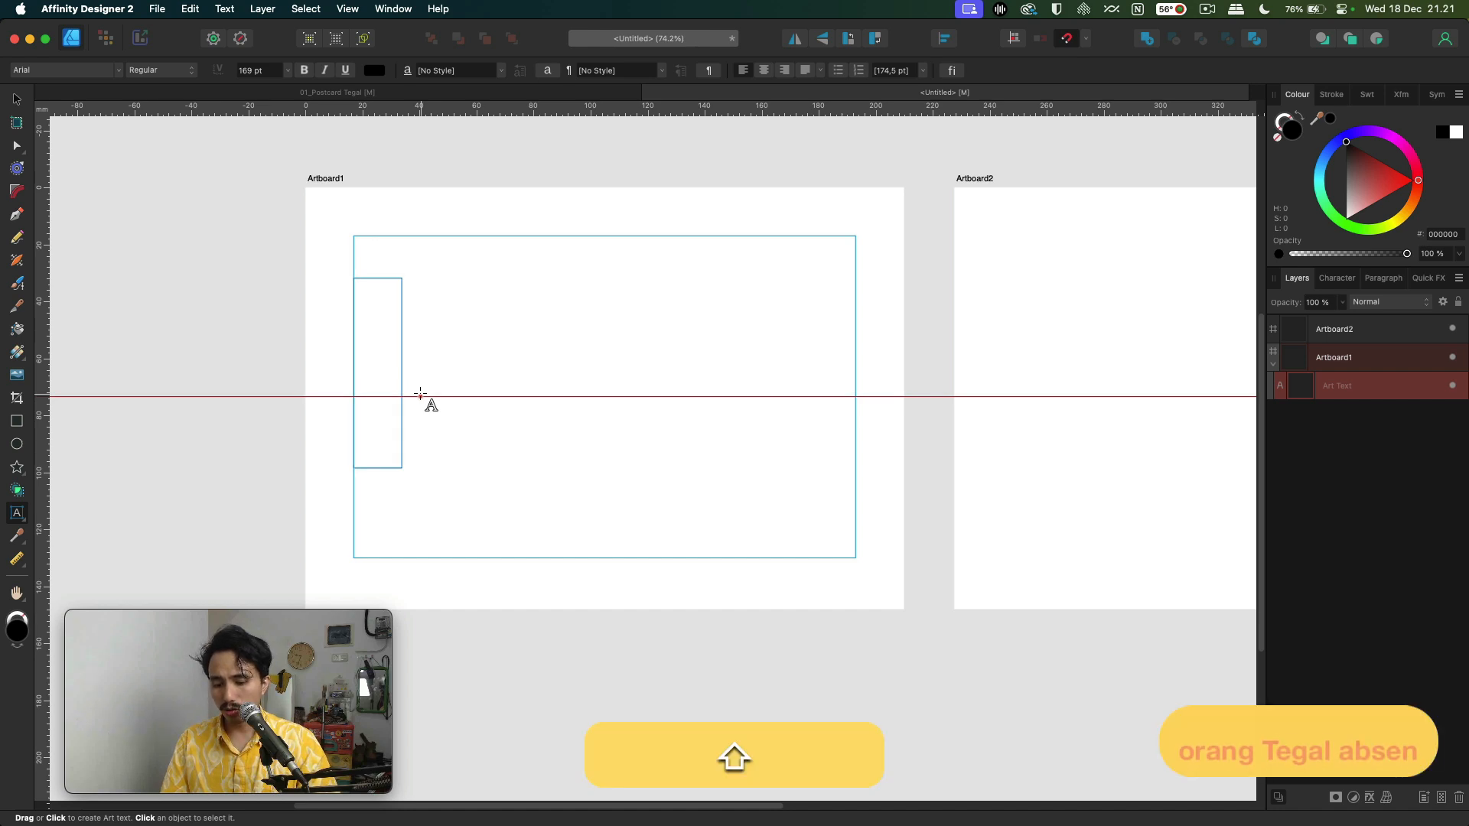
{"action": "type", "text": "TEGAL"}
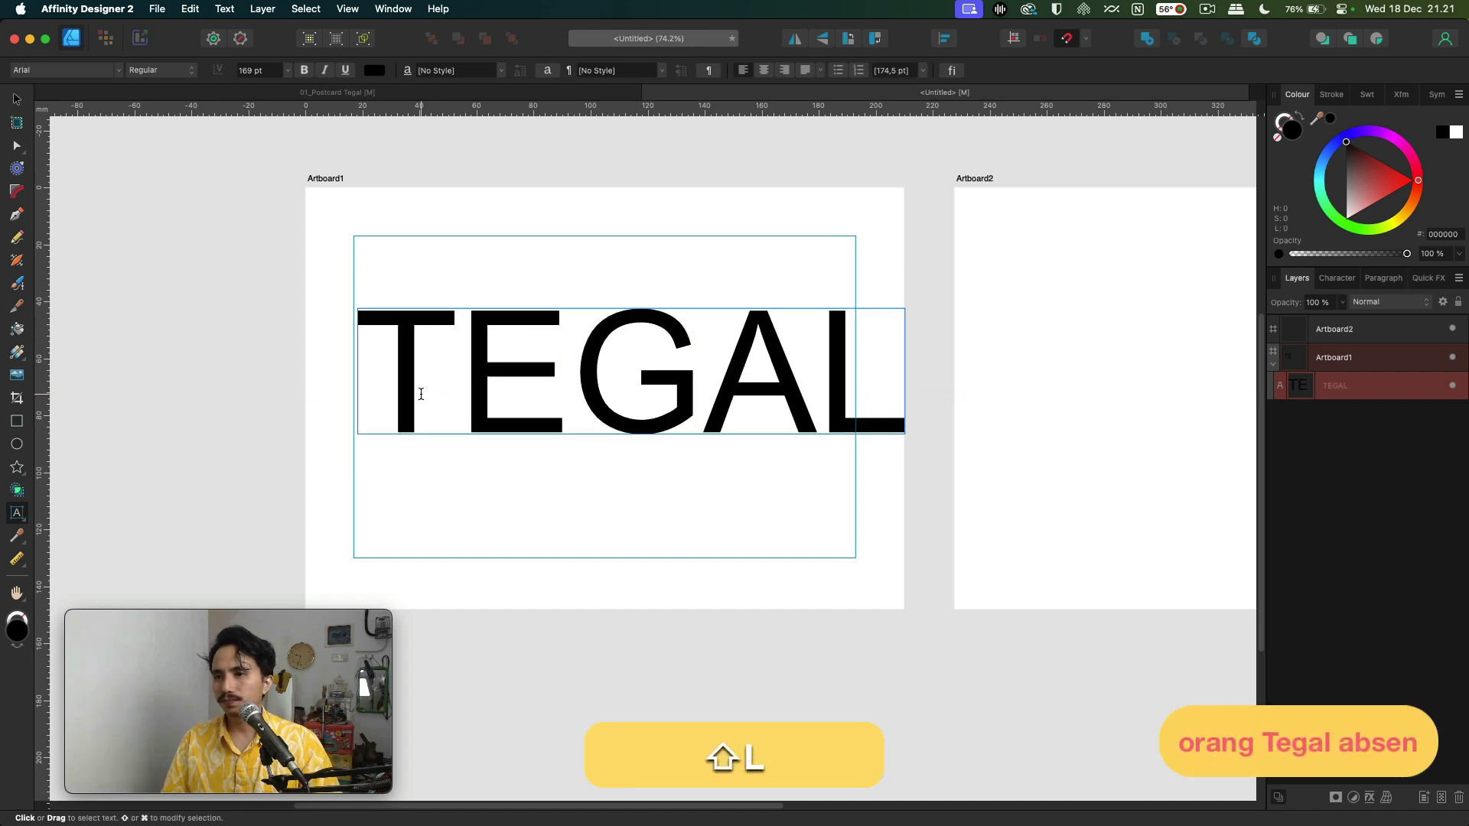
{"action": "key", "text": "Escape"}
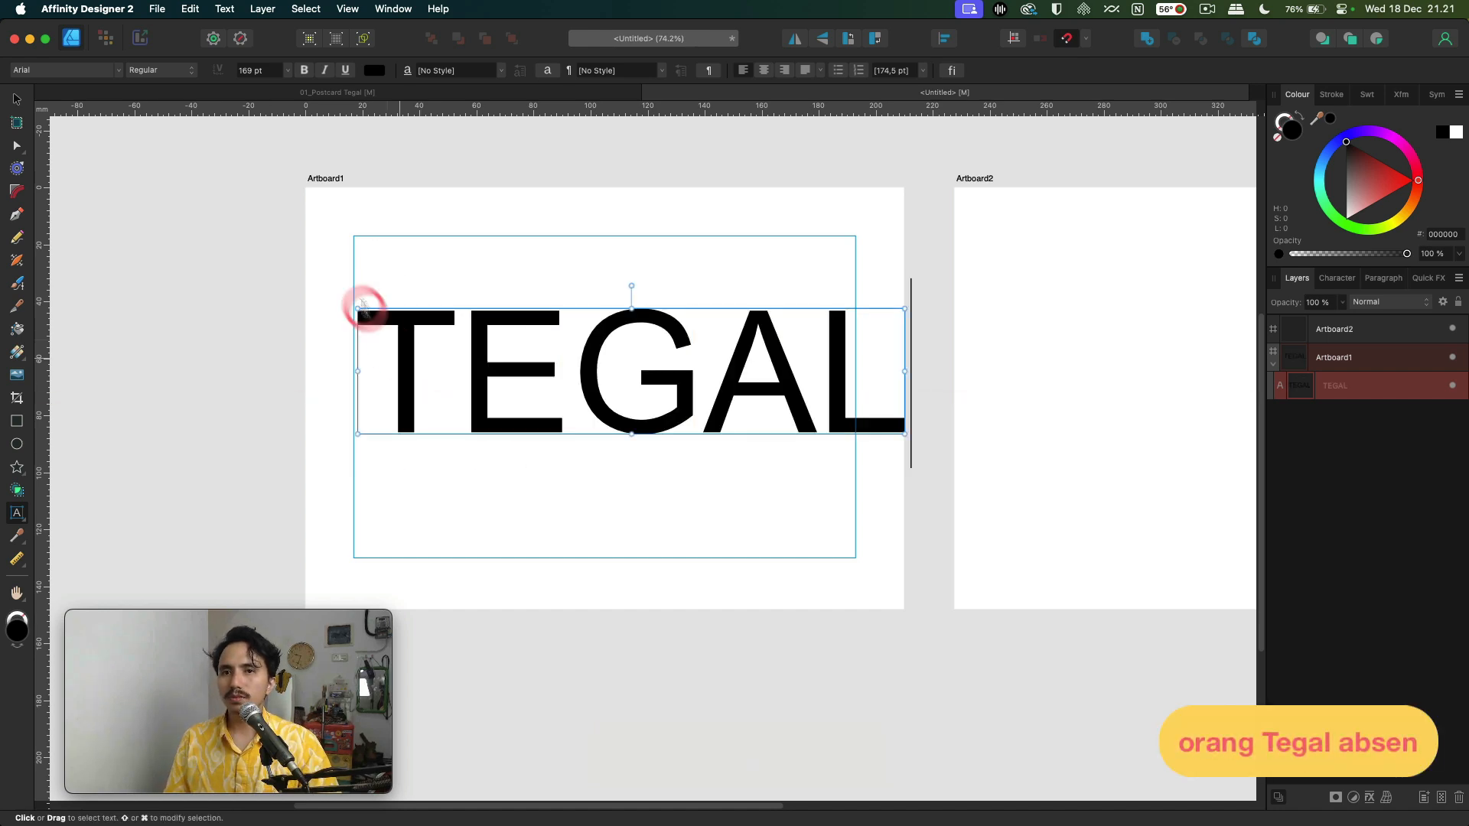
- Change the TEGAL text's font to Black Han Sans
{"action": "left_click", "coordinate": [18, 101]}
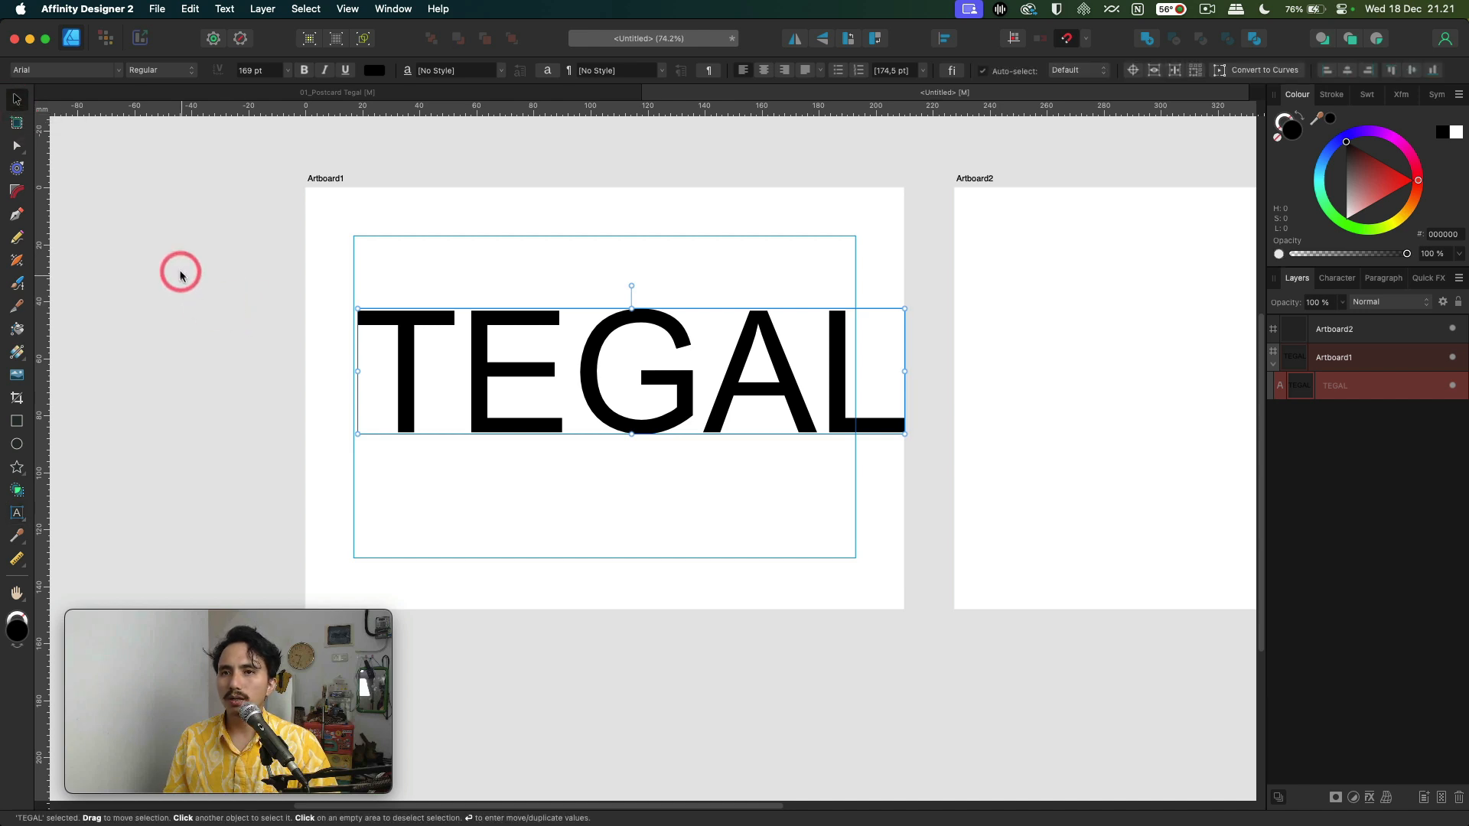
{"action": "left_click", "coordinate": [118, 70]}
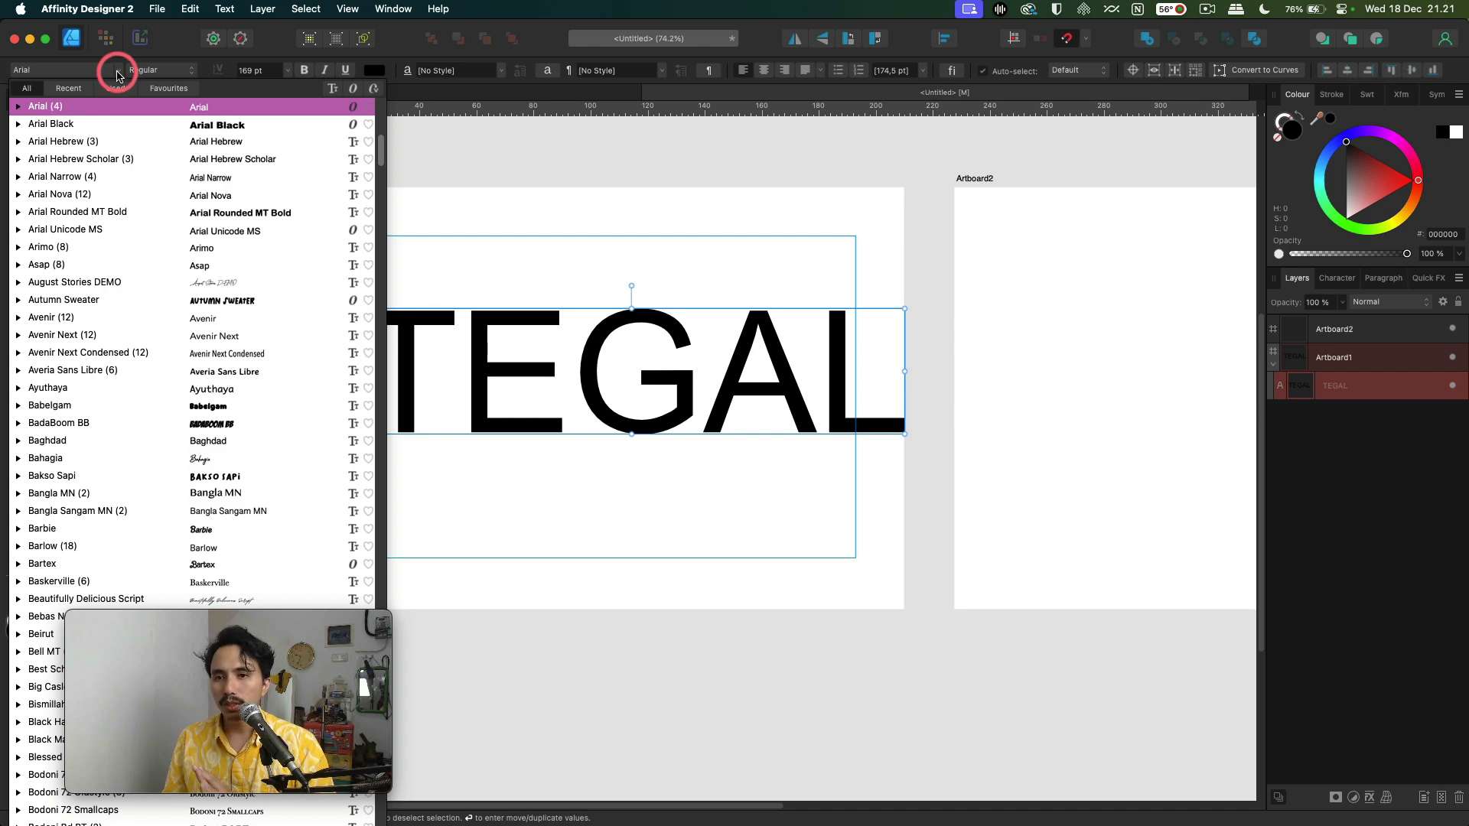
{"action": "left_click", "coordinate": [187, 265]}
{"action": "scroll", "coordinate": [185, 275], "scroll_direction": "down", "scroll_amount": 5}
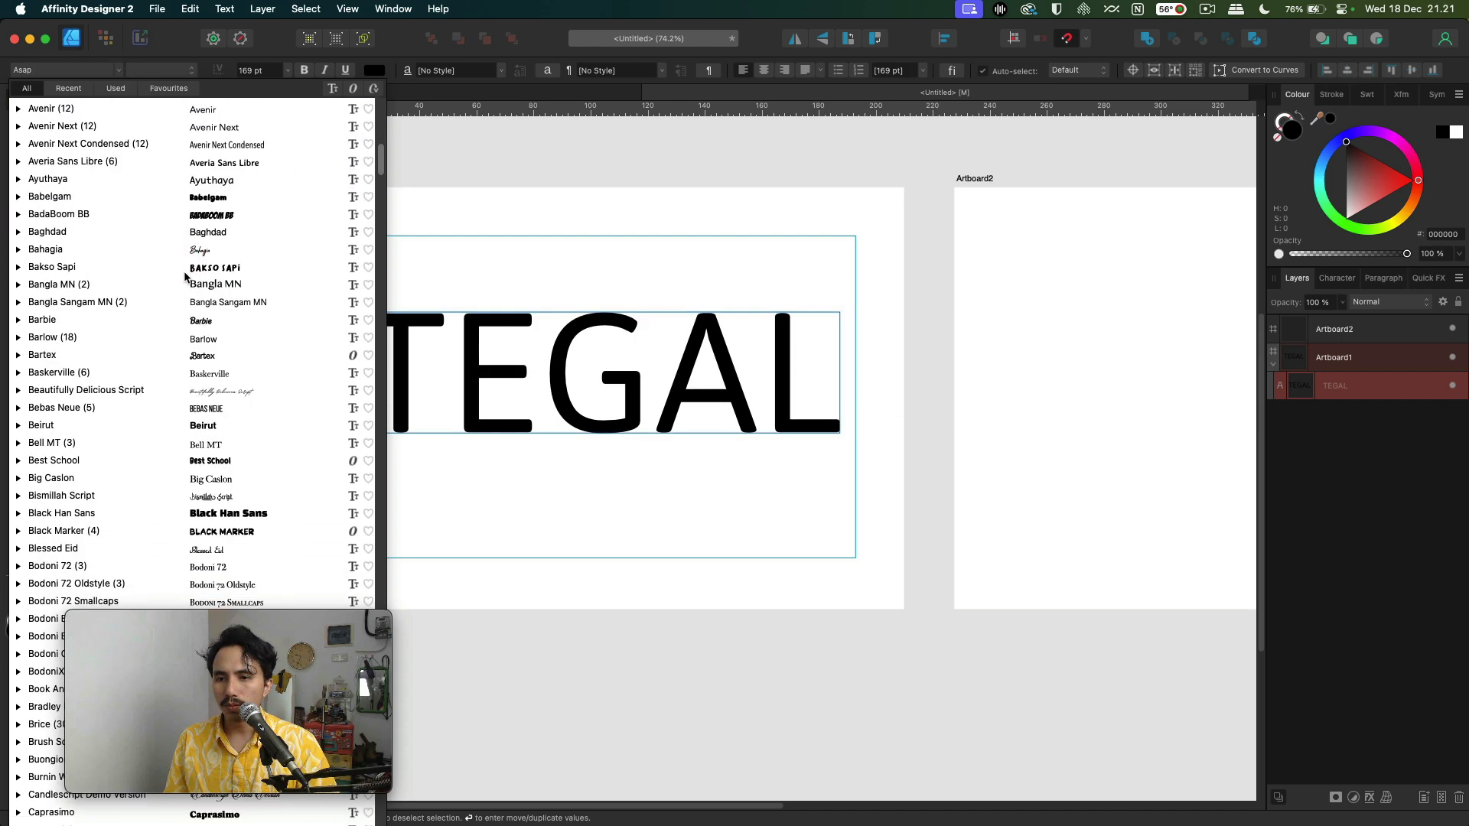
{"action": "left_click", "coordinate": [183, 512]}
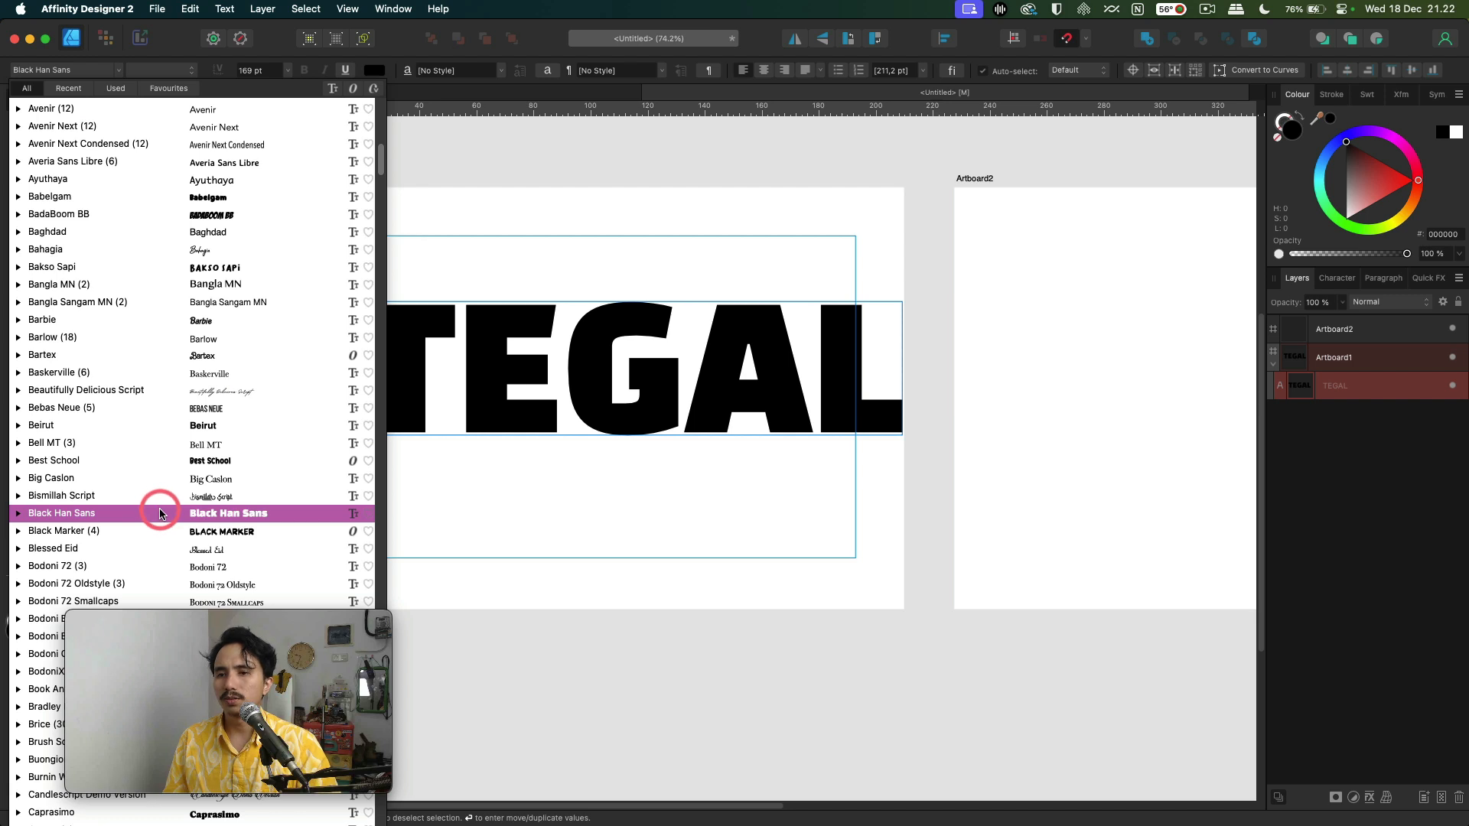
{"action": "left_click", "coordinate": [161, 514]}
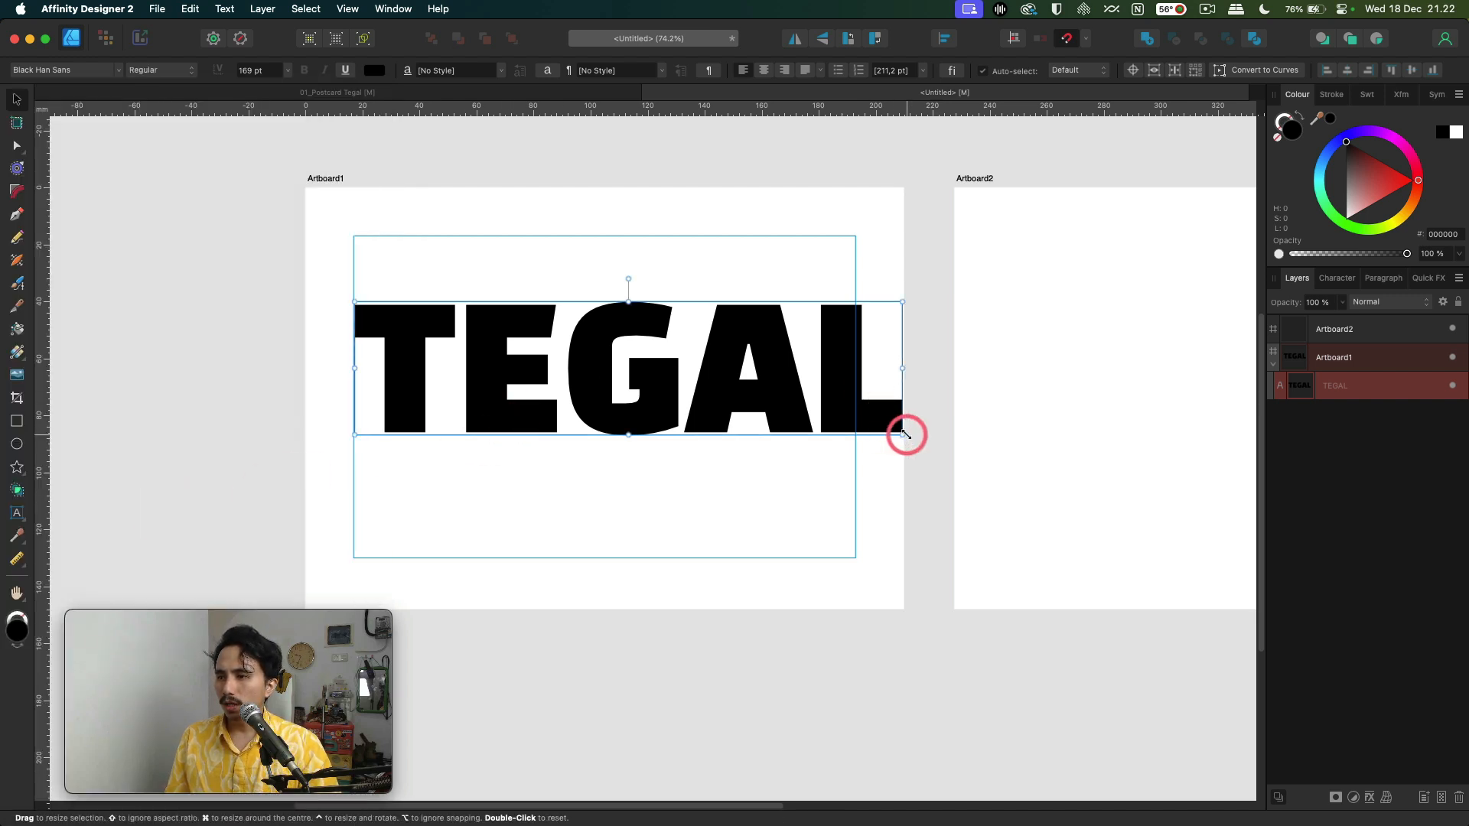
- Scale the TEGAL text to span the margin width, centre it on the artboard, and shear its right side upward
{"action": "left_click_drag", "start_coordinate": [902, 434], "coordinate": [821, 435]}
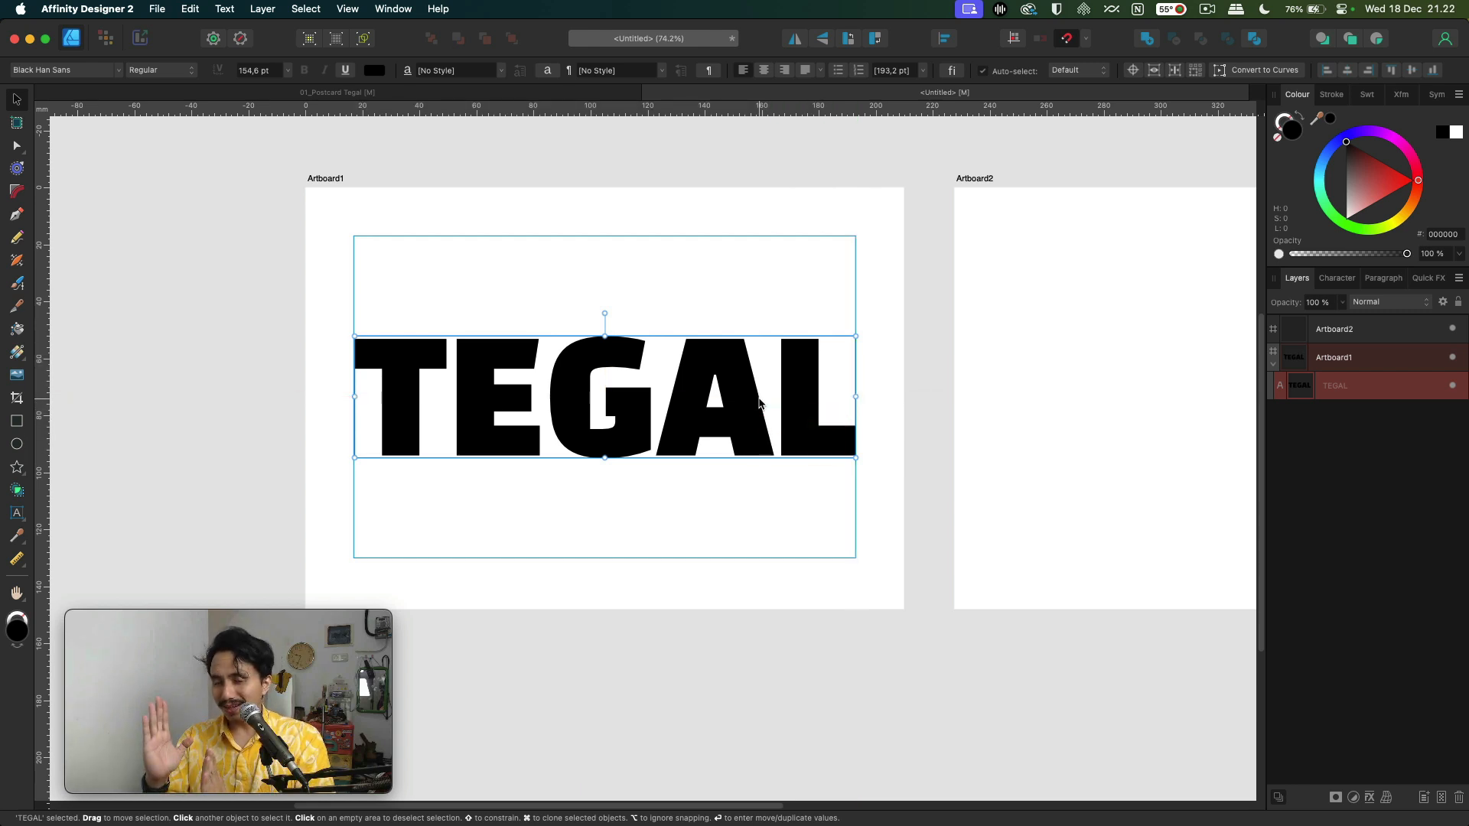
{"action": "left_click", "coordinate": [782, 402]}
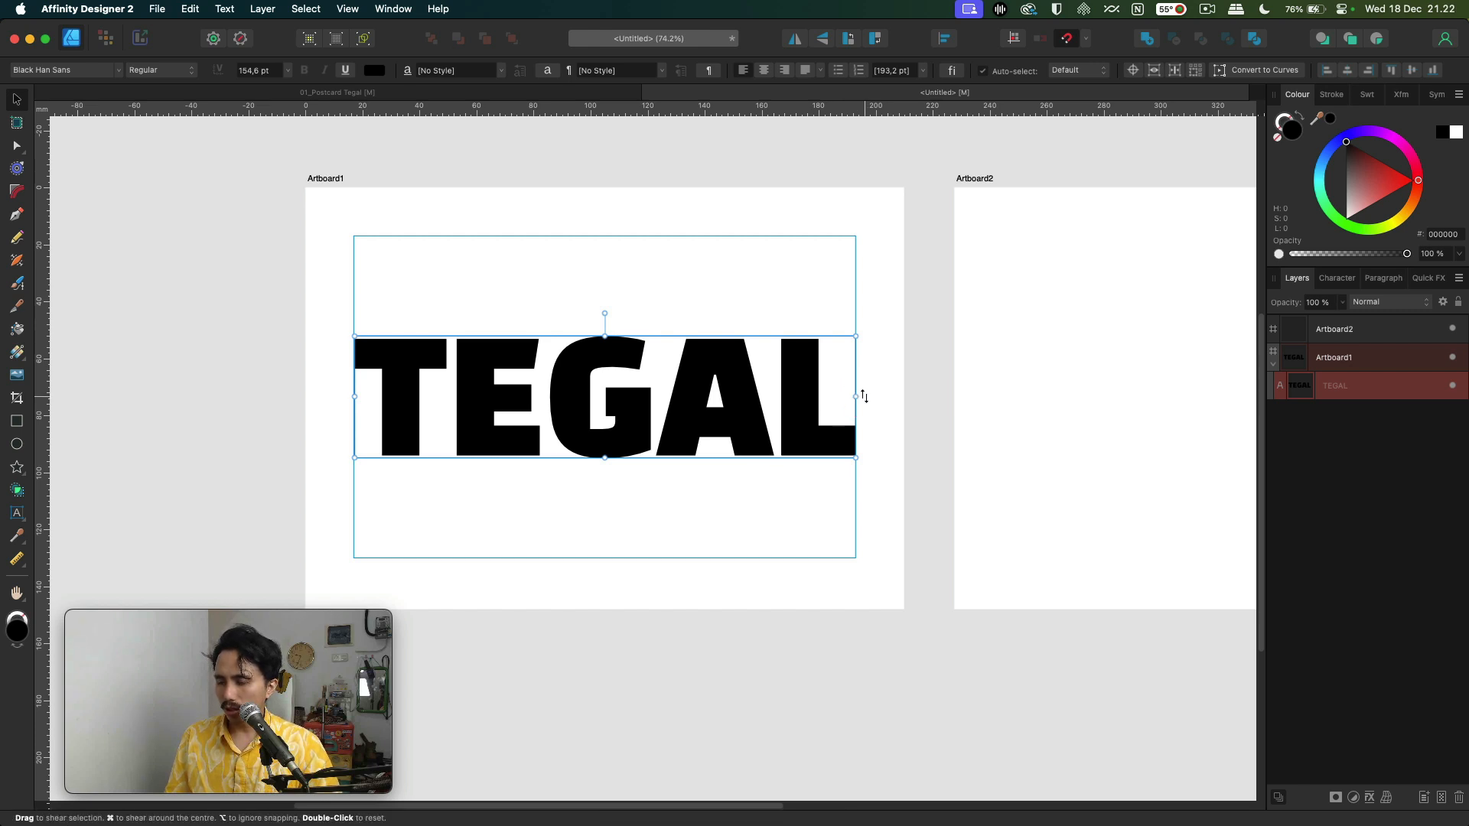
{"action": "left_click_drag", "start_coordinate": [864, 396], "coordinate": [857, 361]}
{"action": "left_click", "coordinate": [834, 471]}
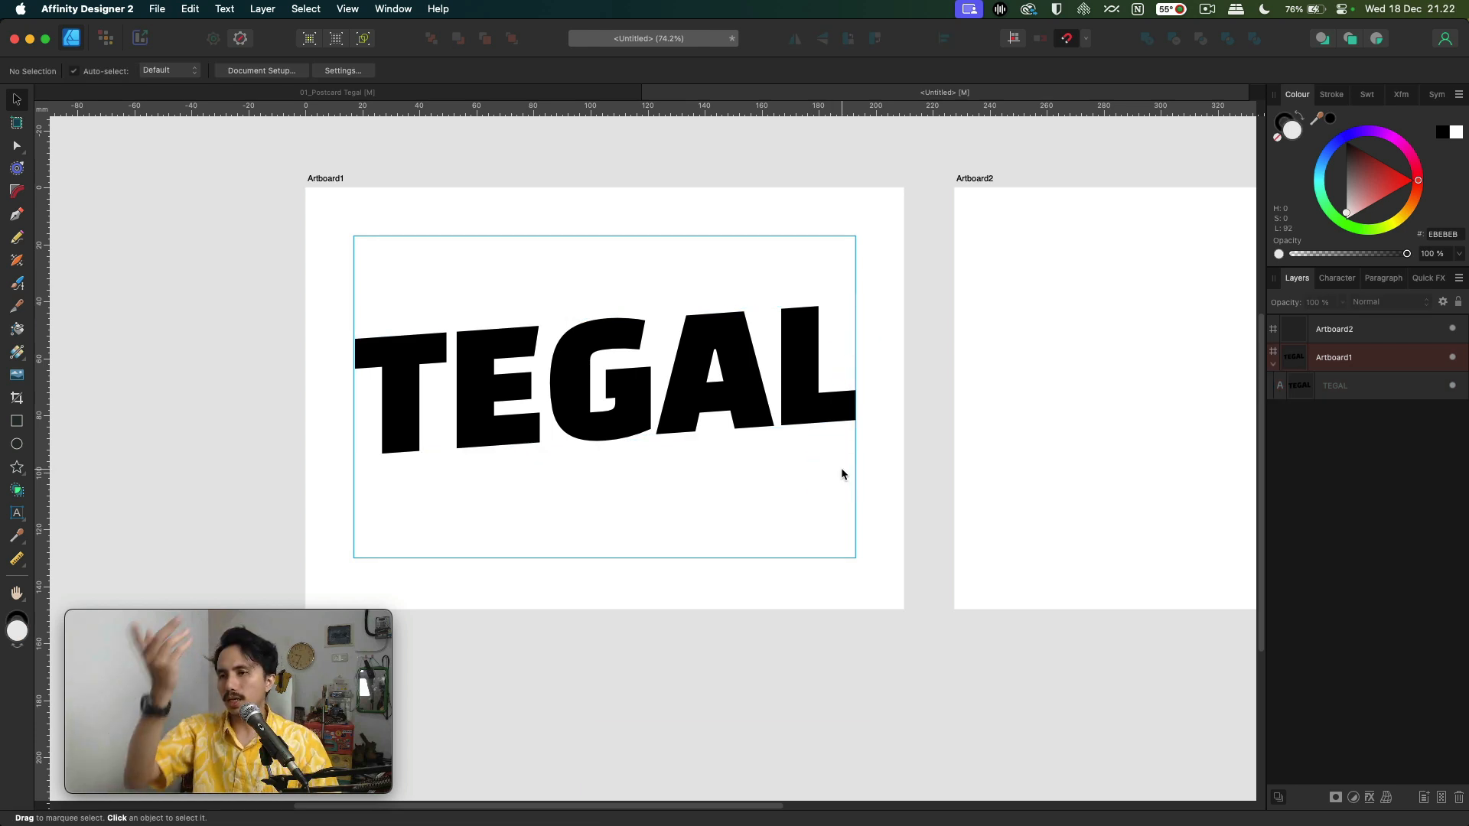
- Copy the sheared TEGAL text and paste the duplicate in place above the original
{"action": "left_click", "coordinate": [806, 388]}
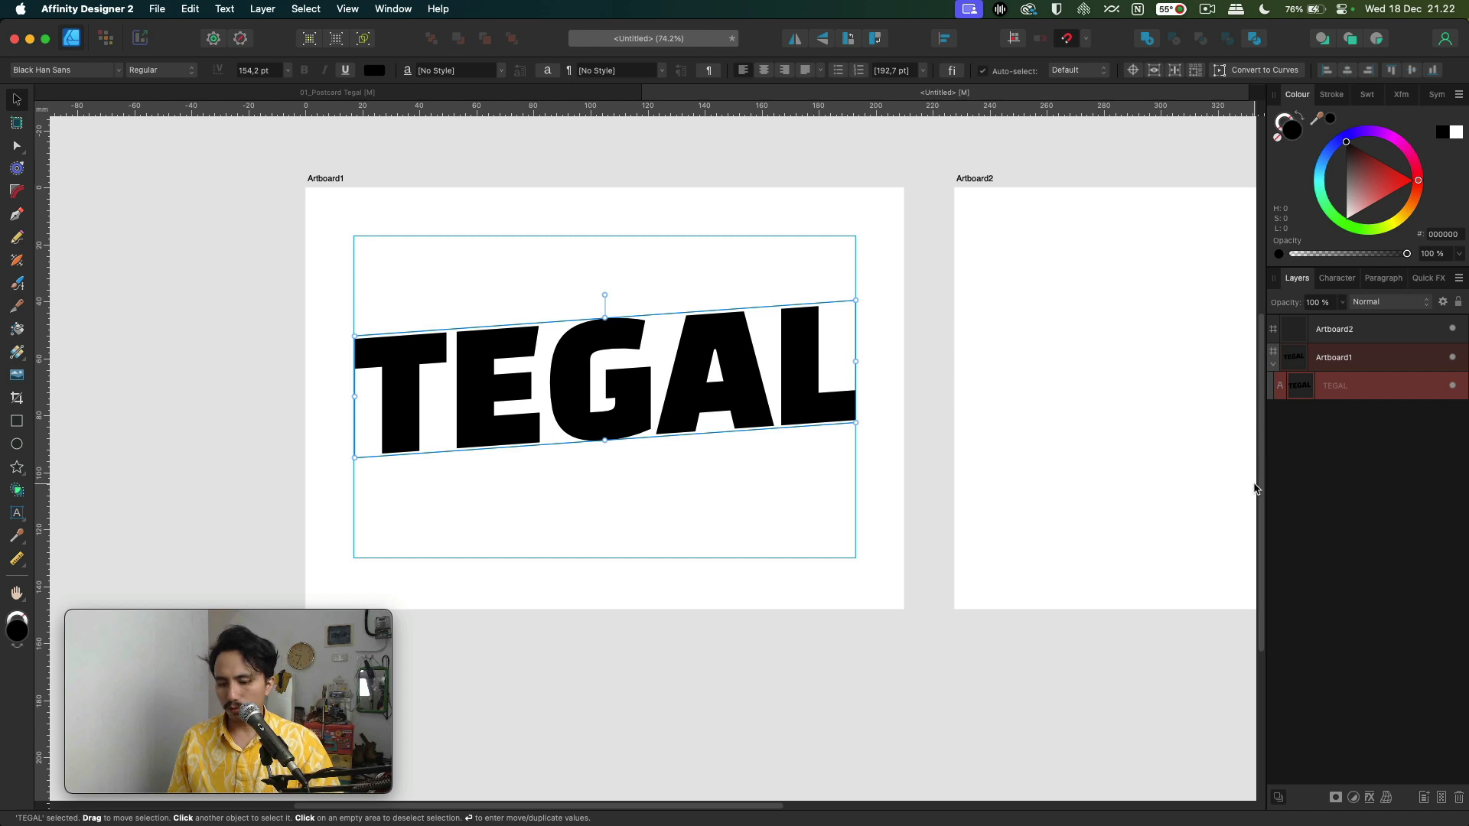
{"action": "key", "text": "super"}
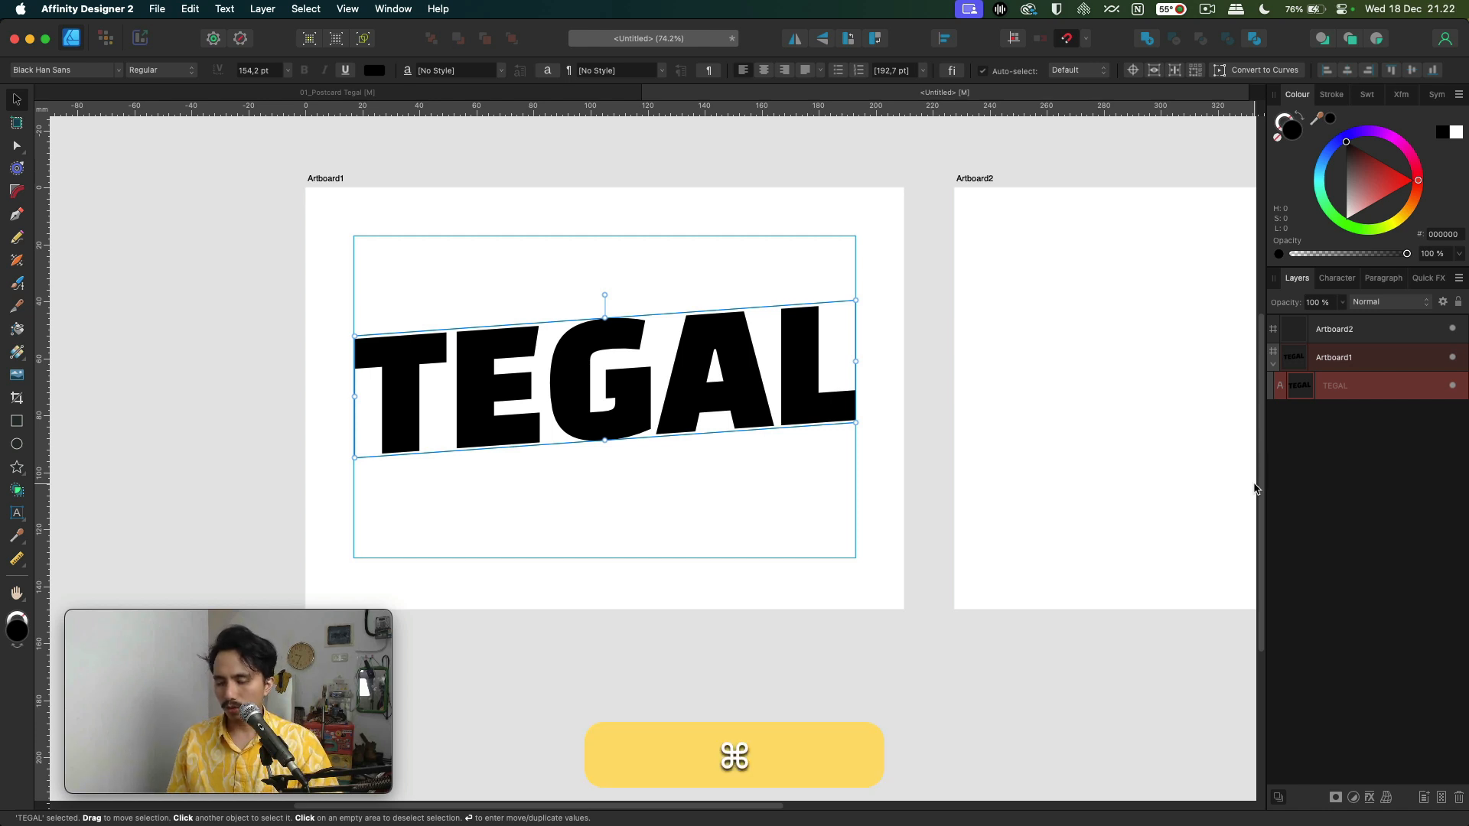
{"action": "key", "text": "super+c"}
{"action": "key", "text": "super+v"}
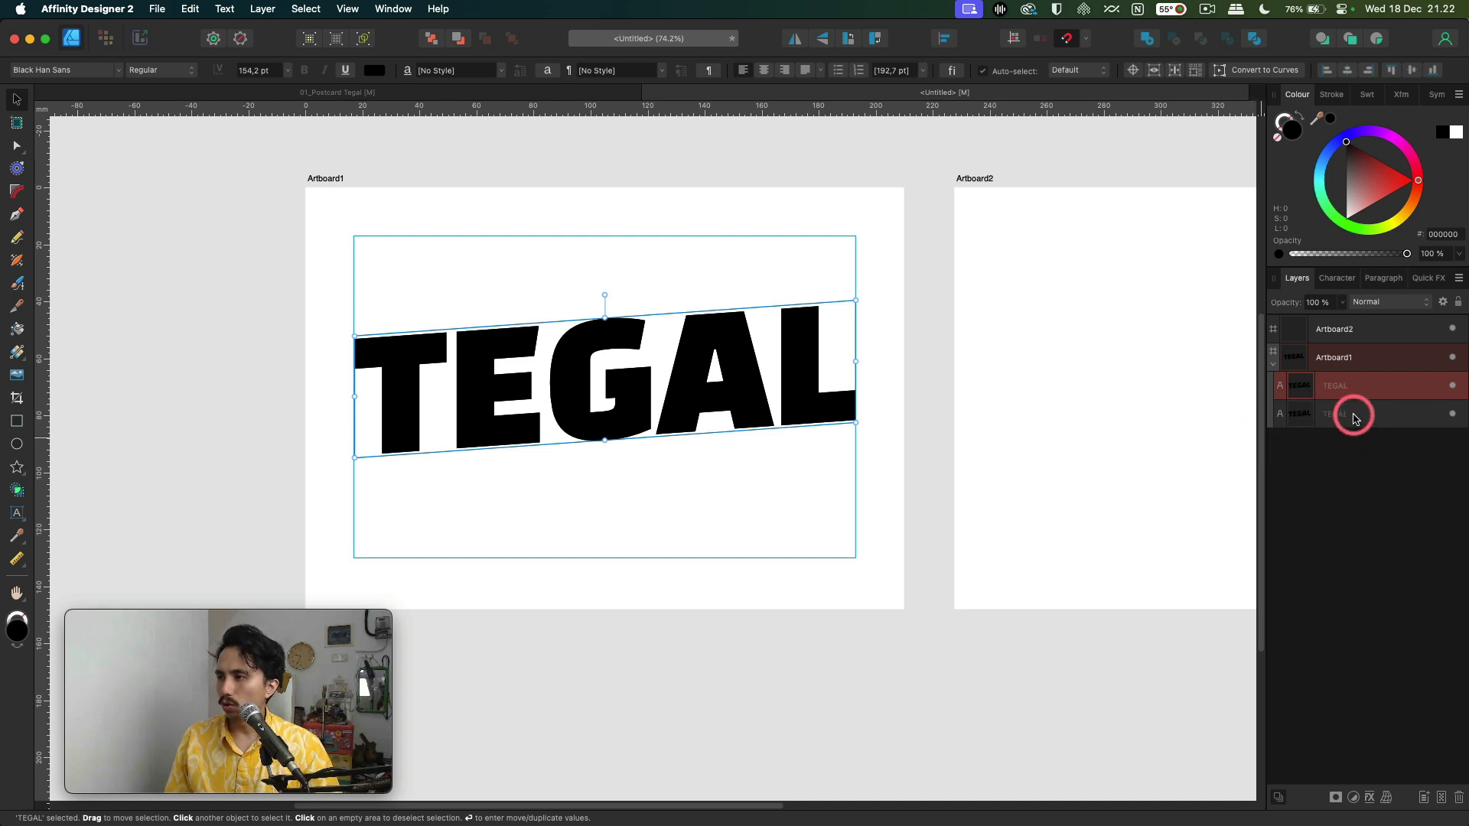
{"action": "left_click", "coordinate": [382, 9]}
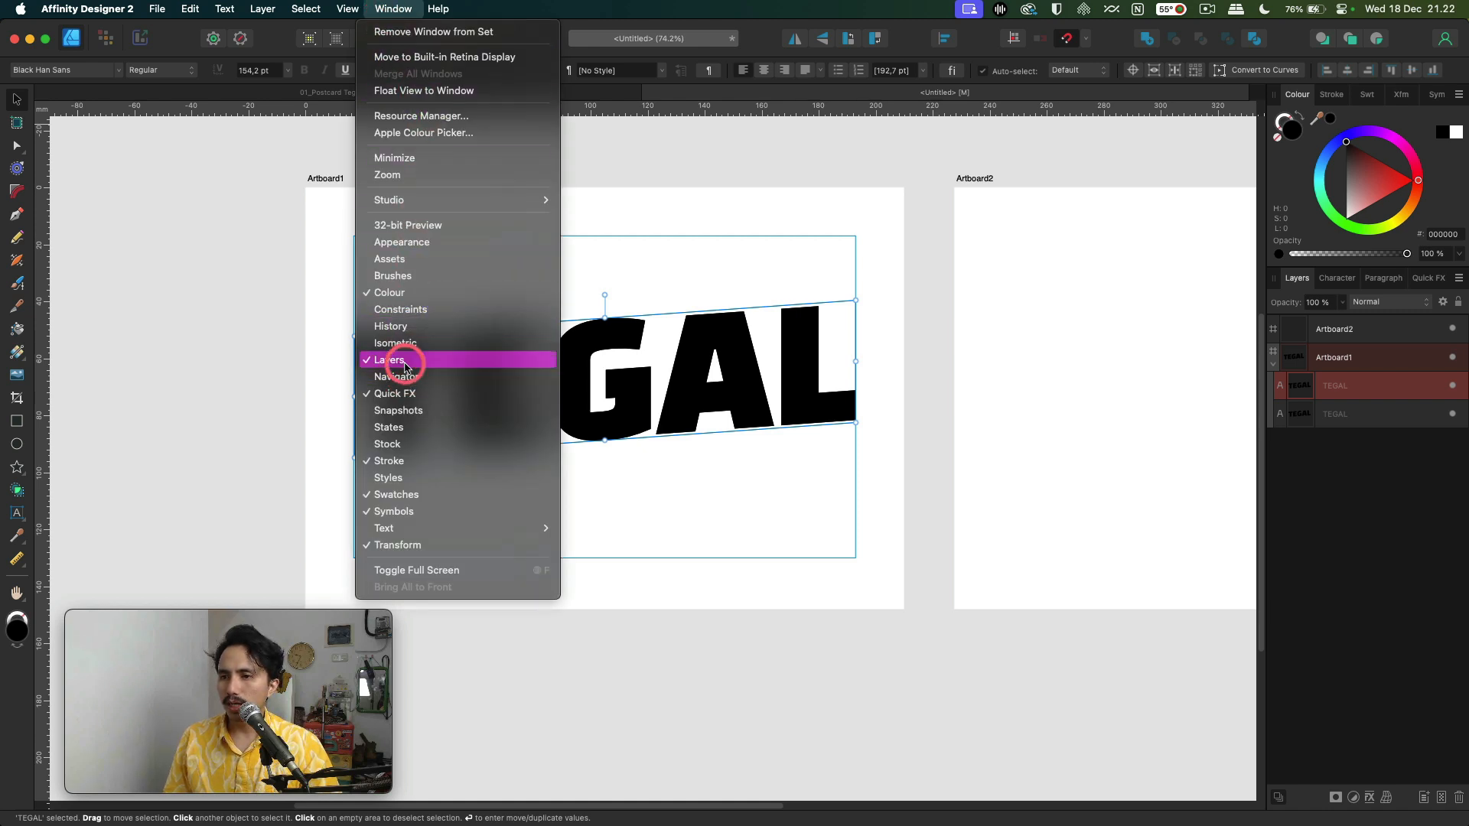
{"action": "left_click", "coordinate": [1402, 479]}
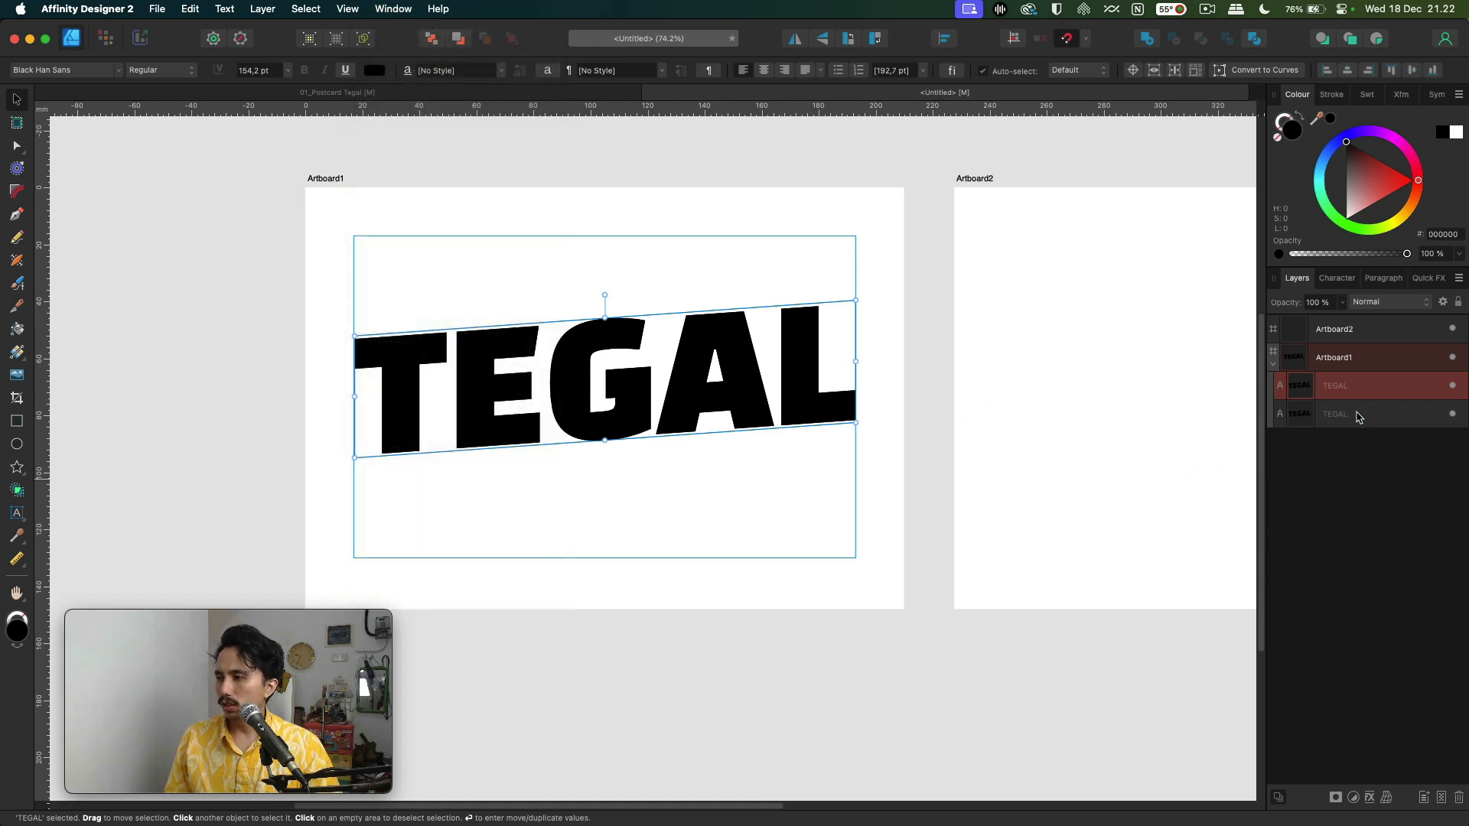
- Fill the lower TEGAL text layer with orange FF7900
{"action": "left_click", "coordinate": [1358, 416]}
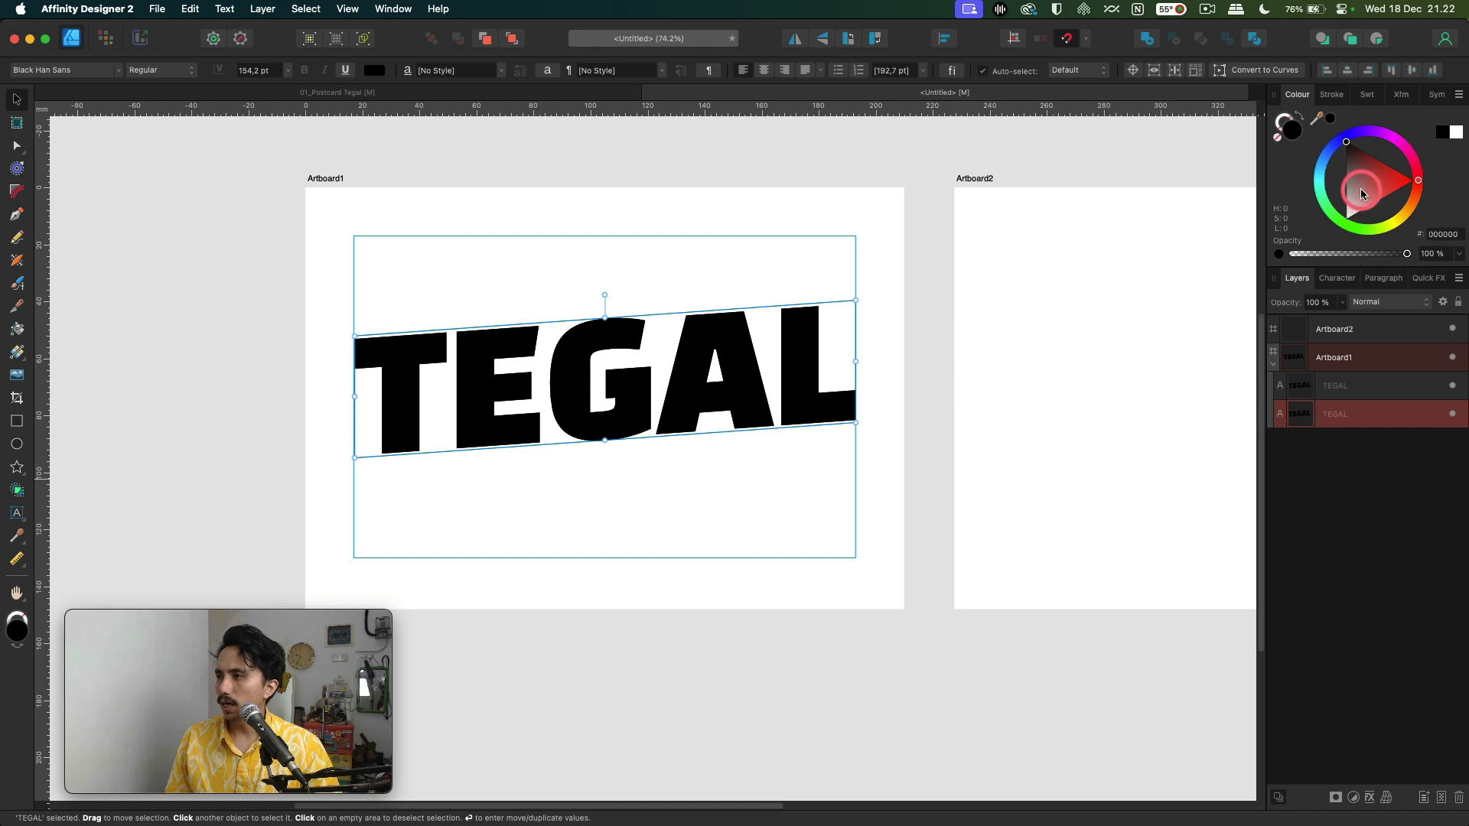
{"action": "left_click_drag", "start_coordinate": [1360, 192], "coordinate": [1405, 203]}
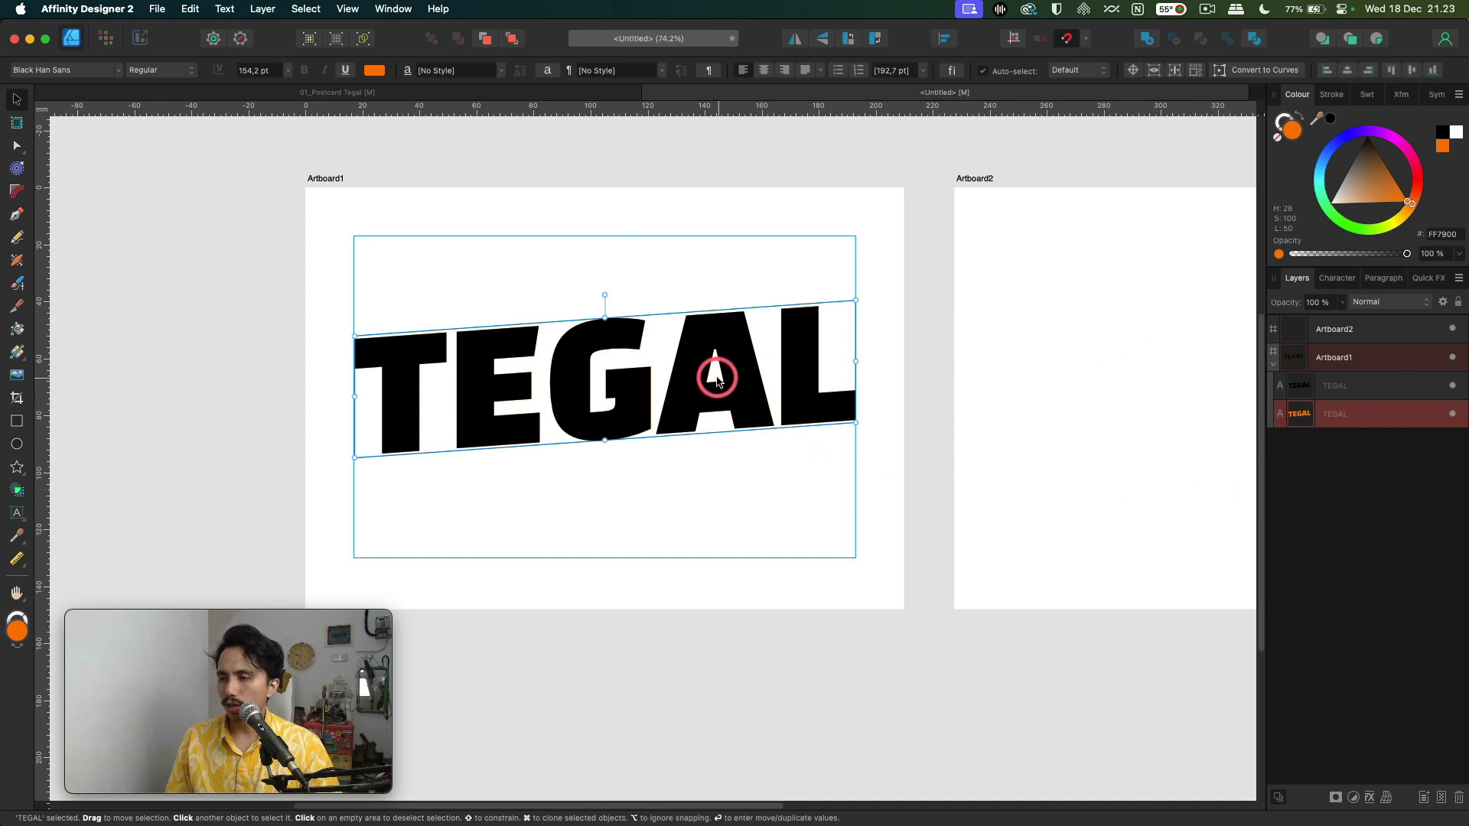
- Start a Move / Duplicate of the orange TEGAL text with duplication enabled and horizontal and vertical offsets of 0,3 mm
{"action": "key", "text": "Return"}
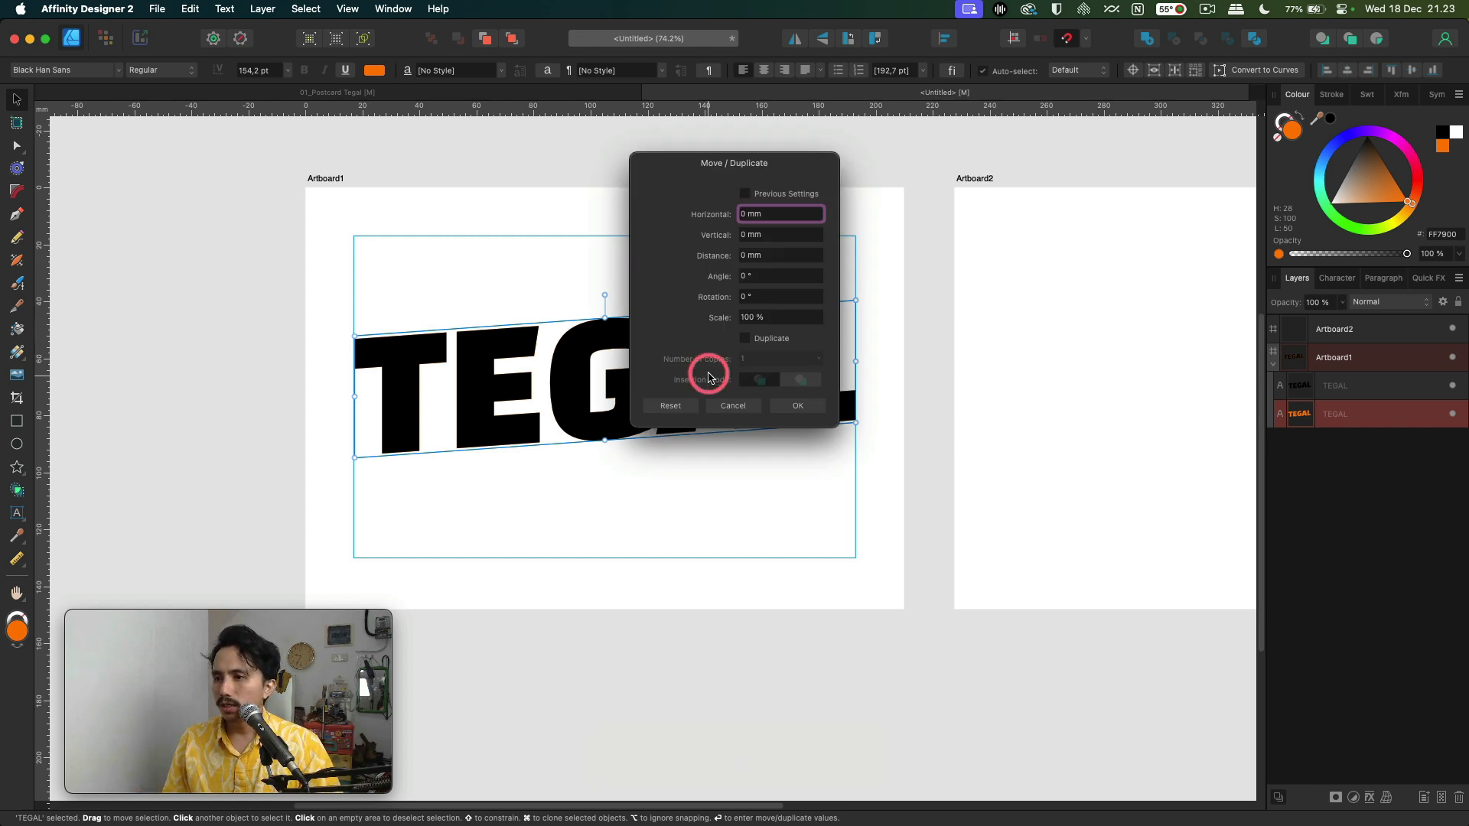
{"action": "left_click", "coordinate": [747, 341]}
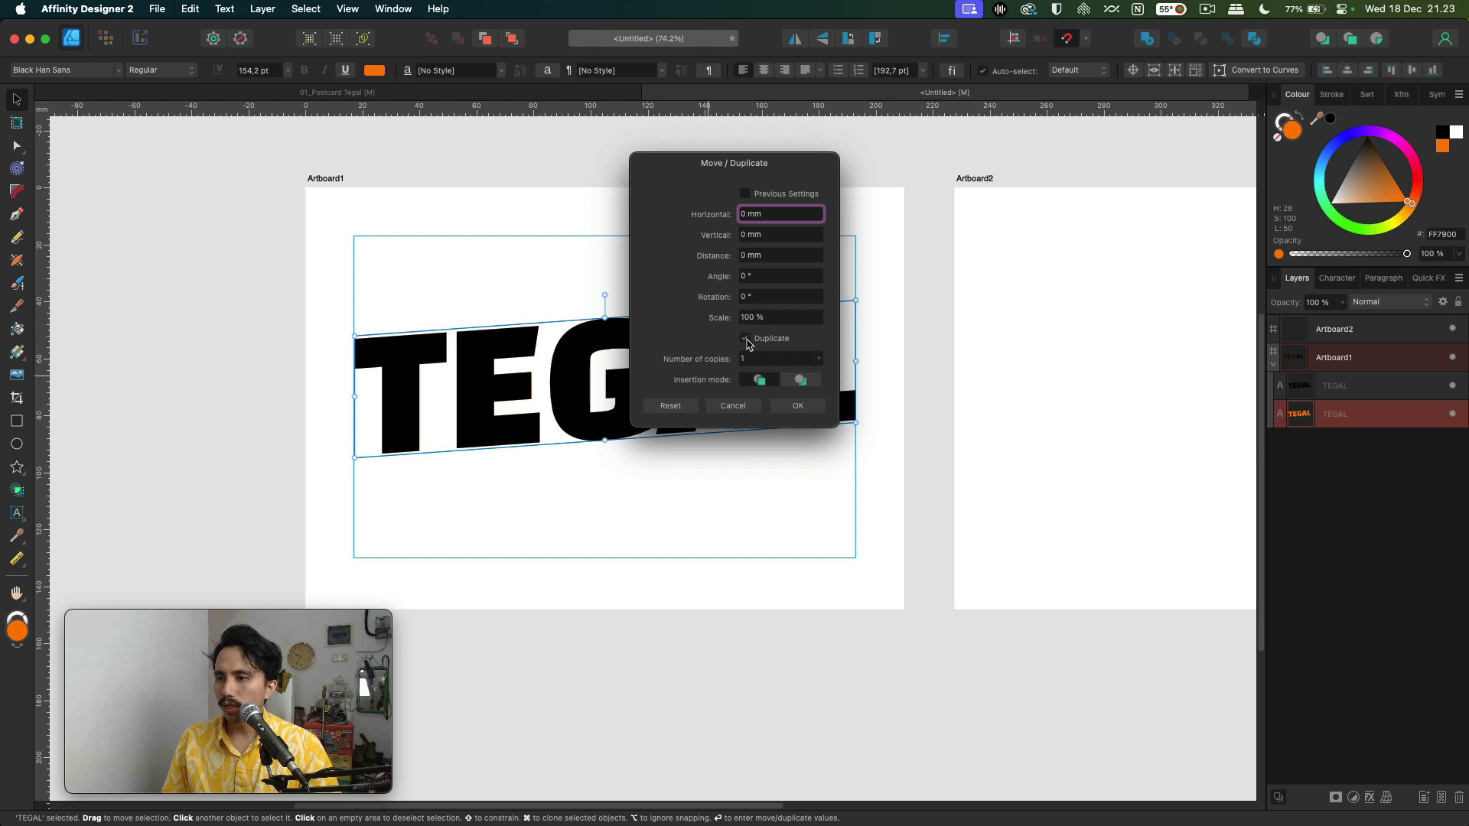
{"action": "left_click_drag", "start_coordinate": [761, 165], "coordinate": [933, 181]}
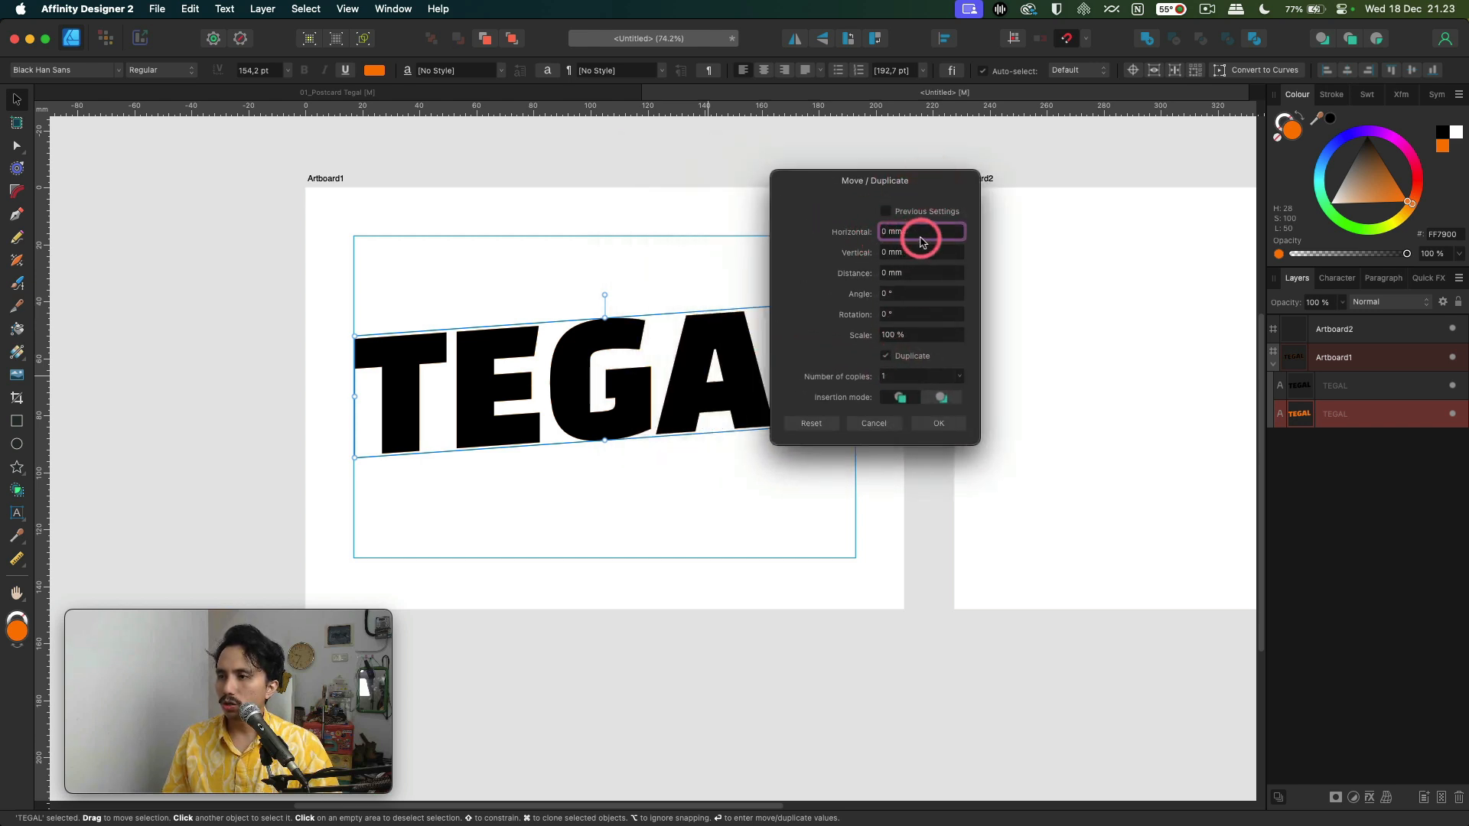
{"action": "left_click_drag", "start_coordinate": [921, 236], "coordinate": [809, 227]}
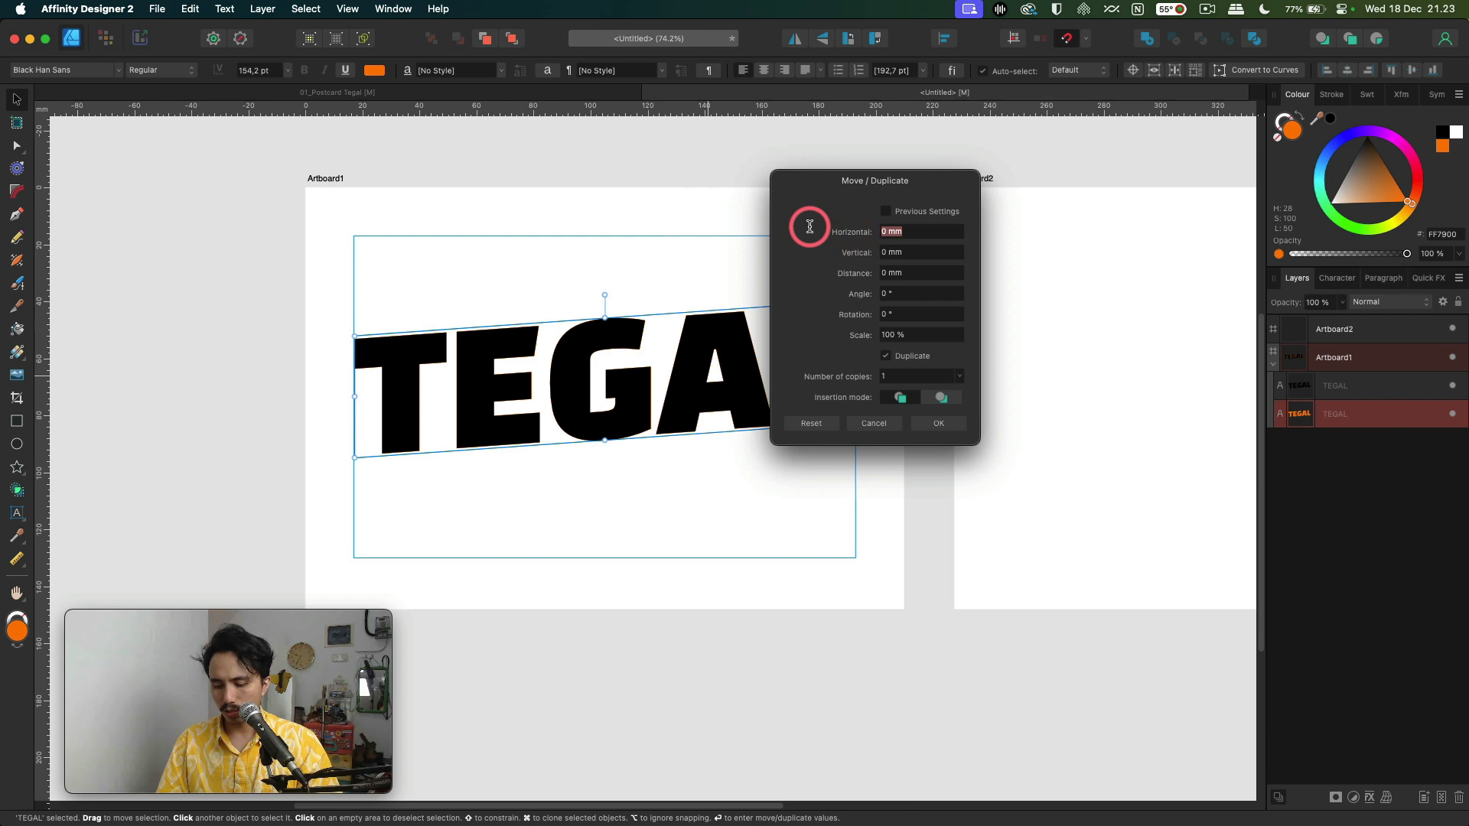
{"action": "type", "text": "0,3"}
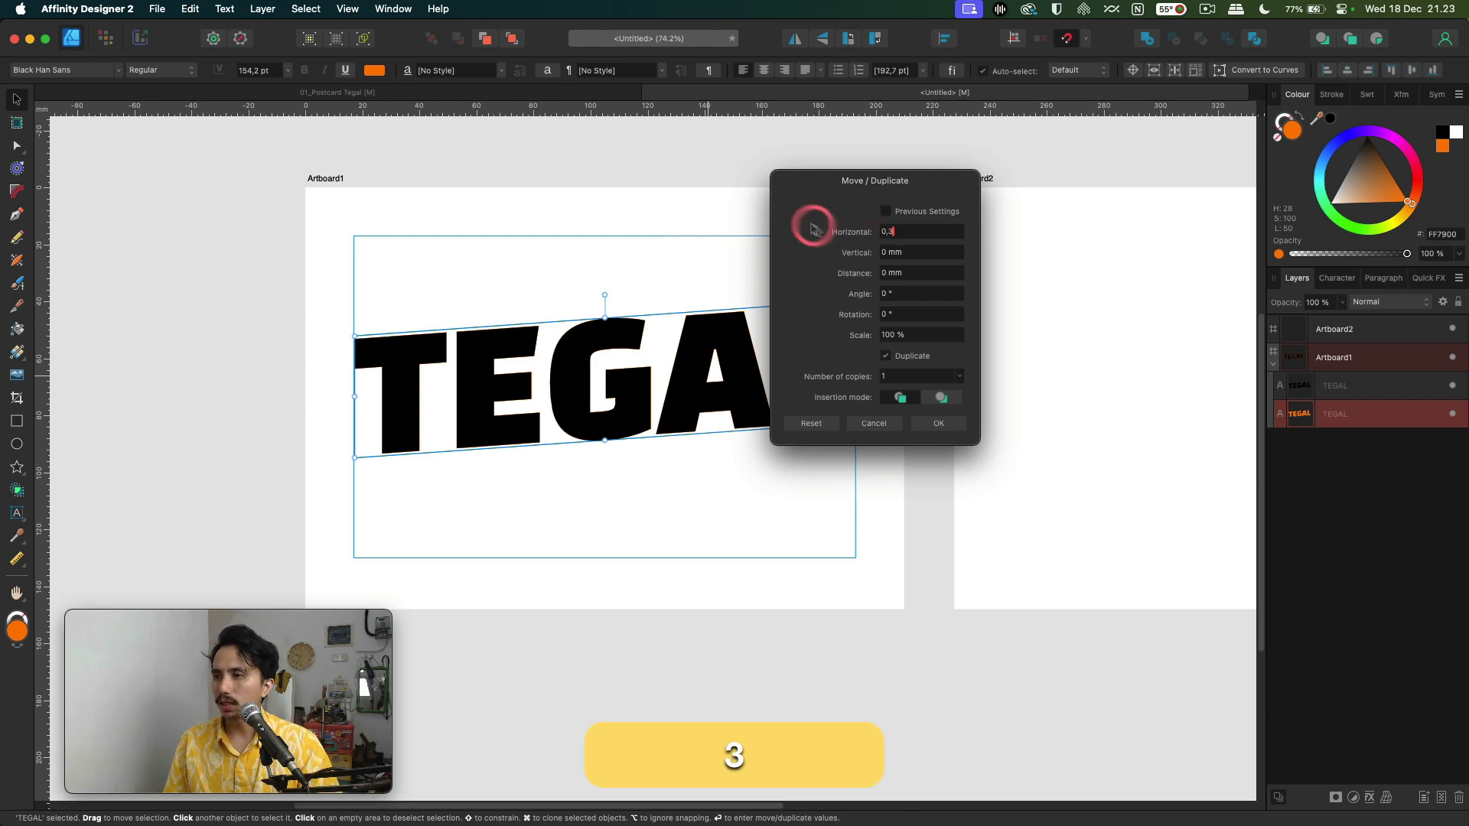
{"action": "left_click", "coordinate": [882, 251]}
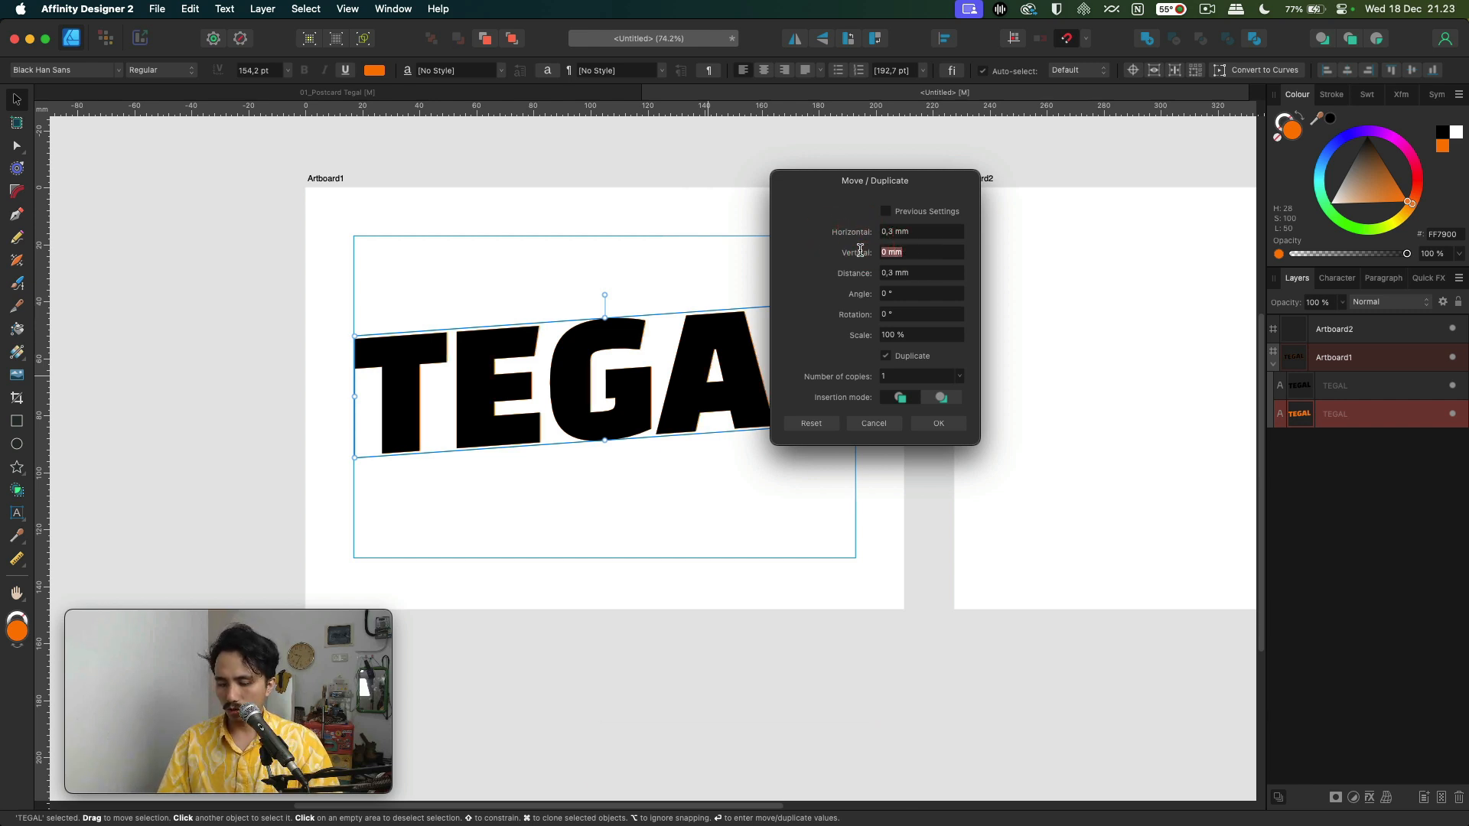
{"action": "type", "text": "0,3"}
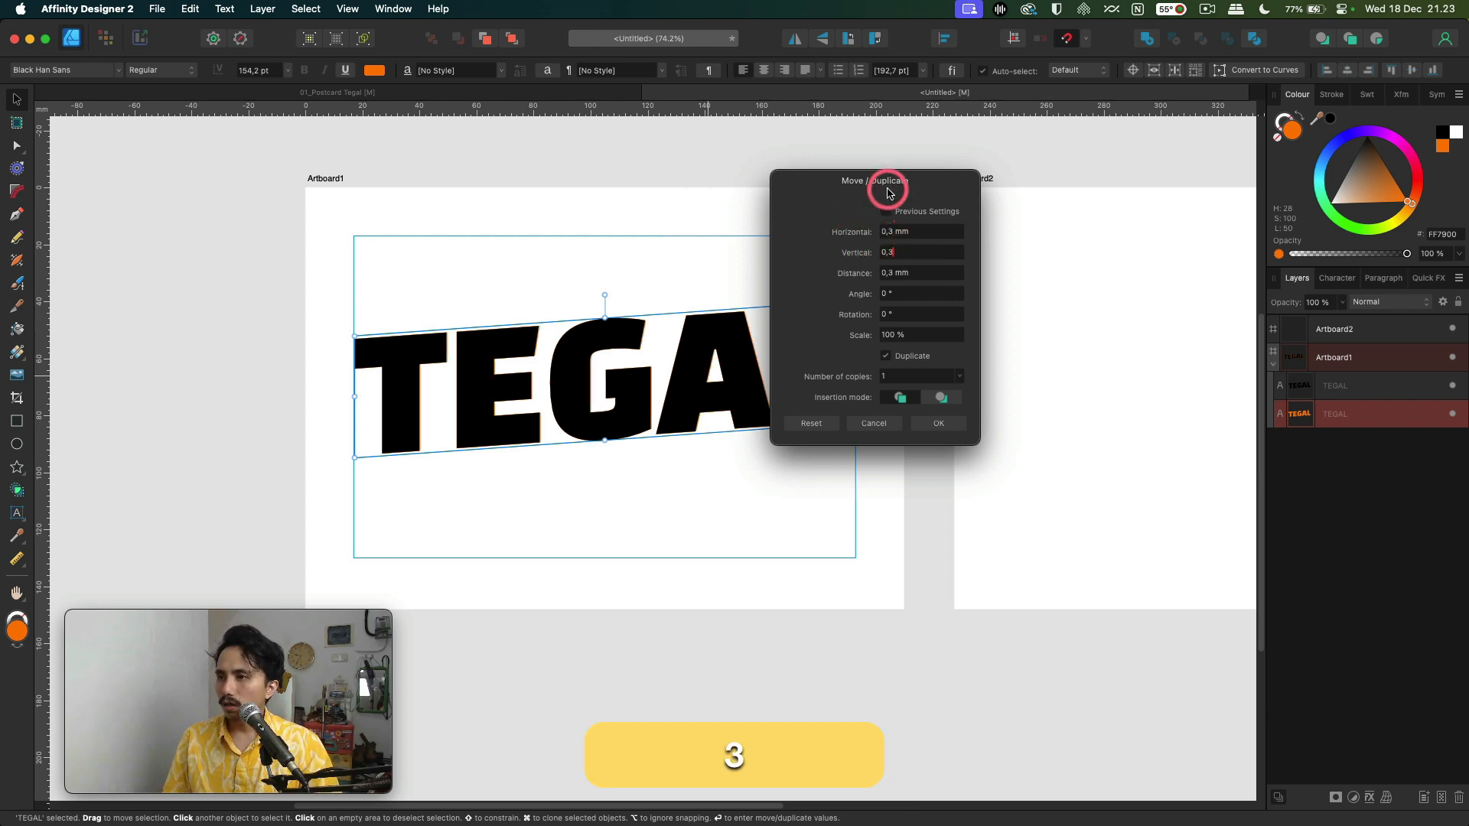
{"action": "left_click", "coordinate": [892, 231]}
{"action": "left_click_drag", "start_coordinate": [883, 196], "coordinate": [971, 218]}
- Insert the duplicates behind the original and set the number of copies to 20
{"action": "left_click", "coordinate": [1007, 395]}
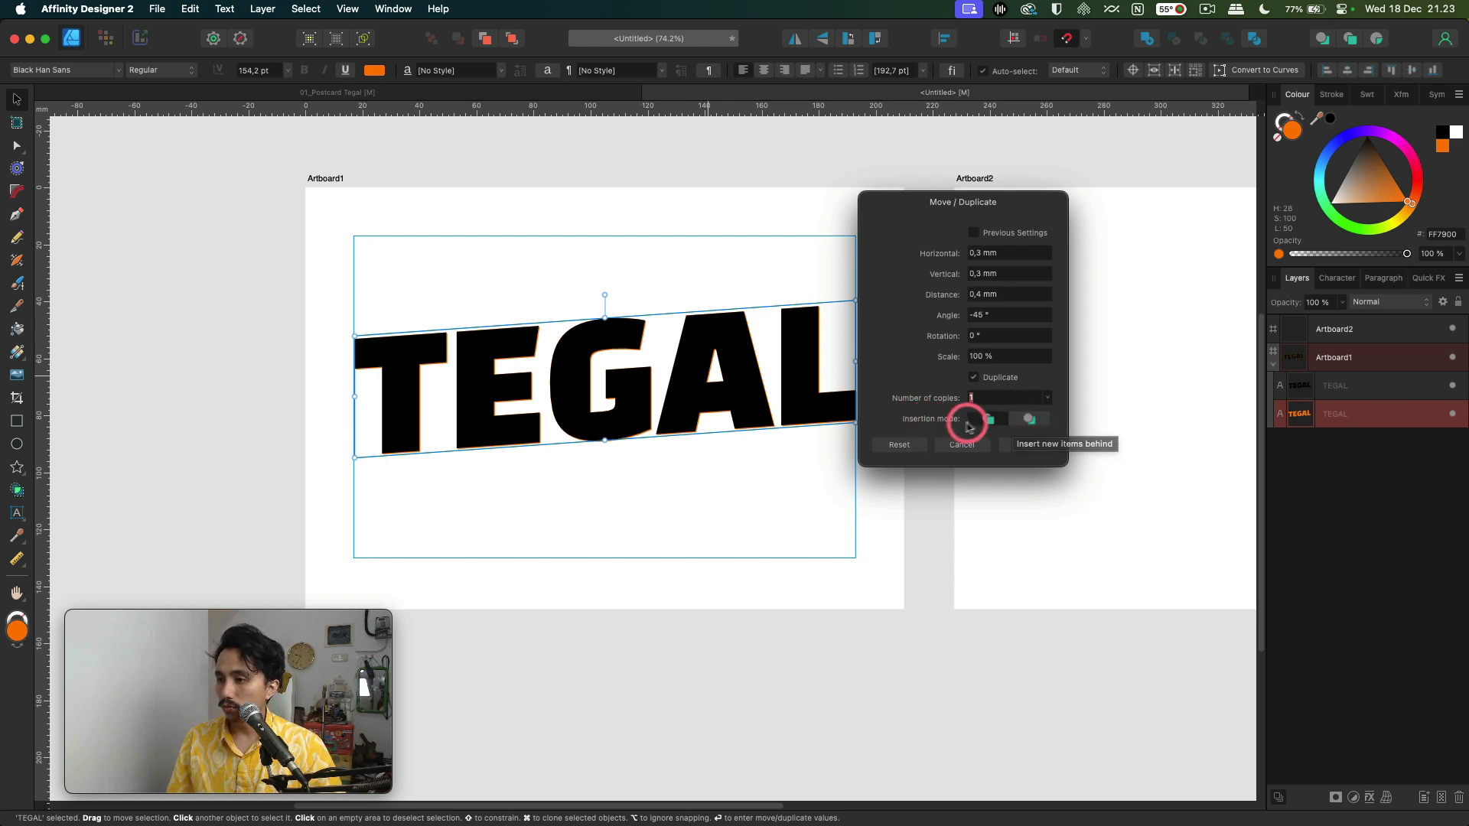
{"action": "left_click", "coordinate": [1005, 398]}
{"action": "key", "text": "shift+Up"}
{"action": "key", "text": "shift+Up"}
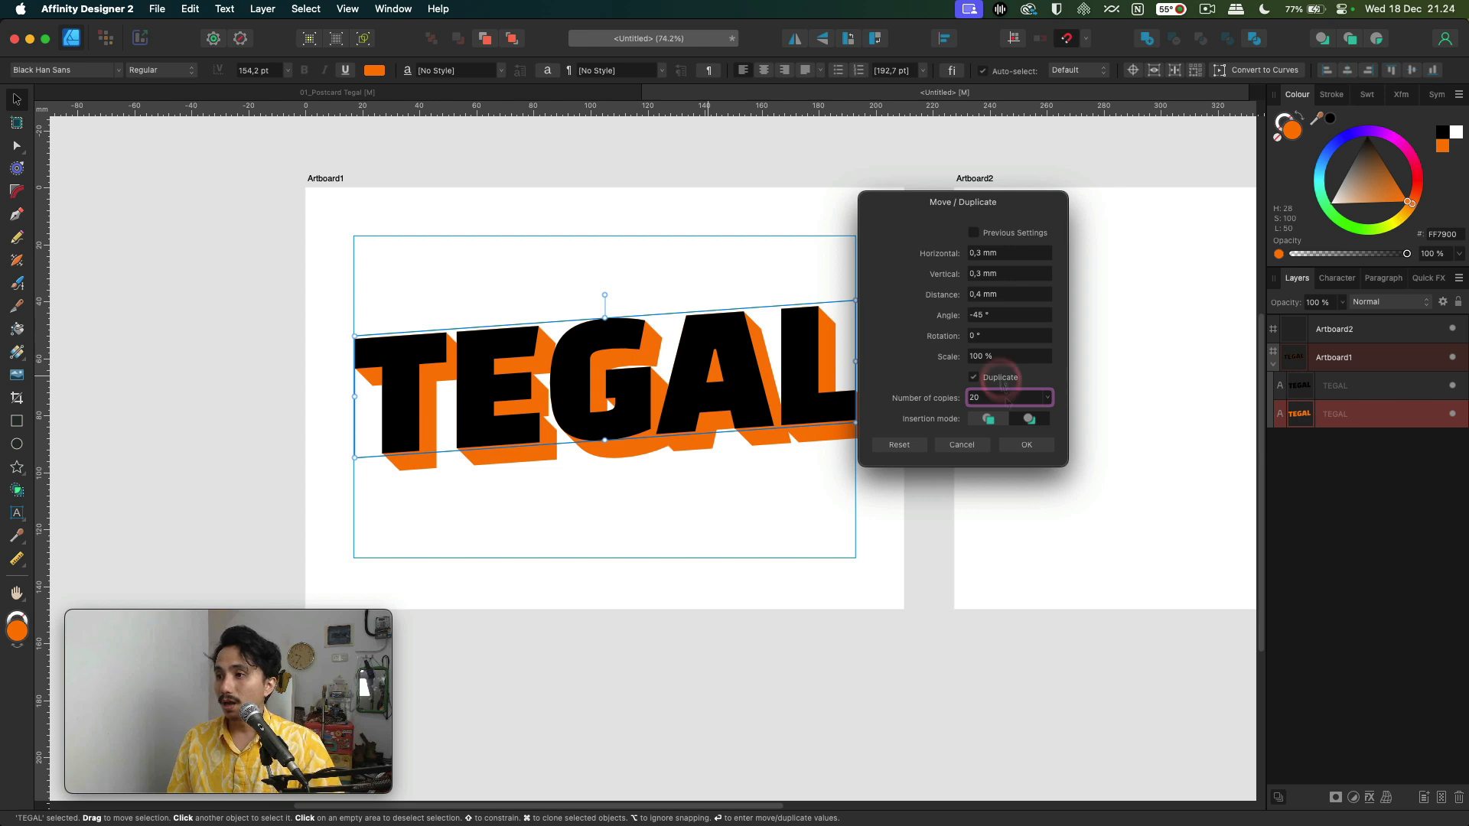
- Try horizontal and vertical offsets of 1 mm for the duplicates and inspect the extrusion's edges up close
{"action": "left_click_drag", "start_coordinate": [1009, 261], "coordinate": [962, 248]}
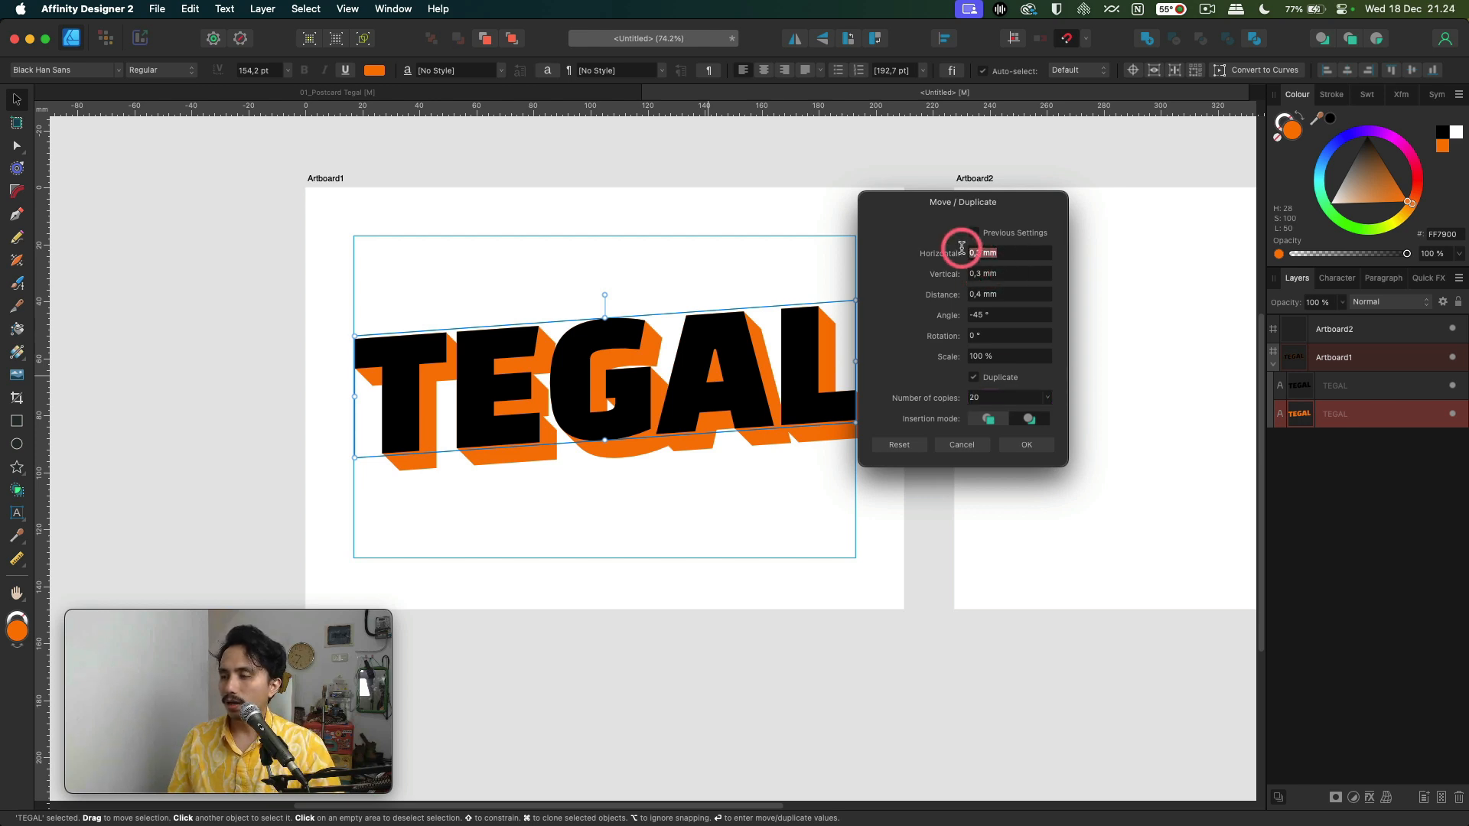
{"action": "left_click", "coordinate": [975, 272]}
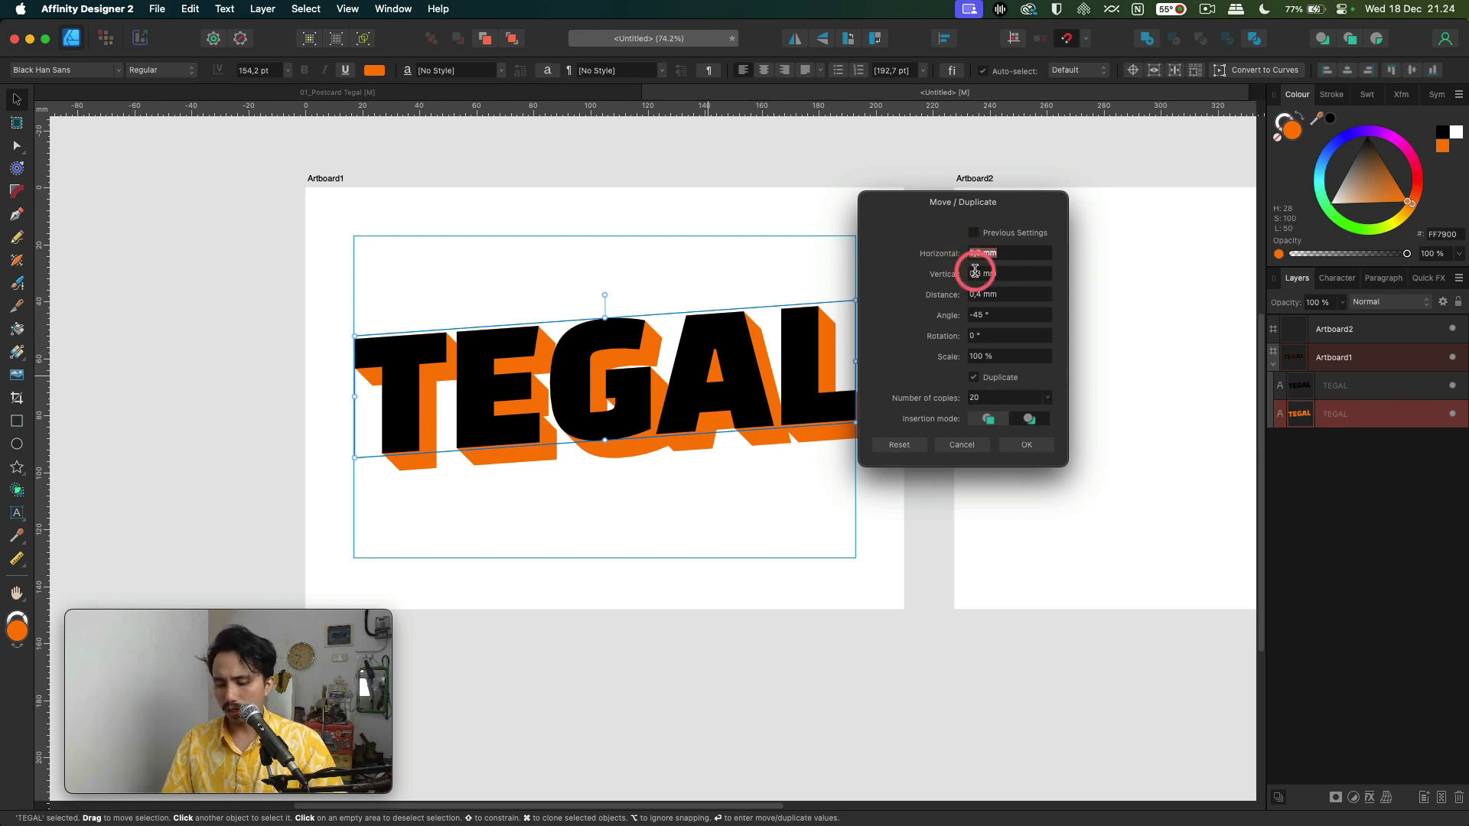
{"action": "type", "text": "1"}
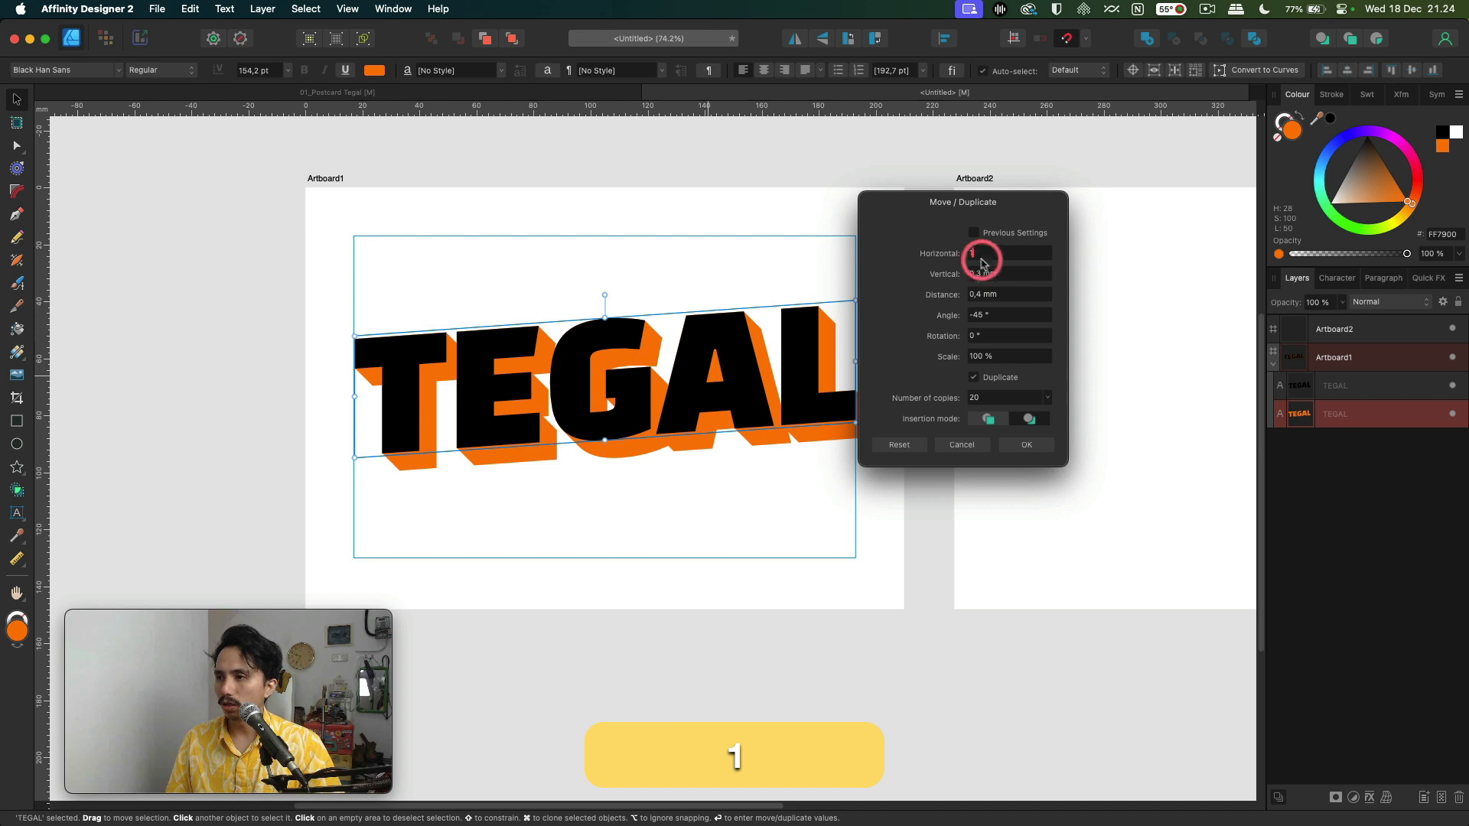
{"action": "left_click_drag", "start_coordinate": [1005, 275], "coordinate": [888, 284]}
{"action": "type", "text": "1"}
{"action": "left_click", "coordinate": [980, 252]}
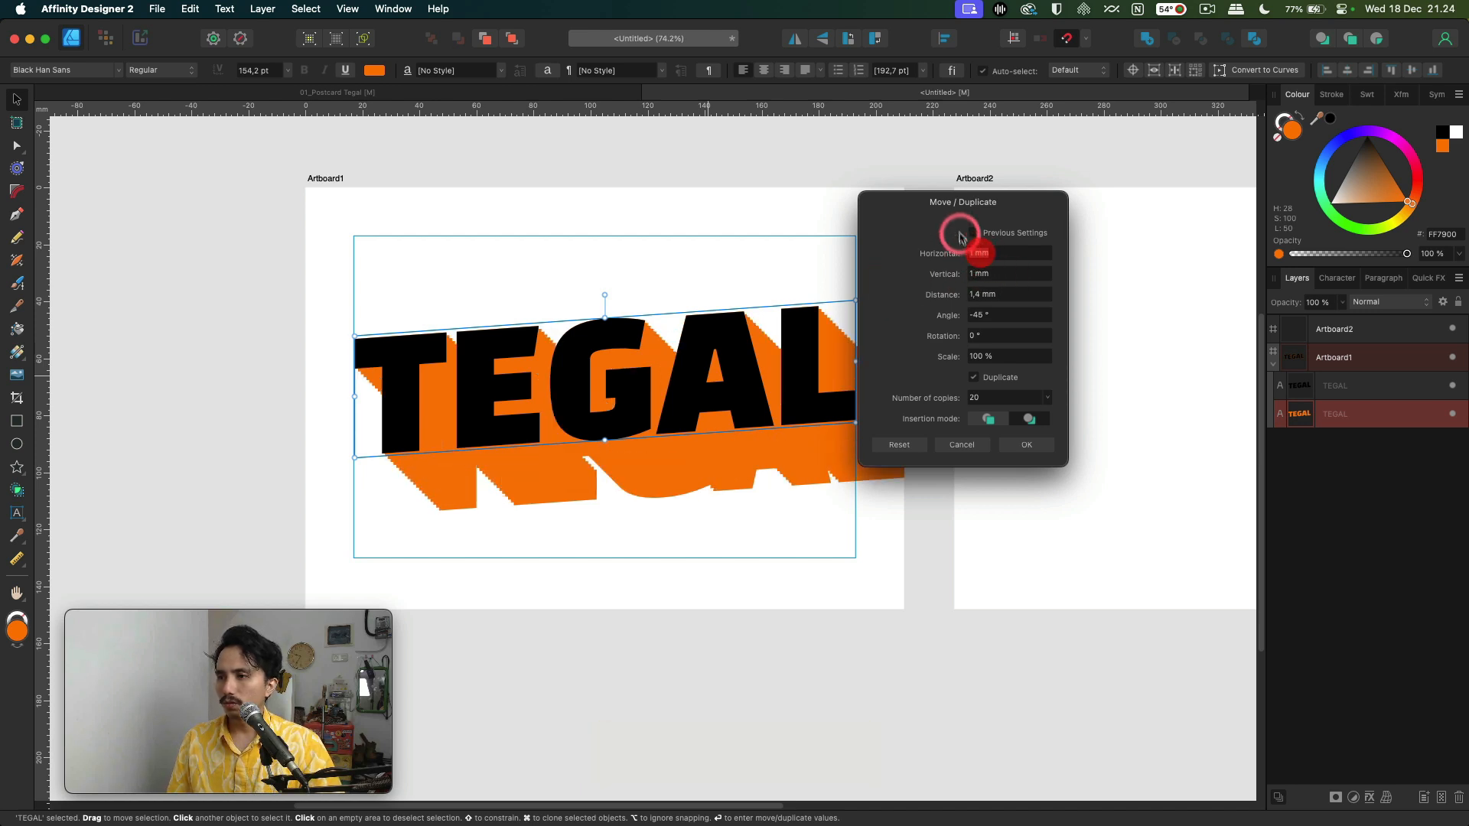
{"action": "left_click_drag", "start_coordinate": [947, 202], "coordinate": [1108, 214]}
{"action": "left_click", "coordinate": [828, 319]}
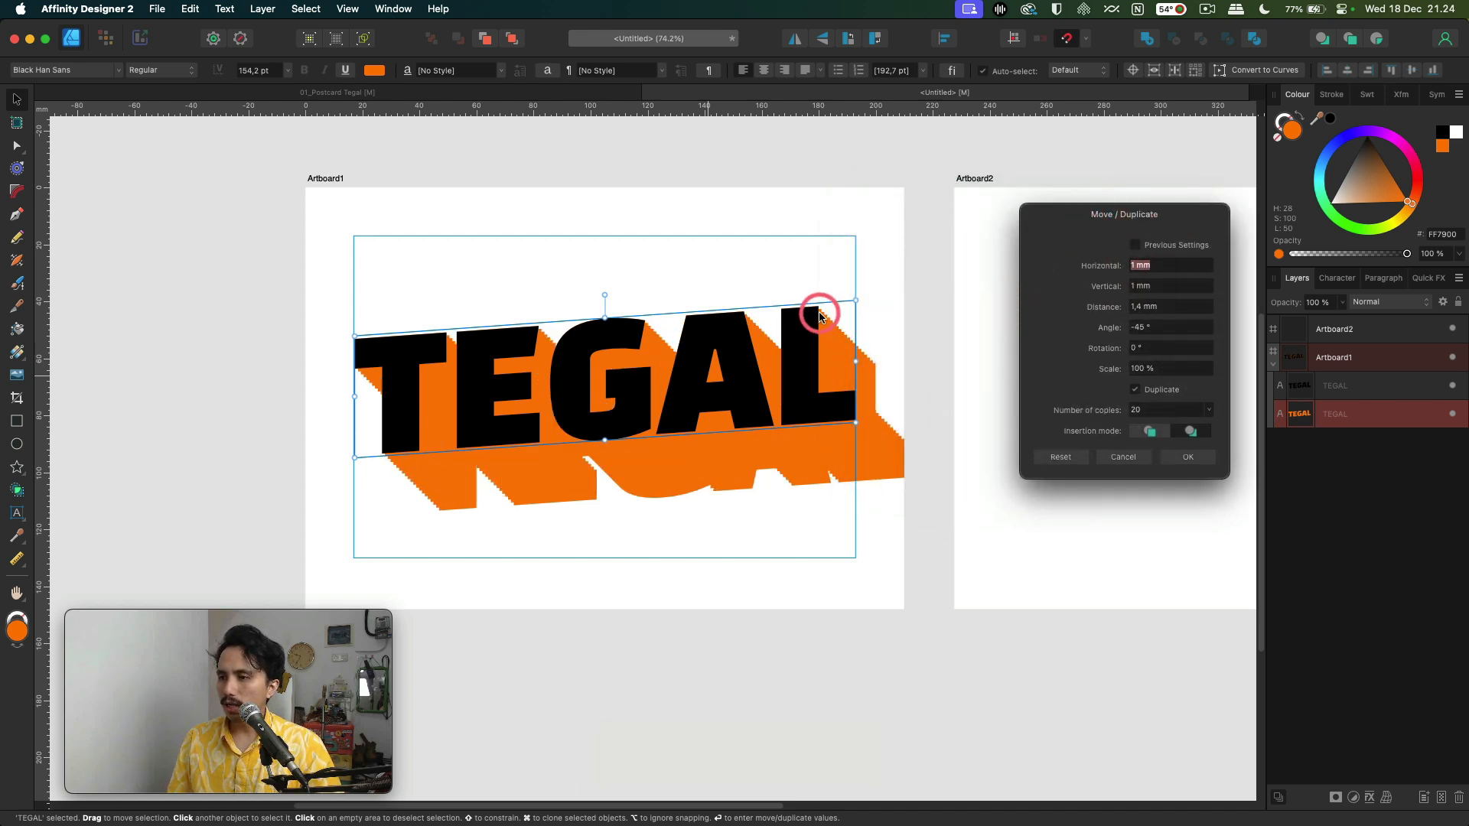
{"action": "scroll", "coordinate": [826, 320], "scroll_direction": "up", "scroll_amount": 6, "text": "alt"}
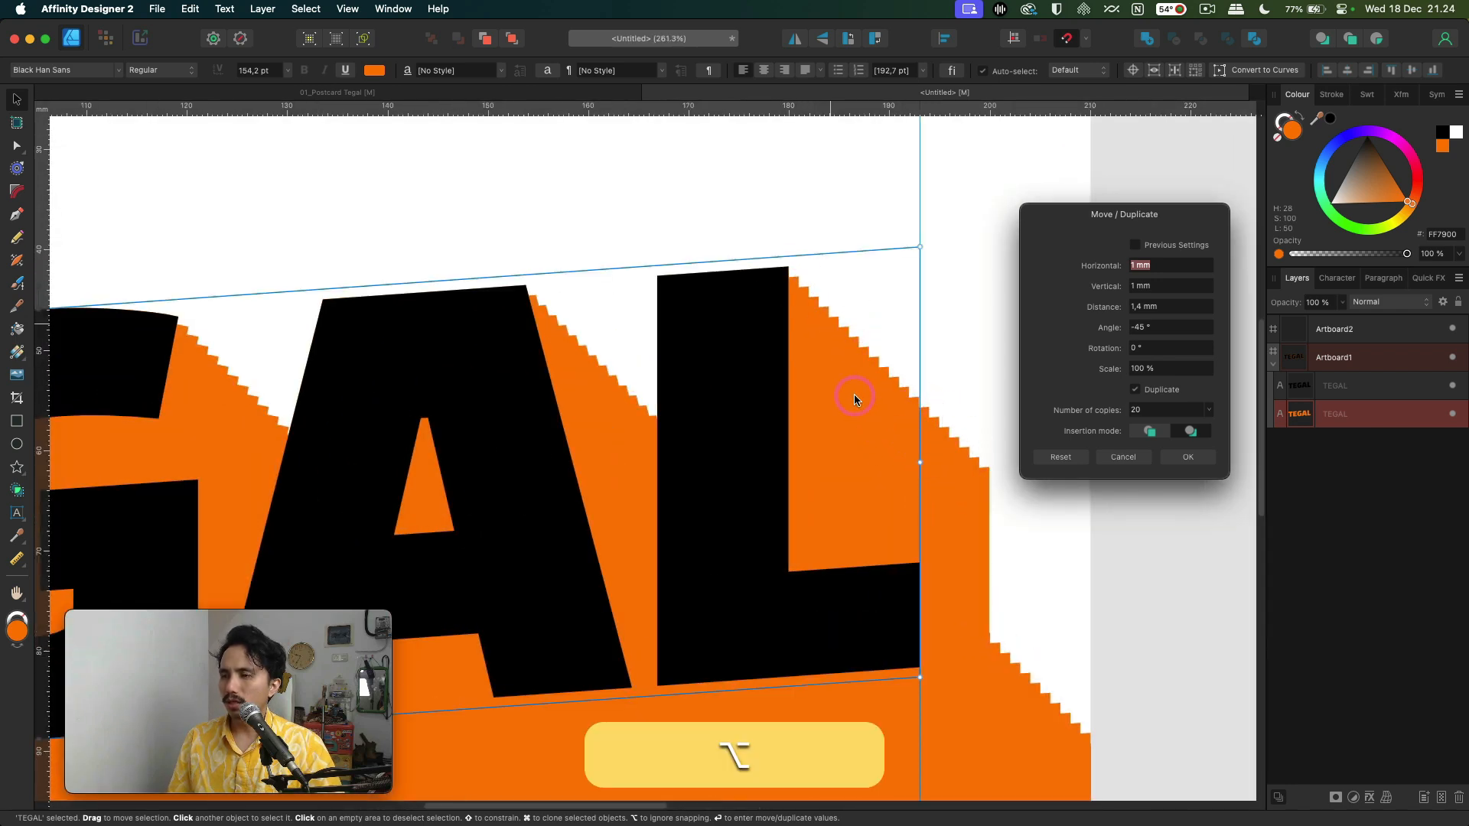
{"action": "scroll", "coordinate": [856, 398], "scroll_direction": "down", "scroll_amount": 3, "text": "alt"}
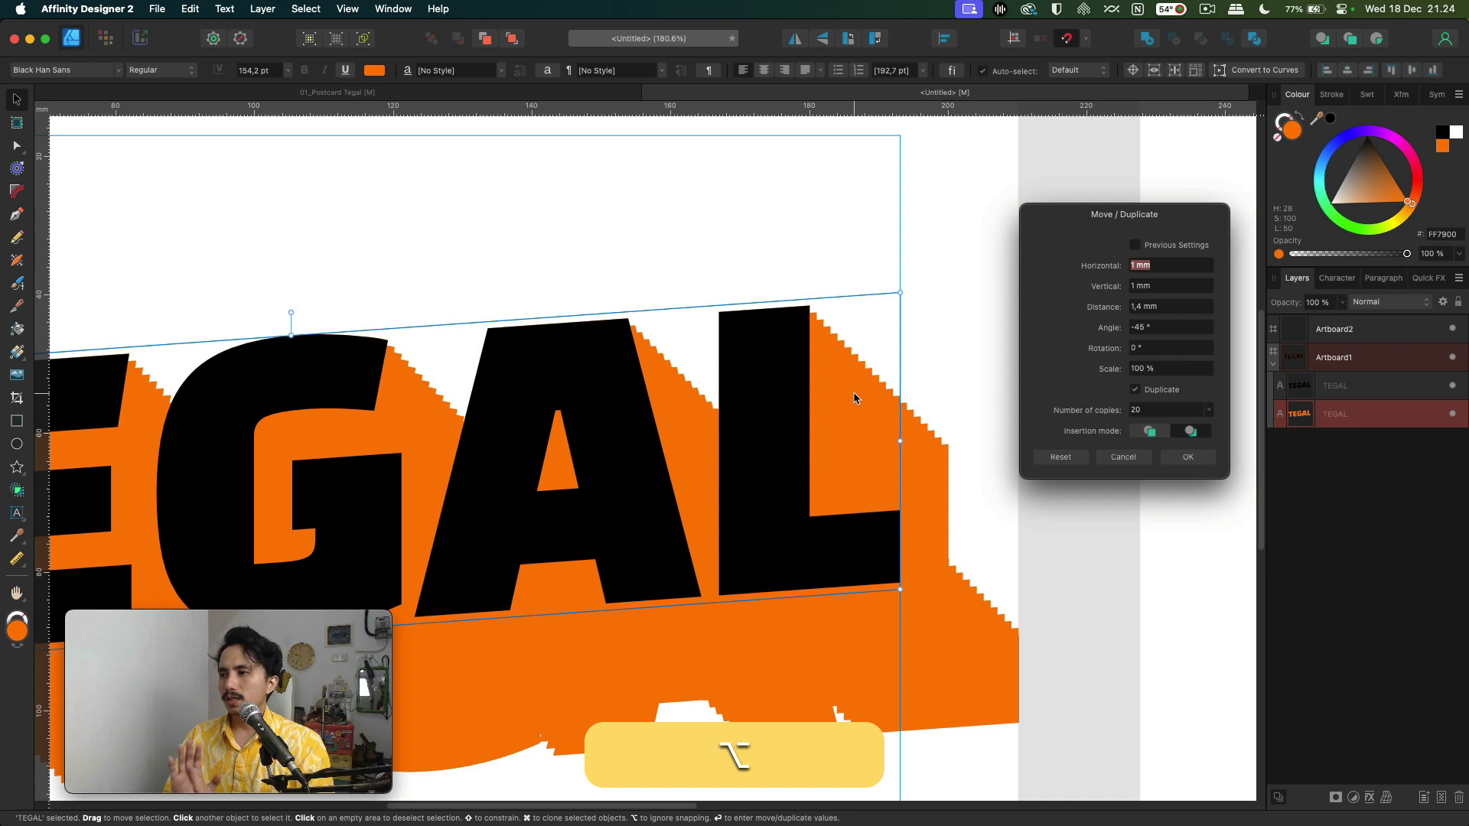
- Try a distance of 0,5 mm between the duplicates
{"action": "left_click", "coordinate": [1157, 306]}
{"action": "left_click", "coordinate": [1134, 300]}
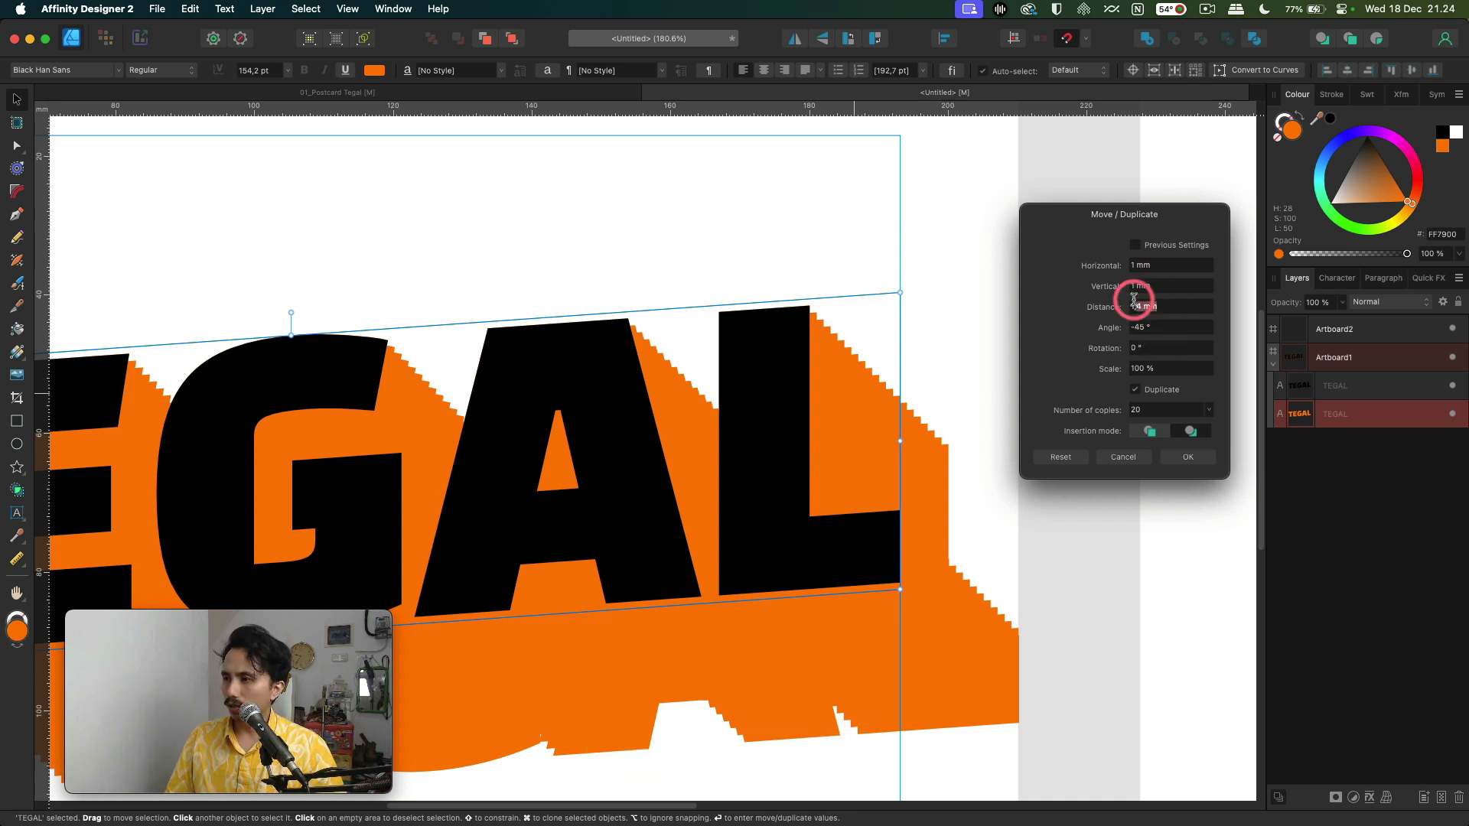
{"action": "type", "text": "0"}
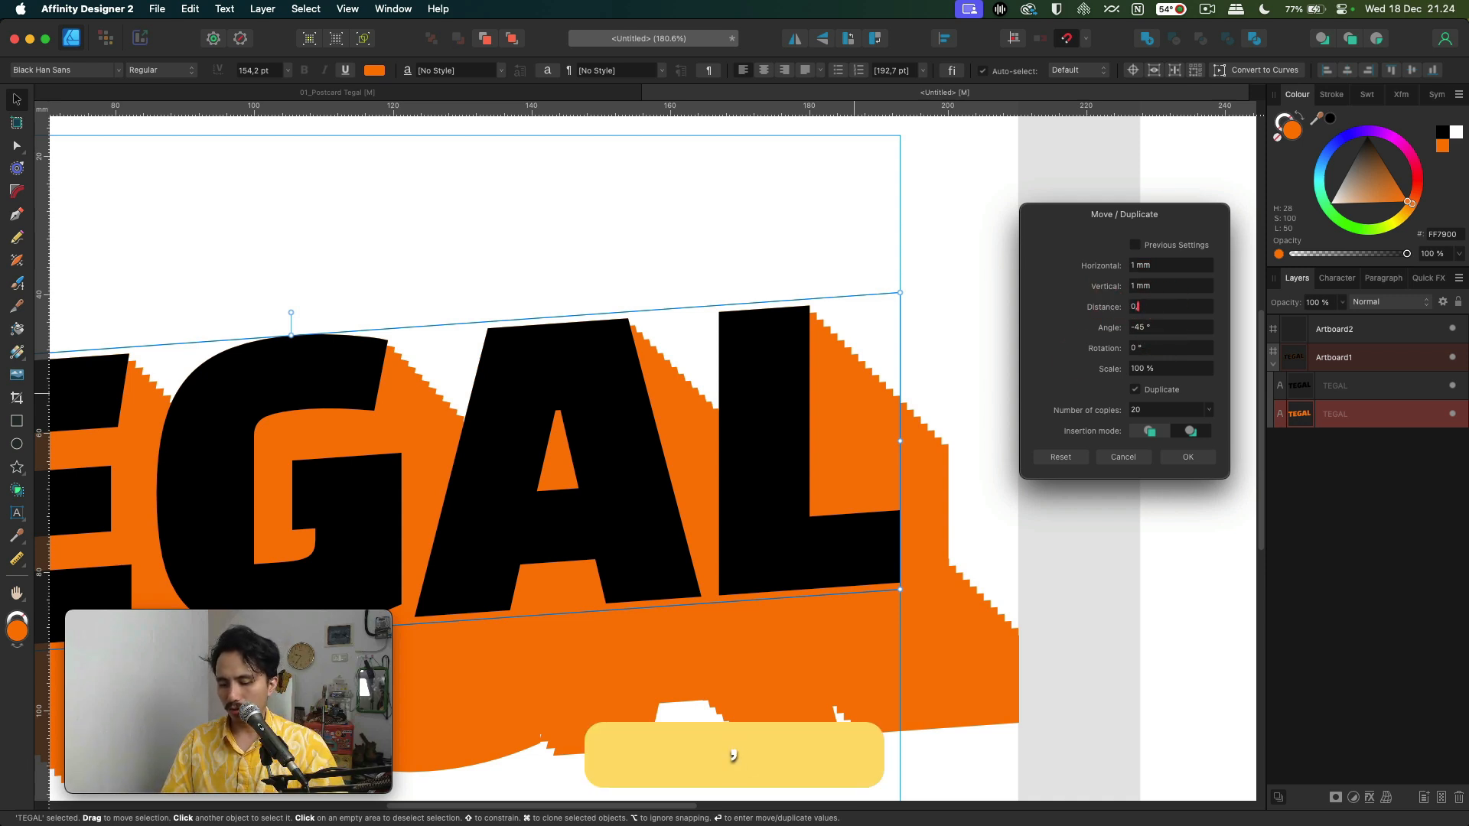
{"action": "type", "text": ",5"}
{"action": "left_click", "coordinate": [1147, 285]}
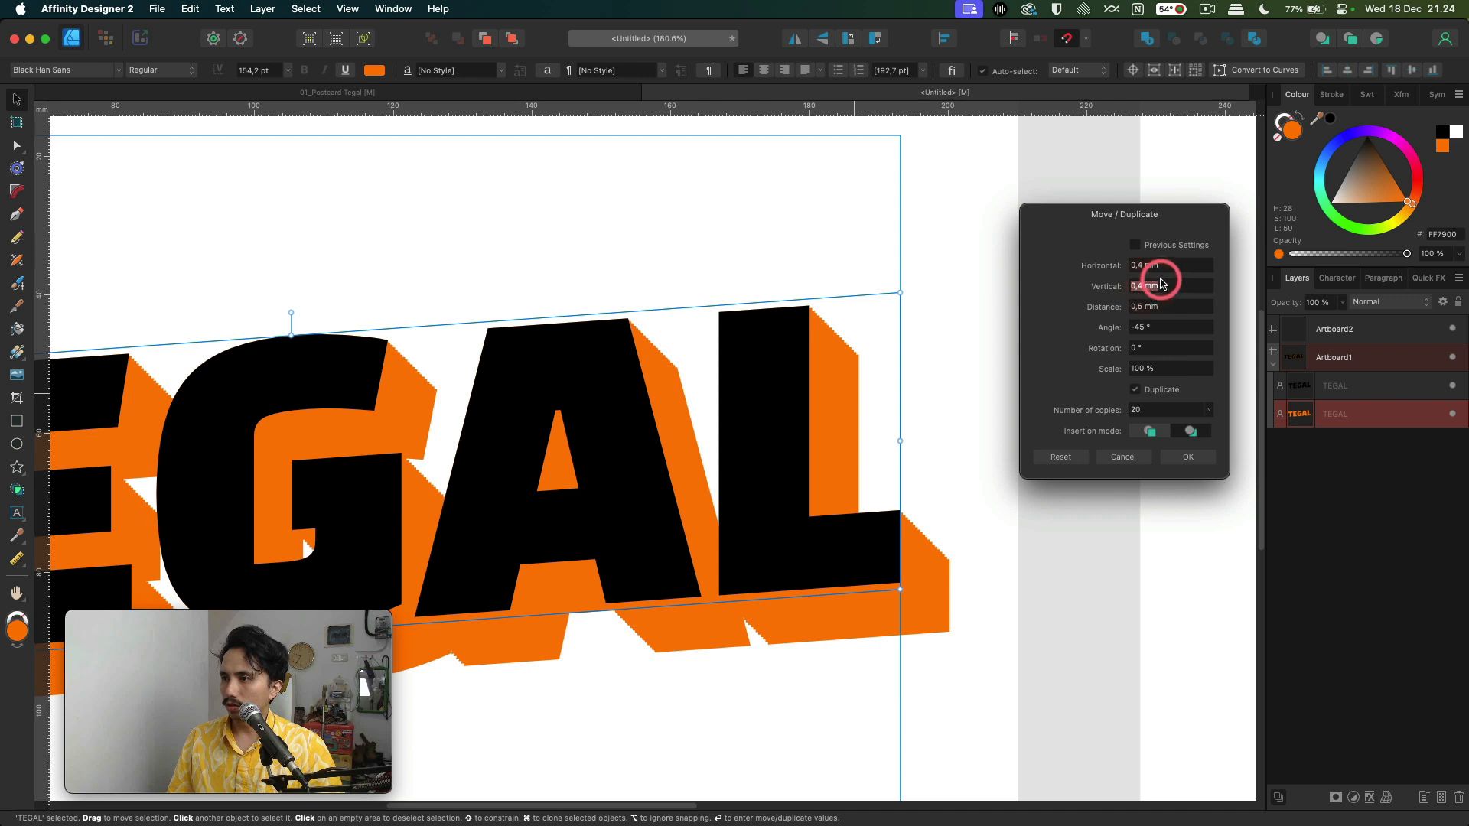
- Set the horizontal and vertical offsets to 0,3 mm and apply the duplication with 20 copies
{"action": "left_click", "coordinate": [1174, 265]}
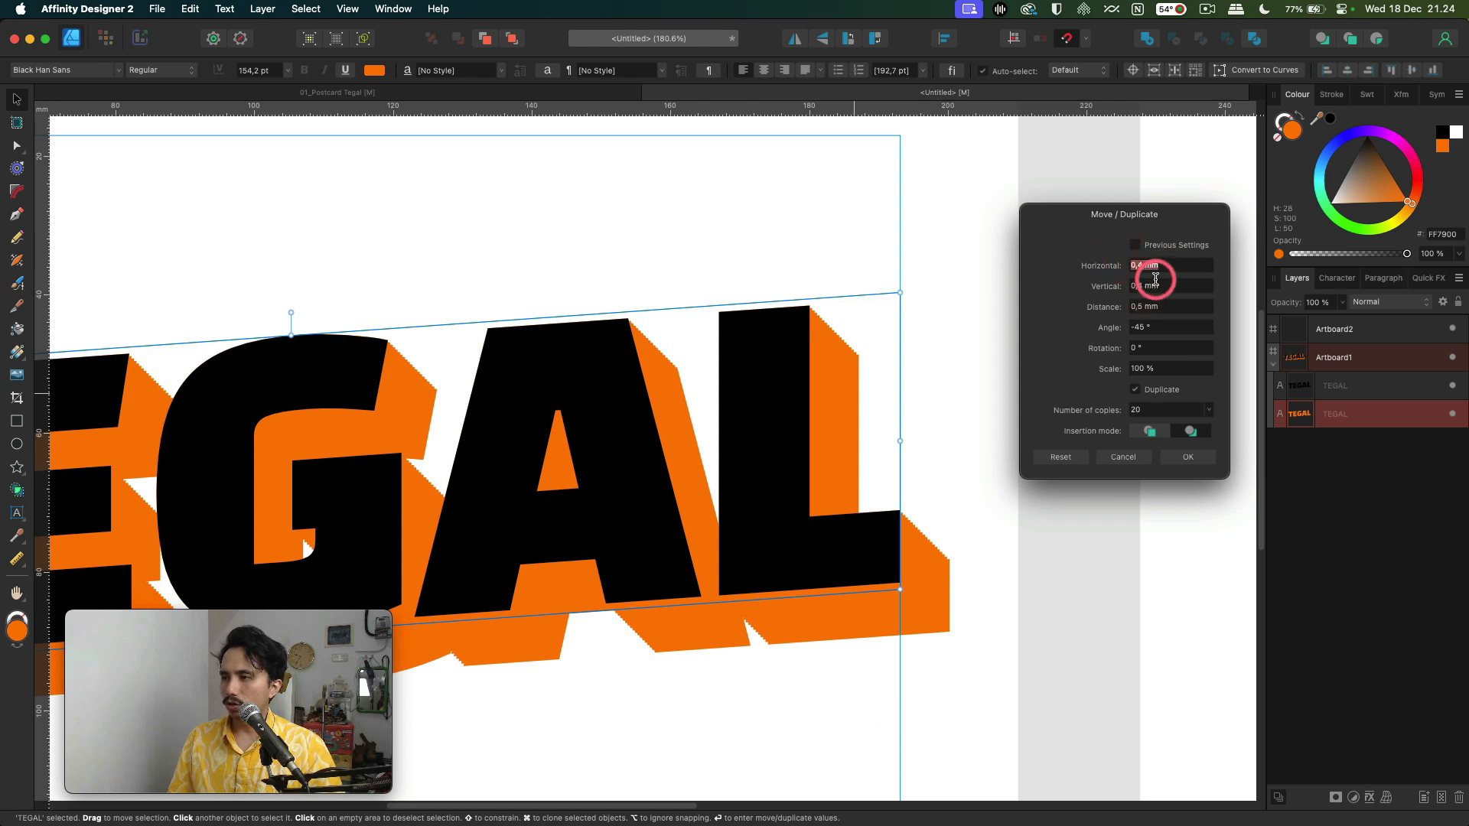
{"action": "type", "text": "0,"}
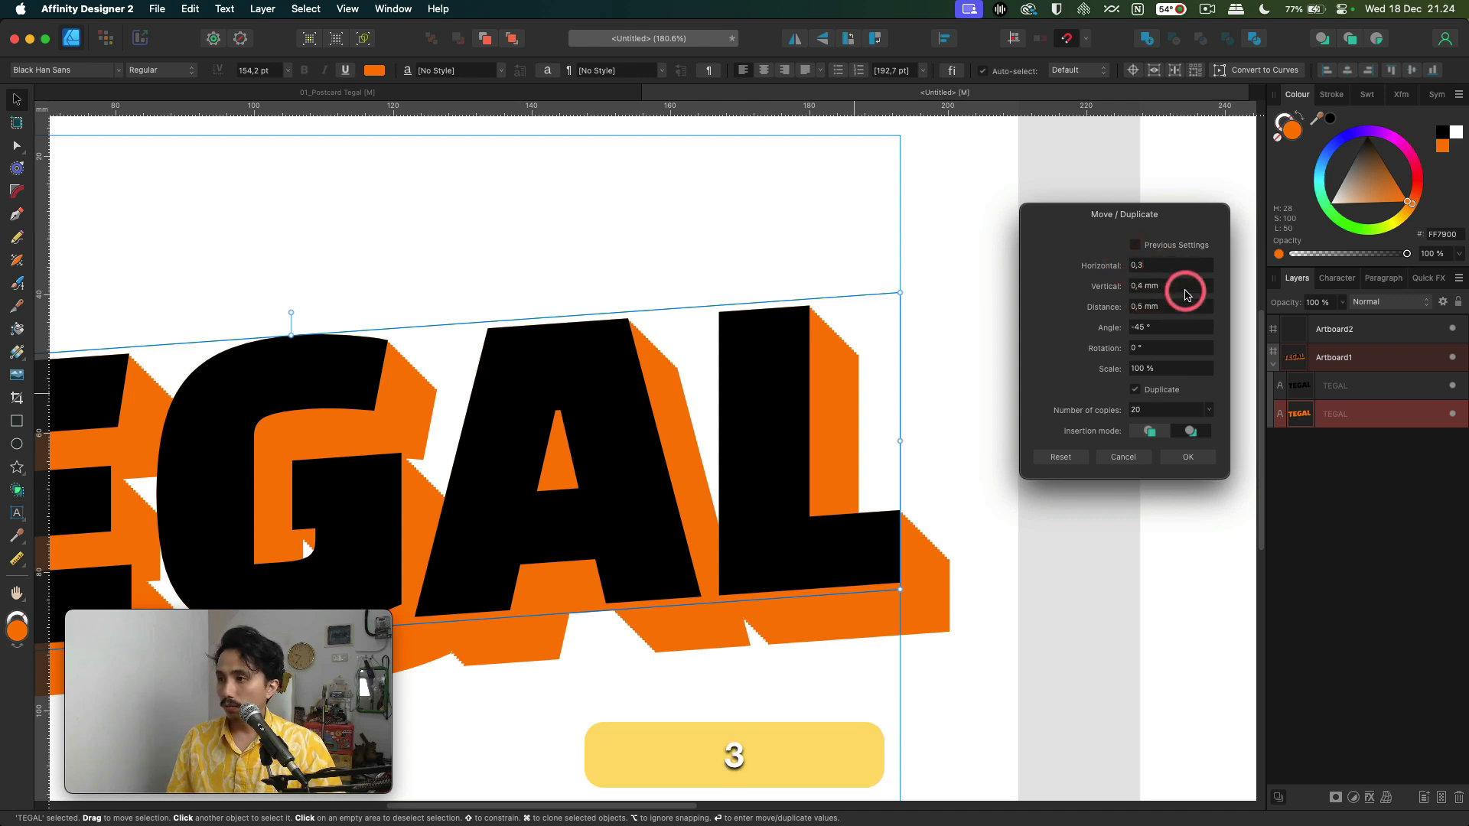
{"action": "type", "text": "3"}
{"action": "left_click", "coordinate": [1185, 291]}
{"action": "type", "text": "0"}
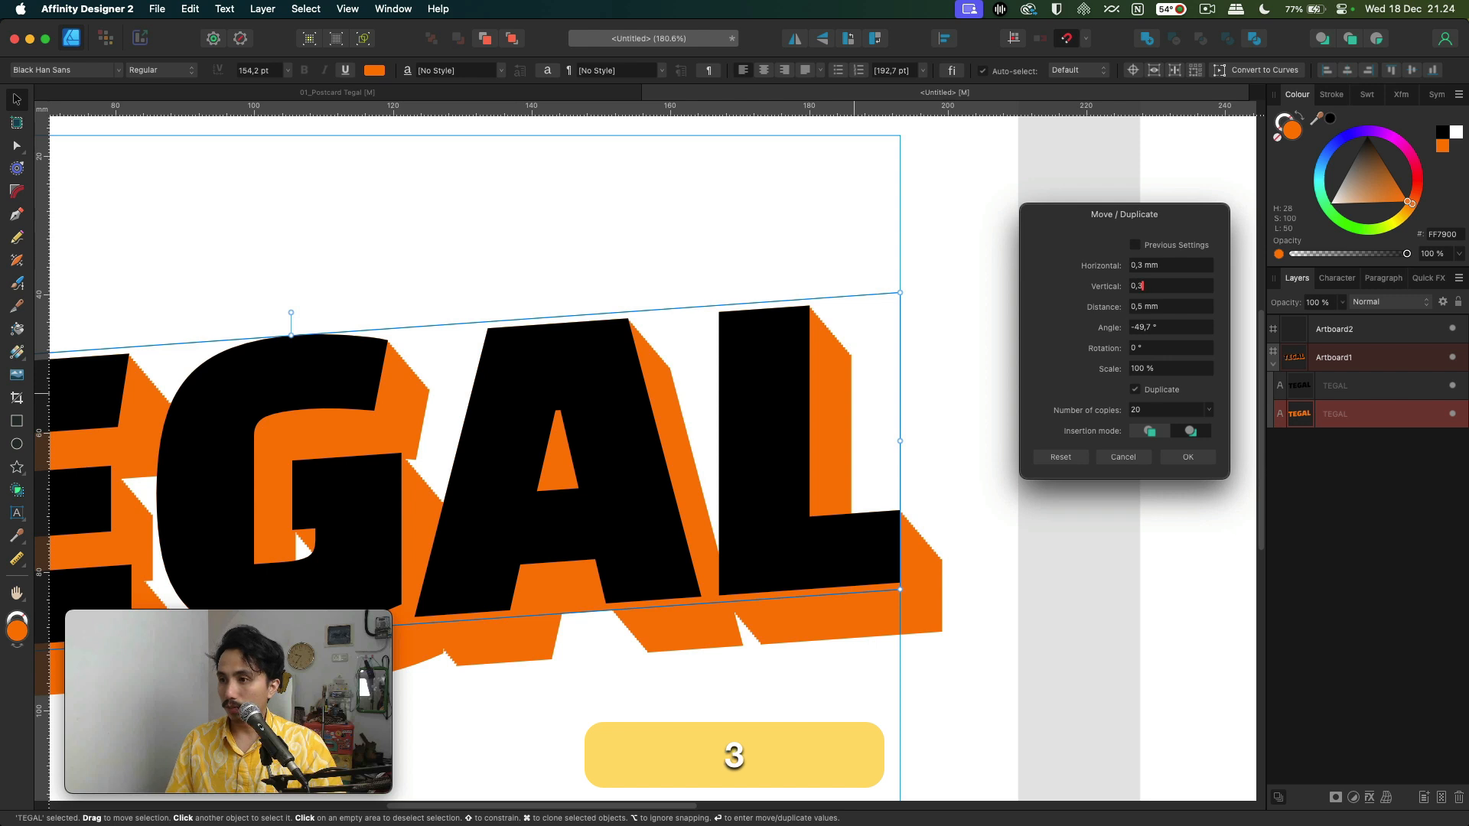
{"action": "left_click", "coordinate": [1132, 309]}
{"action": "scroll", "coordinate": [783, 371], "scroll_direction": "down", "scroll_amount": 3}
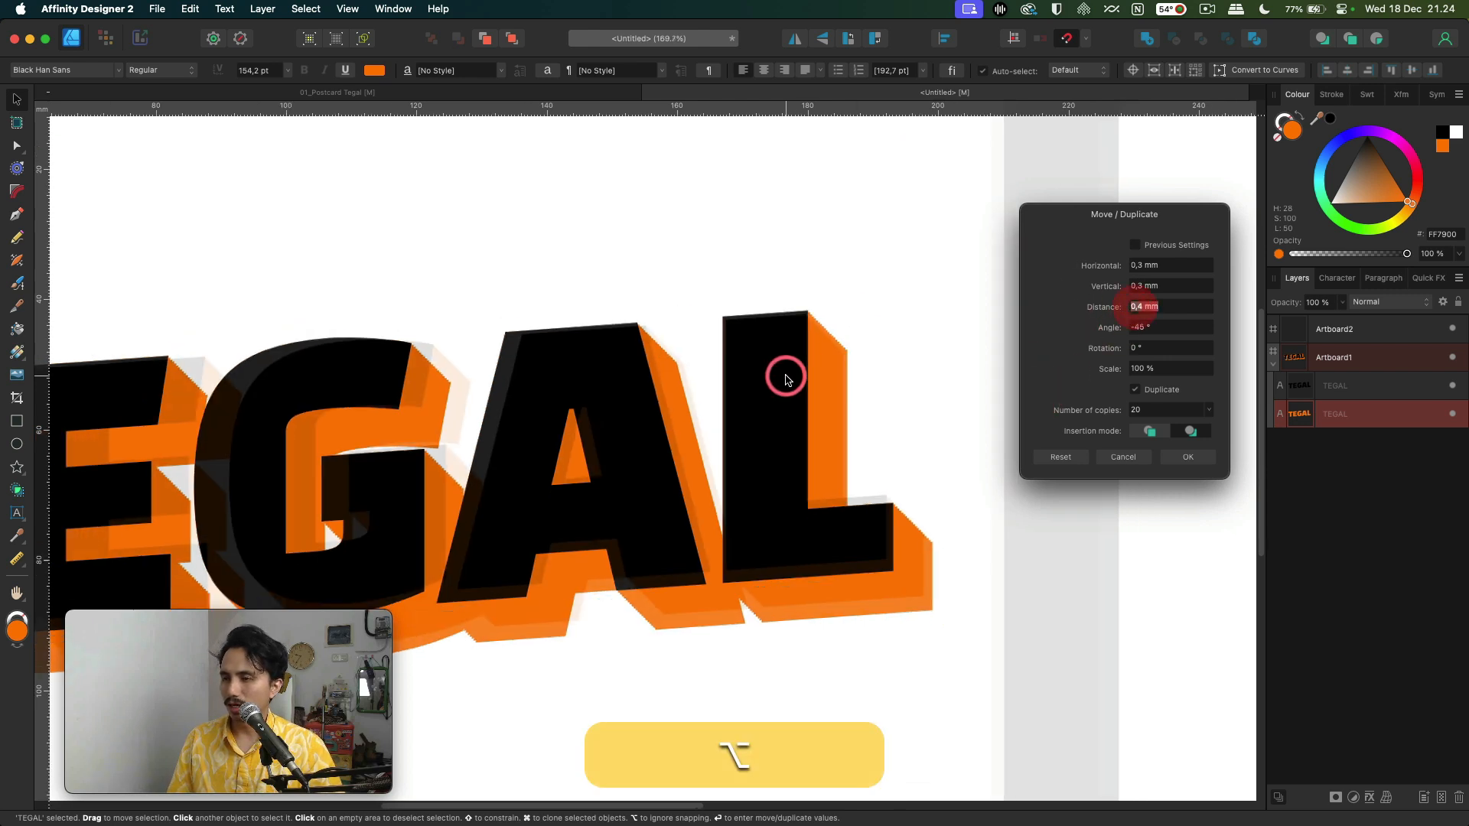
{"action": "scroll", "coordinate": [784, 377], "scroll_direction": "down", "scroll_amount": 4}
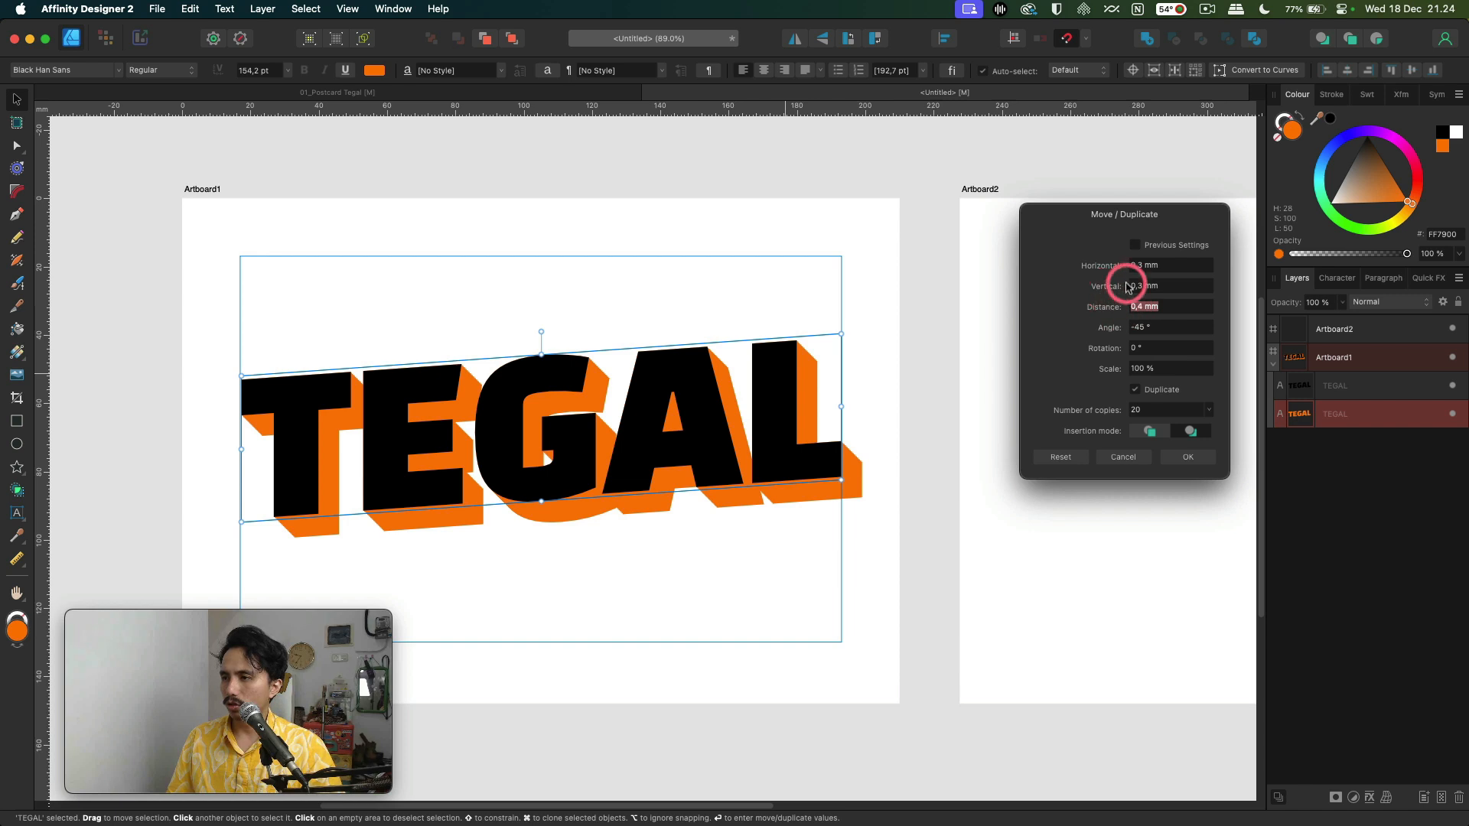
{"action": "left_click", "coordinate": [1153, 409]}
{"action": "left_click", "coordinate": [1182, 457]}
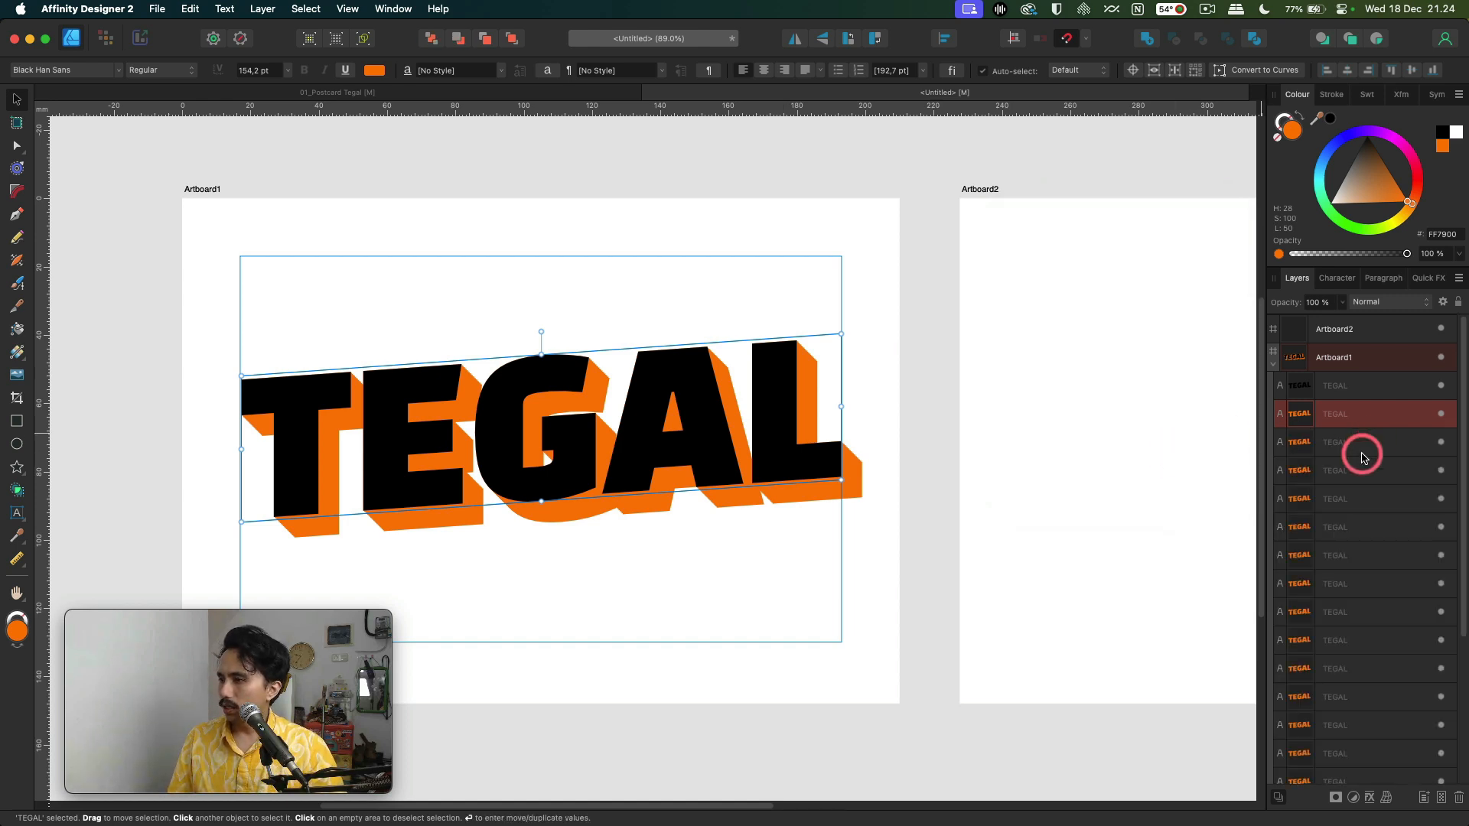
- Group all the orange TEGAL copies beneath the black text into one extrusion group
{"action": "scroll", "coordinate": [1335, 417], "scroll_direction": "down", "scroll_amount": 3}
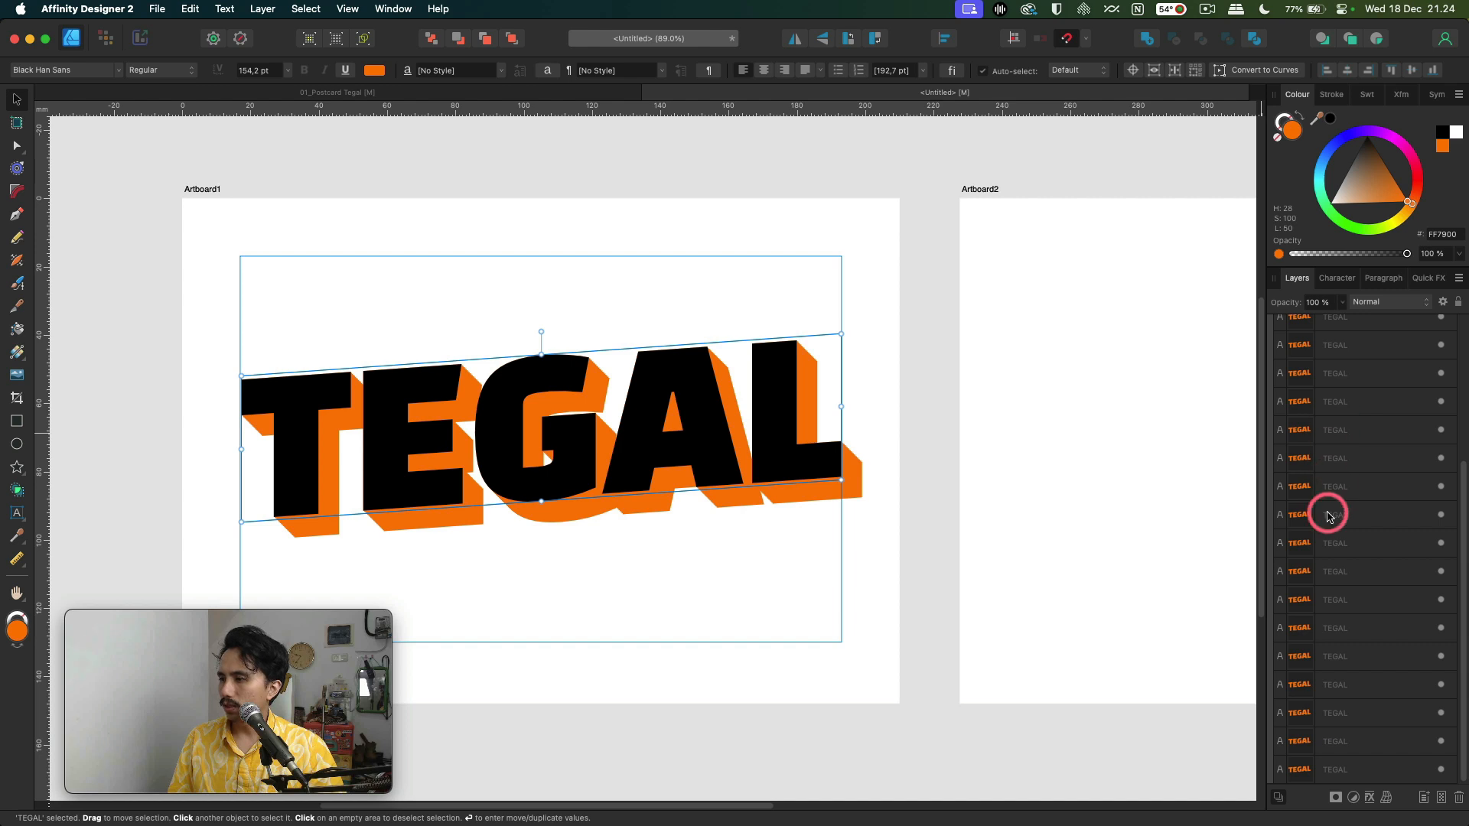
{"action": "left_click", "coordinate": [1365, 765], "text": "shift"}
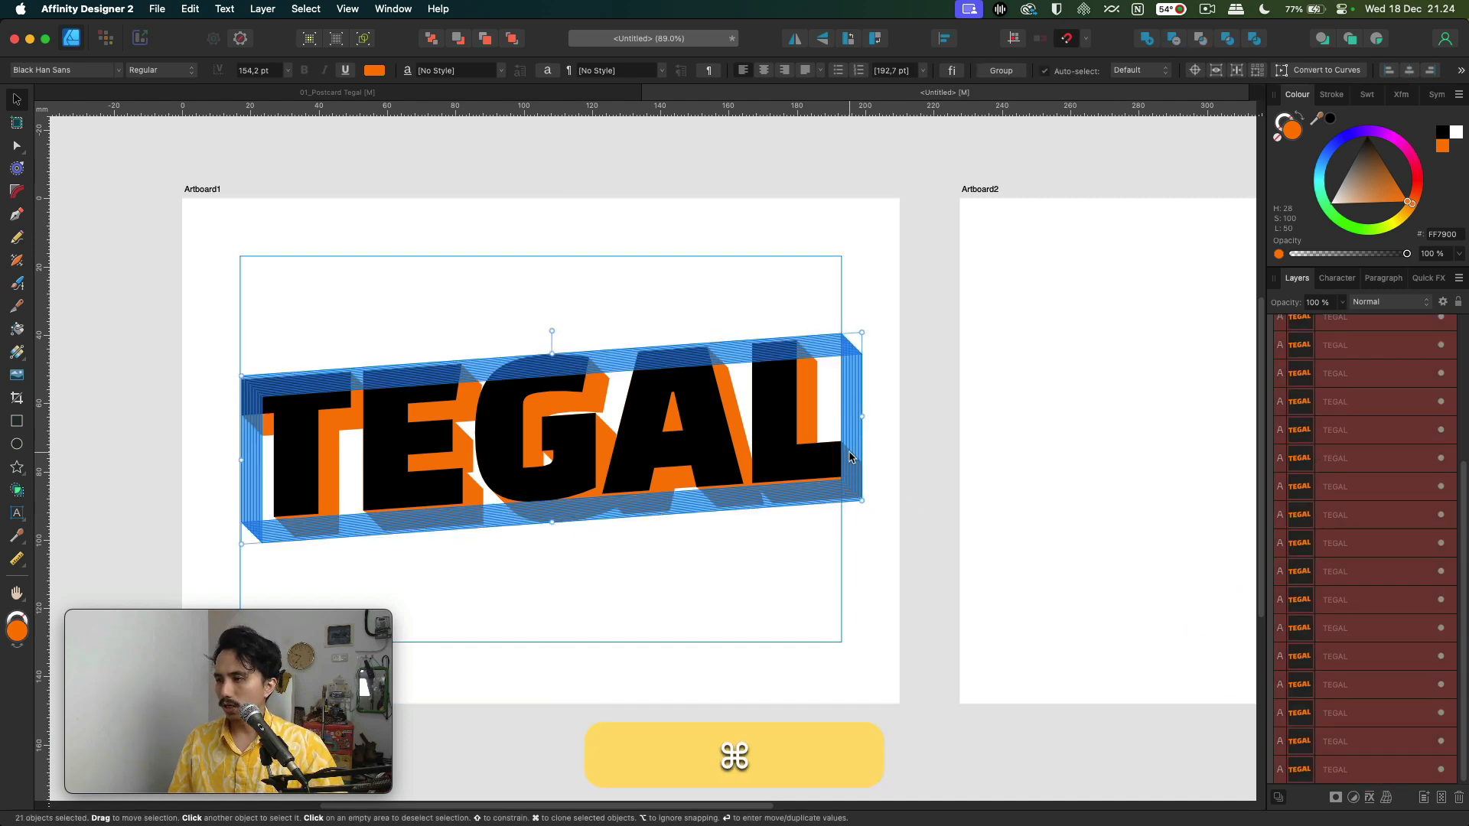
{"action": "key", "text": "super+g"}
{"action": "scroll", "coordinate": [692, 302], "scroll_direction": "down", "scroll_amount": 2}
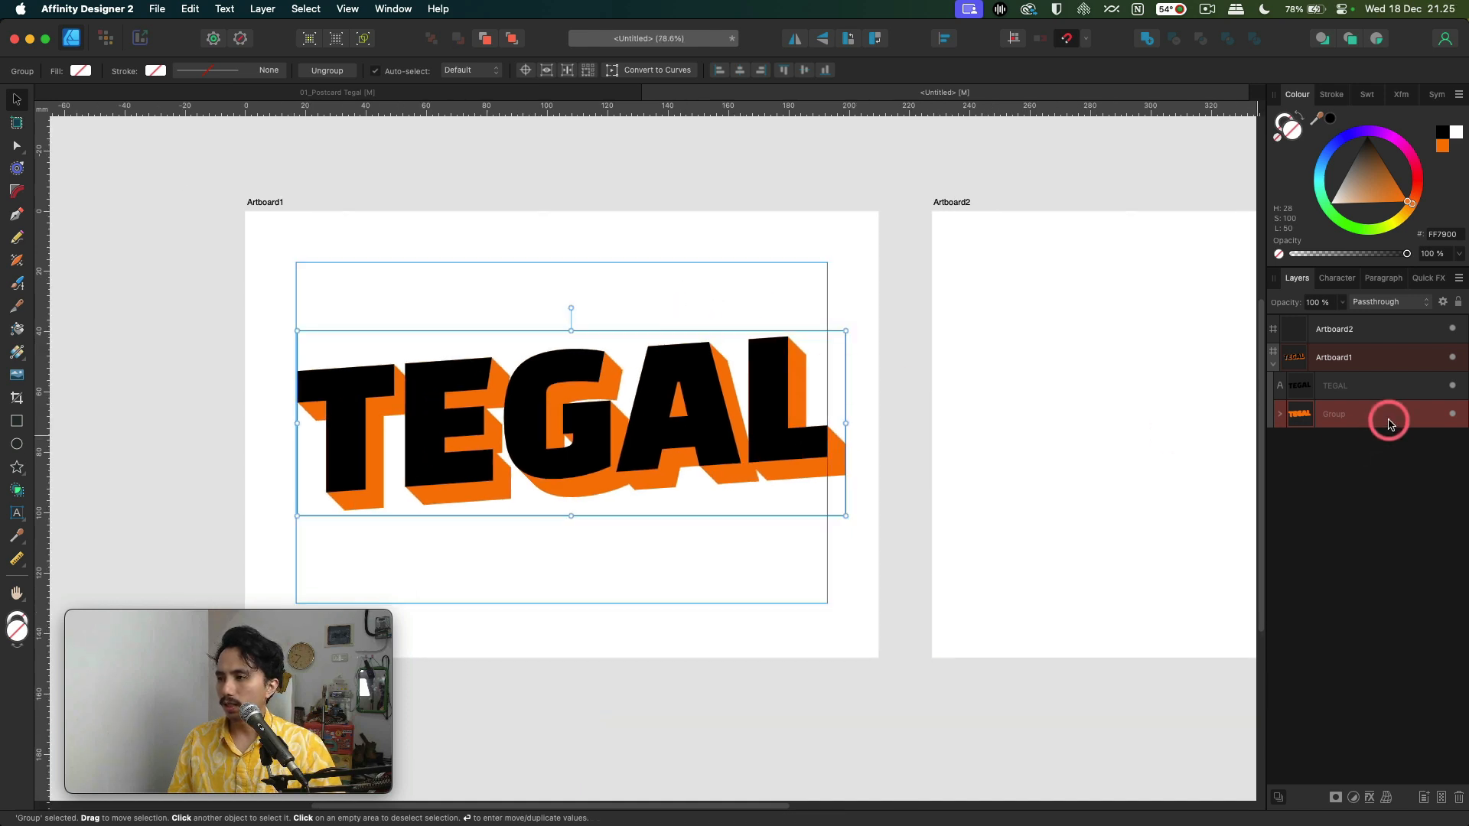
- Try a pale pink FBCACA fill on the extrusion group, undo it, and deselect the group
{"action": "double_click", "coordinate": [17, 630]}
{"action": "left_click_drag", "start_coordinate": [681, 485], "coordinate": [875, 332]}
{"action": "left_click", "coordinate": [1031, 554]}
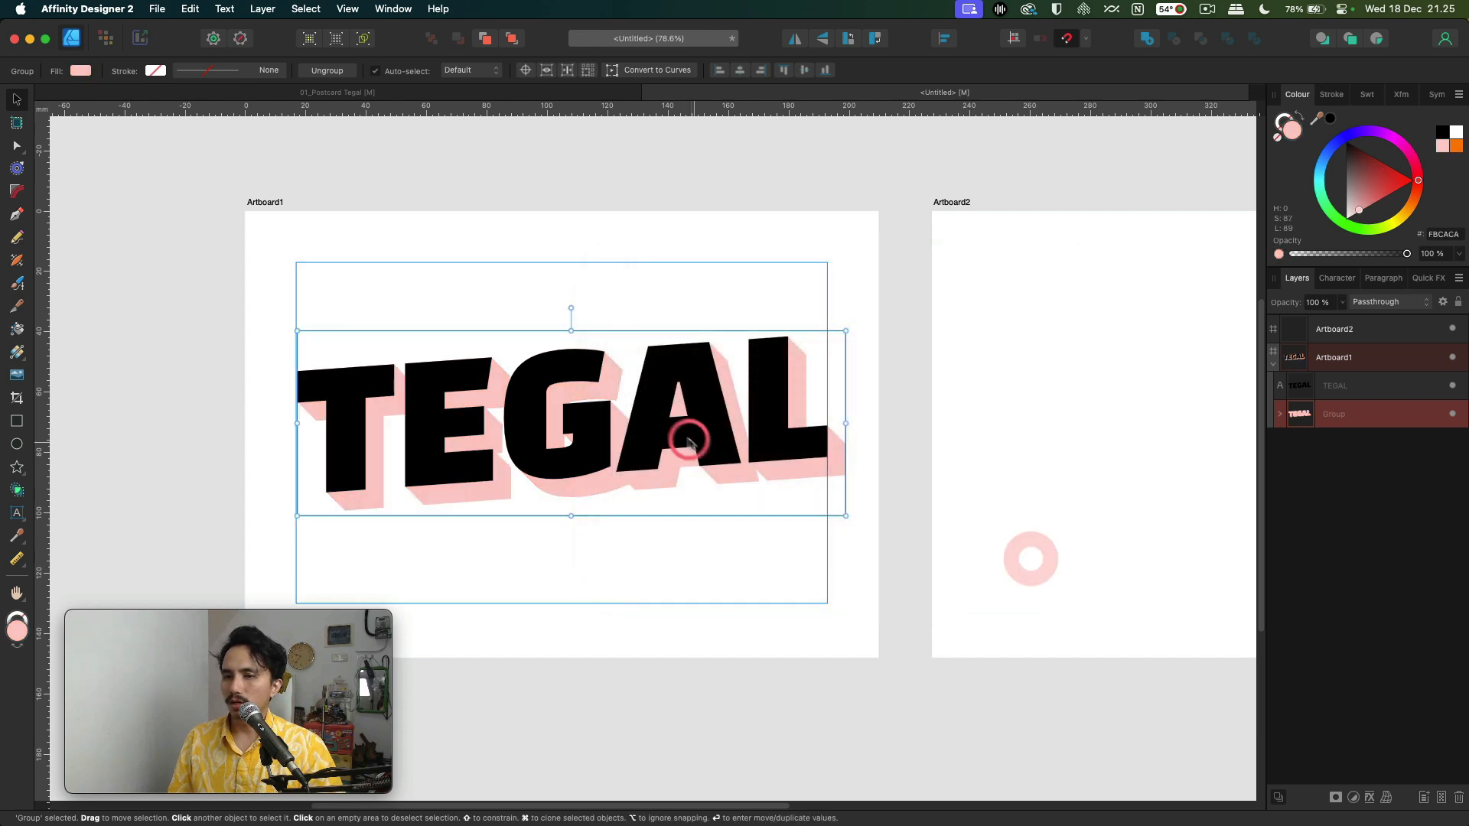
{"action": "key", "text": "super+z"}
{"action": "left_click", "coordinate": [559, 261]}
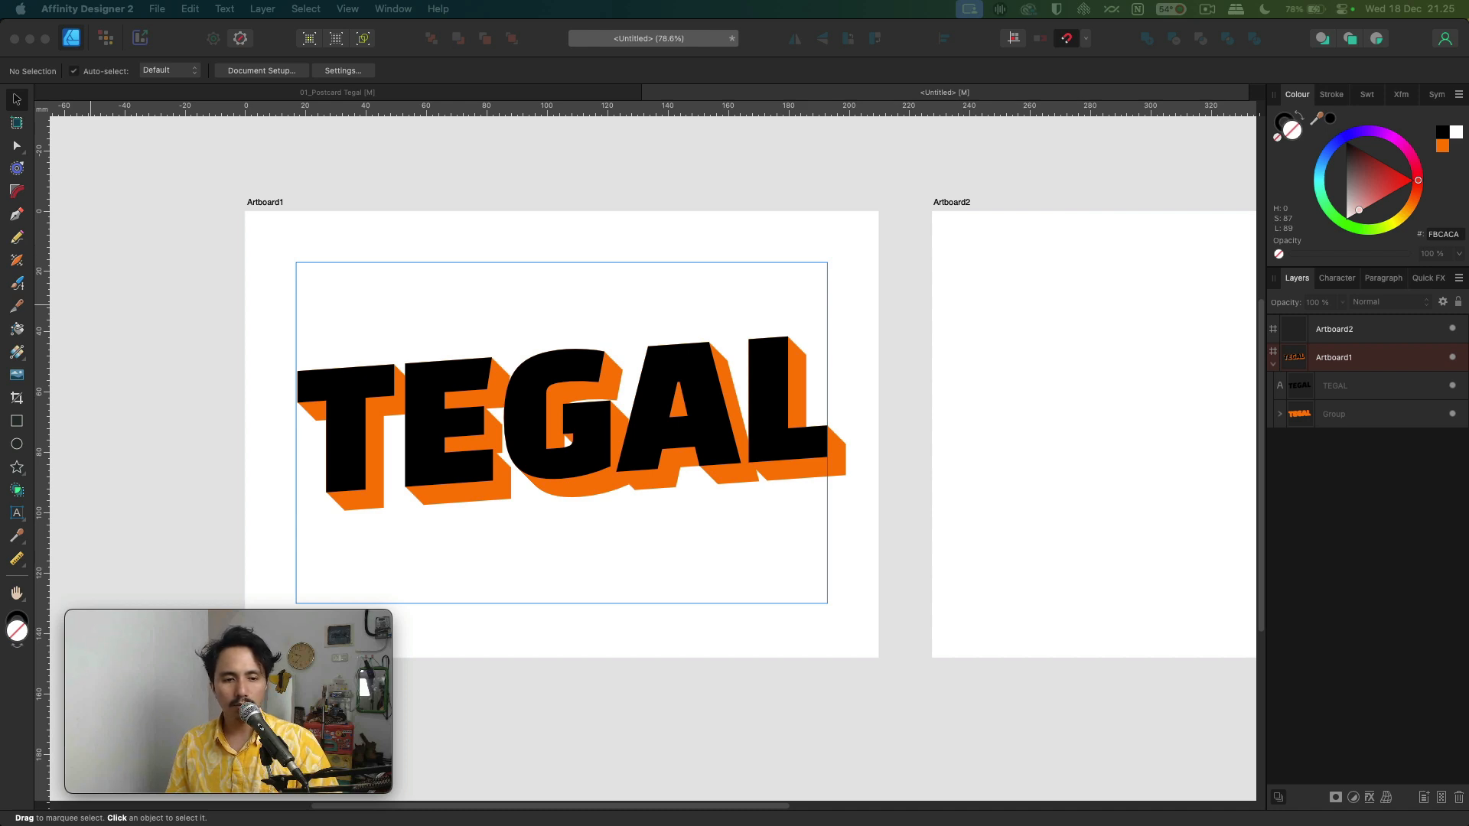
- Place the Golden-Park-Guci photo on Artboard1, scale it to about 173%, and position it over the whole TEGAL lettering
{"action": "left_click_drag", "start_coordinate": [610, 196], "coordinate": [481, 325]}
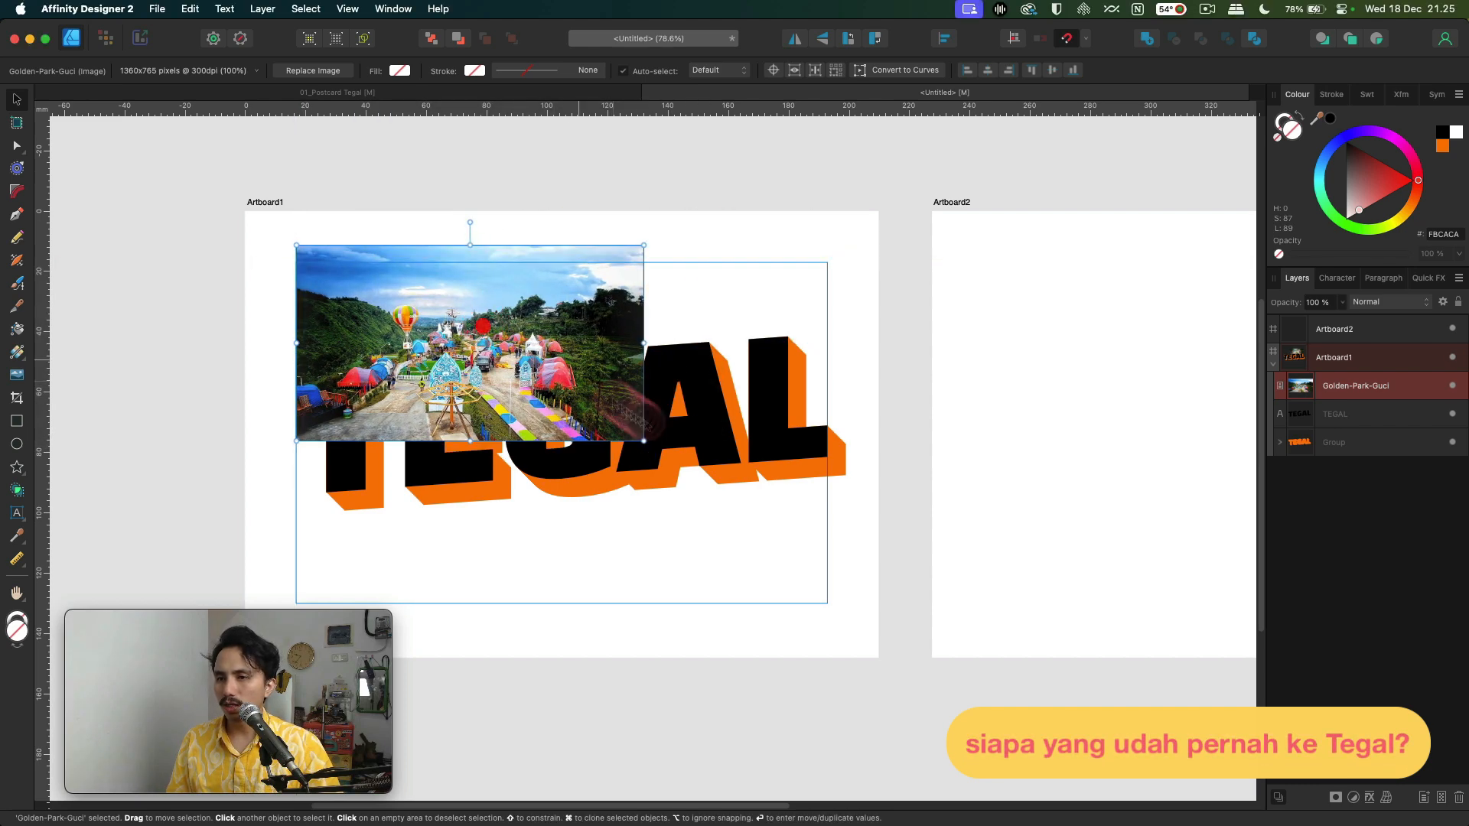
{"action": "left_click_drag", "start_coordinate": [646, 439], "coordinate": [885, 608]}
{"action": "left_click_drag", "start_coordinate": [836, 548], "coordinate": [797, 562]}
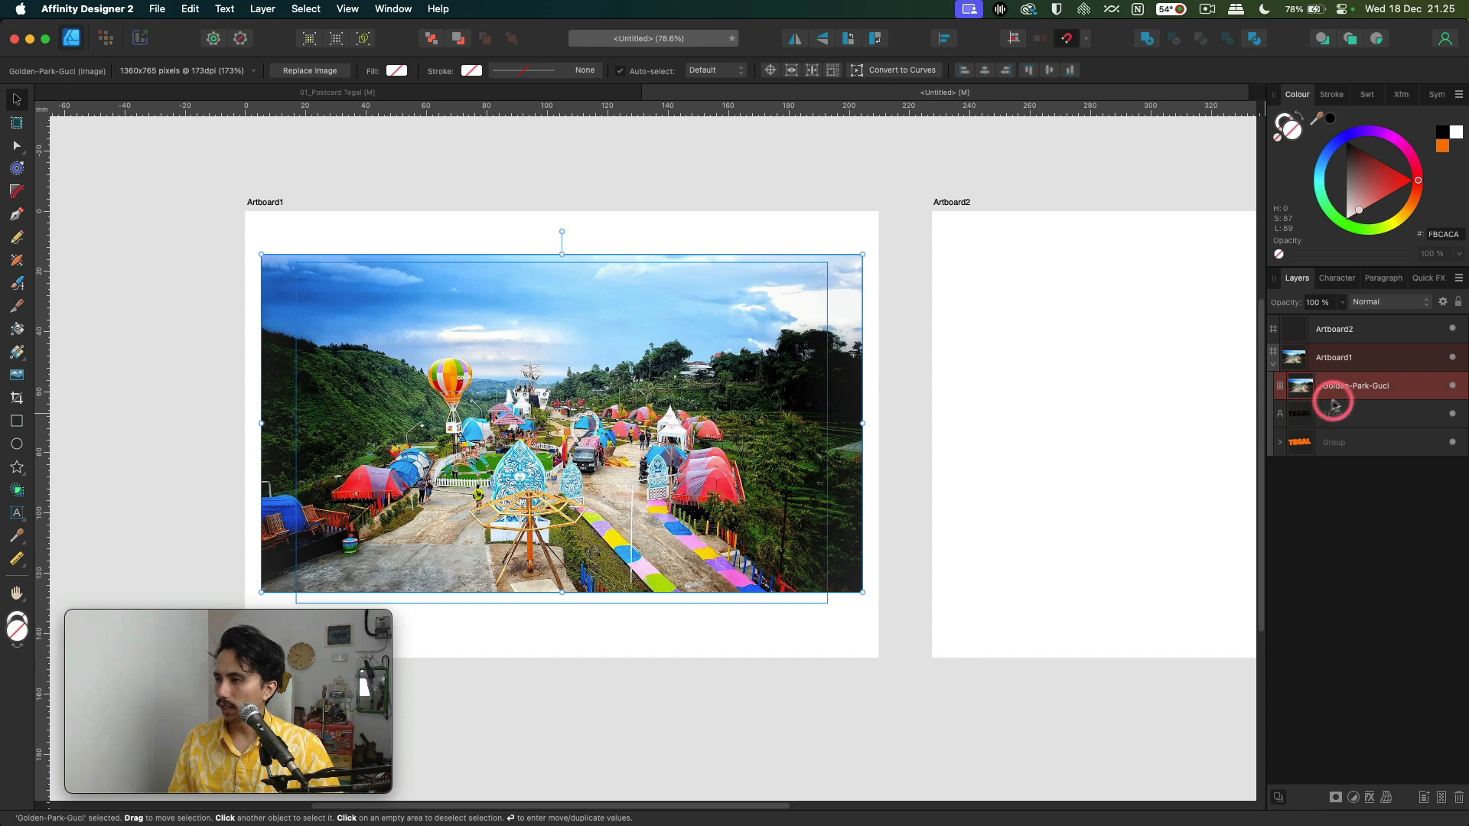
- Clip the Golden-Park-Guci photo inside the black TEGAL text layer and nudge it slightly within the letters
{"action": "left_click_drag", "start_coordinate": [1417, 388], "coordinate": [1346, 422]}
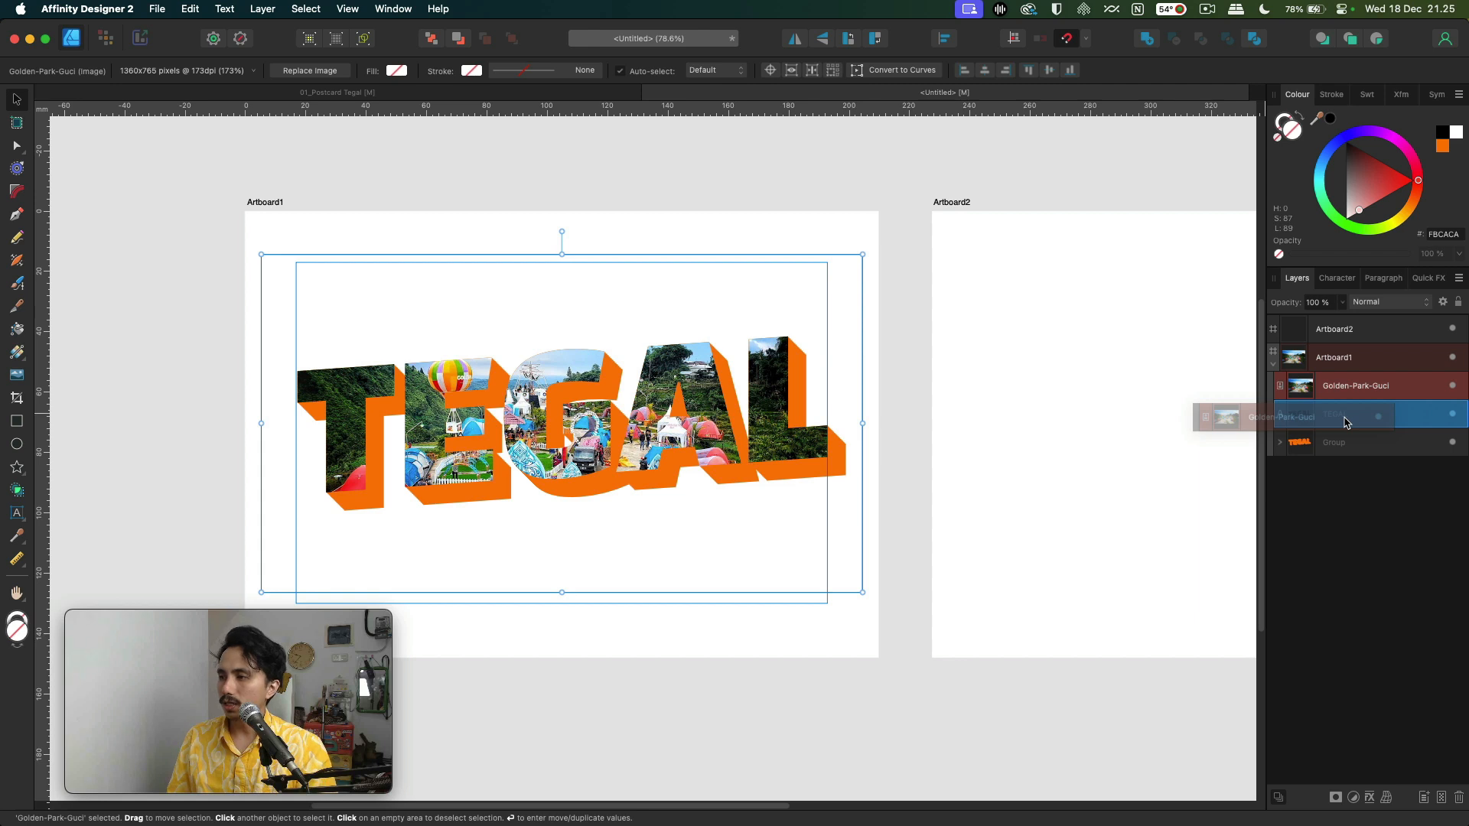
{"action": "mouse_move", "coordinate": [1346, 422]}
{"action": "left_mouse_down"}
{"action": "mouse_move", "coordinate": [1298, 420]}
{"action": "mouse_move", "coordinate": [1345, 418]}
{"action": "left_mouse_up"}
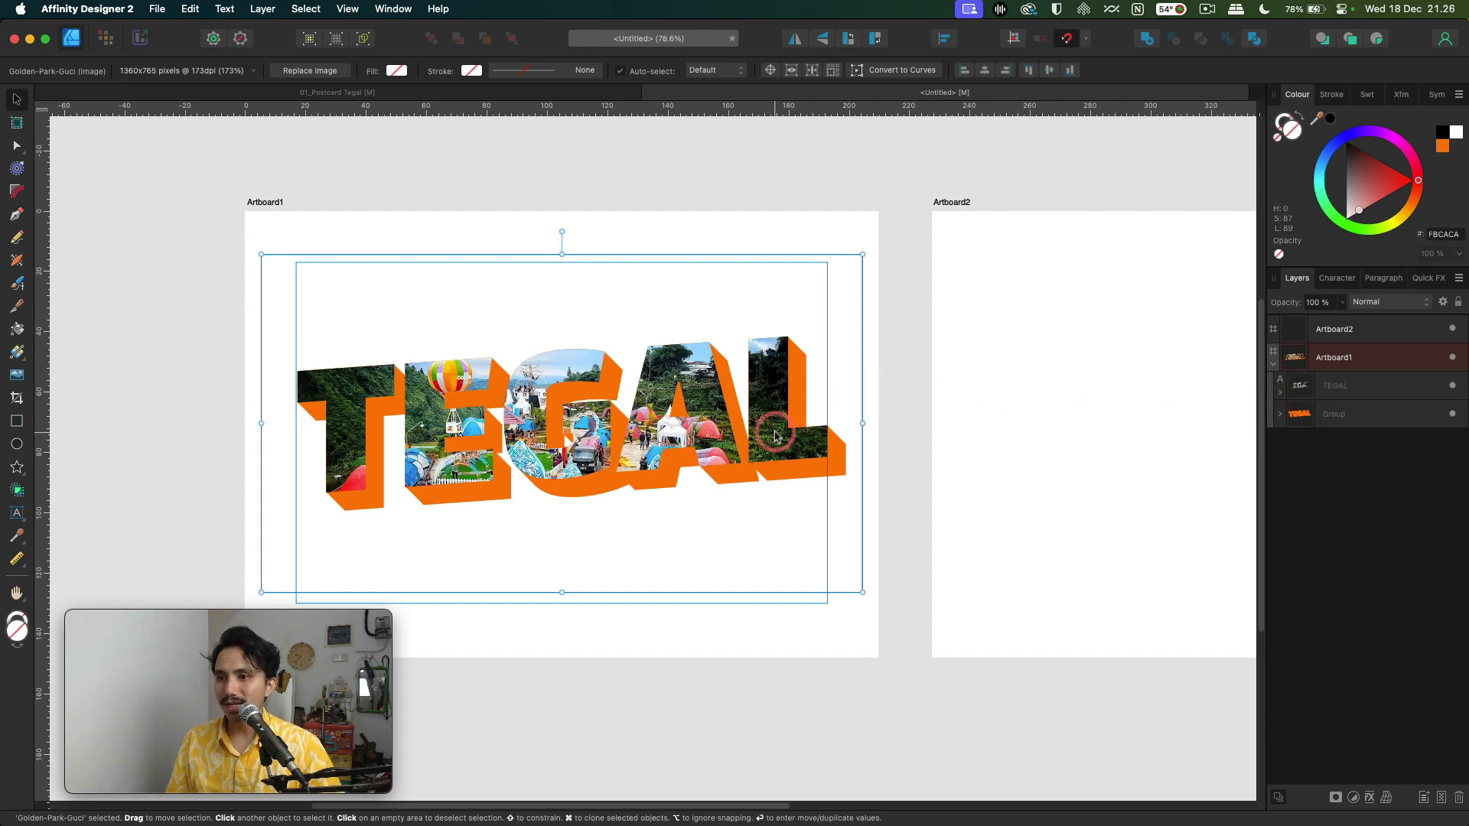
{"action": "left_click_drag", "start_coordinate": [780, 427], "coordinate": [781, 426]}
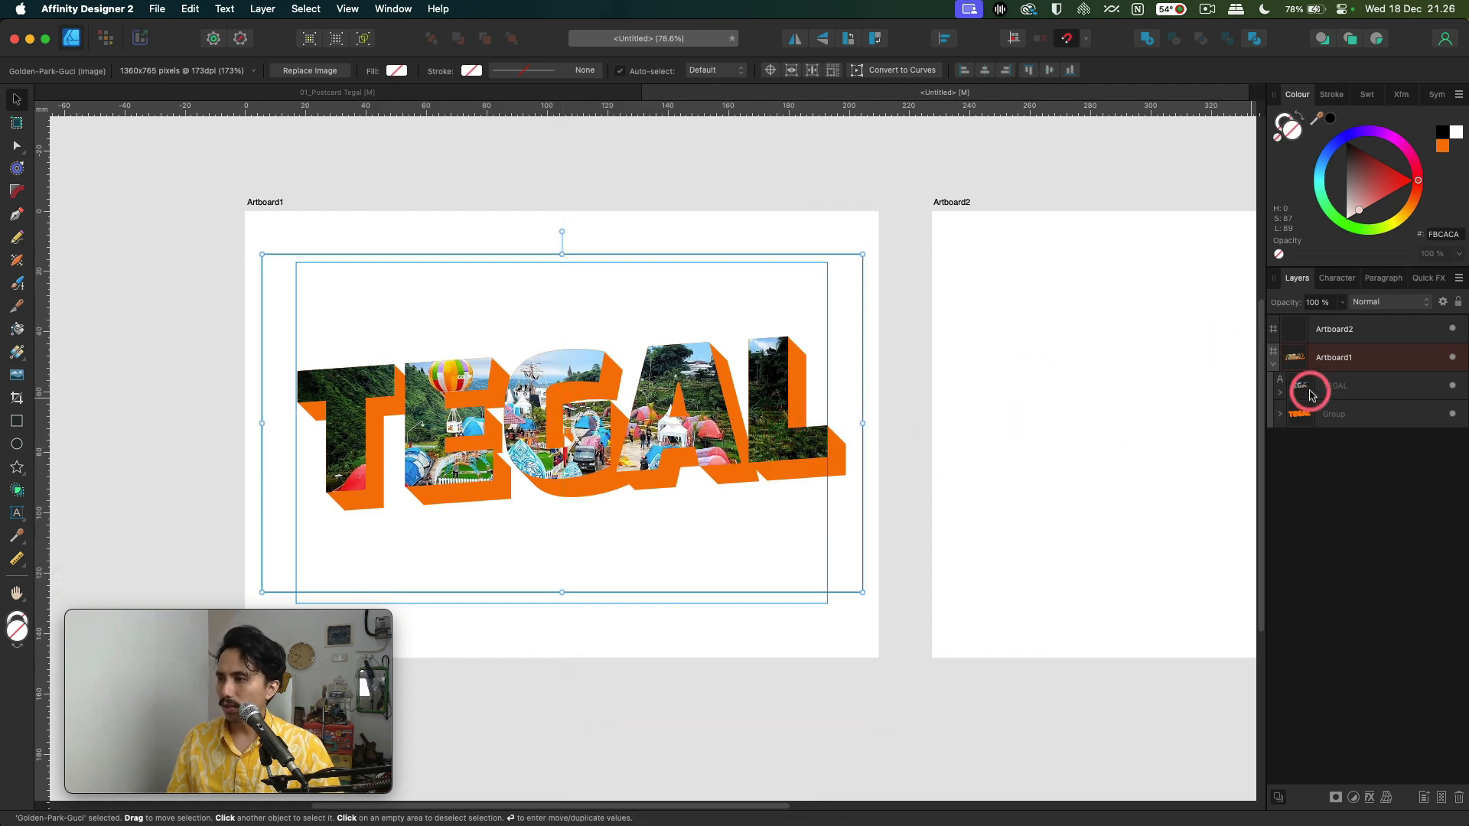
- Scale the clipped Golden-Park-Guci photo to about 169% and shift it slightly down and left within the TEGAL letters
{"action": "left_click", "coordinate": [1281, 396]}
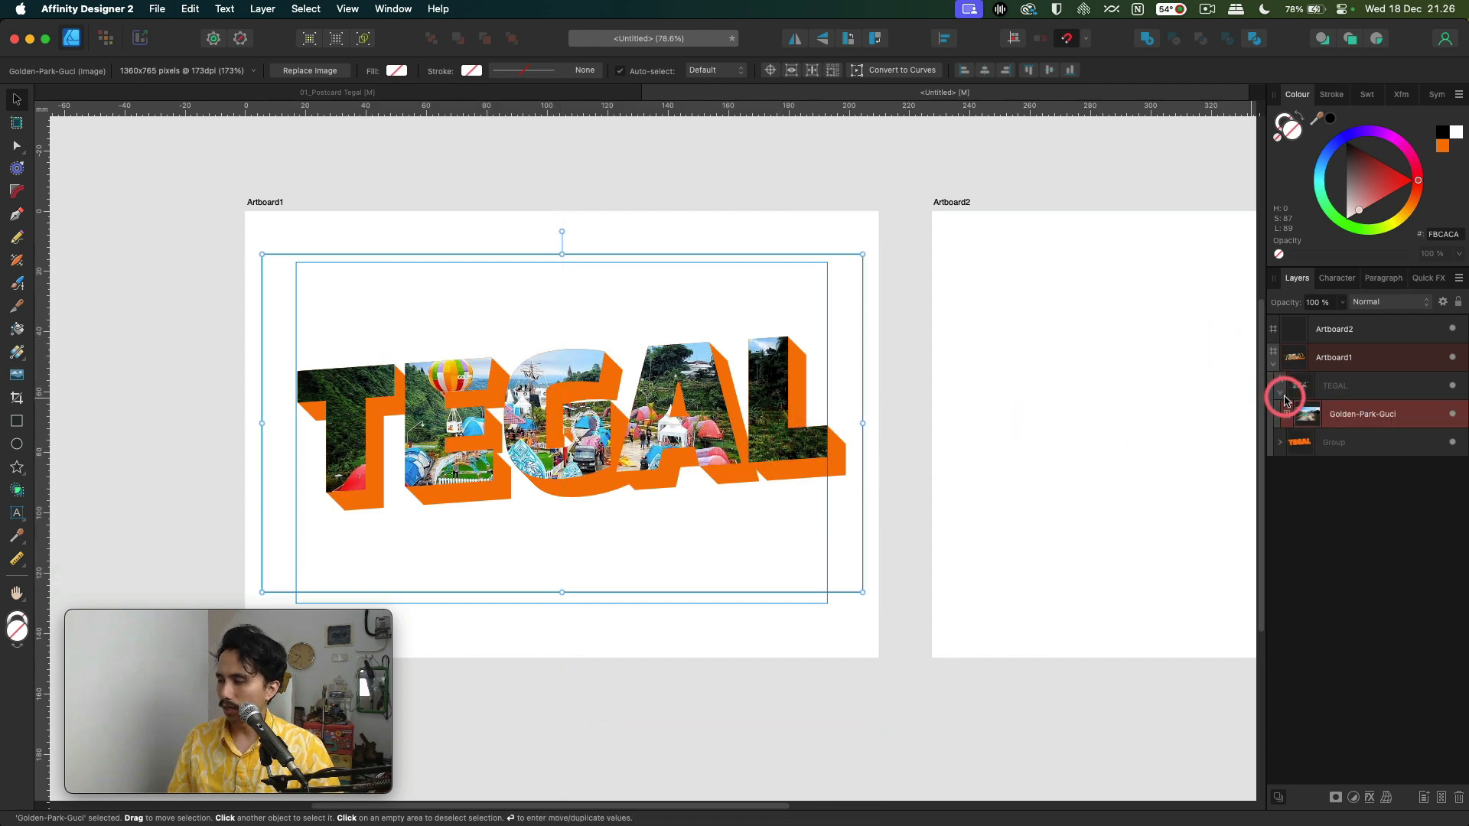
{"action": "left_click_drag", "start_coordinate": [862, 254], "coordinate": [878, 320]}
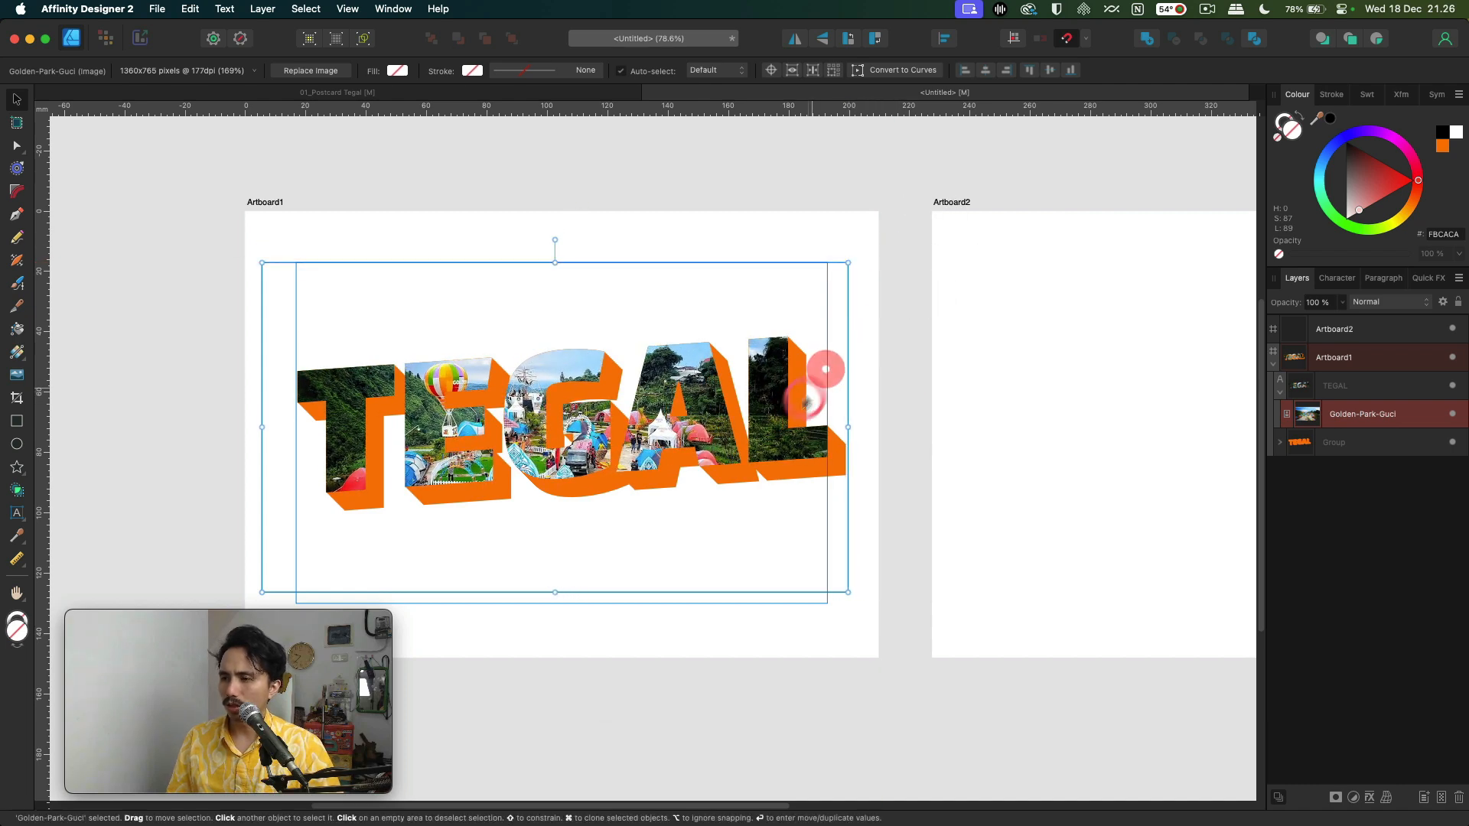
{"action": "left_click_drag", "start_coordinate": [774, 418], "coordinate": [770, 424]}
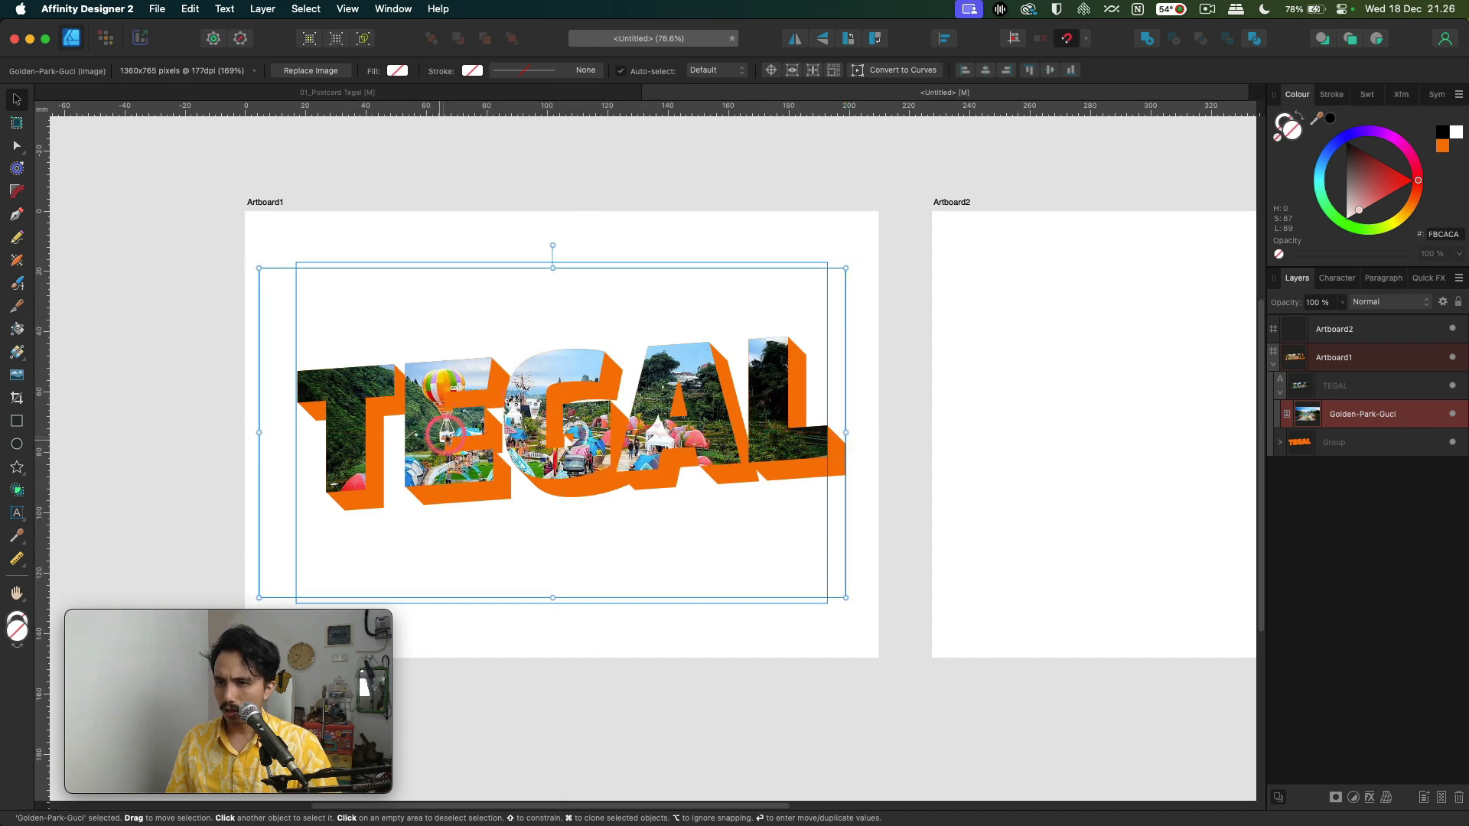
{"action": "left_click", "coordinate": [987, 400]}
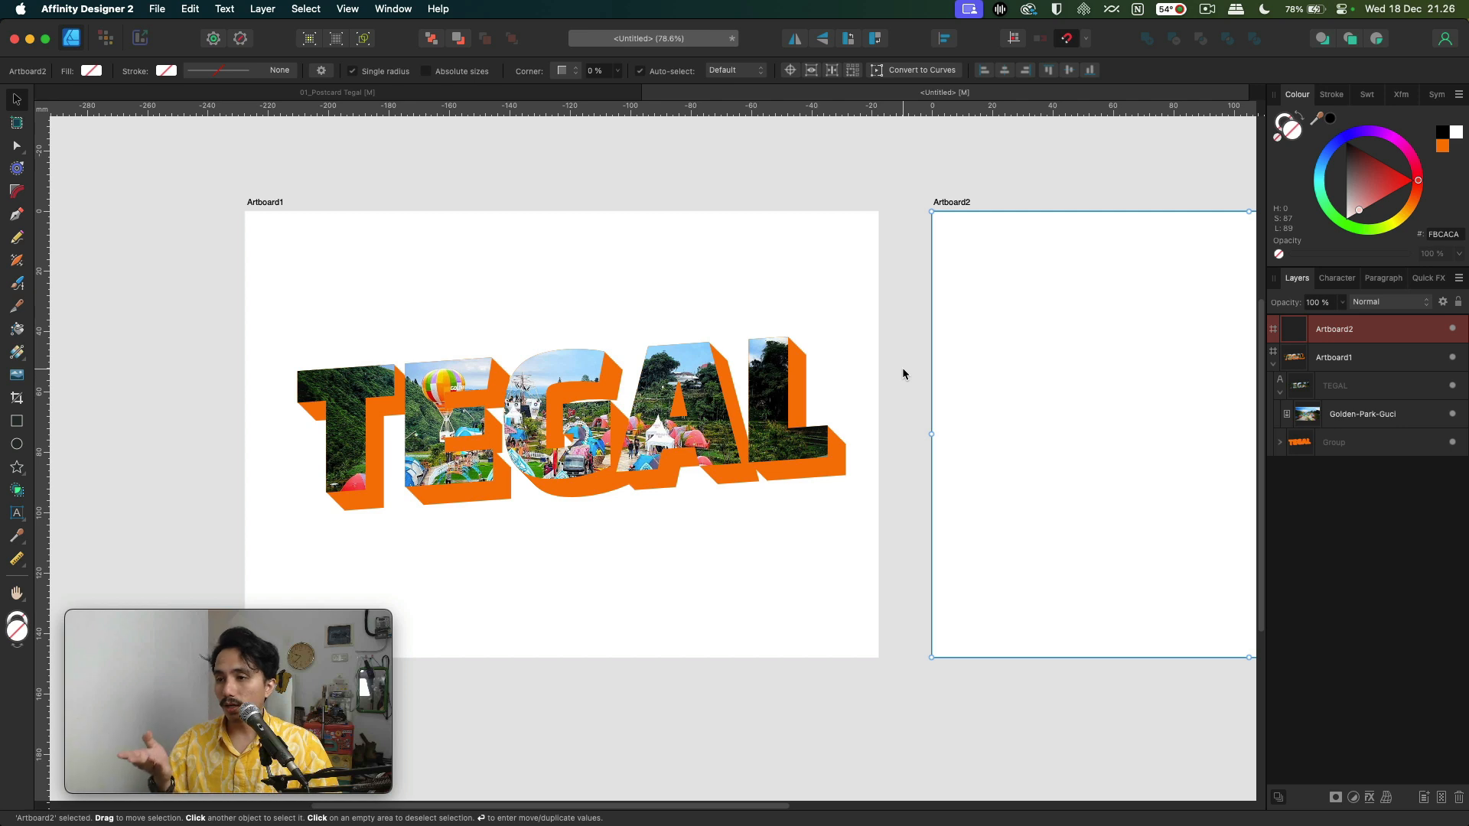
{"action": "left_click", "coordinate": [754, 332]}
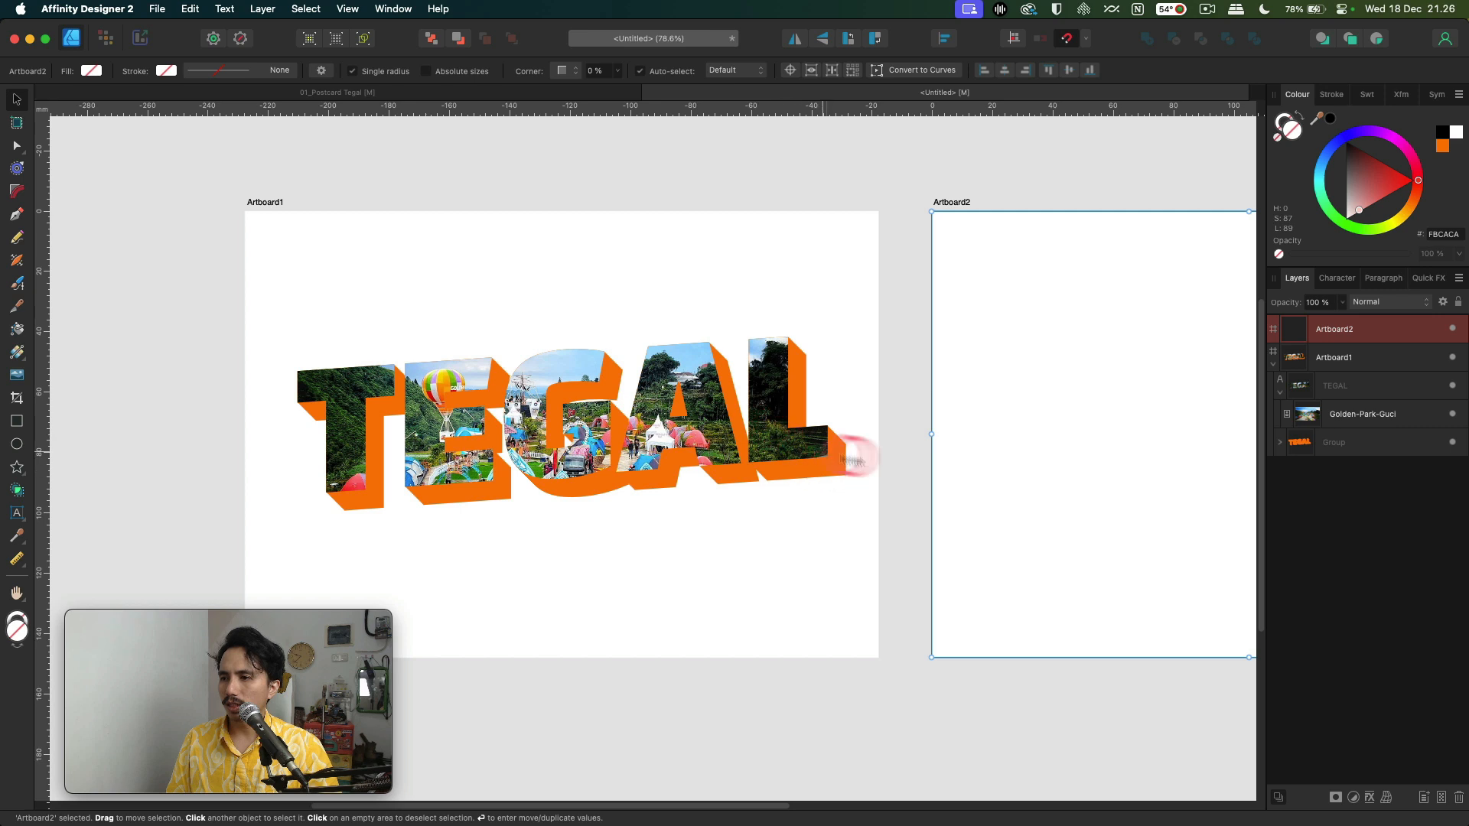
- Add a black outline effect with a 12 px radius to the TEGAL text layer
{"action": "left_click", "coordinate": [1342, 387]}
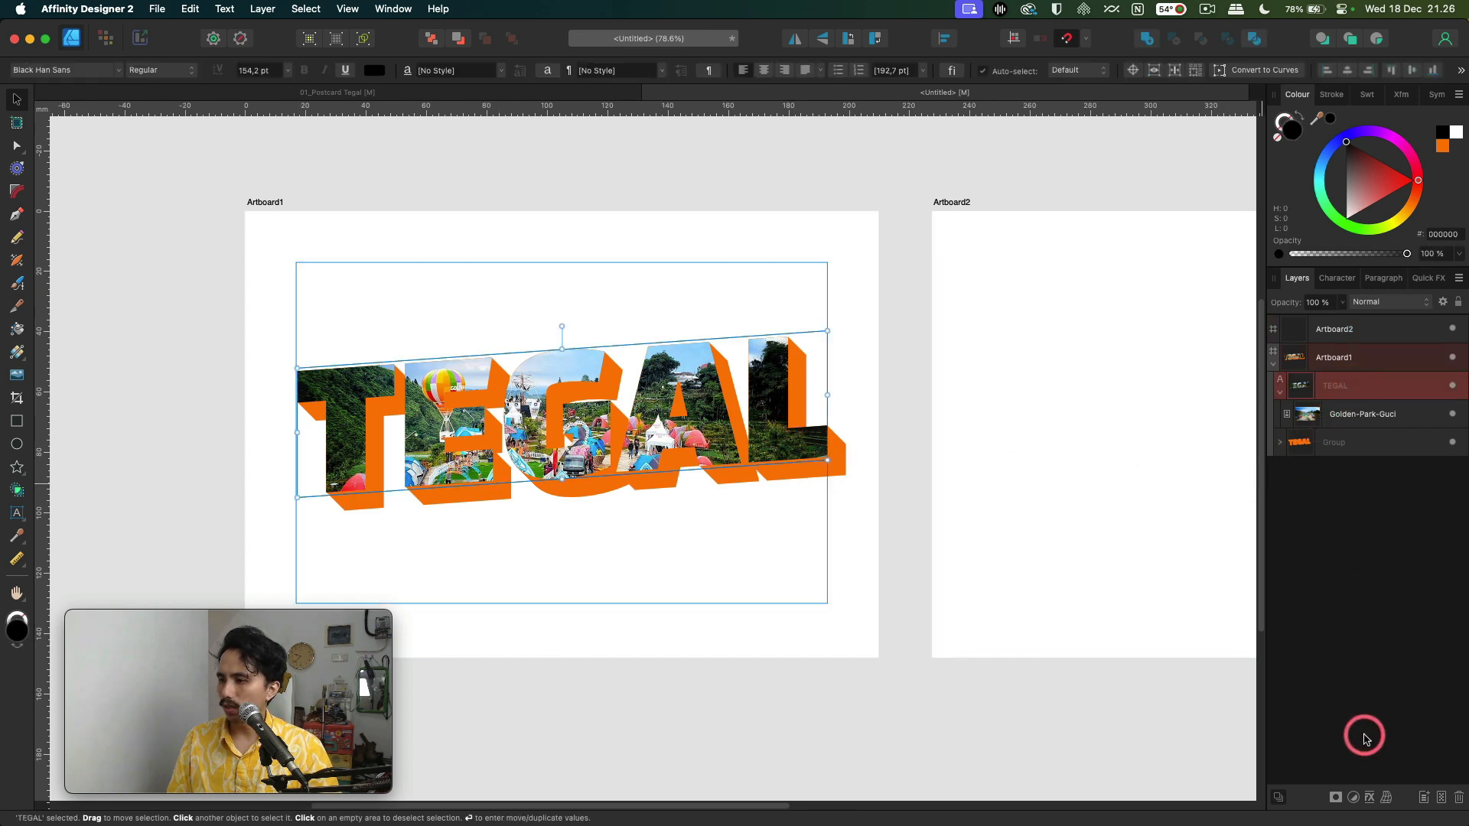
{"action": "left_click", "coordinate": [1369, 798]}
{"action": "left_click_drag", "start_coordinate": [443, 400], "coordinate": [445, 404]}
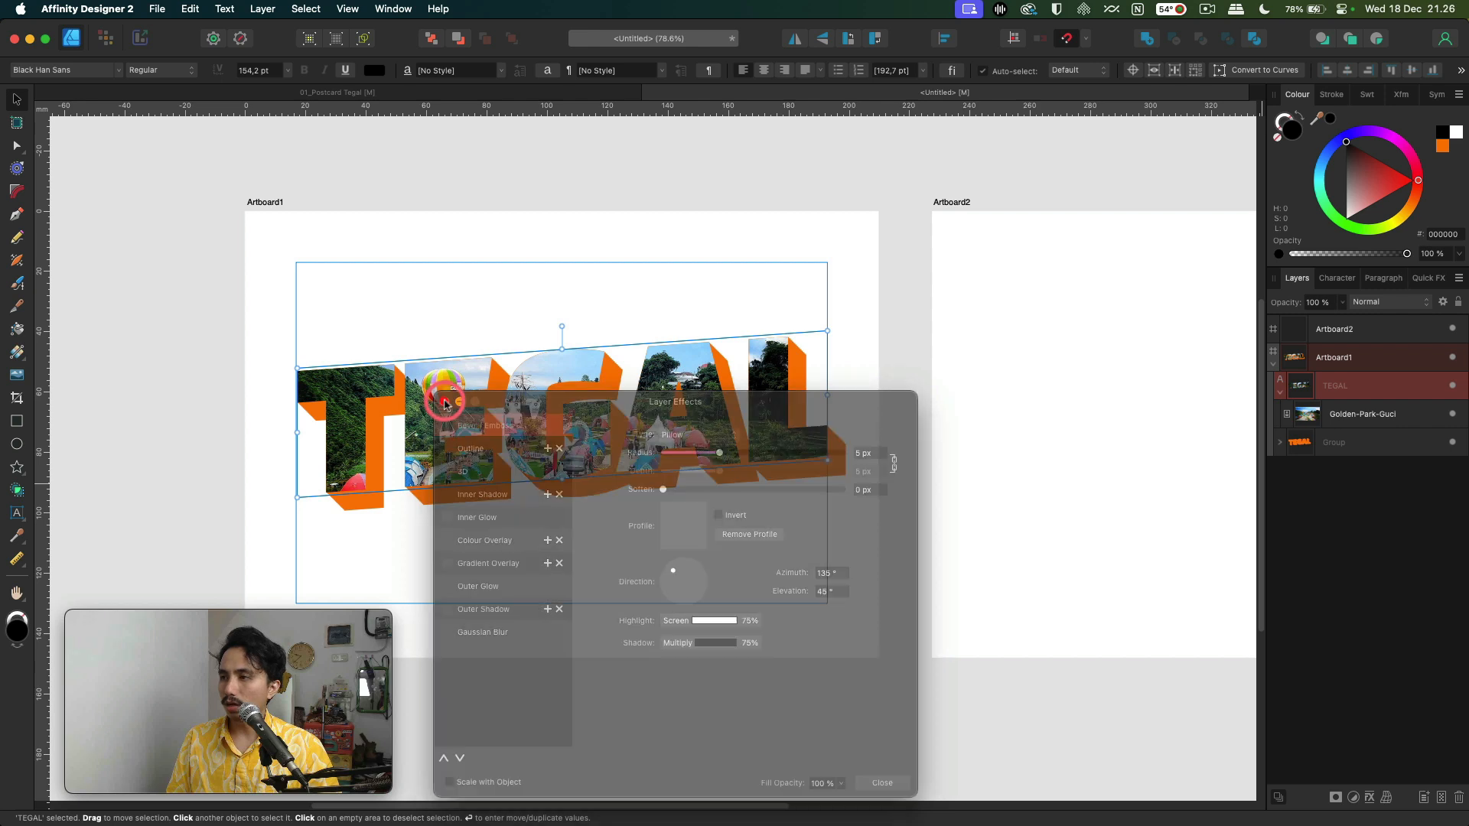
{"action": "left_click", "coordinate": [1422, 282]}
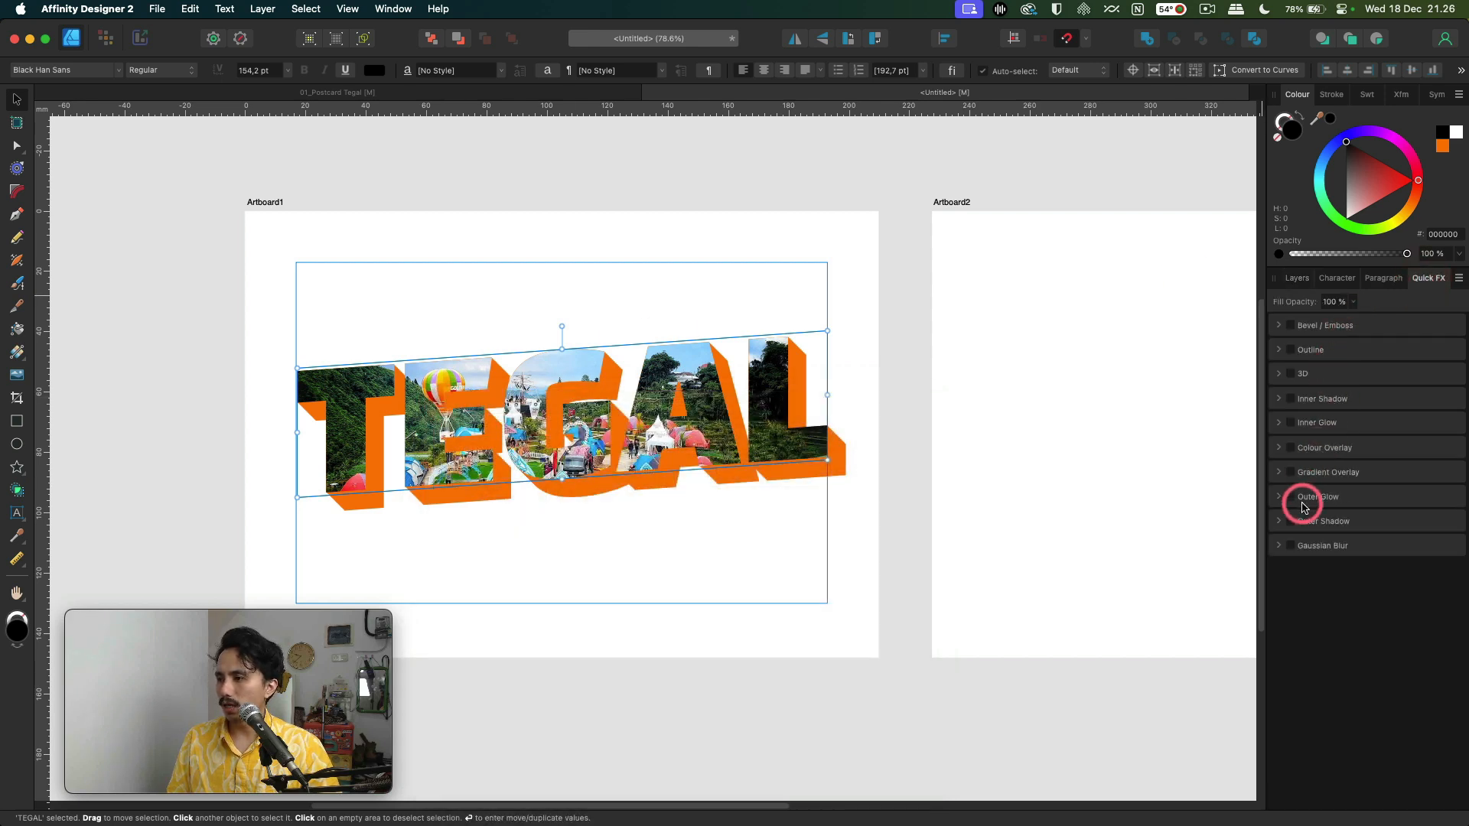
{"action": "left_click", "coordinate": [1292, 350]}
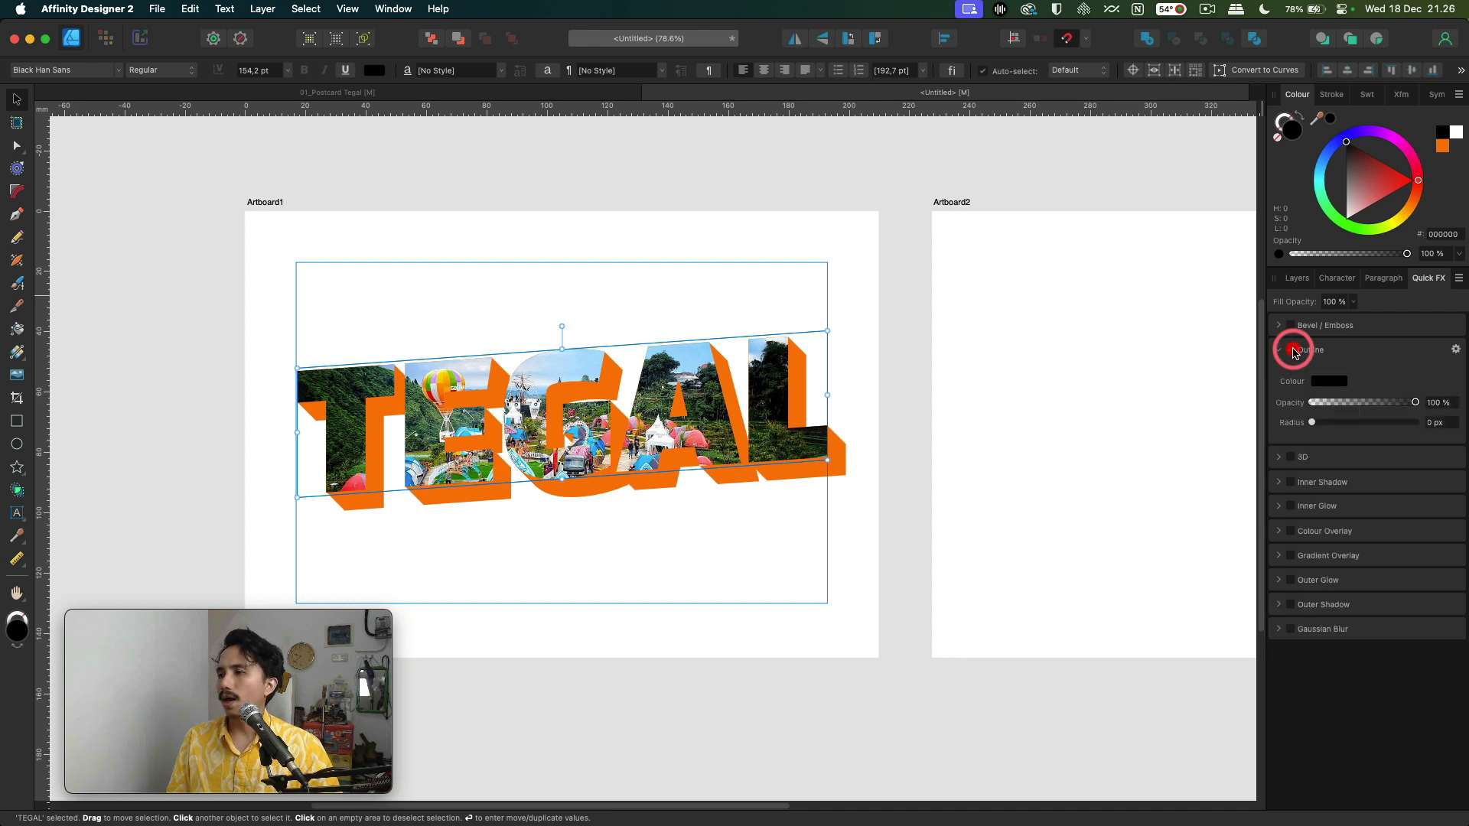
{"action": "left_click_drag", "start_coordinate": [1311, 426], "coordinate": [1354, 426]}
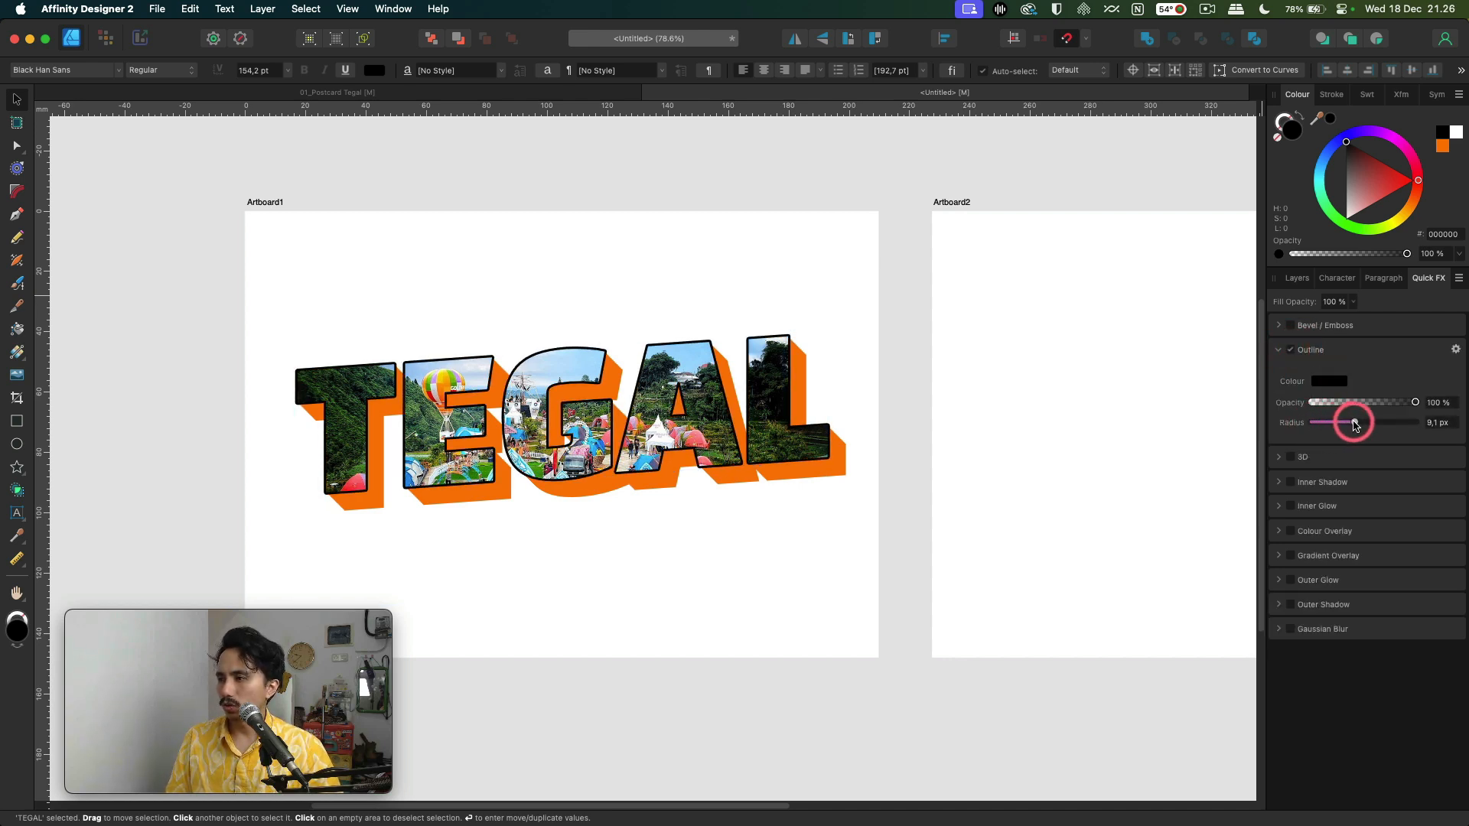
{"action": "left_click", "coordinate": [1438, 423]}
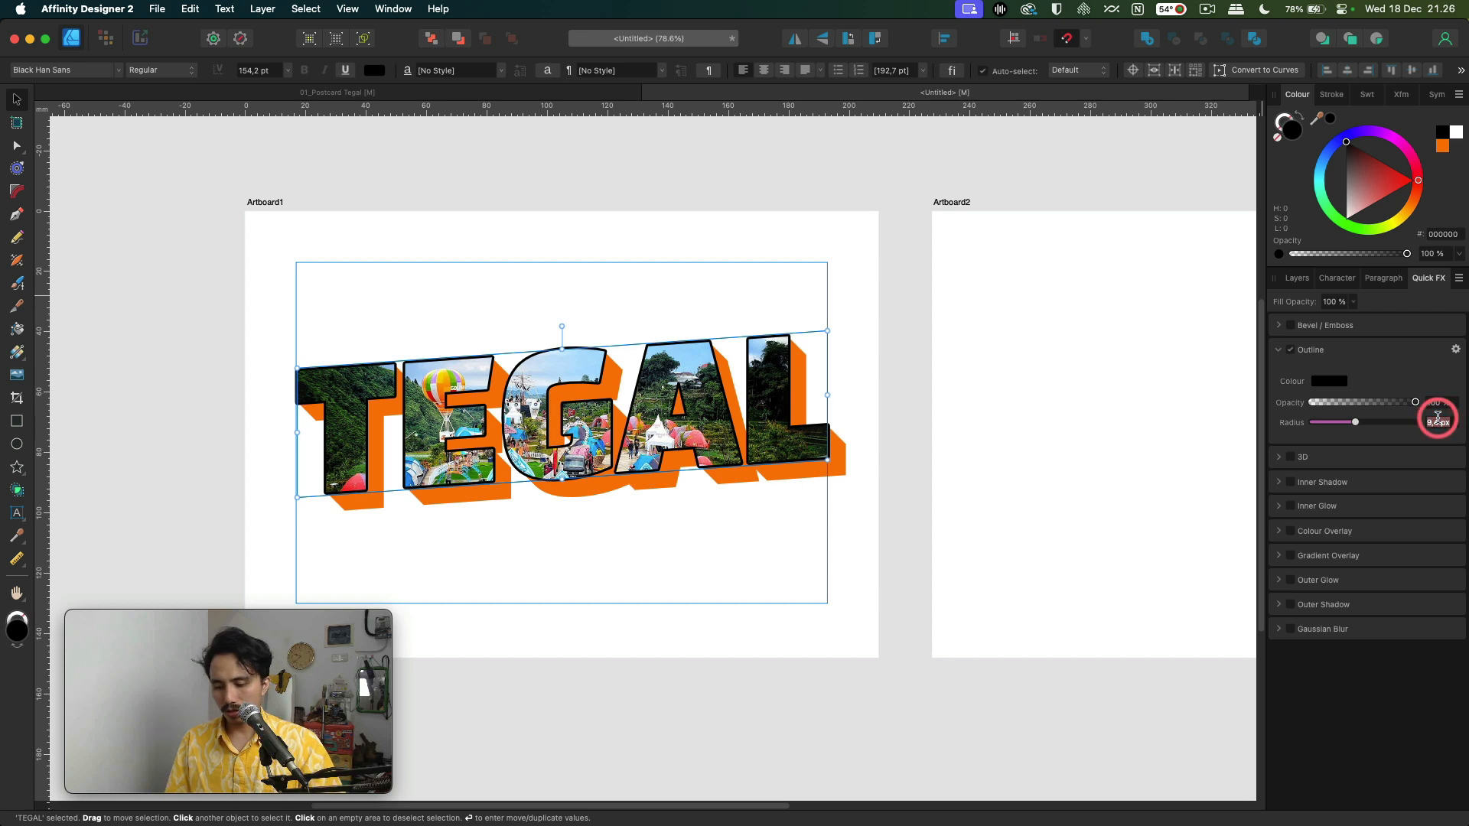
{"action": "type", "text": "12"}
{"action": "key", "text": "Return"}
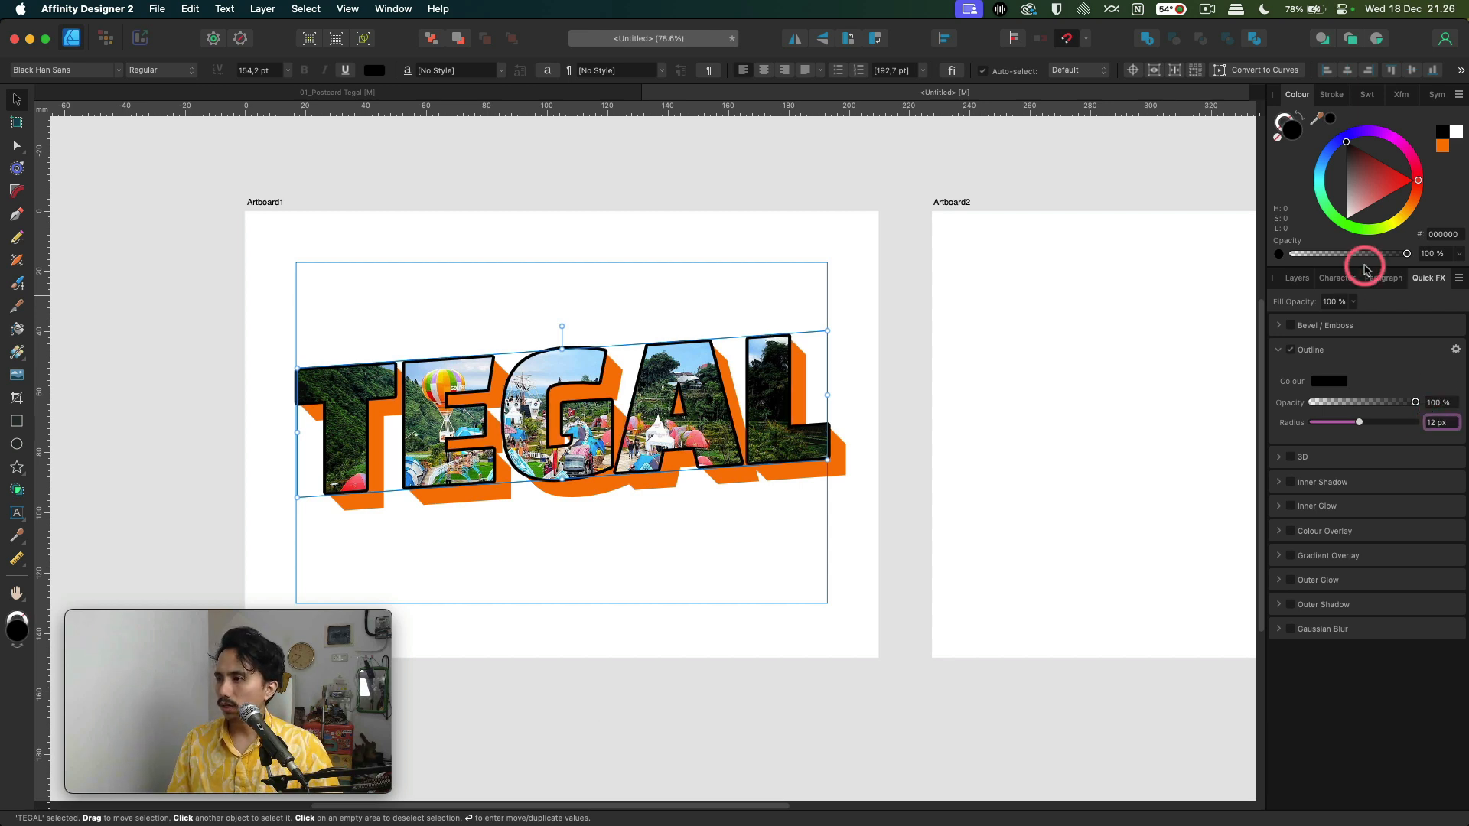
- Add a solid black outside outline effect with a 12 px radius to the orange extrusion group and deselect it
{"action": "left_click", "coordinate": [1297, 277]}
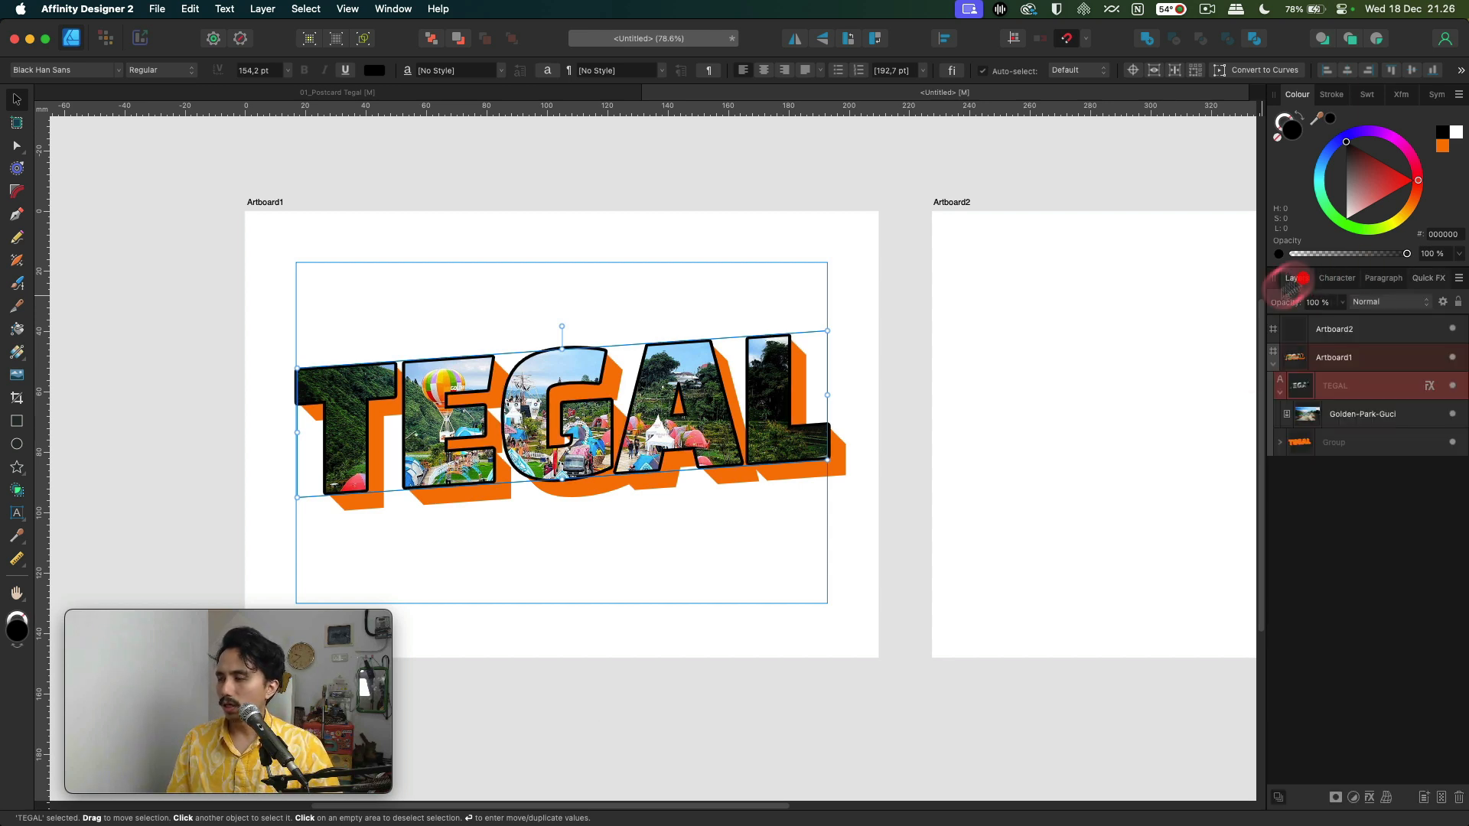
{"action": "left_click", "coordinate": [1369, 442]}
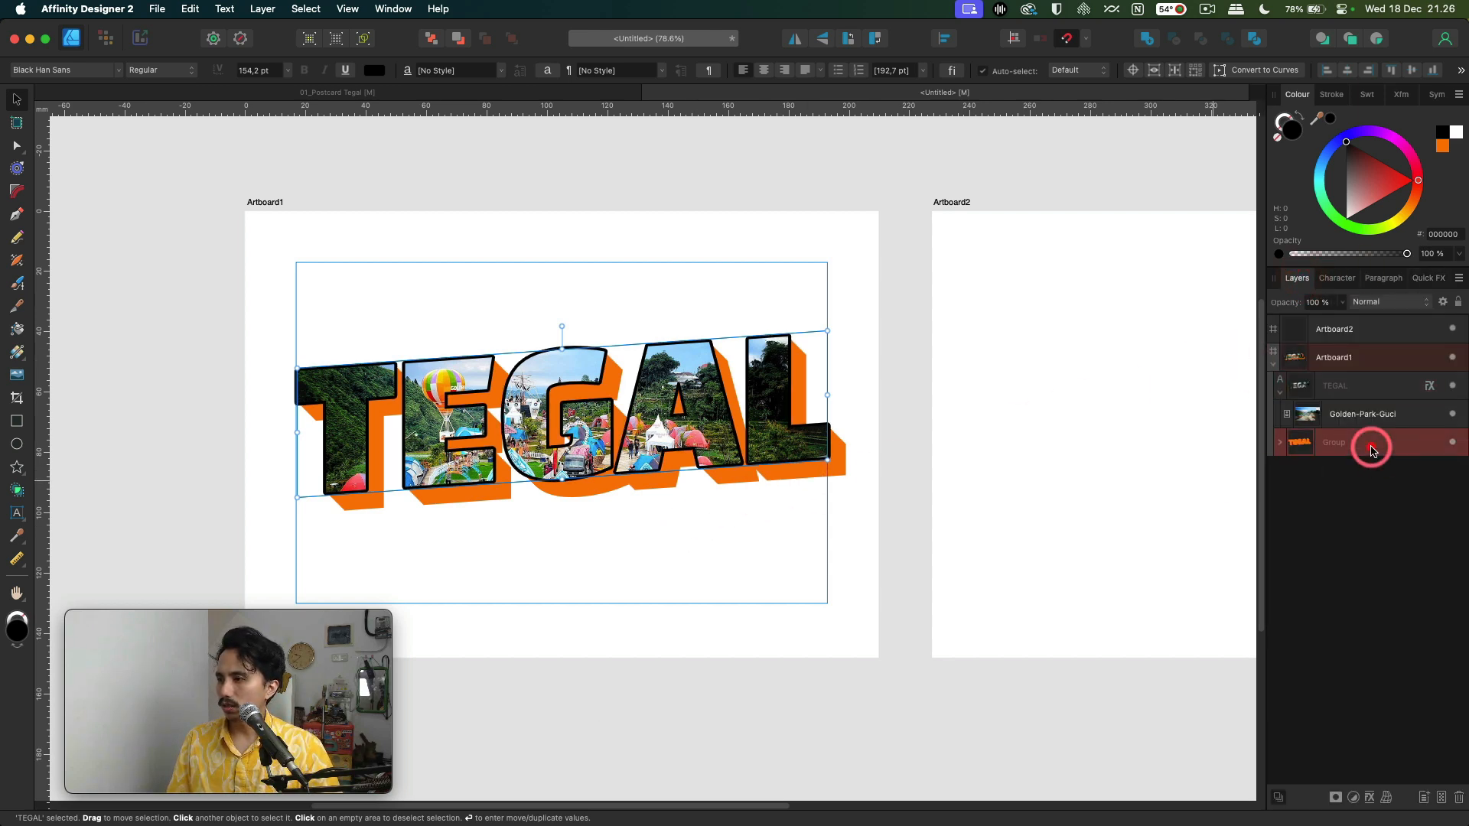
{"action": "left_click", "coordinate": [1368, 797]}
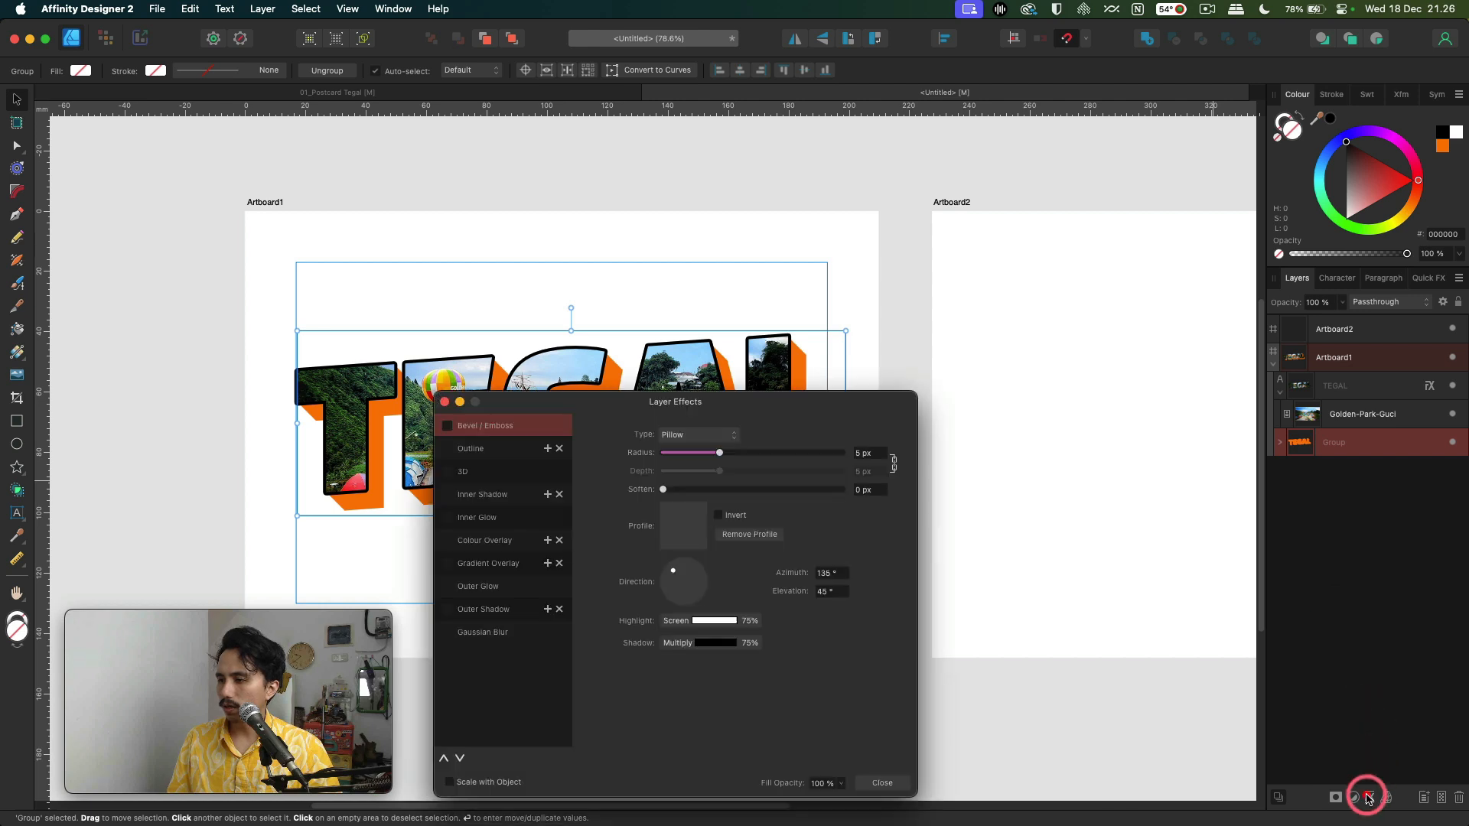
{"action": "left_click", "coordinate": [446, 451]}
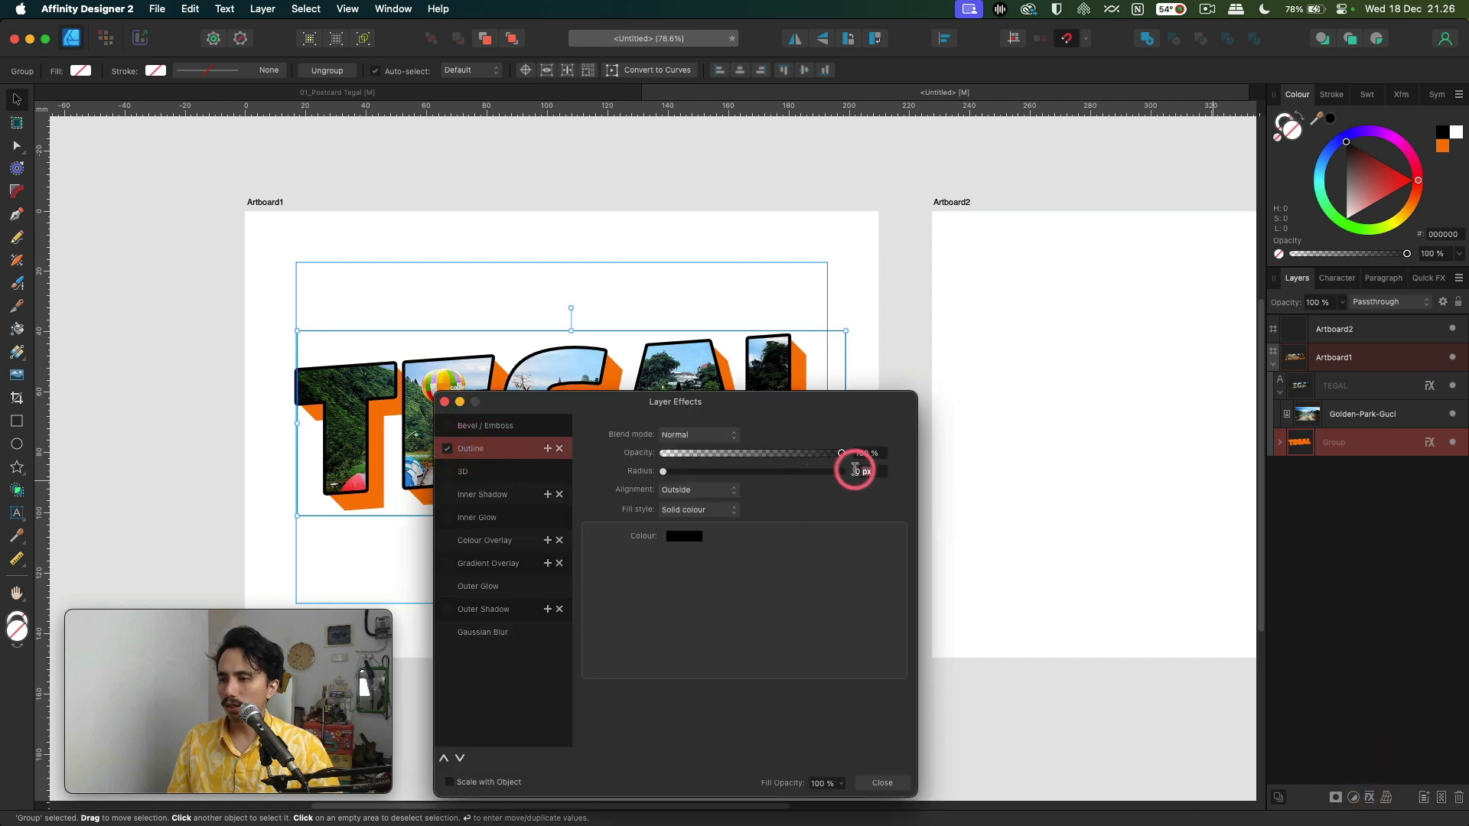
{"action": "type", "text": "12"}
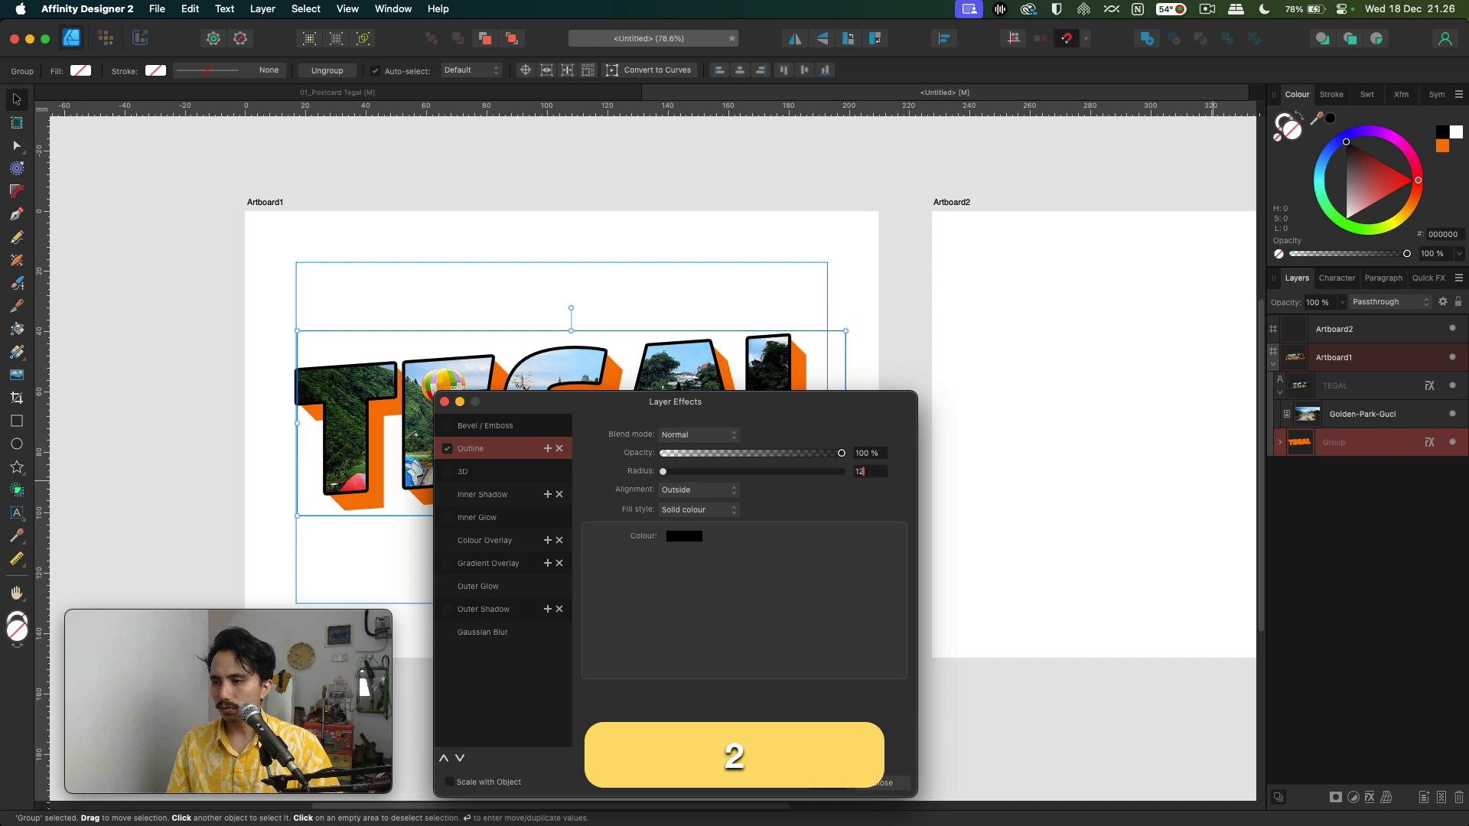
{"action": "key", "text": "Return"}
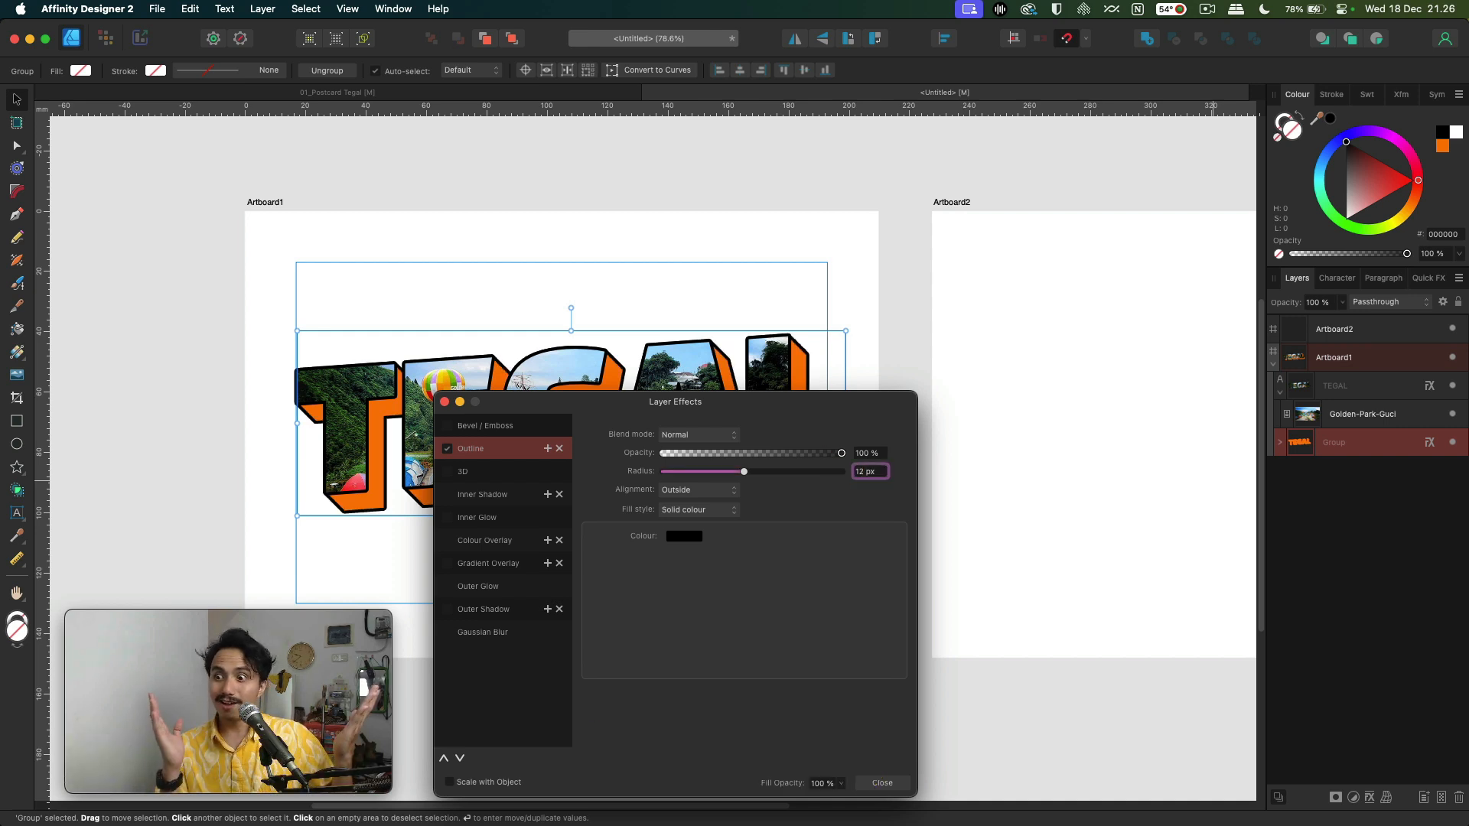
{"action": "left_click", "coordinate": [890, 784]}
{"action": "left_click", "coordinate": [848, 637]}
{"action": "scroll", "coordinate": [826, 576], "scroll_direction": "down", "scroll_amount": 2}
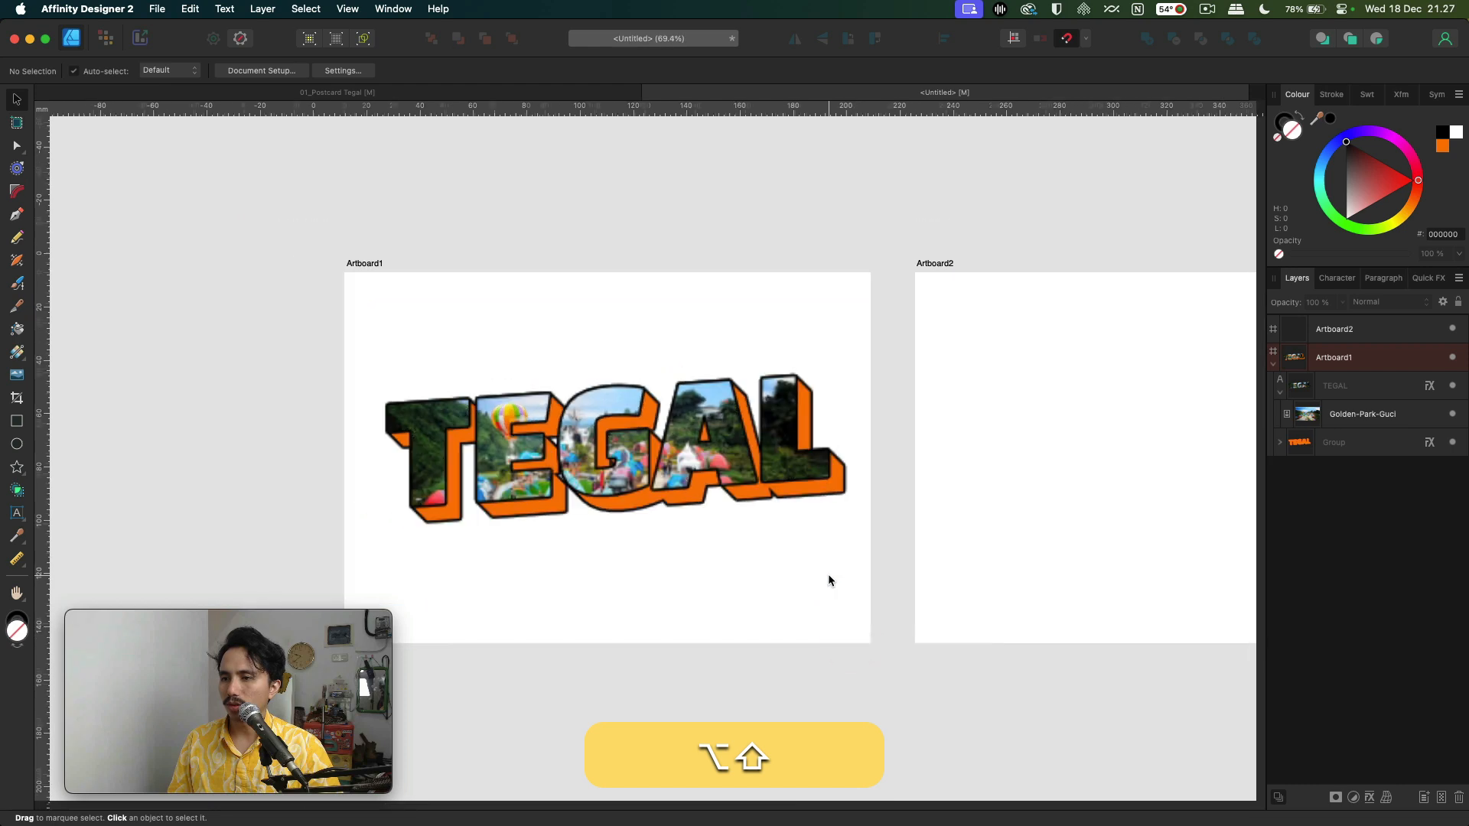
- Revisit the orange group's outline settings and set the TEGAL text layer's outline radius to 10 px
{"action": "left_click", "coordinate": [1346, 440]}
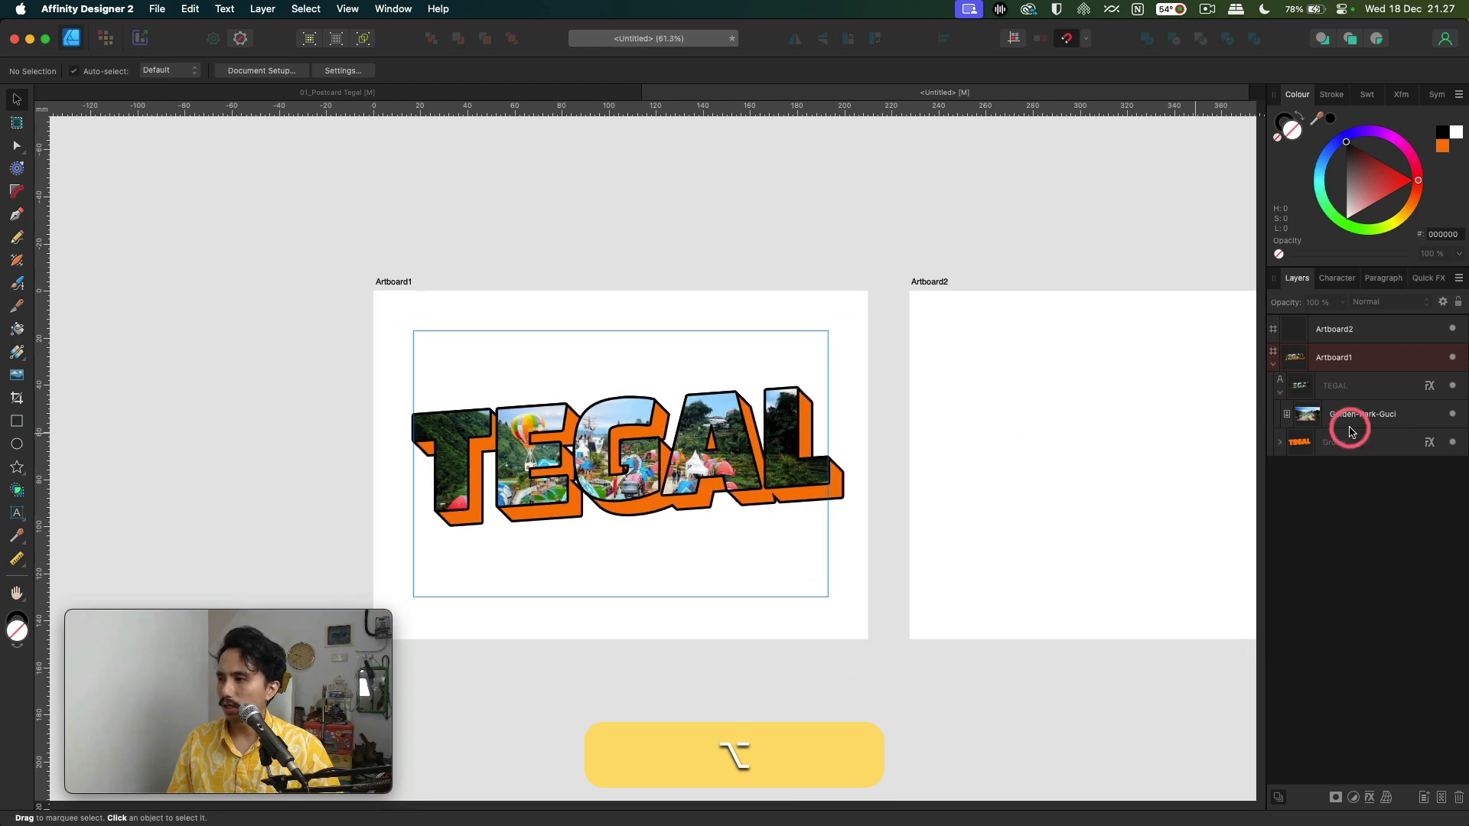
{"action": "left_click", "coordinate": [1427, 443]}
{"action": "left_click_drag", "start_coordinate": [873, 471], "coordinate": [823, 478]}
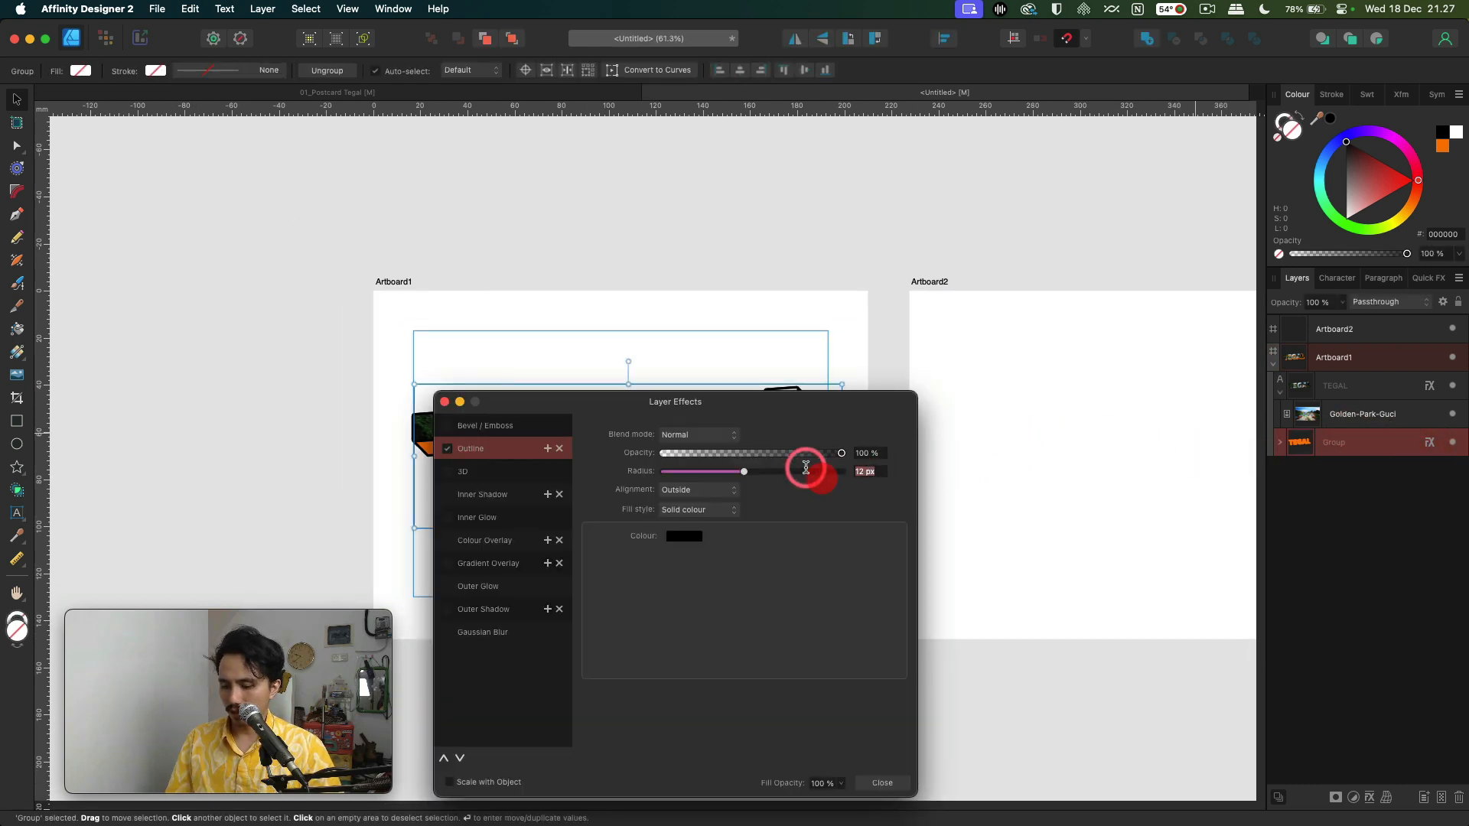
{"action": "key", "text": "Return"}
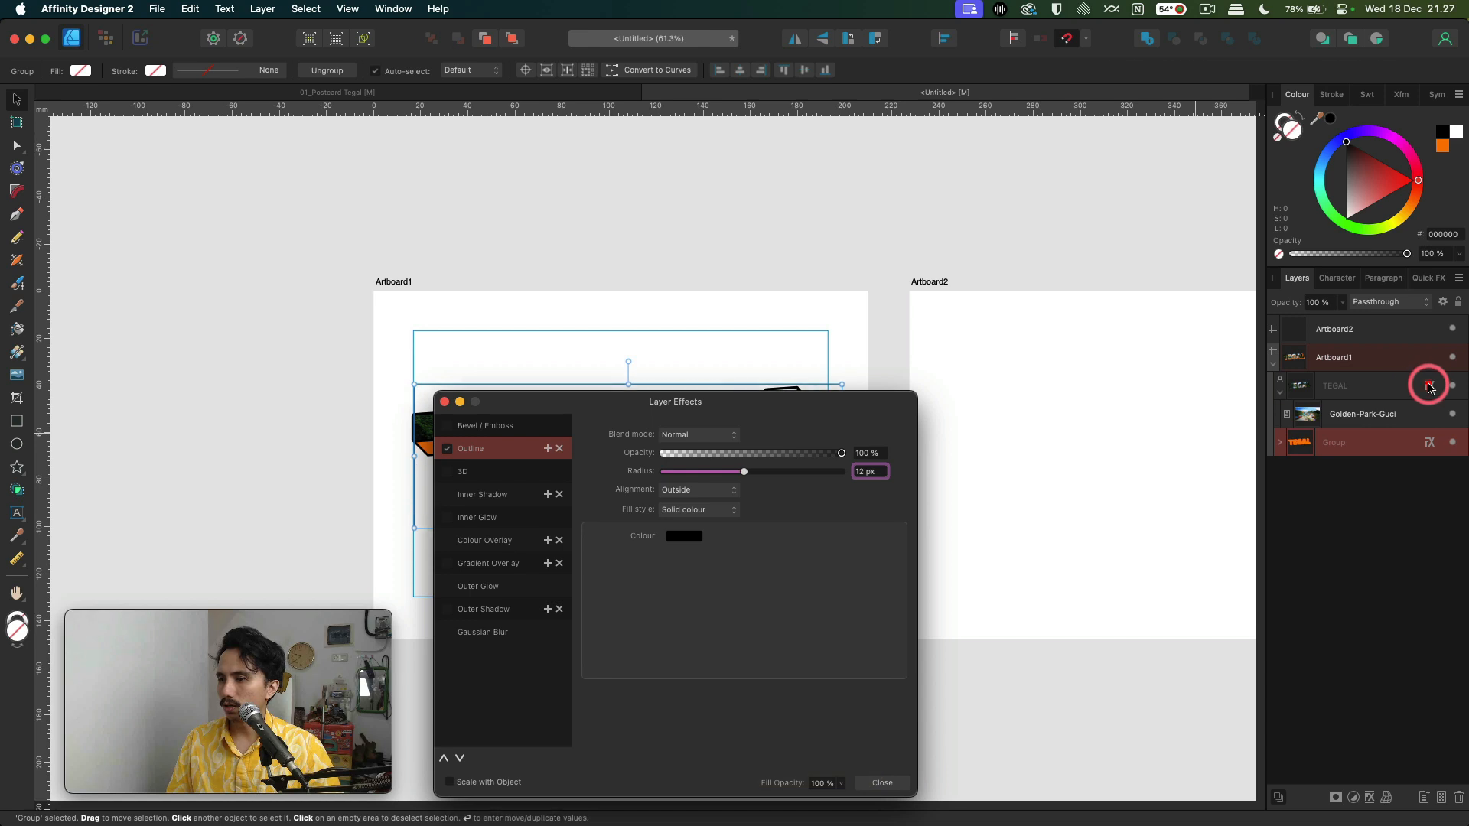
{"action": "left_click", "coordinate": [1429, 386]}
{"action": "type", "text": "10"}
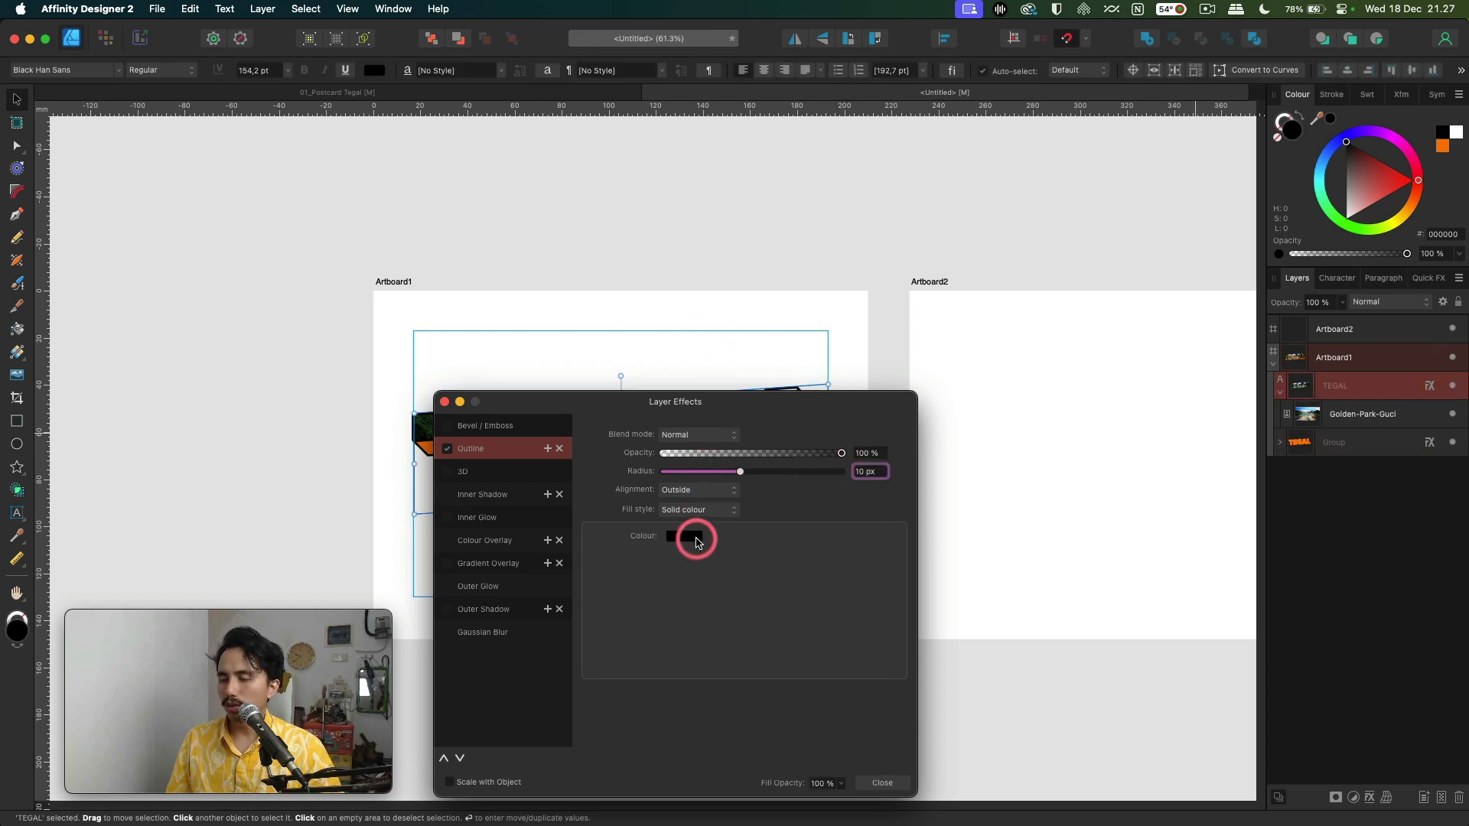
{"action": "left_click_drag", "start_coordinate": [740, 408], "coordinate": [981, 299]}
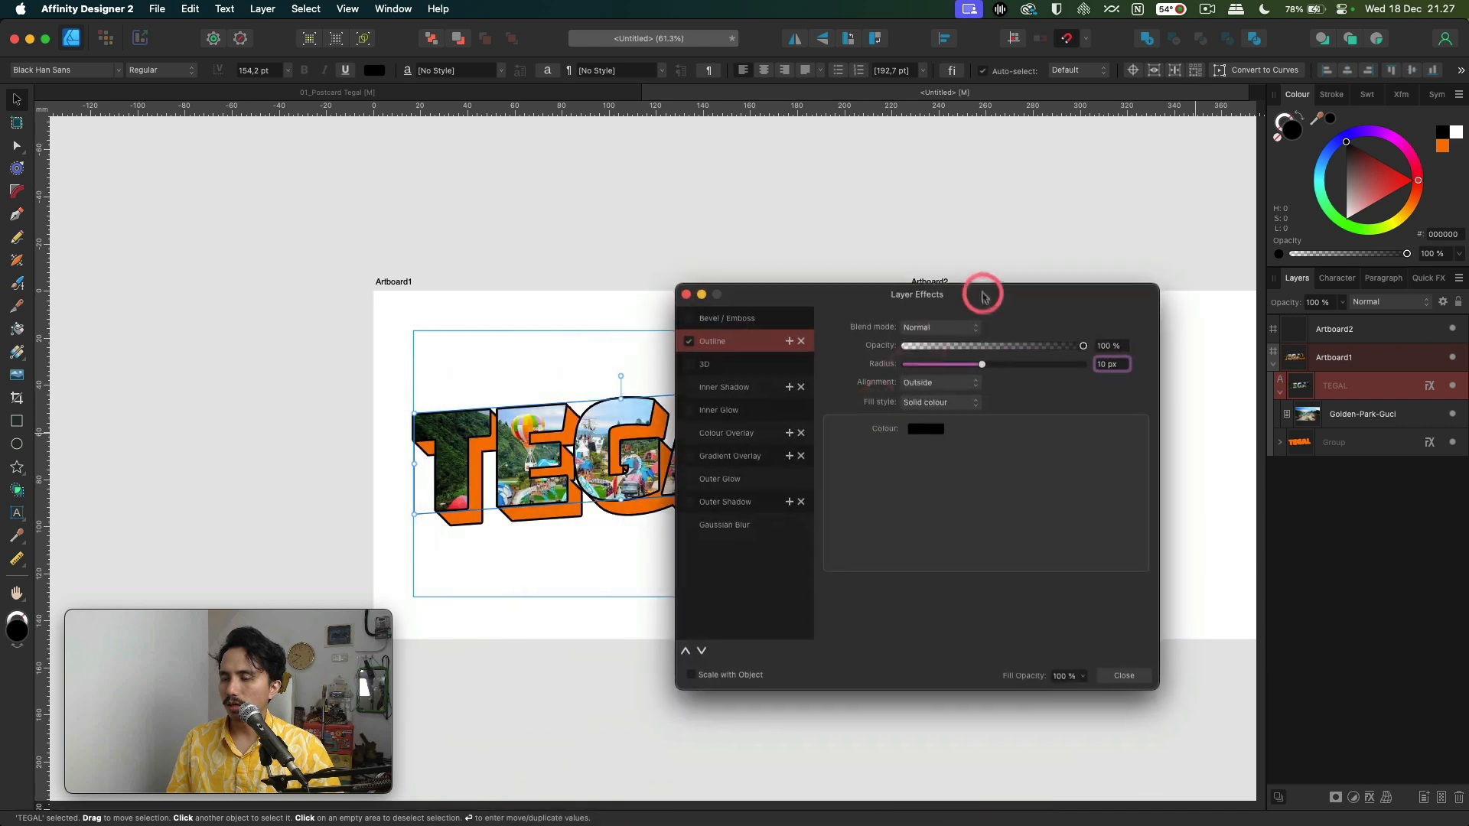
{"action": "left_click", "coordinate": [1115, 673]}
- Select the TEGAL text together with its orange extrusion group, centre them horizontally on Artboard1, and deselect them
{"action": "left_click_drag", "start_coordinate": [813, 347], "coordinate": [348, 555]}
{"action": "left_click_drag", "start_coordinate": [811, 470], "coordinate": [800, 476]}
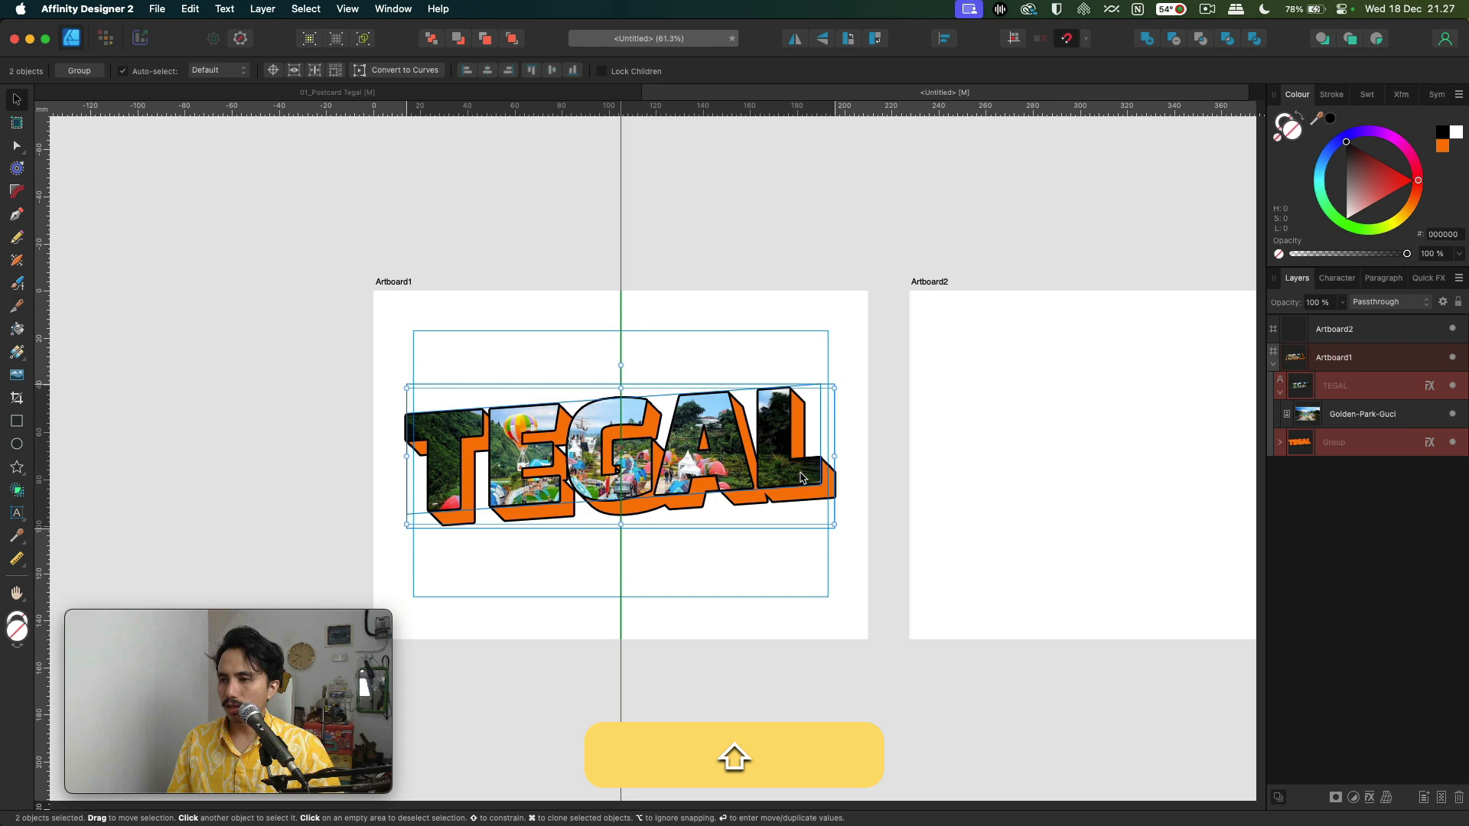
{"action": "left_click", "coordinate": [780, 572]}
{"action": "scroll", "coordinate": [698, 543], "scroll_direction": "up", "scroll_amount": 4}
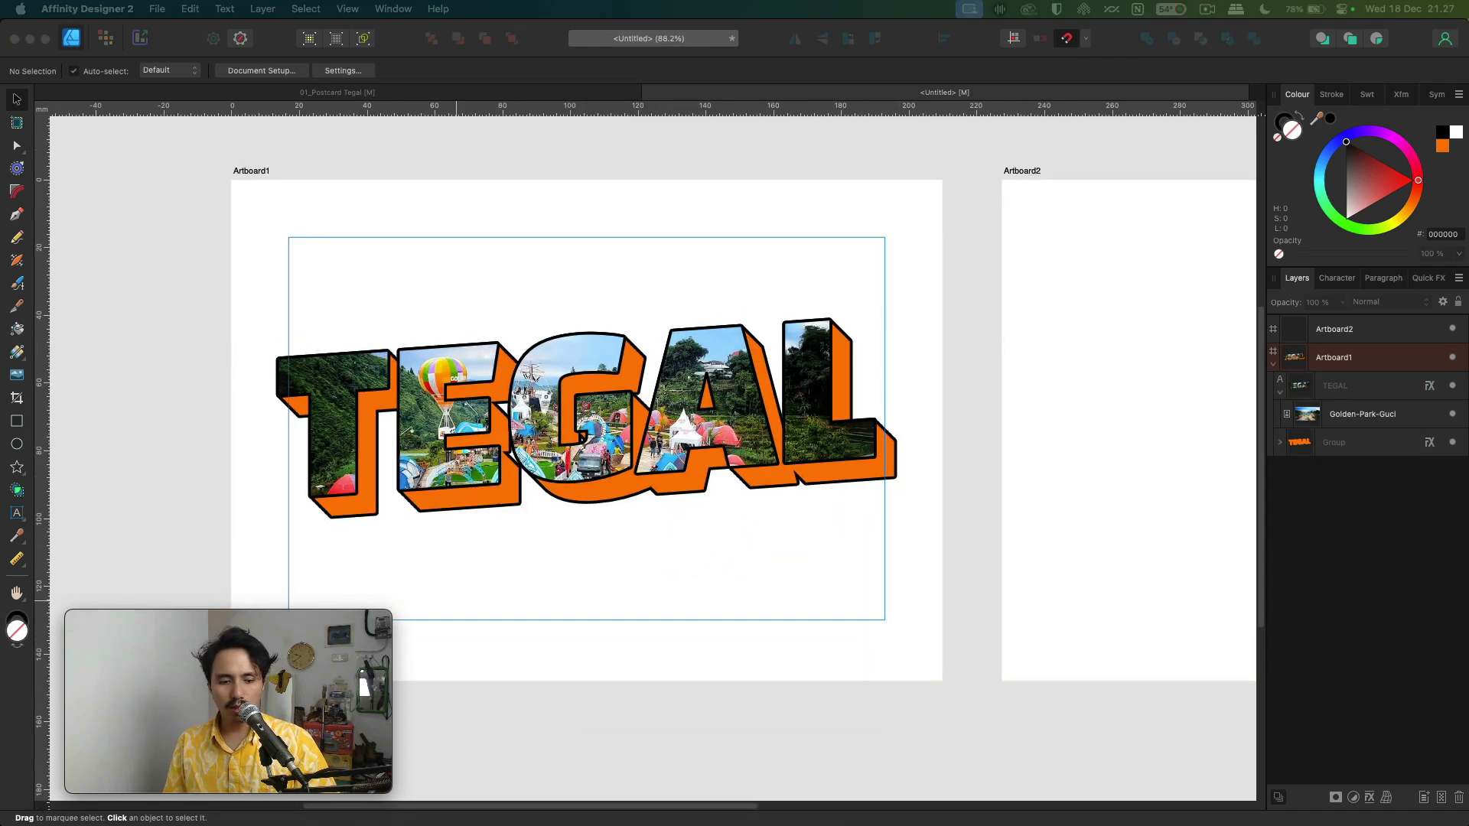
{"action": "left_click_drag", "start_coordinate": [722, 246], "coordinate": [860, 380]}
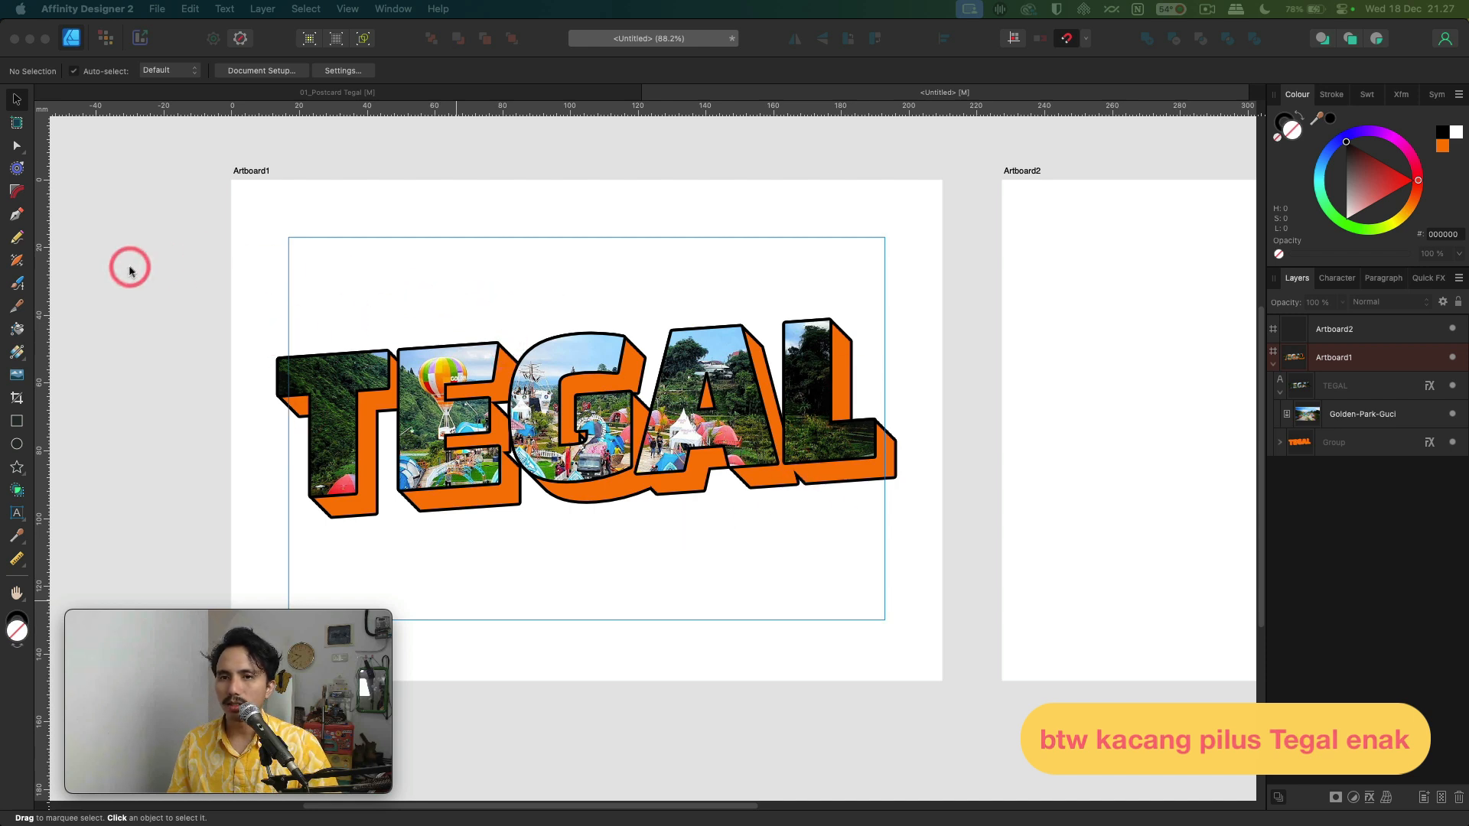
- Add orange artistic text "Kota Bahari" at about 30.7 pt just below the final letters of TEGAL on Artboard1
{"action": "key", "text": "t"}
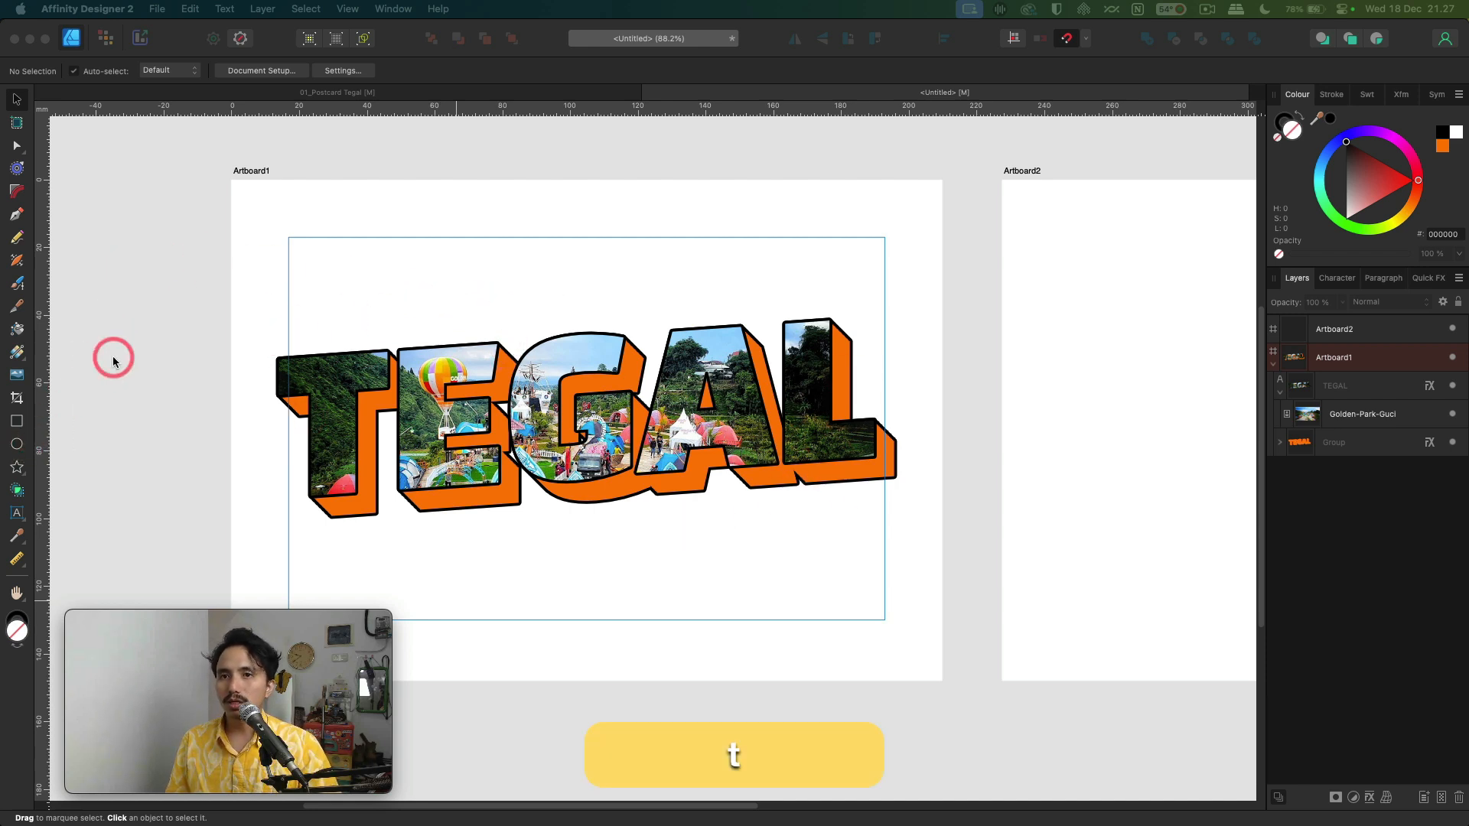
{"action": "left_click", "coordinate": [182, 288]}
{"action": "key", "text": "t"}
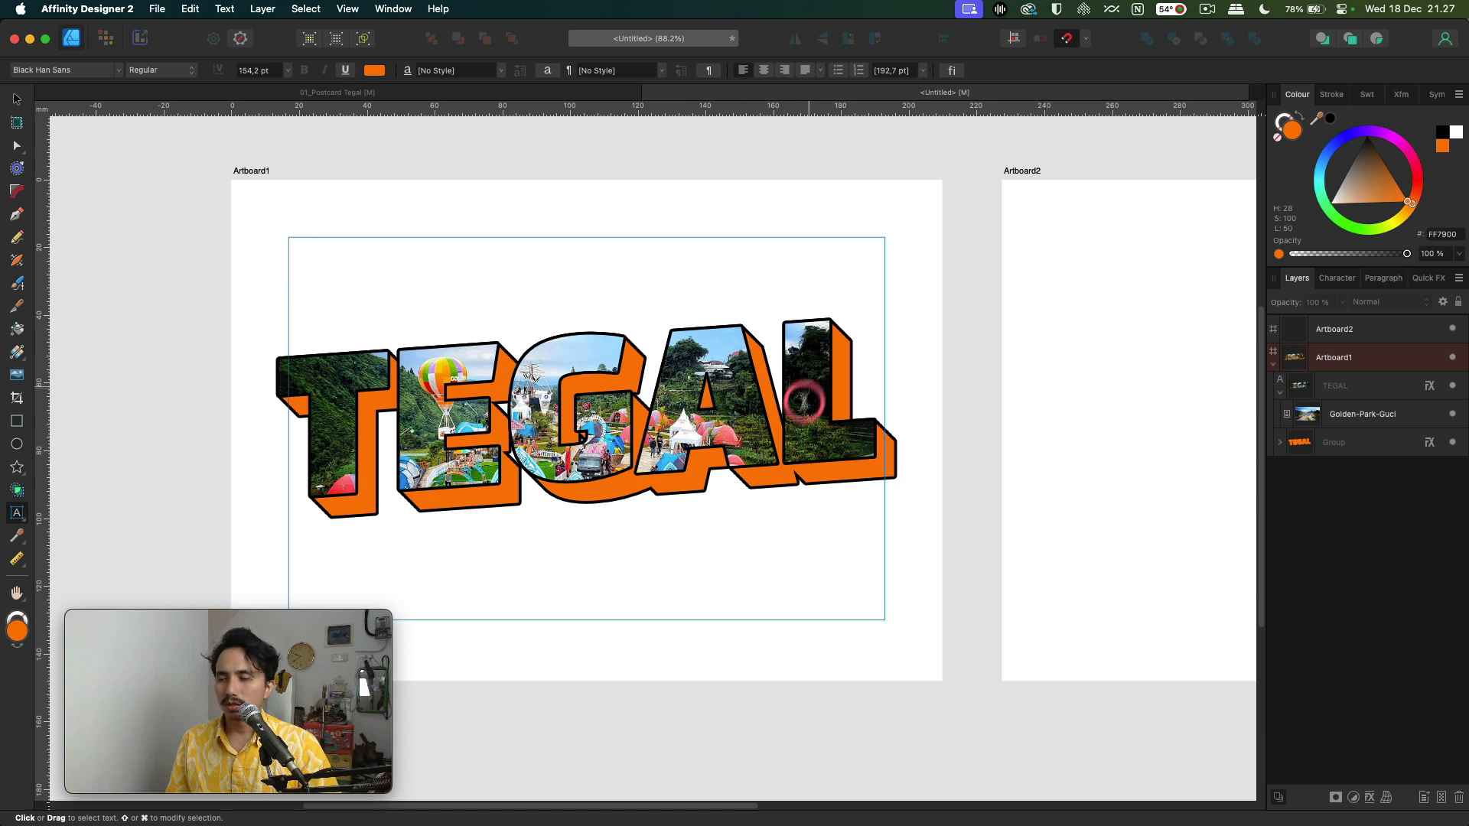
{"action": "left_click_drag", "start_coordinate": [707, 498], "coordinate": [731, 517]}
{"action": "type", "text": "Kota Bahari"}
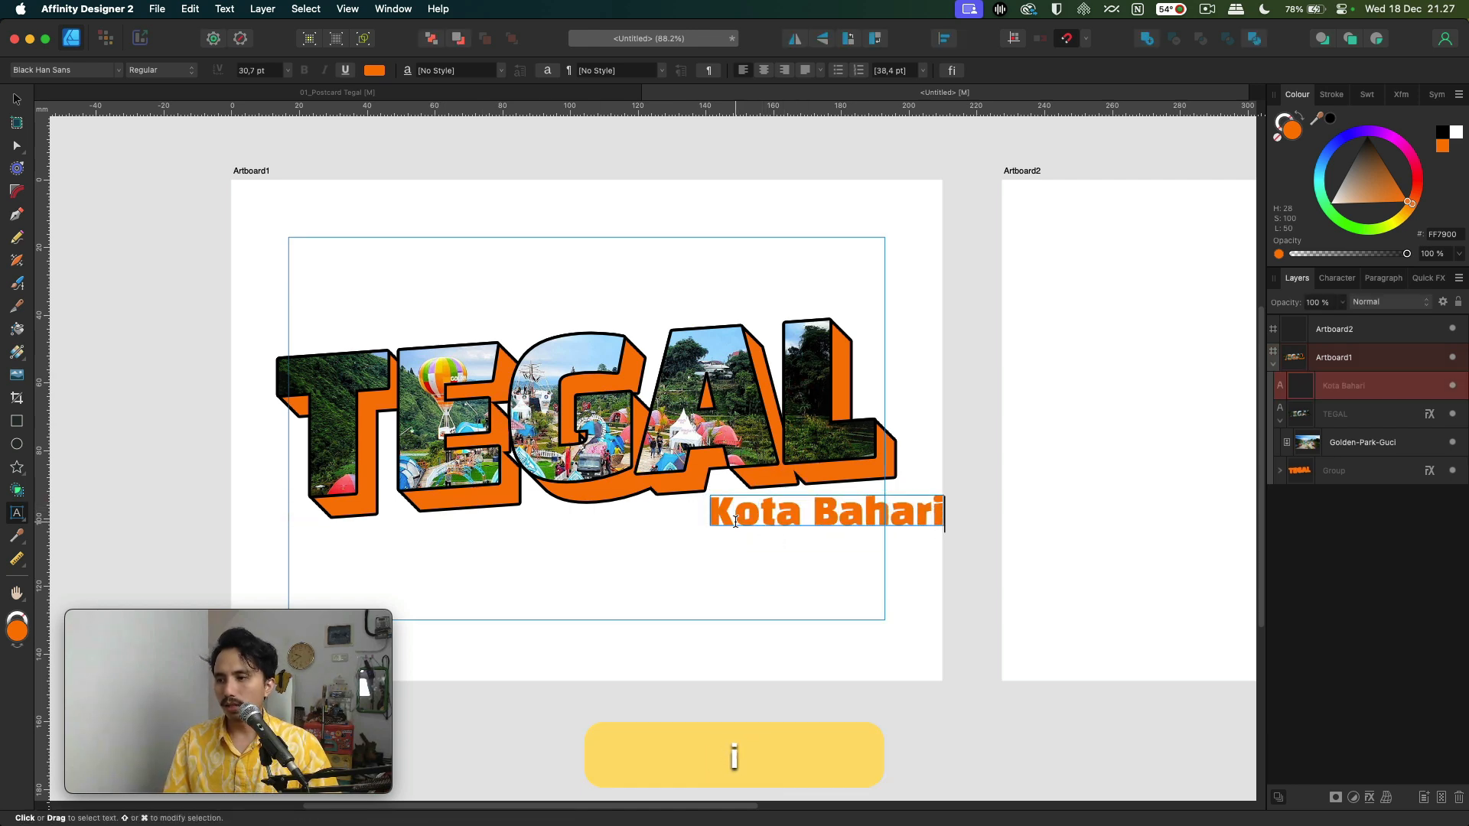
{"action": "left_click", "coordinate": [654, 484]}
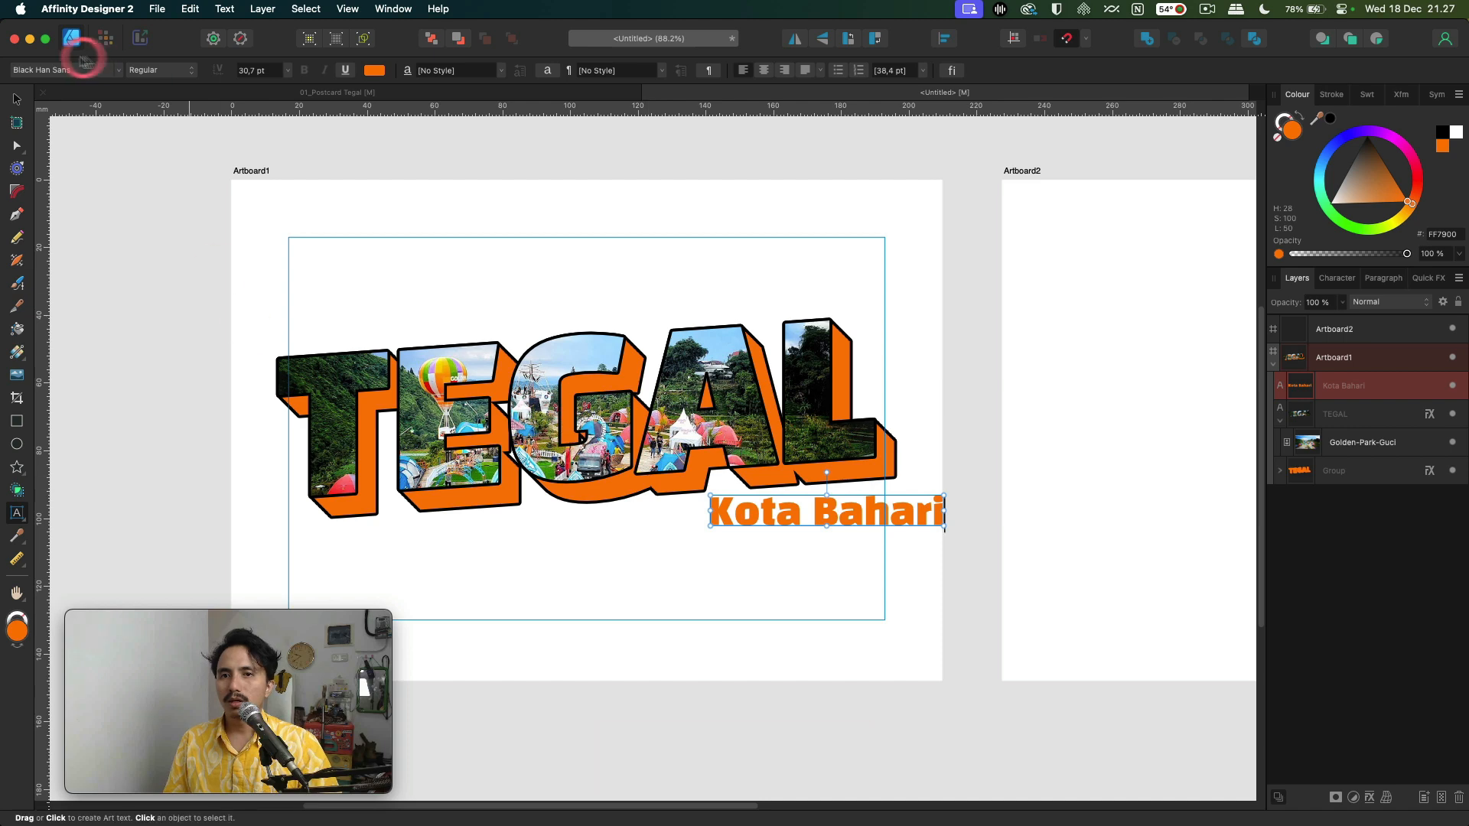
- Change the "Kota Bahari" text's font to Sarina and scale it to about 20.3 pt, ending near the L's extruded edge
{"action": "left_click", "coordinate": [16, 98]}
{"action": "left_click", "coordinate": [69, 69]}
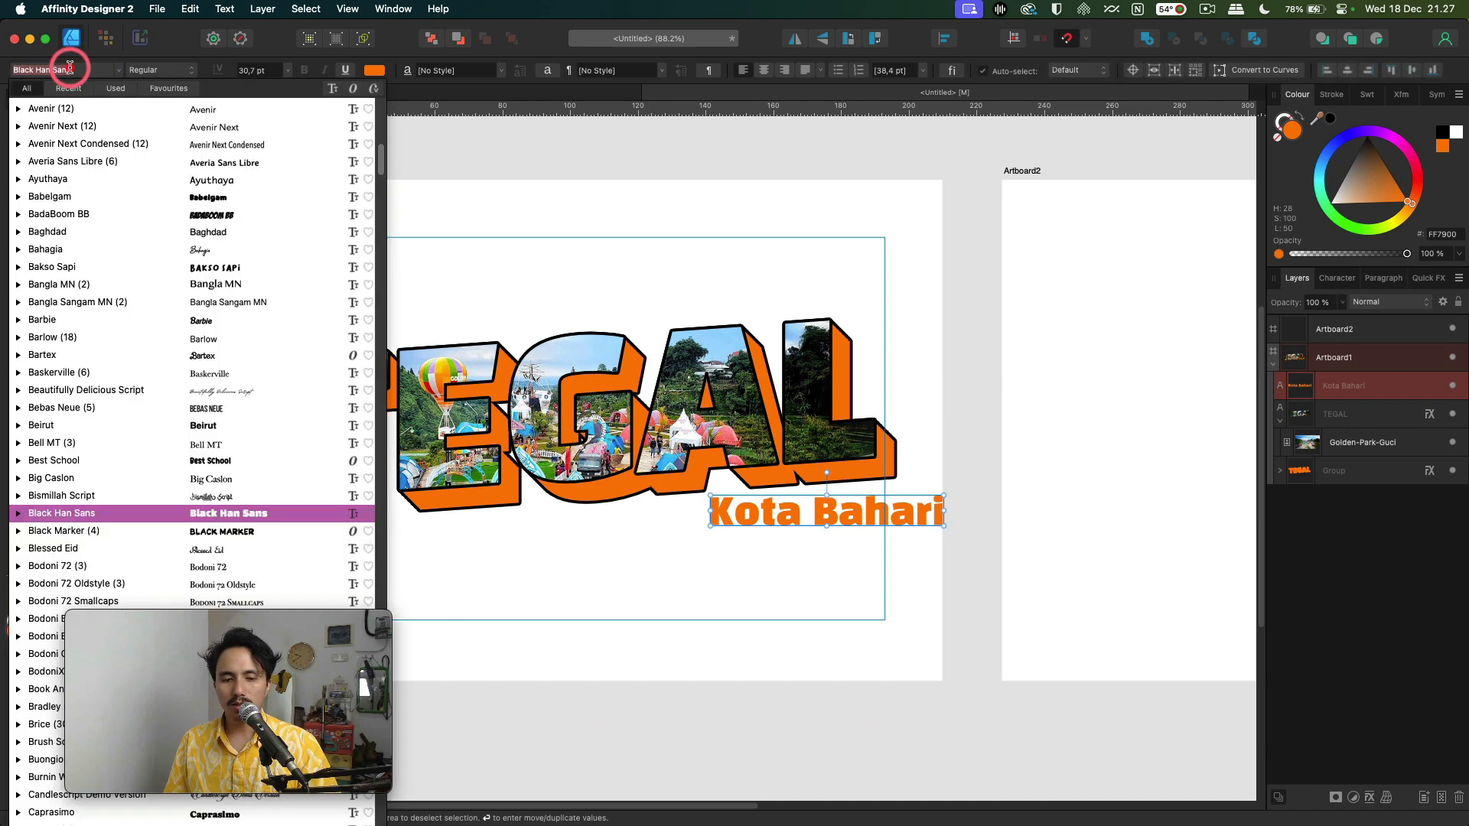
{"action": "type", "text": "sarin"}
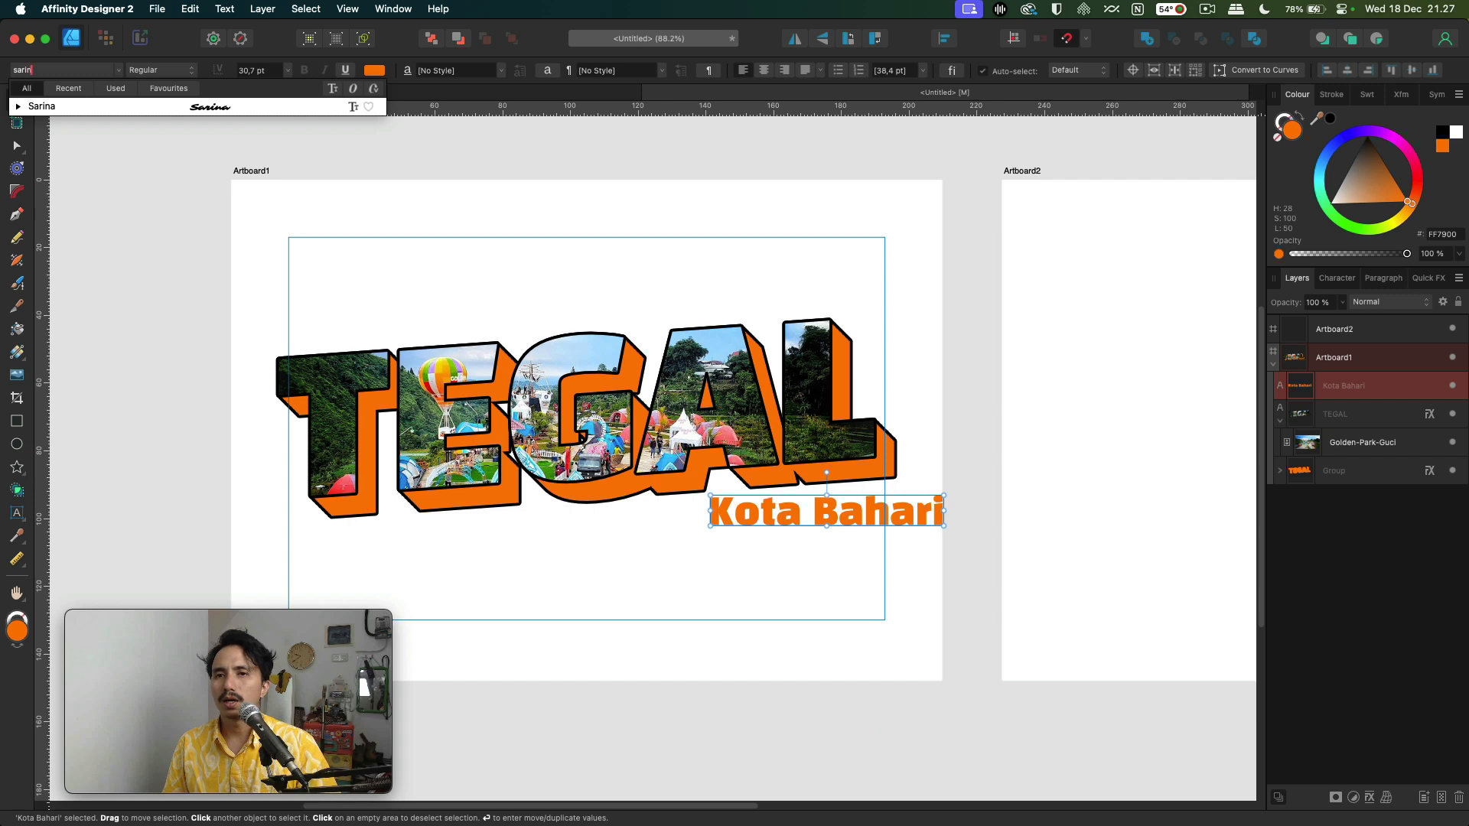
{"action": "left_click", "coordinate": [90, 108]}
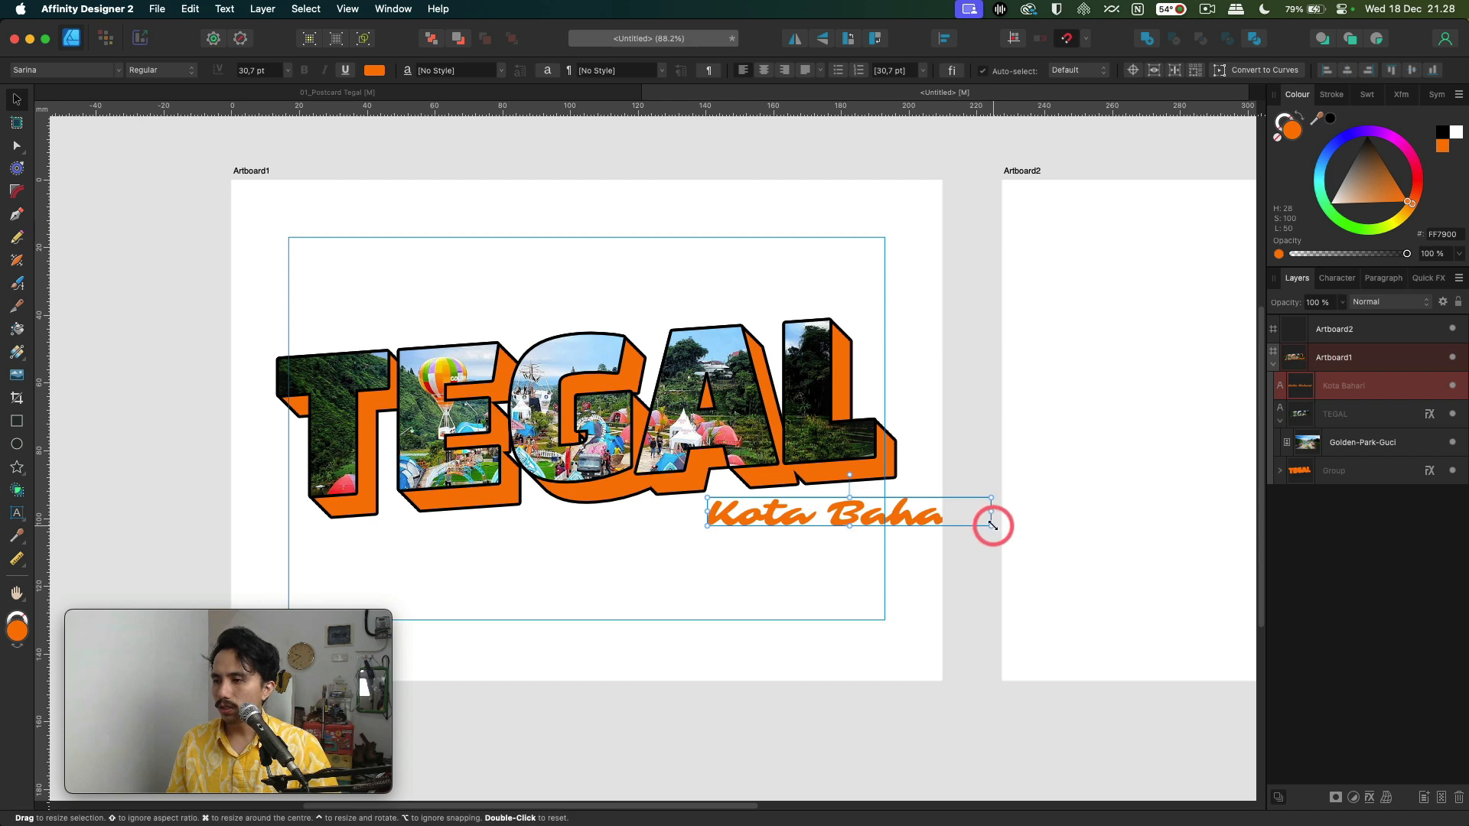
{"action": "left_click_drag", "start_coordinate": [991, 526], "coordinate": [895, 506]}
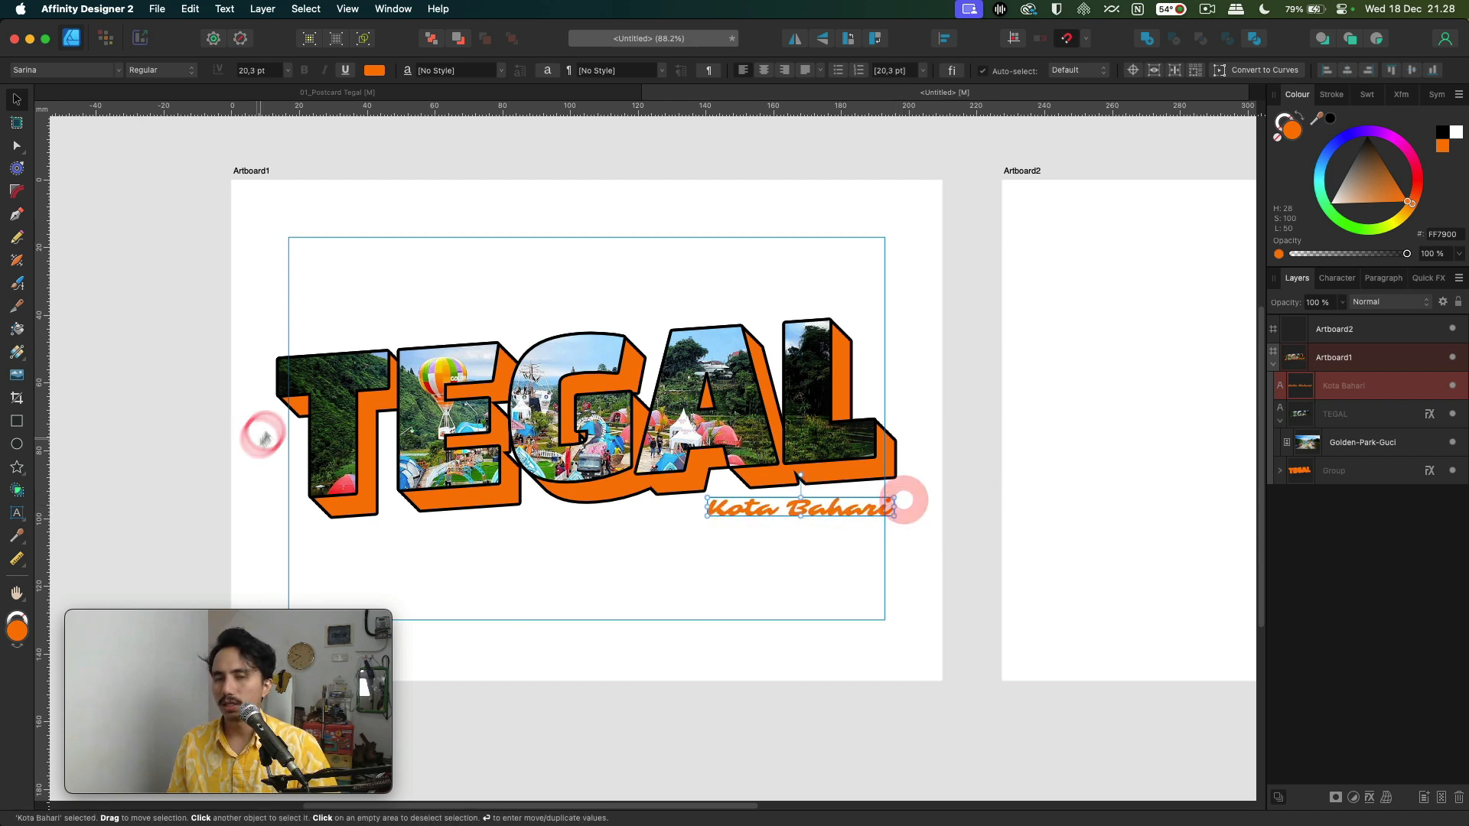
- Shear the "Kota Bahari" text upward so it follows the slant of the TEGAL lettering, and deselect it
{"action": "scroll", "coordinate": [908, 535], "scroll_direction": "up", "scroll_amount": 4}
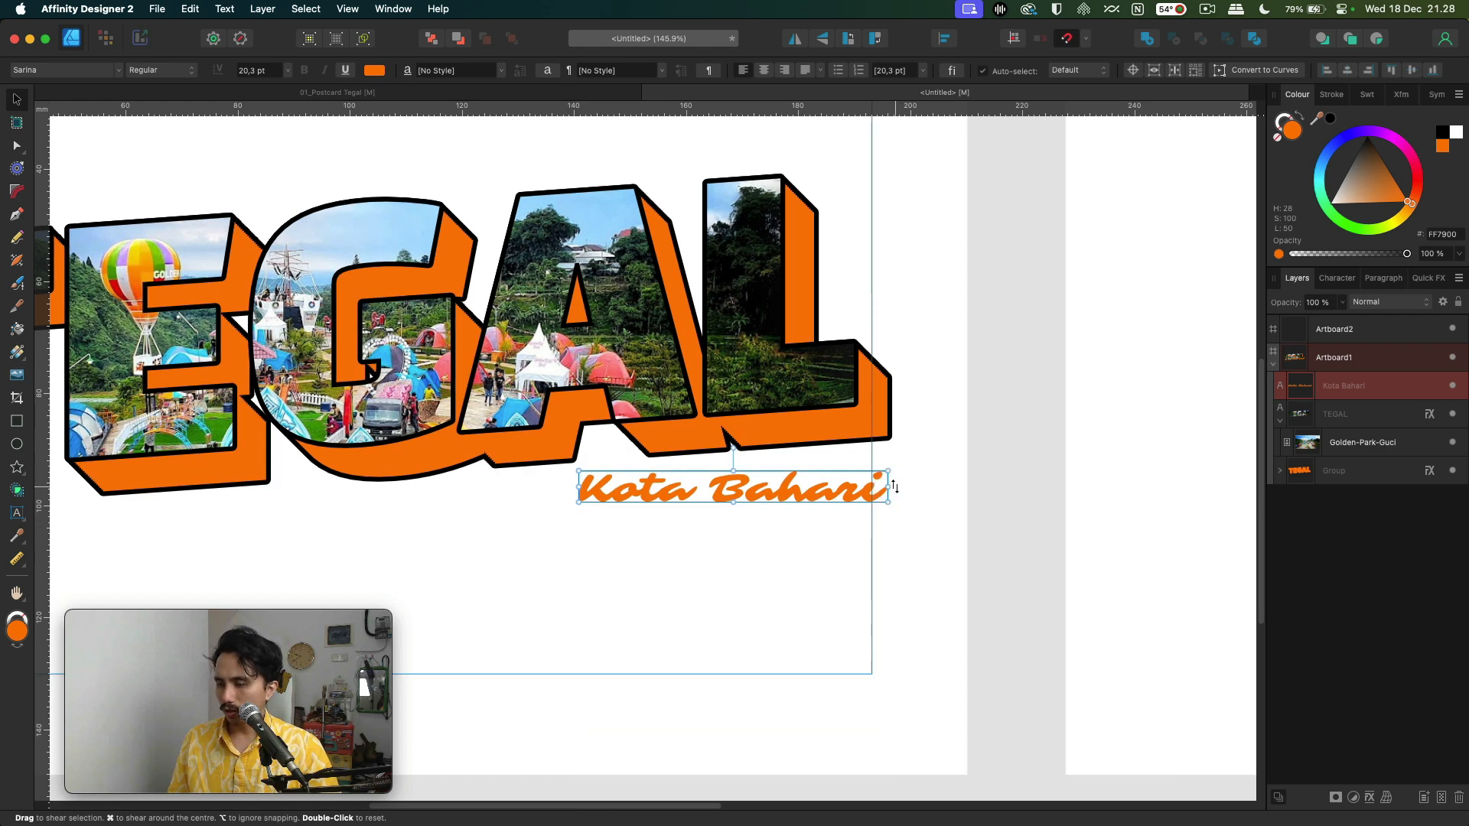
{"action": "left_click_drag", "start_coordinate": [894, 486], "coordinate": [895, 466]}
{"action": "left_click", "coordinate": [822, 555]}
{"action": "scroll", "coordinate": [822, 555], "scroll_direction": "down", "scroll_amount": 4}
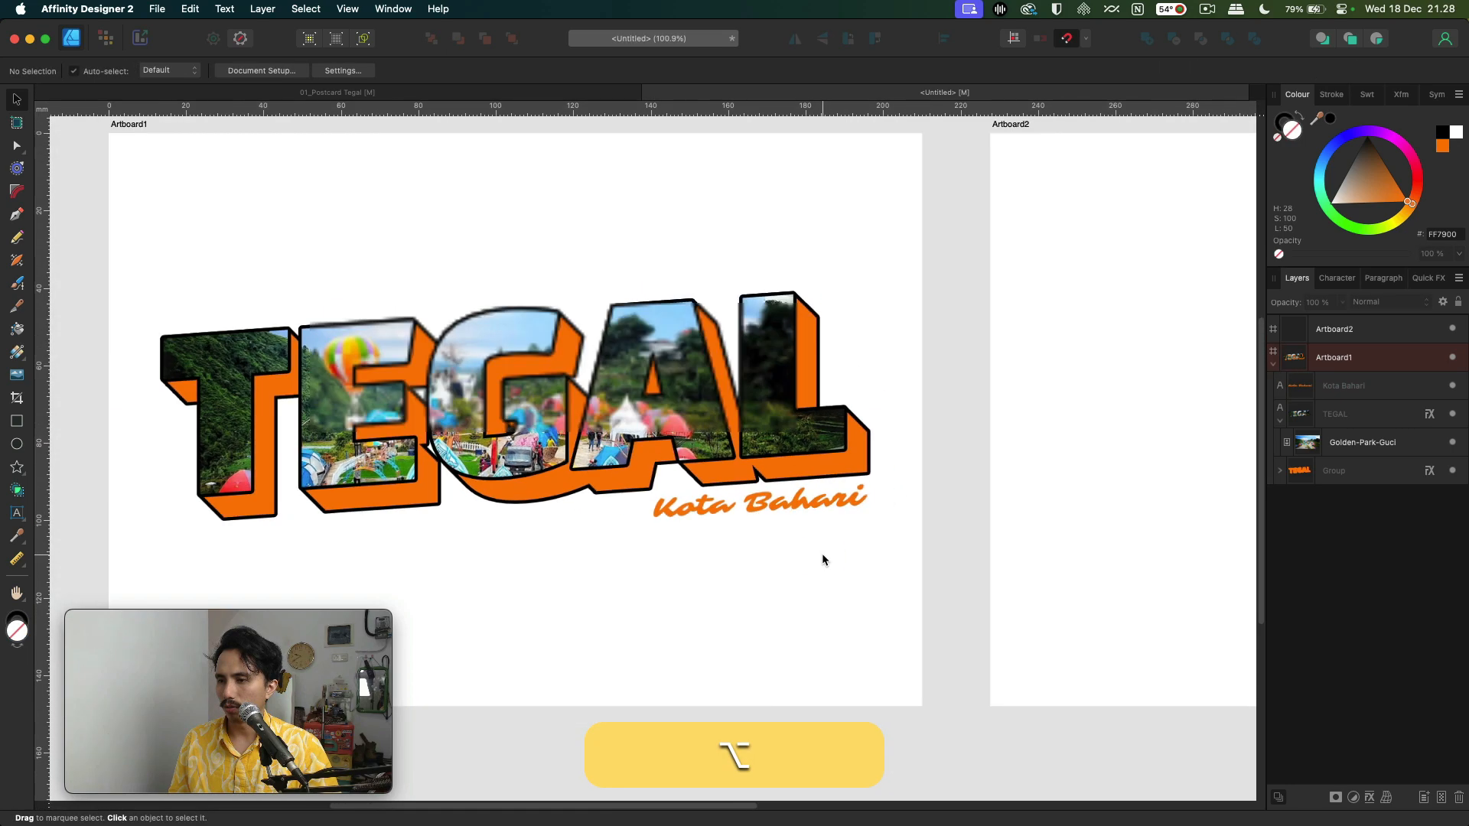
{"action": "left_click_drag", "start_coordinate": [726, 569], "coordinate": [764, 572]}
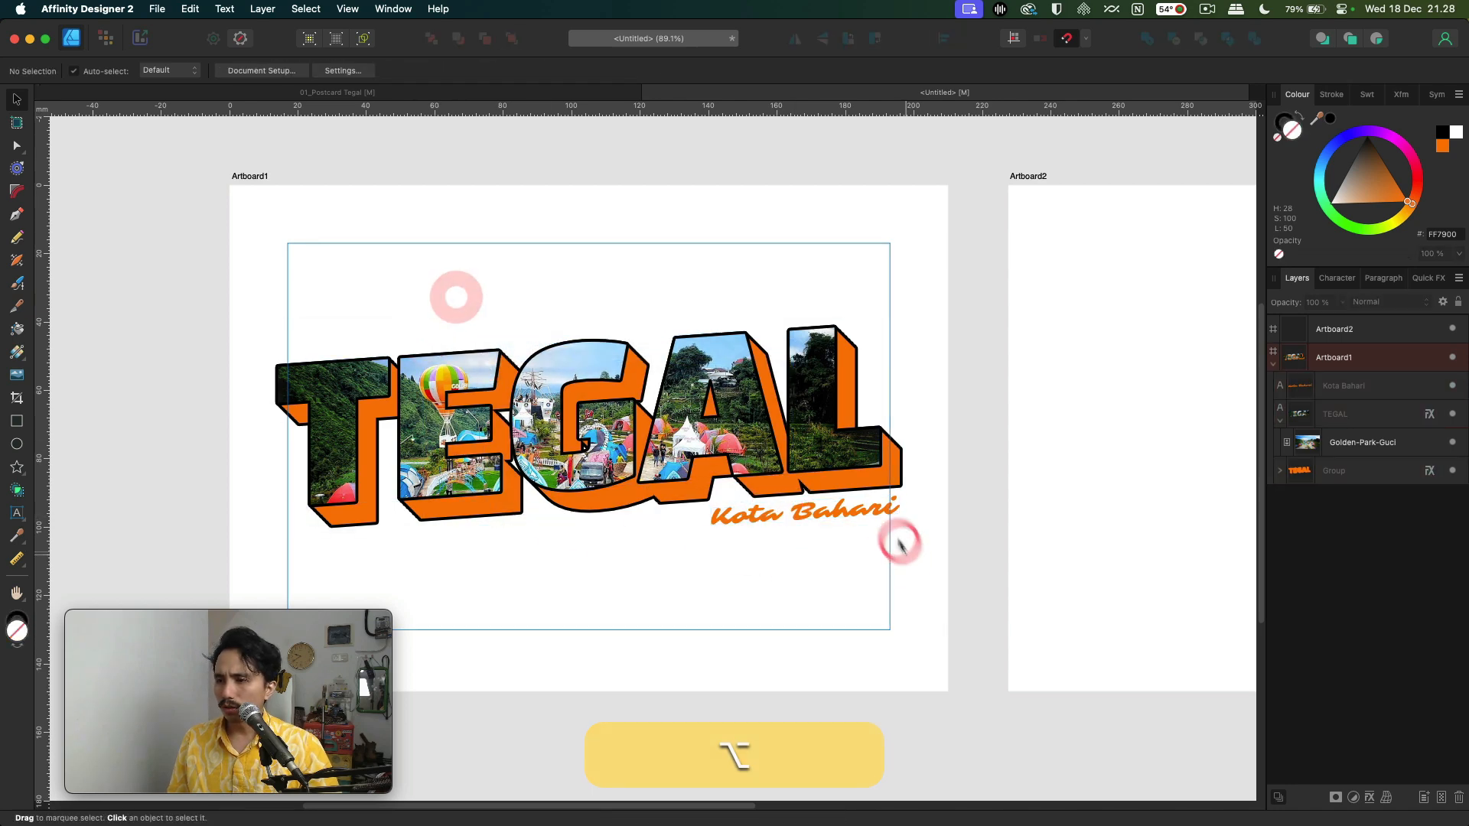
- Duplicate the slanted "Kota Bahari" text and place the copy just above the T and E of TEGAL
{"action": "left_click", "coordinate": [855, 517]}
{"action": "key", "text": "super+j"}
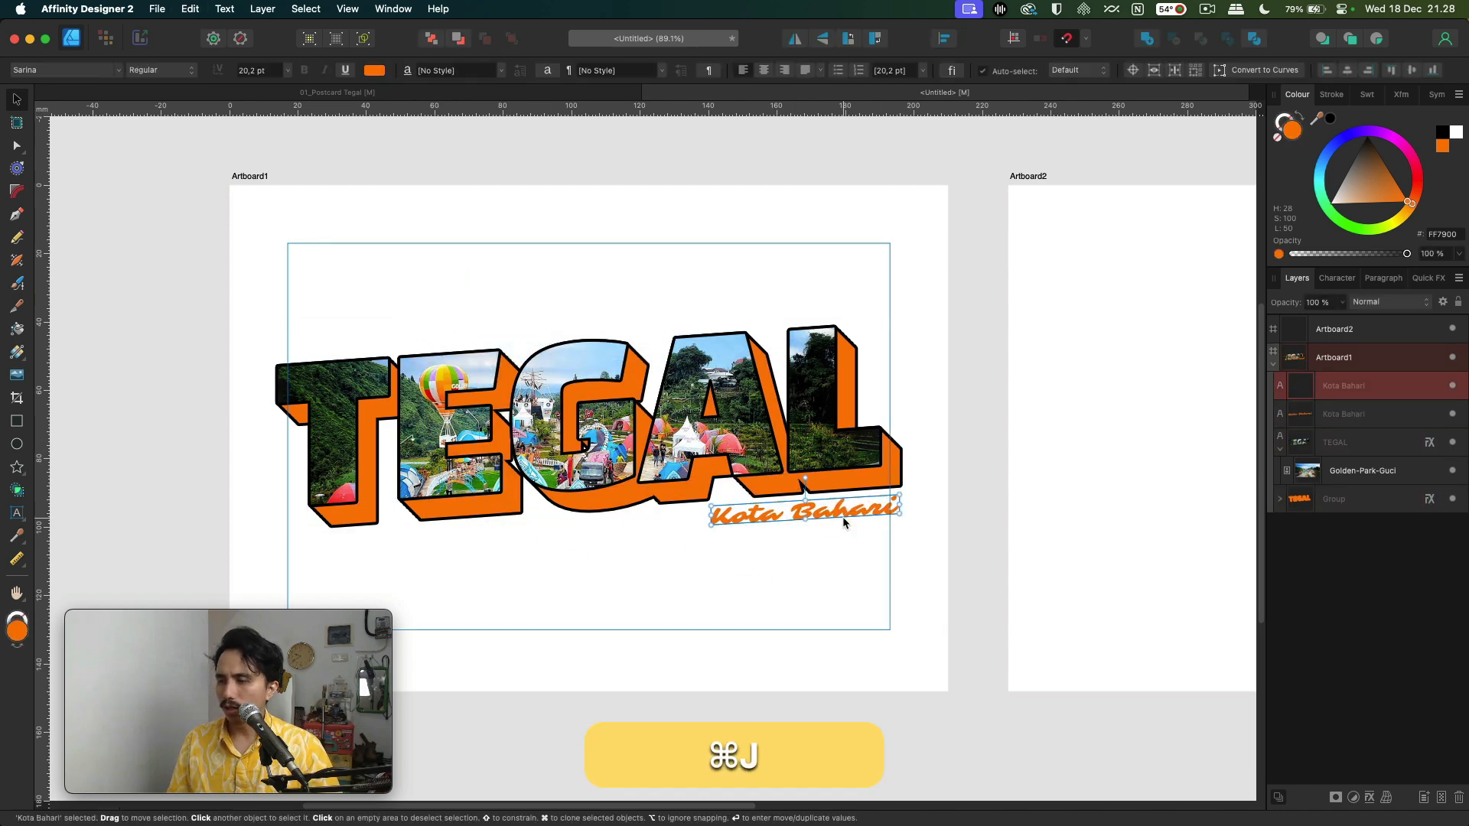
{"action": "left_click_drag", "start_coordinate": [842, 516], "coordinate": [413, 318]}
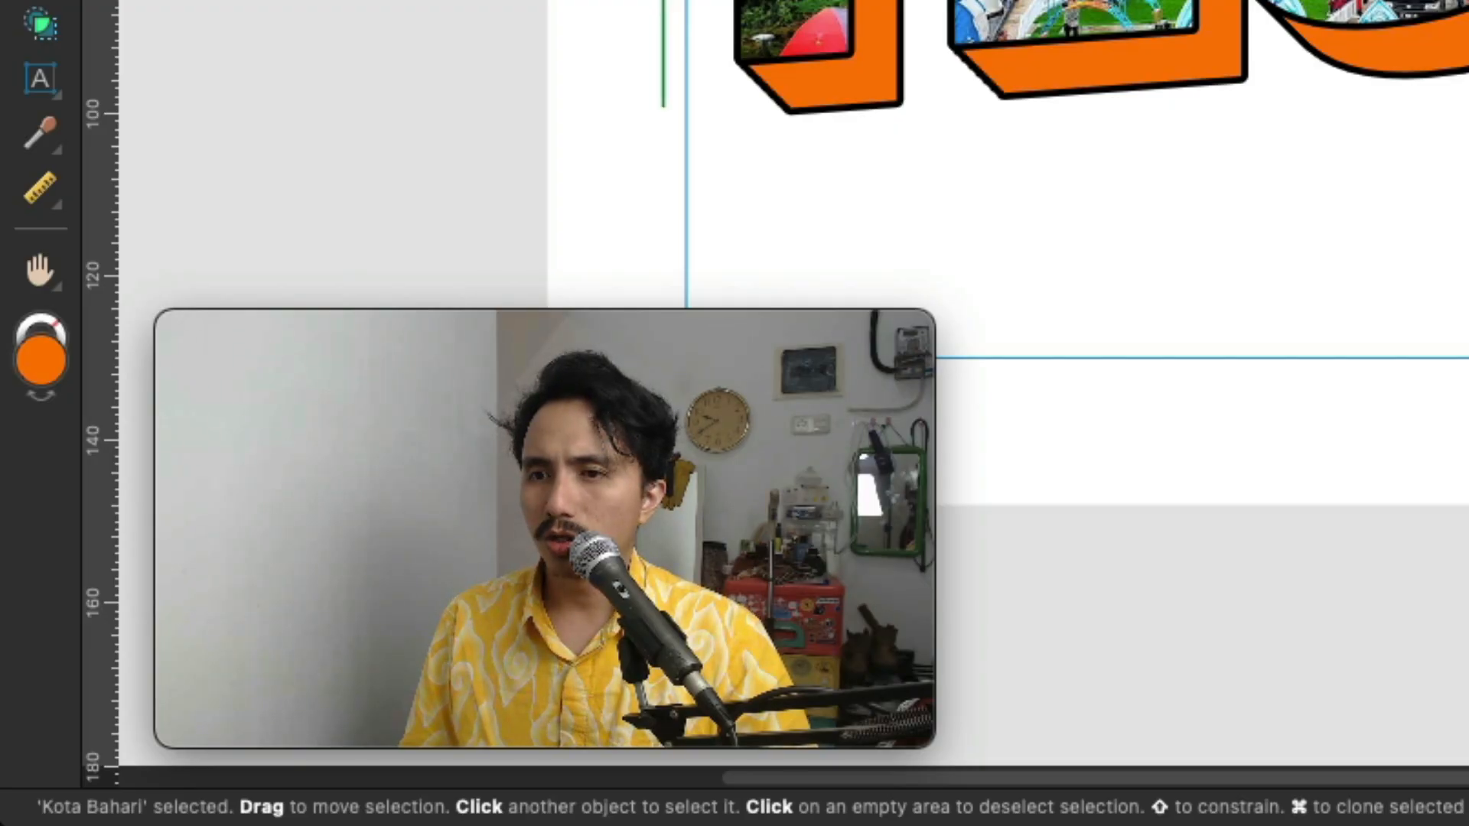
{"action": "left_click_drag", "start_coordinate": [405, 329], "coordinate": [404, 331]}
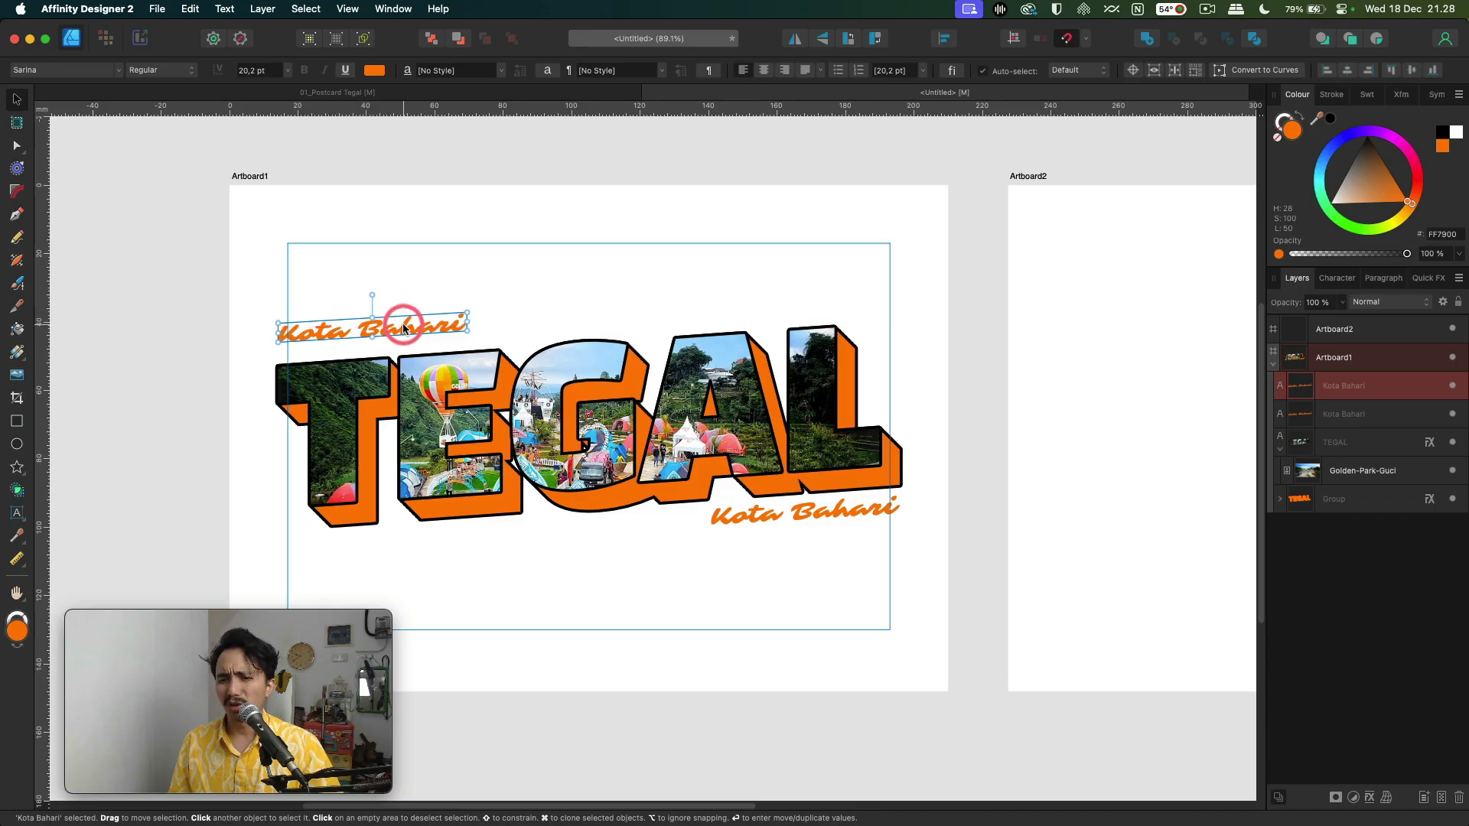
- Replace the wording of the upper text copy with "Selamat Datang di" and finish the text editing
{"action": "double_click", "coordinate": [403, 331]}
{"action": "key", "text": "super+a"}
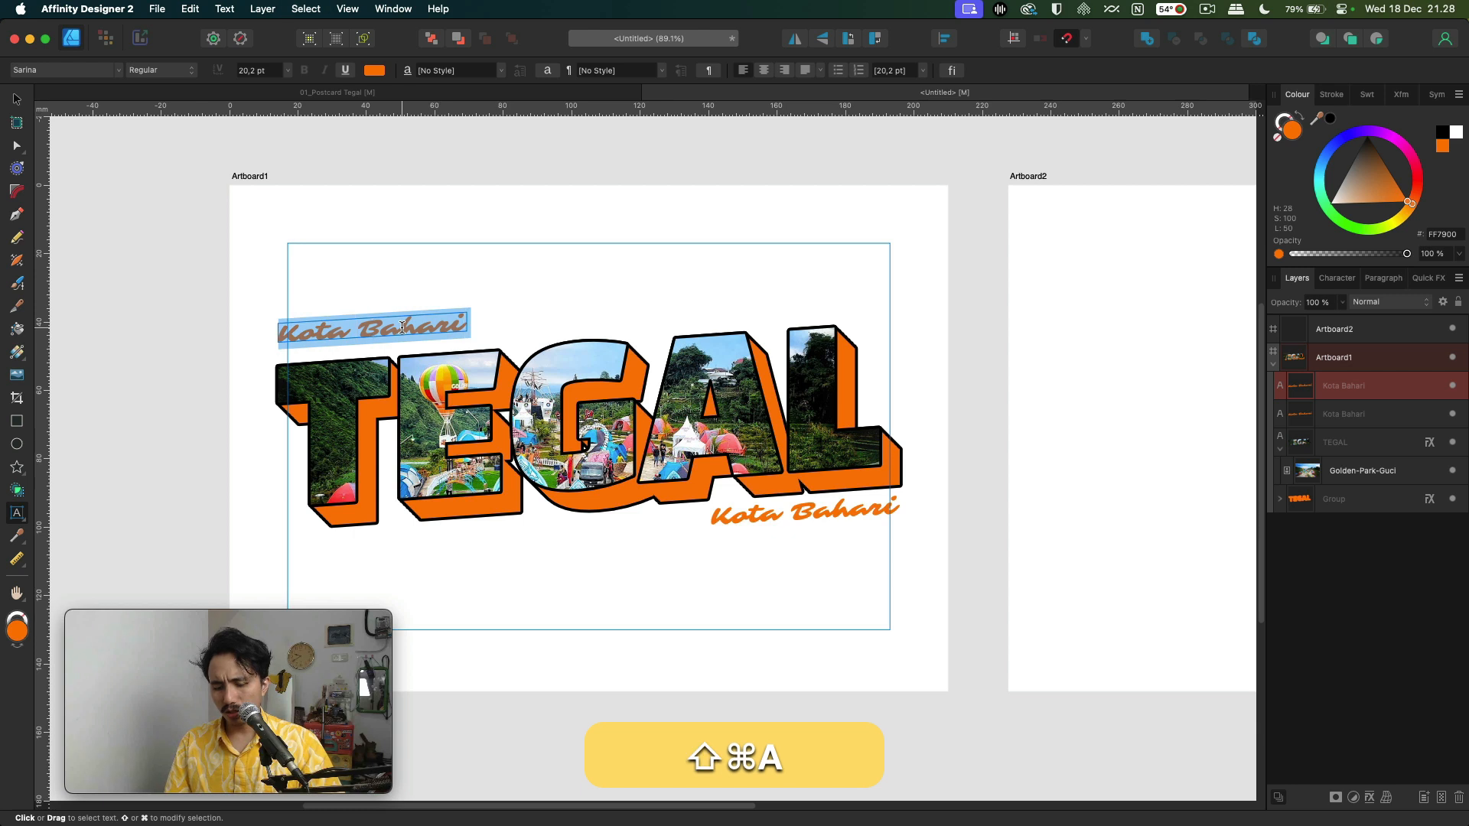
{"action": "type", "text": "Welcome"}
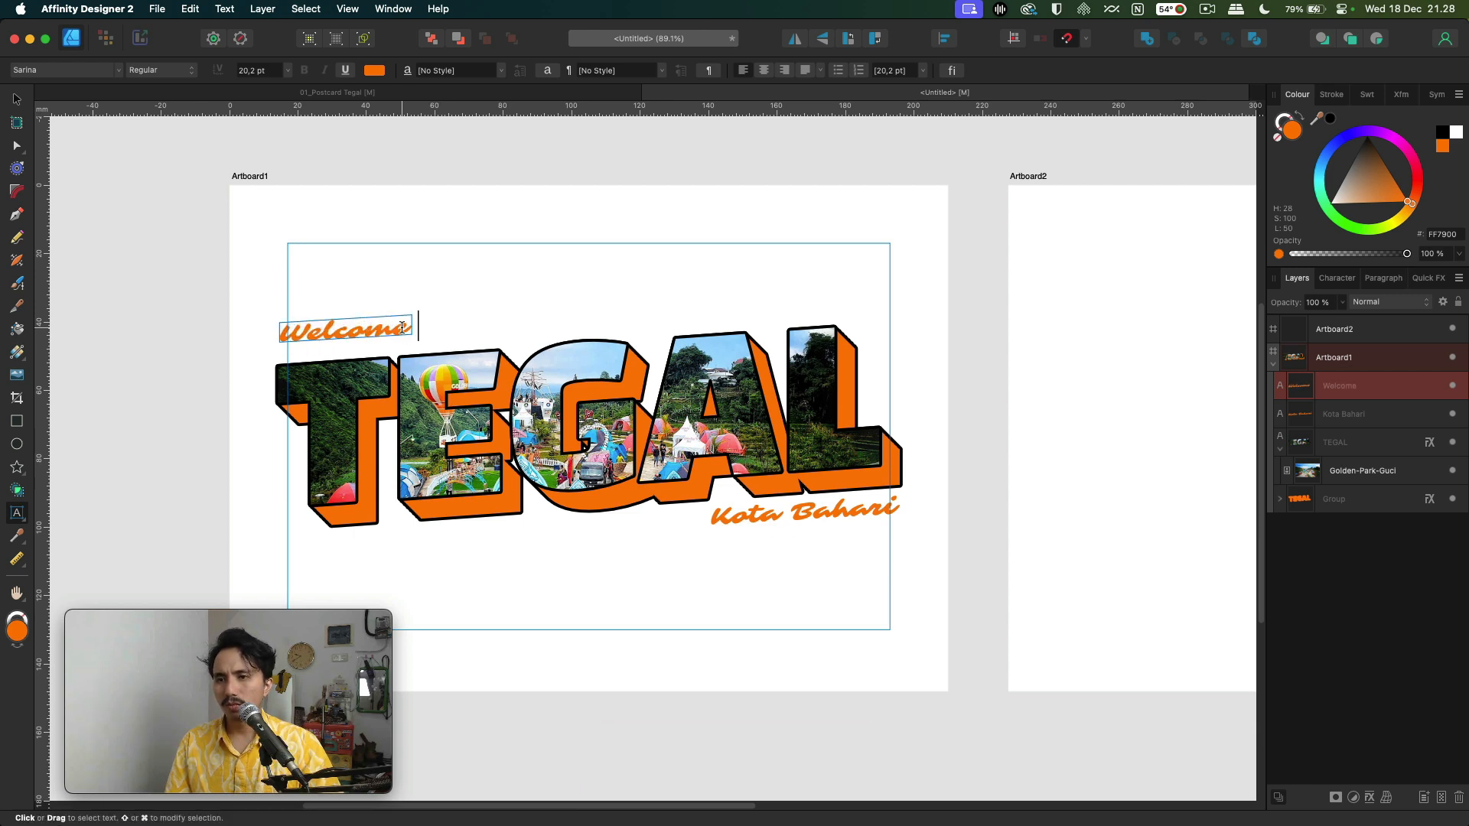
{"action": "key", "text": "super+a"}
{"action": "type", "text": "Selanm"}
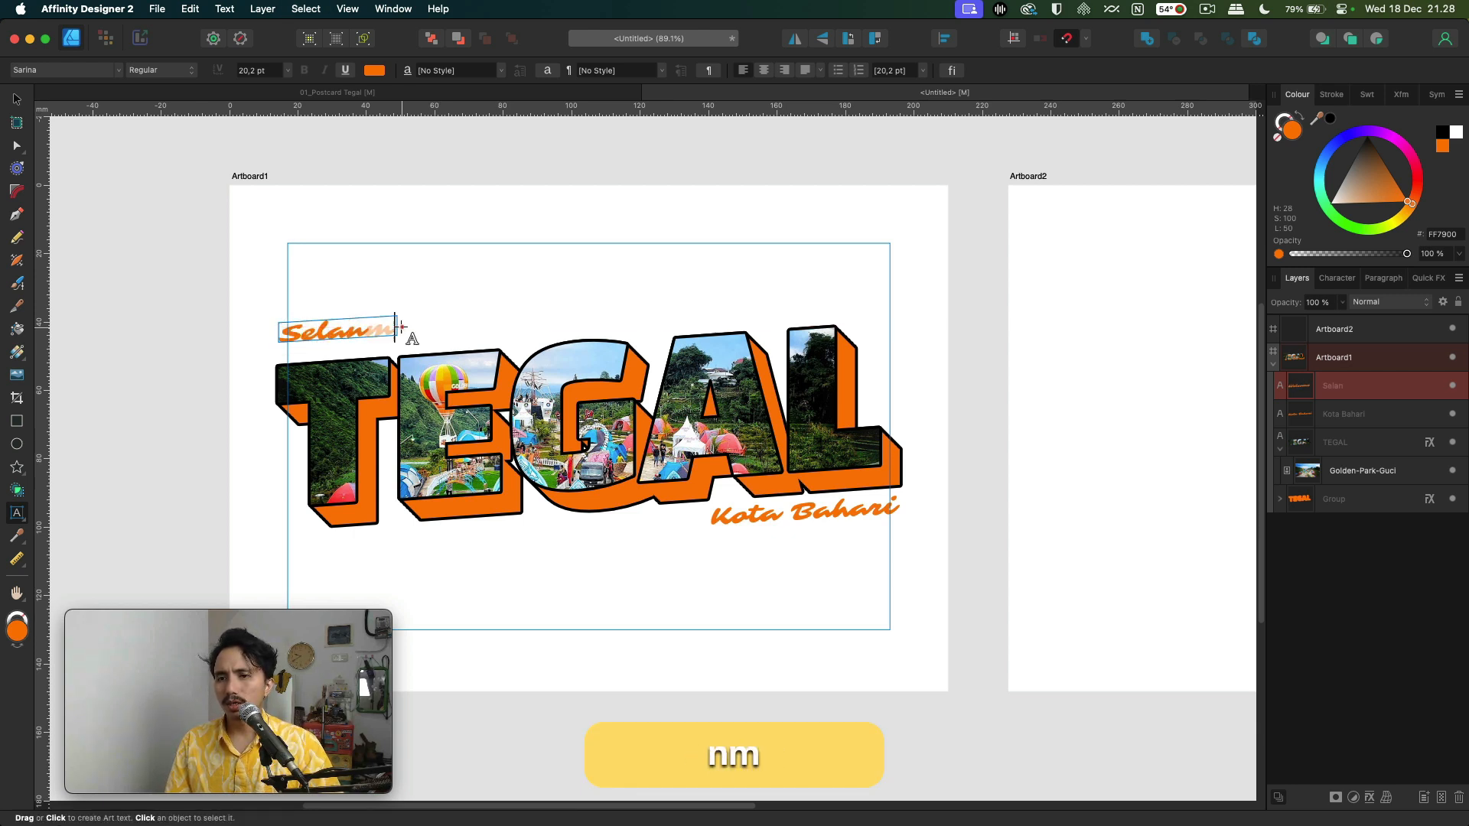
{"action": "key", "text": "BackSpace"}
{"action": "key", "text": "BackSpace"}
{"action": "type", "text": "mat da"}
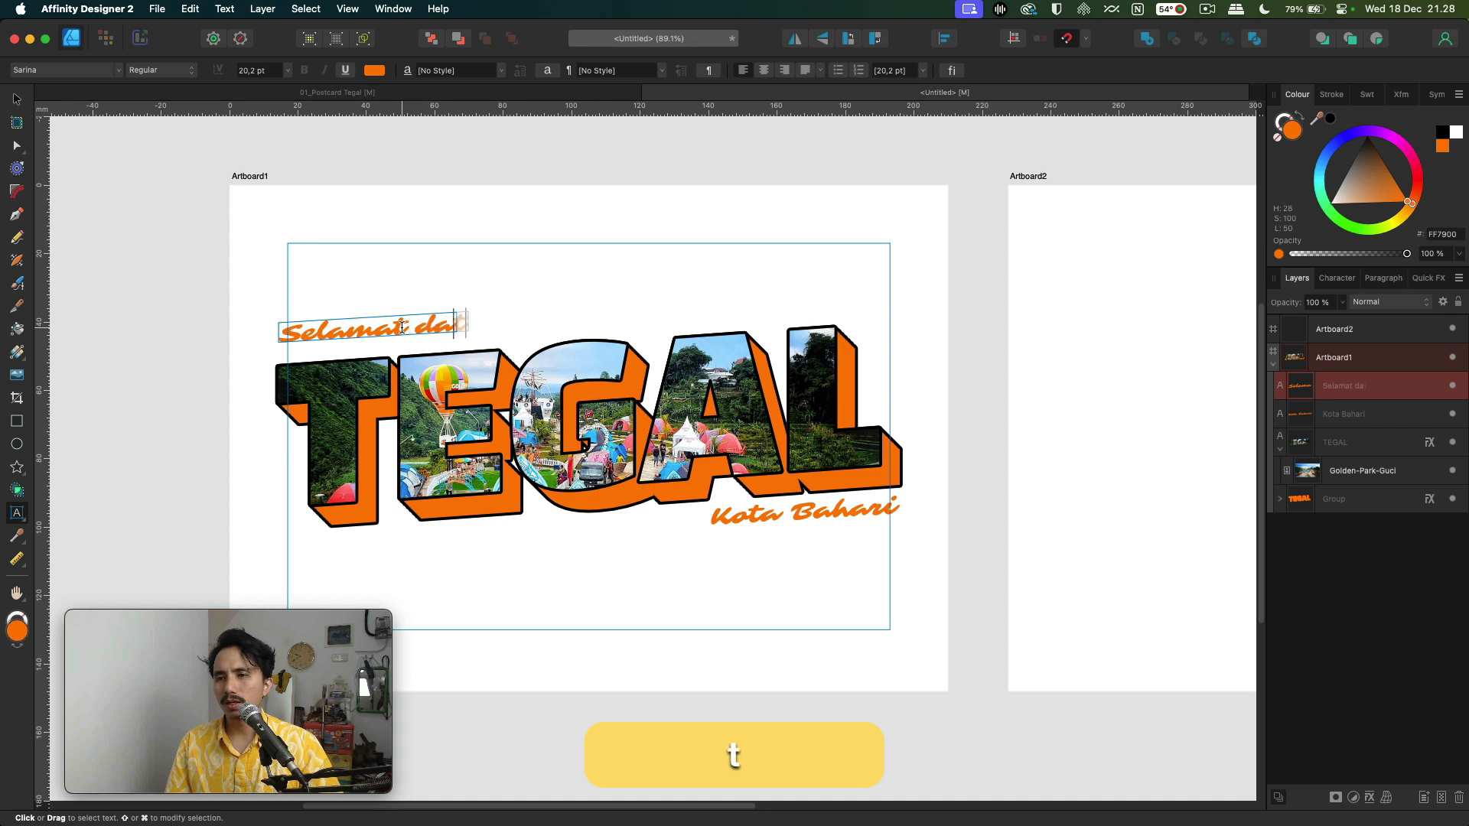
{"action": "type", "text": "ta"}
{"action": "key", "text": "BackSpace"}
{"action": "type", "text": "Datang di"}
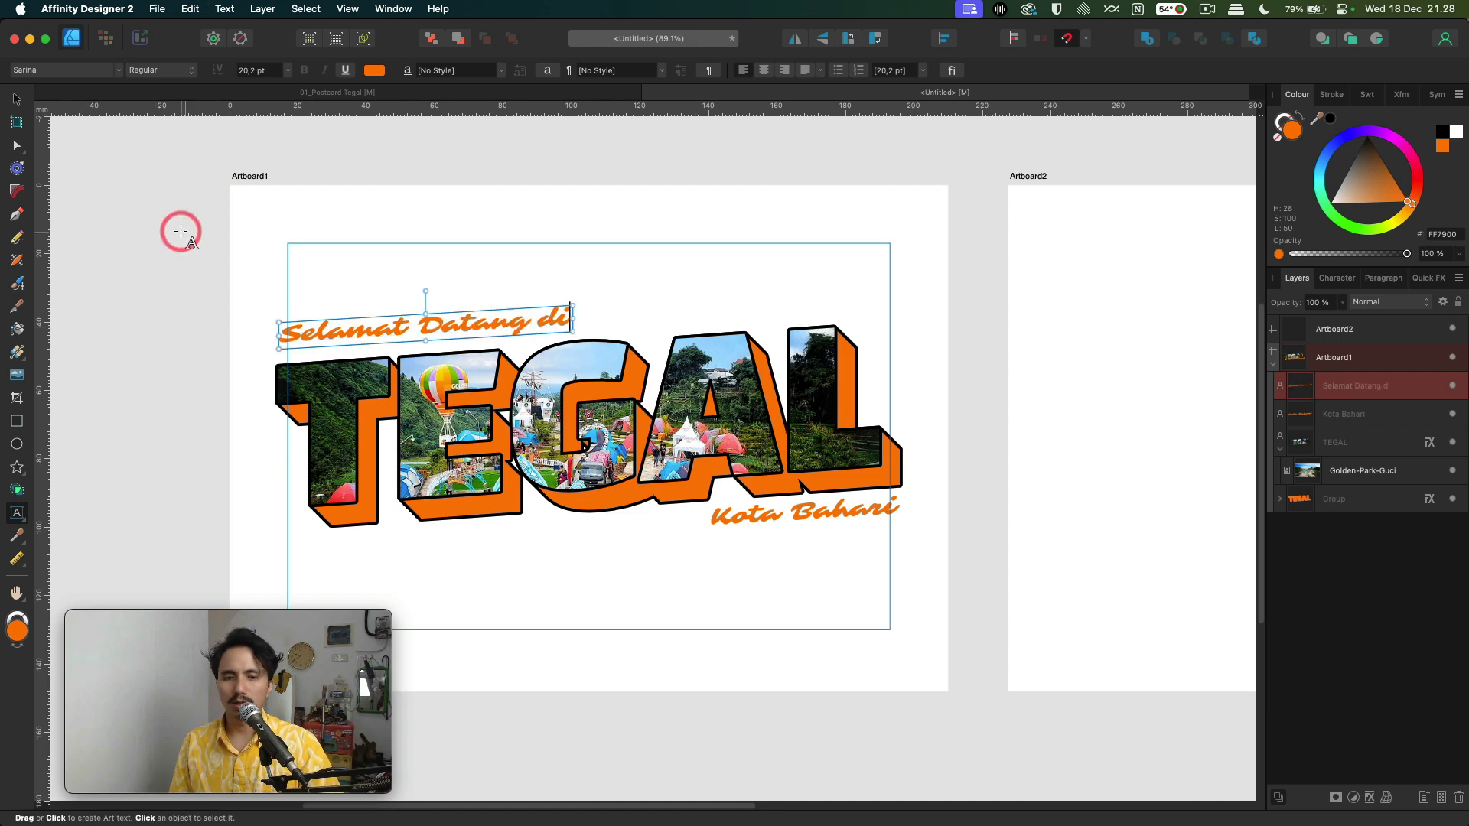
{"action": "left_click", "coordinate": [18, 144]}
{"action": "left_click", "coordinate": [17, 99]}
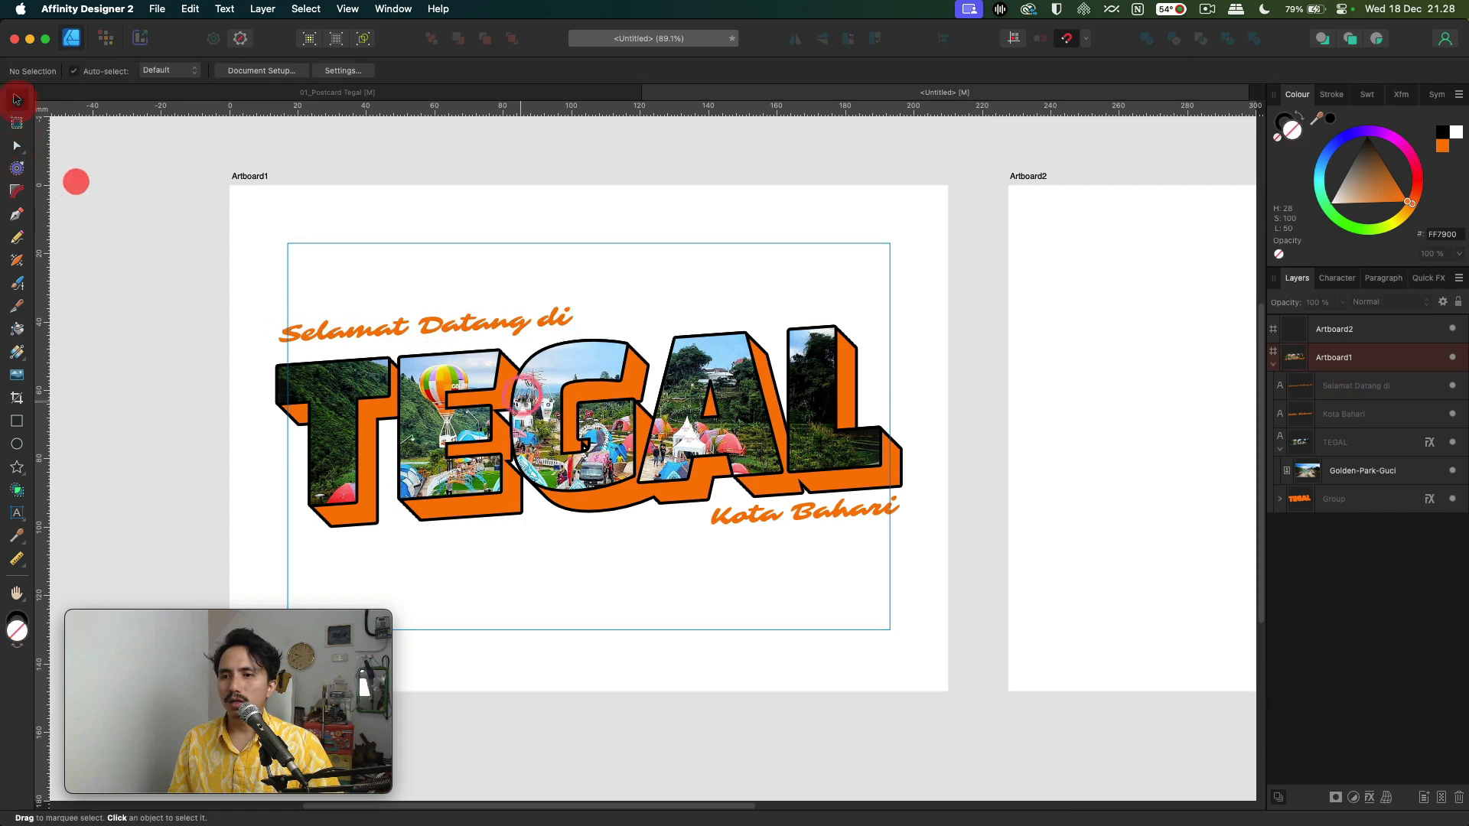
- Nudge "Selamat Datang di" to line up with the T's outer edge, scale it to about 16.5 pt, and deselect it
{"action": "left_click", "coordinate": [525, 334]}
{"action": "key", "text": "shift+Up"}
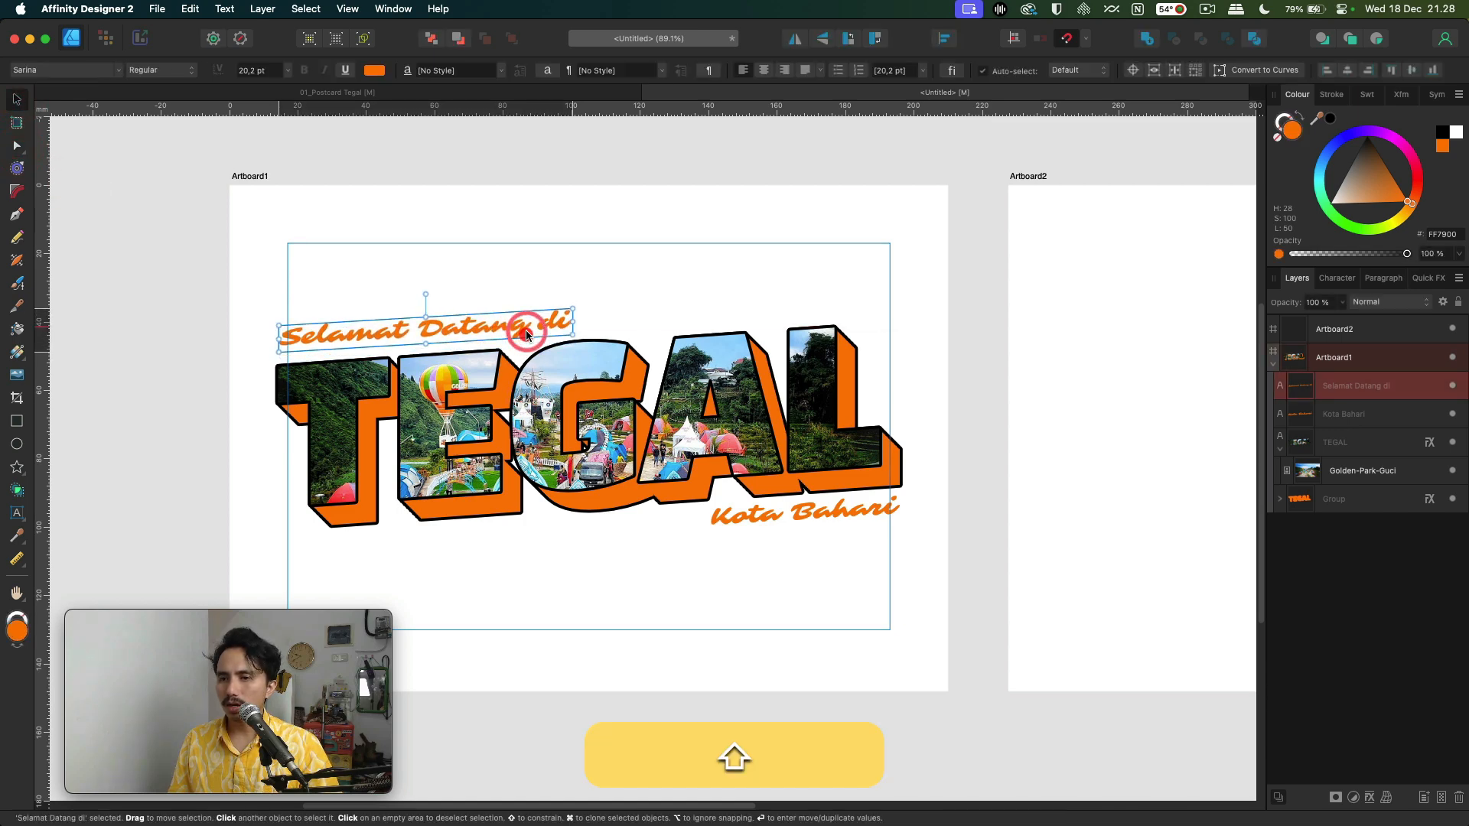
{"action": "key", "text": "Left"}
{"action": "key", "text": "Left"}
{"action": "key", "text": "Left"}
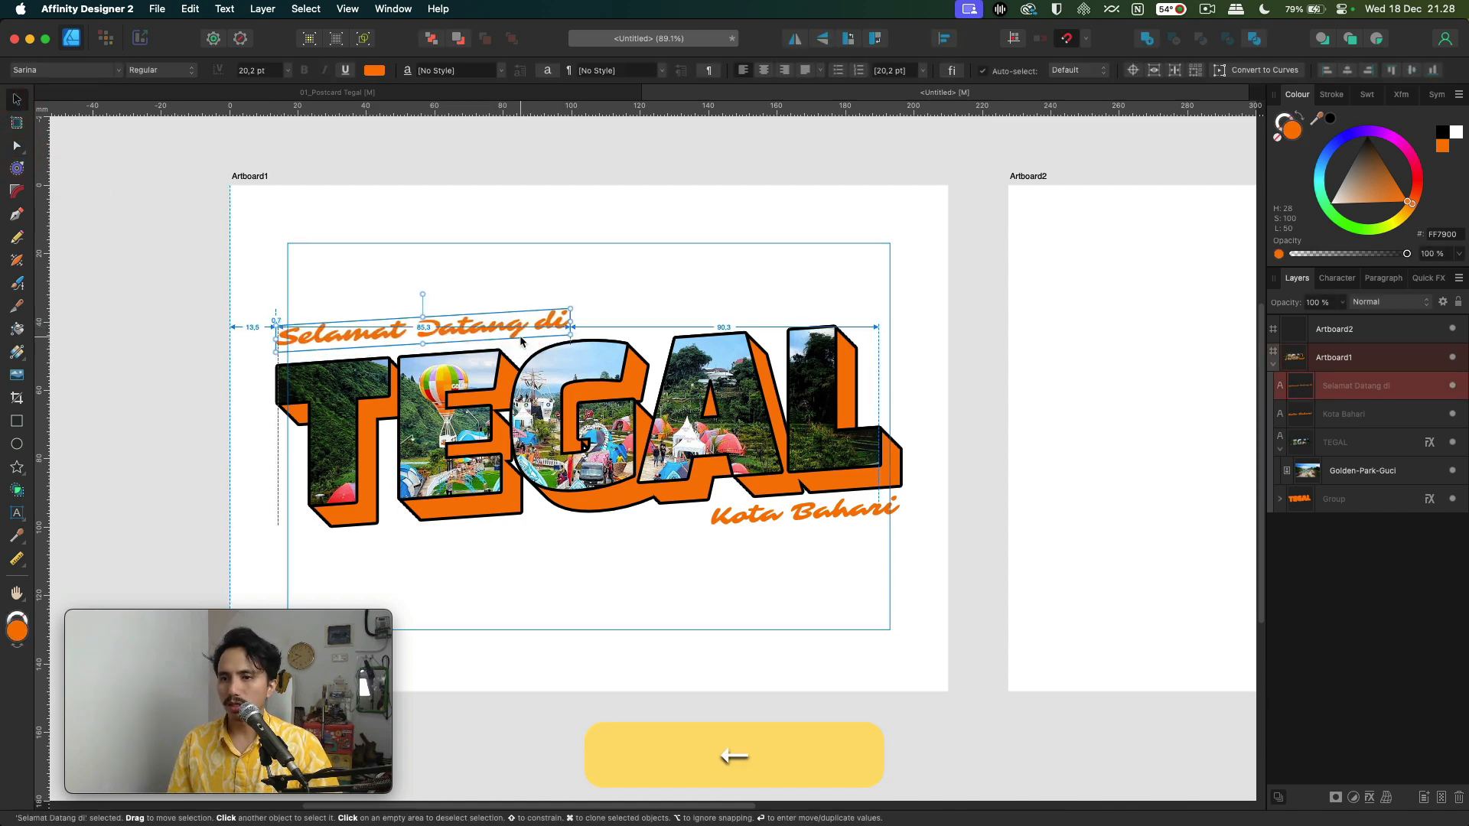
{"action": "left_click_drag", "start_coordinate": [569, 329], "coordinate": [495, 318]}
{"action": "left_click", "coordinate": [512, 283]}
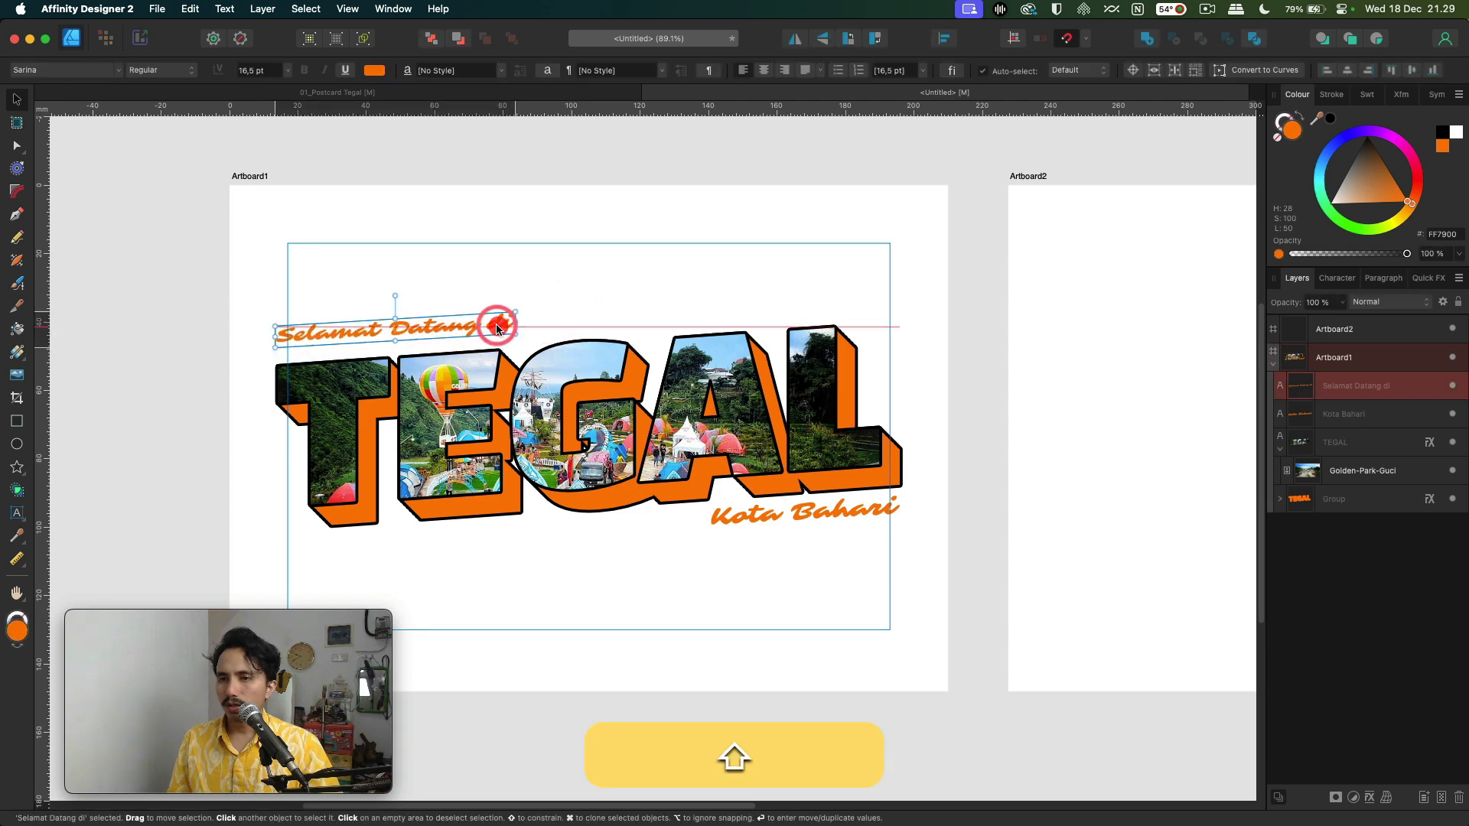
{"action": "left_click", "coordinate": [497, 284]}
{"action": "scroll", "coordinate": [500, 289], "scroll_direction": "down", "scroll_amount": 3}
{"action": "scroll", "coordinate": [500, 290], "scroll_direction": "down", "scroll_amount": 1}
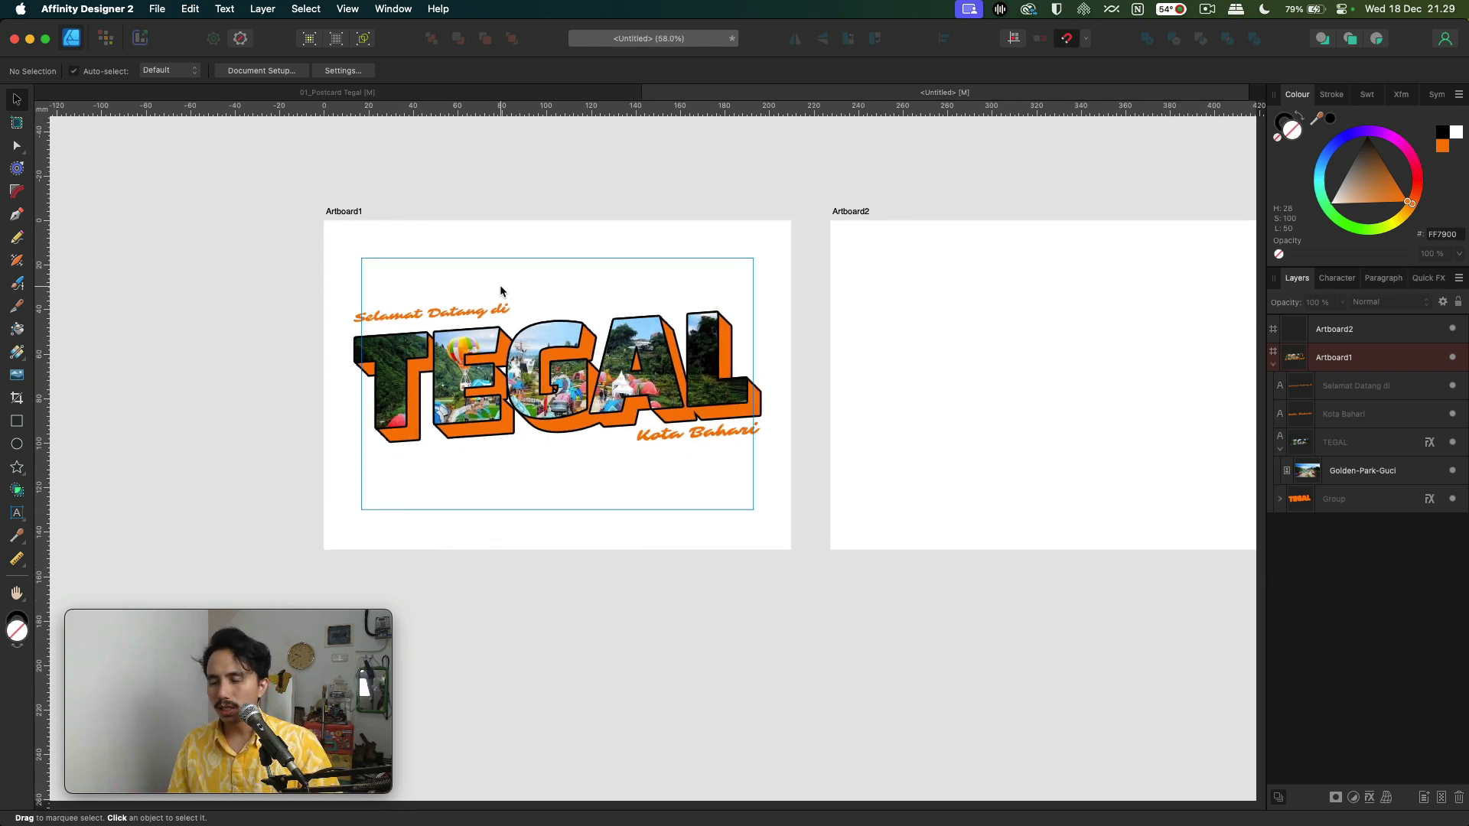
{"action": "left_click", "coordinate": [500, 286]}
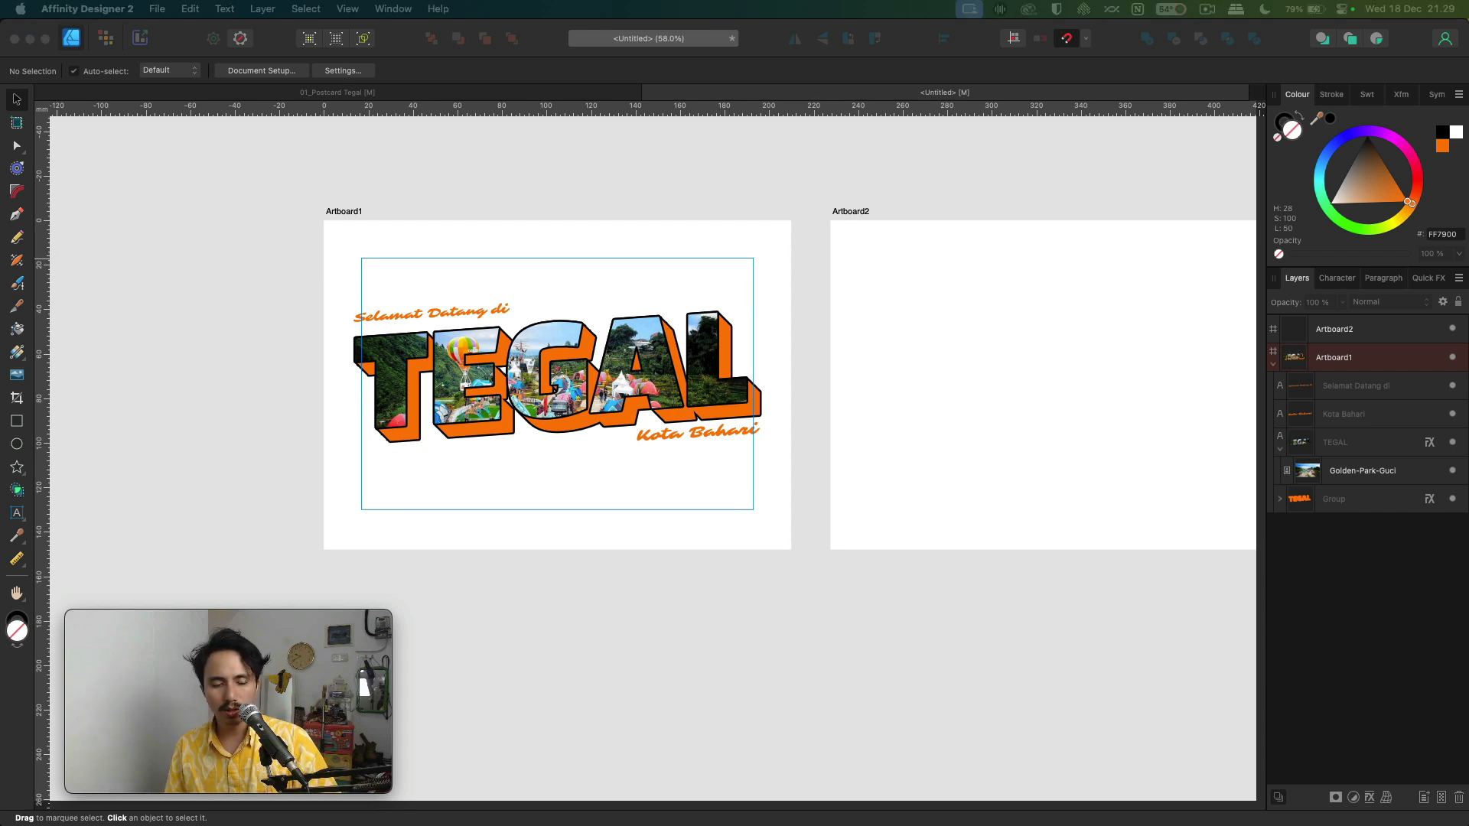
- Place the Wisata Guci cable car photo on Artboard1 and enlarge it to about 231% to span the artboard's full width
{"action": "left_click_drag", "start_coordinate": [750, 336], "coordinate": [564, 252]}
{"action": "scroll", "coordinate": [568, 264], "scroll_direction": "up", "scroll_amount": 2}
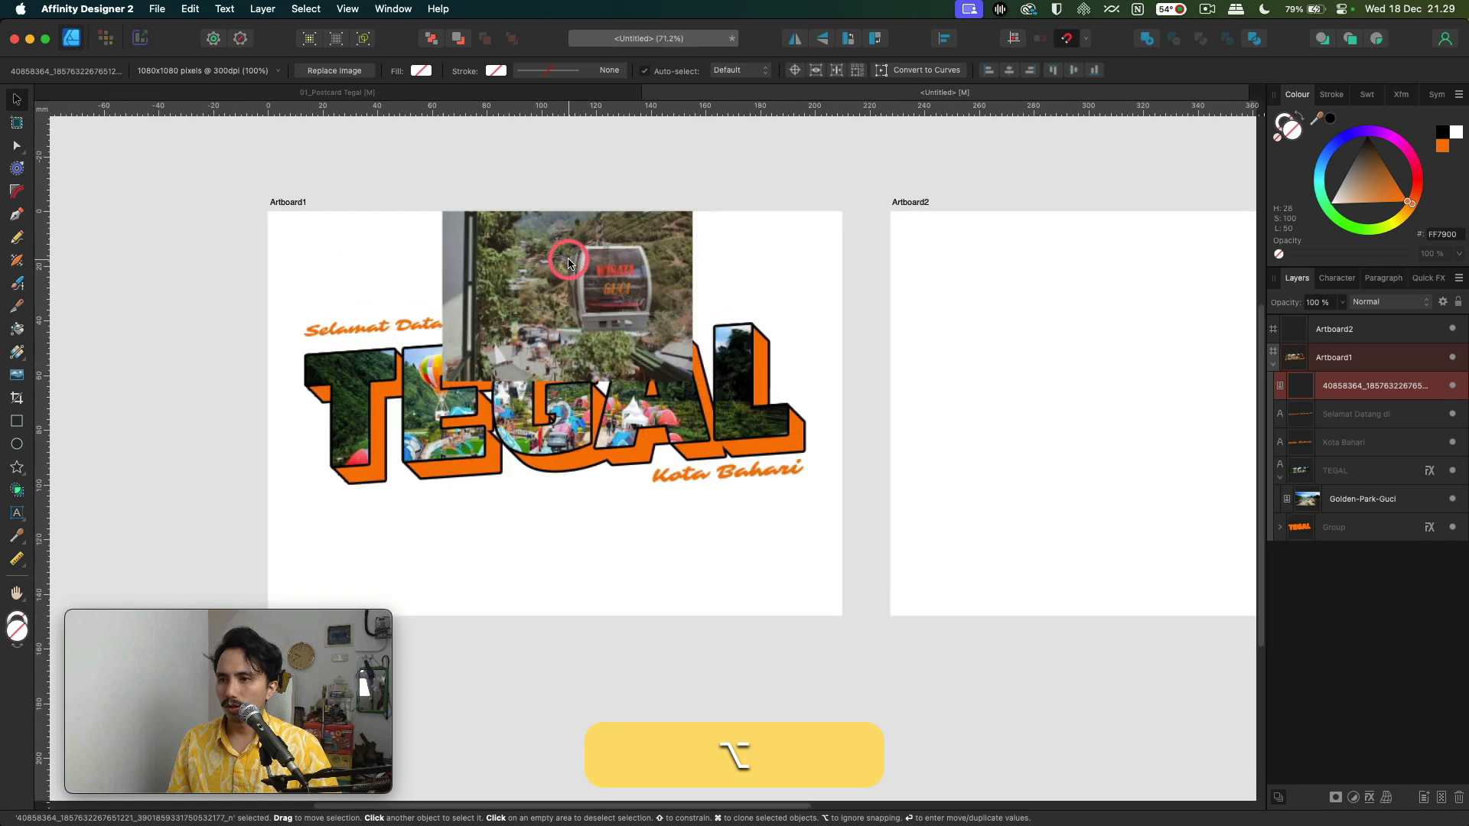
{"action": "left_click_drag", "start_coordinate": [635, 296], "coordinate": [625, 476]}
{"action": "scroll", "coordinate": [626, 475], "scroll_direction": "down", "scroll_amount": 2}
{"action": "left_click_drag", "start_coordinate": [694, 292], "coordinate": [906, 207]}
{"action": "left_click", "coordinate": [904, 212]}
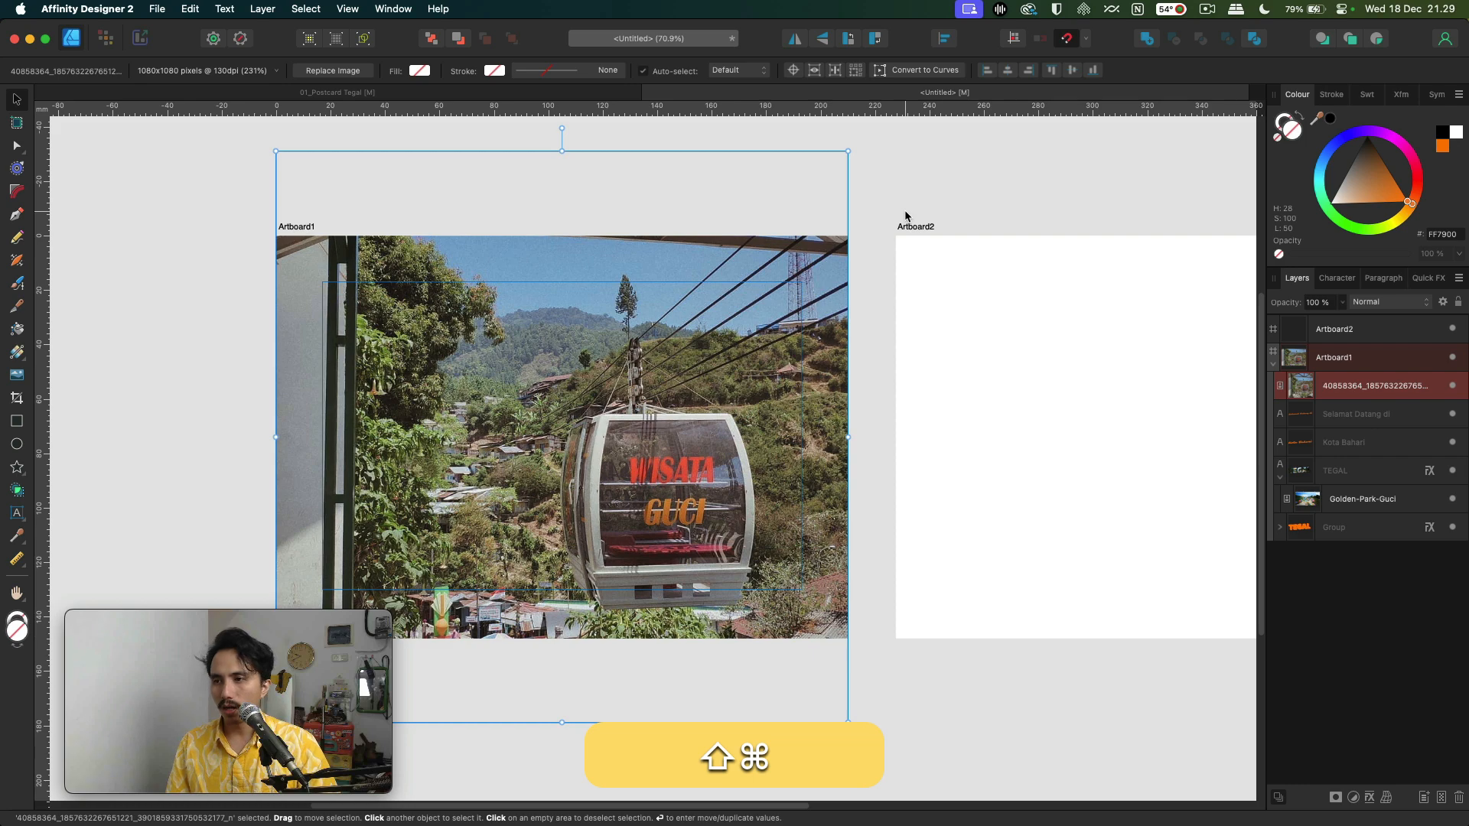
- Send the cable car photo behind all the lettering and shift it upward within Artboard1
{"action": "key", "text": "ctrl+shift+bracketleft"}
{"action": "left_click_drag", "start_coordinate": [905, 219], "coordinate": [883, 242]}
{"action": "left_click_drag", "start_coordinate": [659, 581], "coordinate": [673, 514]}
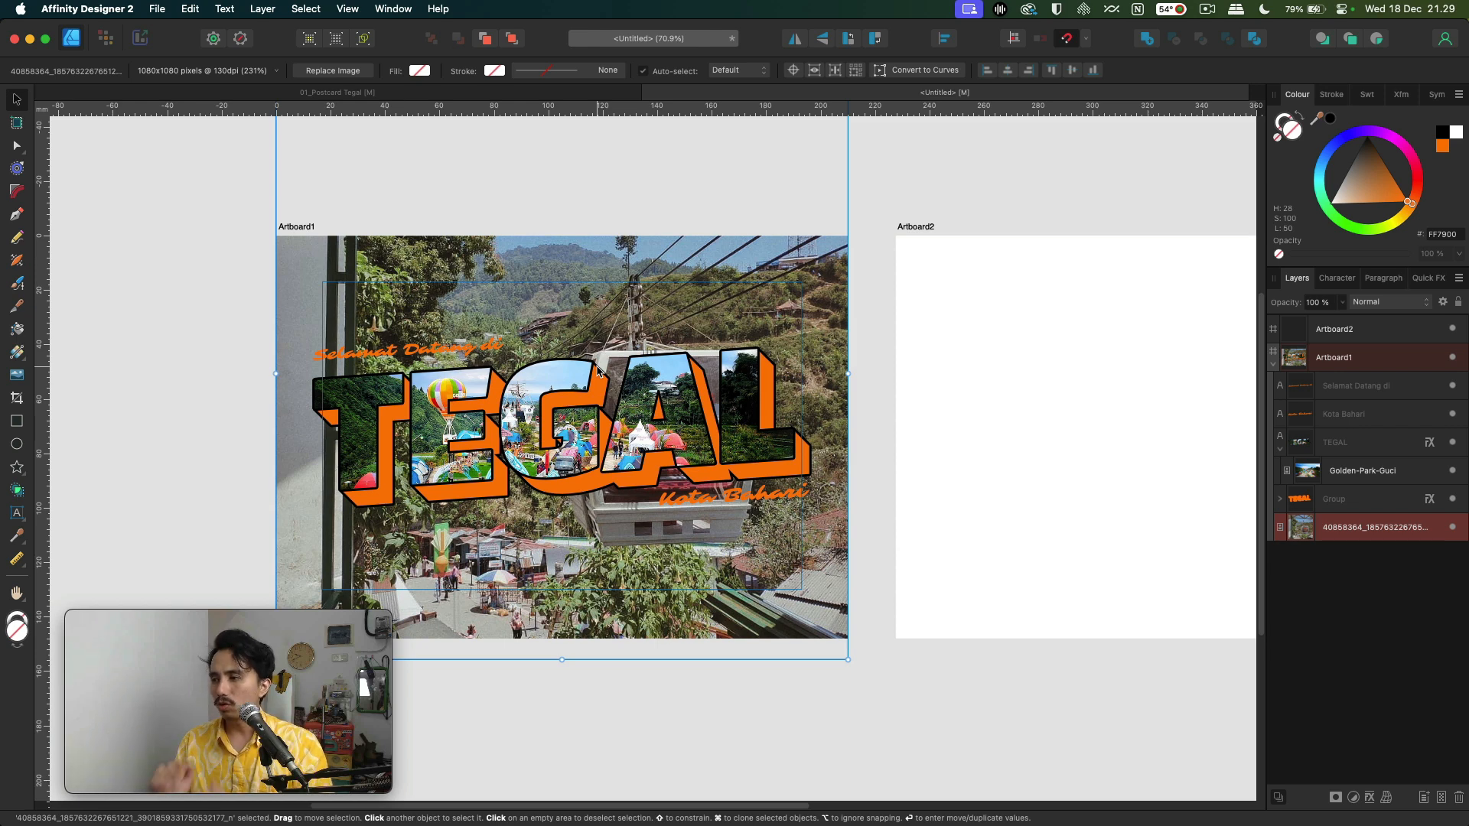
- Add a Curves adjustment to the background photo, raising the black point to about 0.231 and lowering the white point to about 0.678
{"action": "left_click", "coordinate": [1356, 801]}
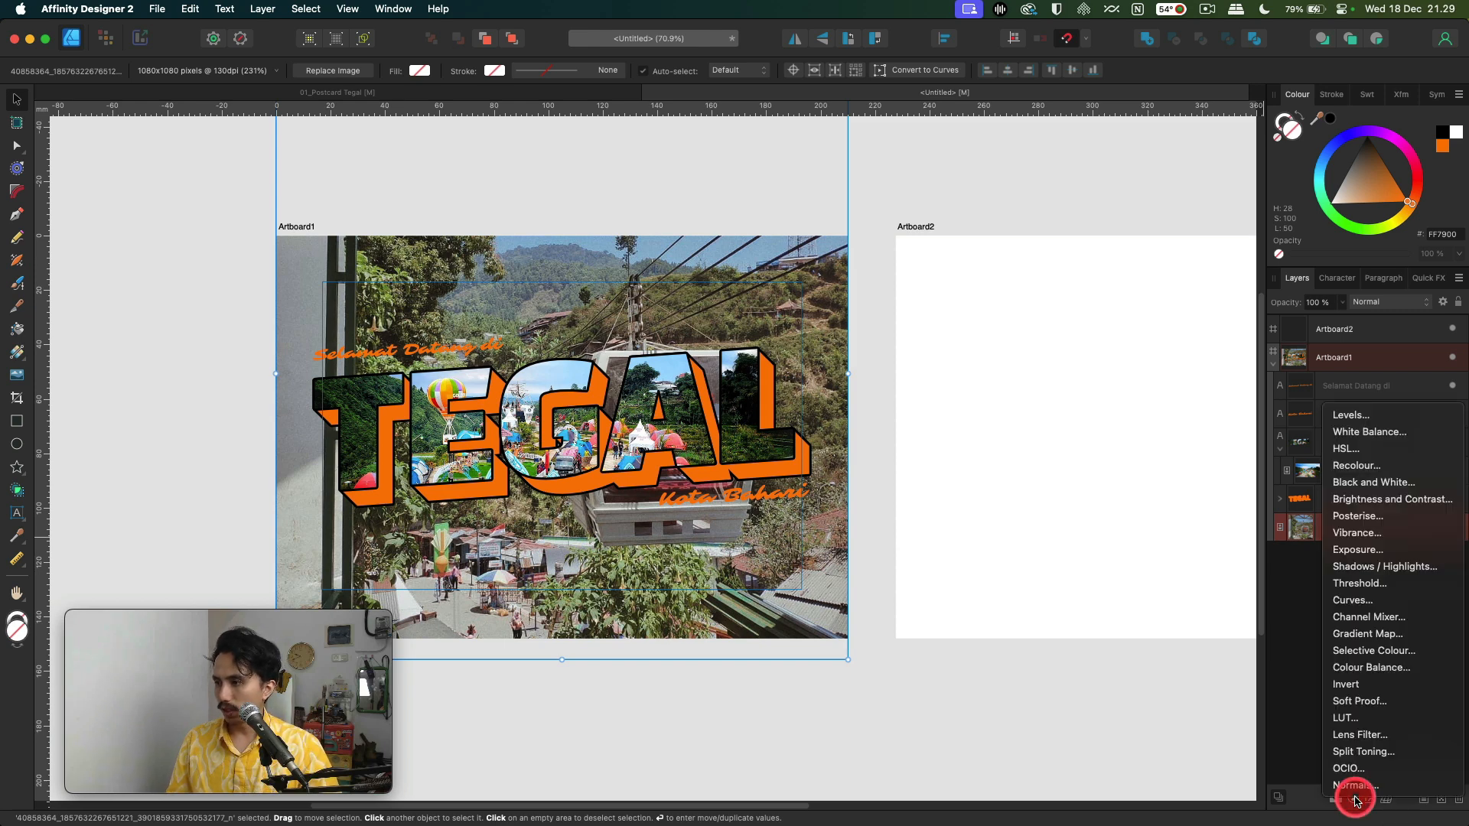
{"action": "left_click", "coordinate": [1370, 602]}
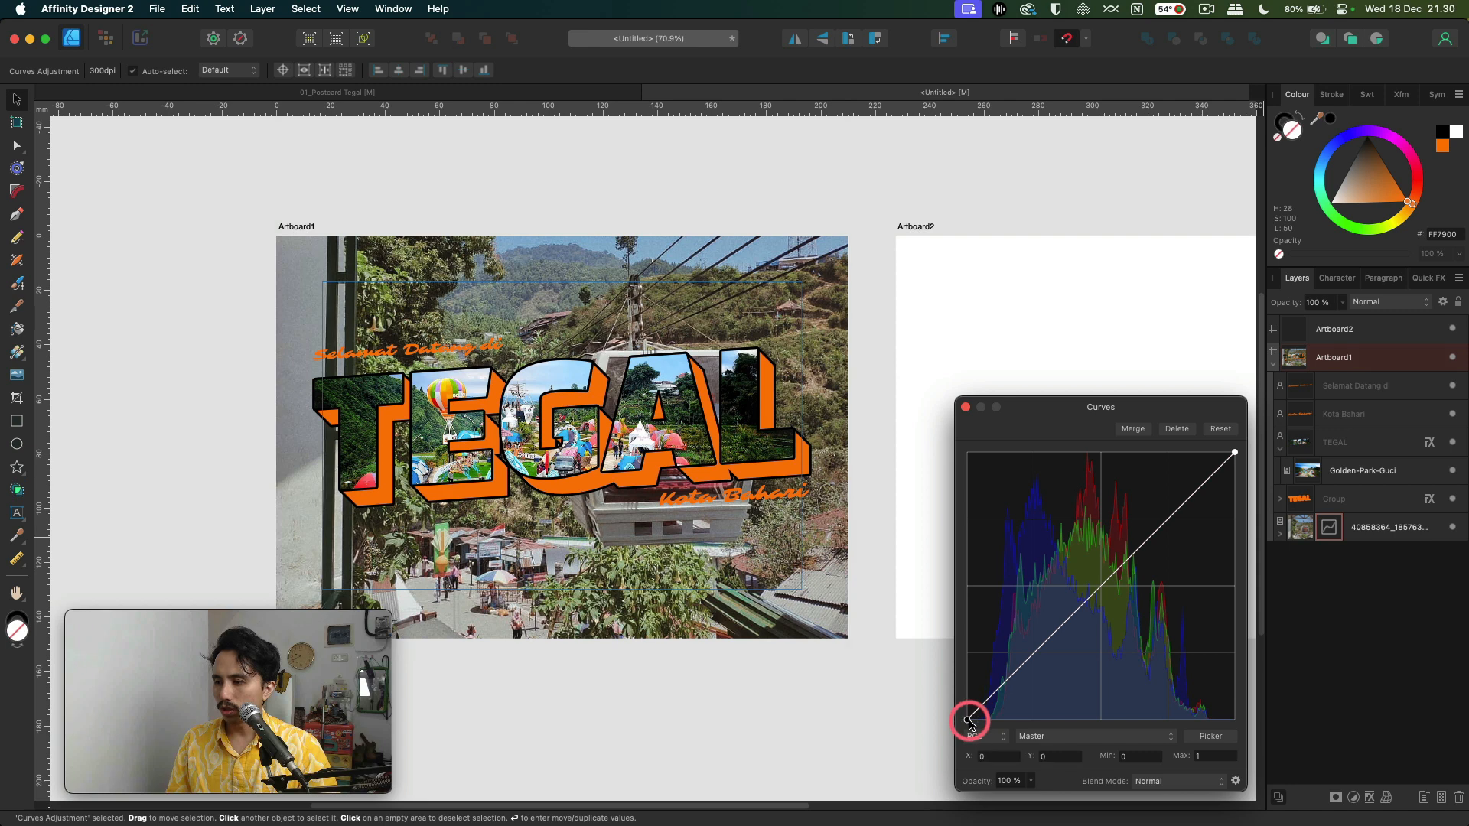
{"action": "left_click_drag", "start_coordinate": [967, 720], "coordinate": [963, 652]}
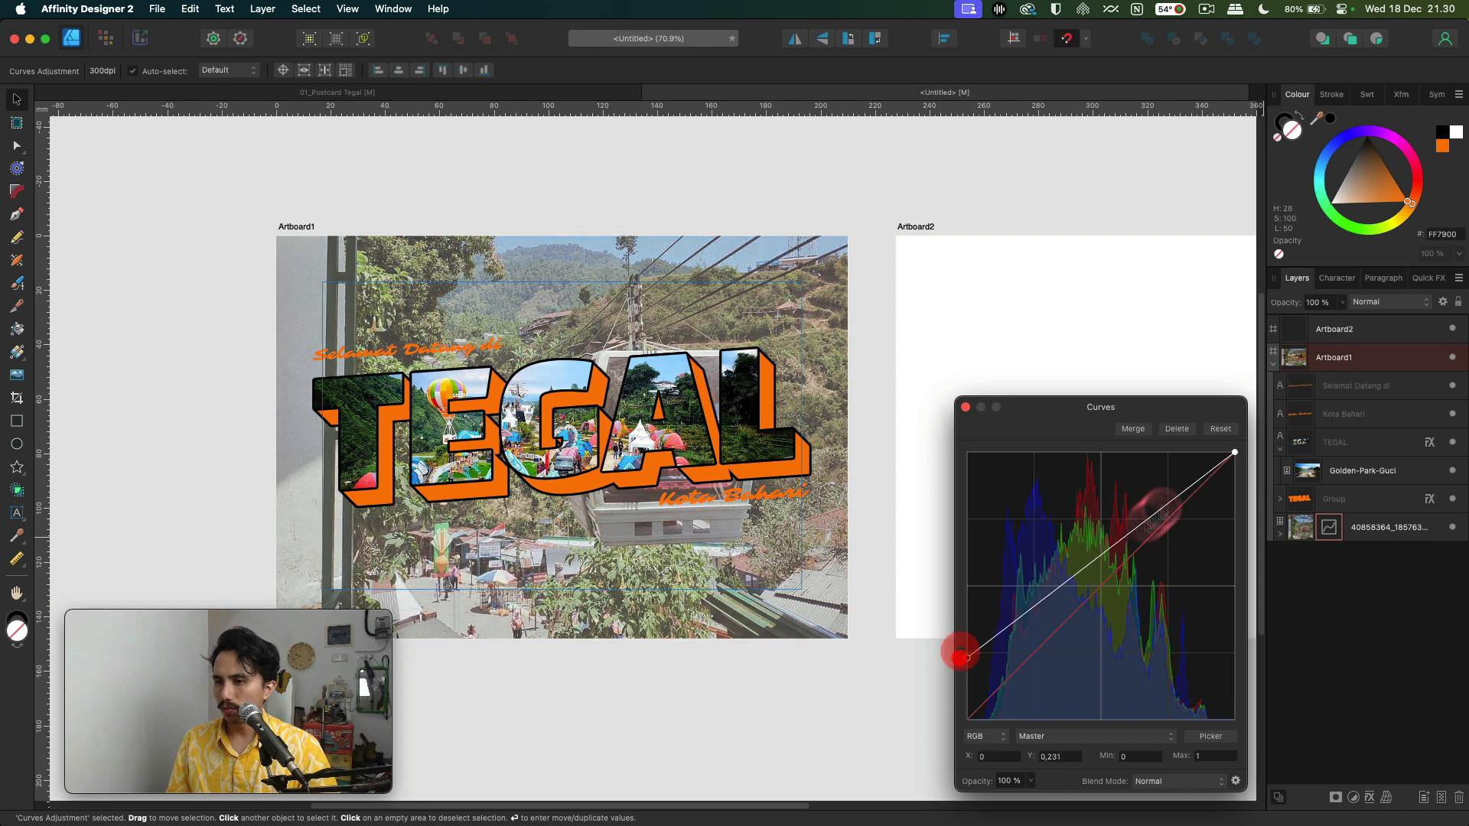
{"action": "left_click_drag", "start_coordinate": [1233, 453], "coordinate": [1247, 543]}
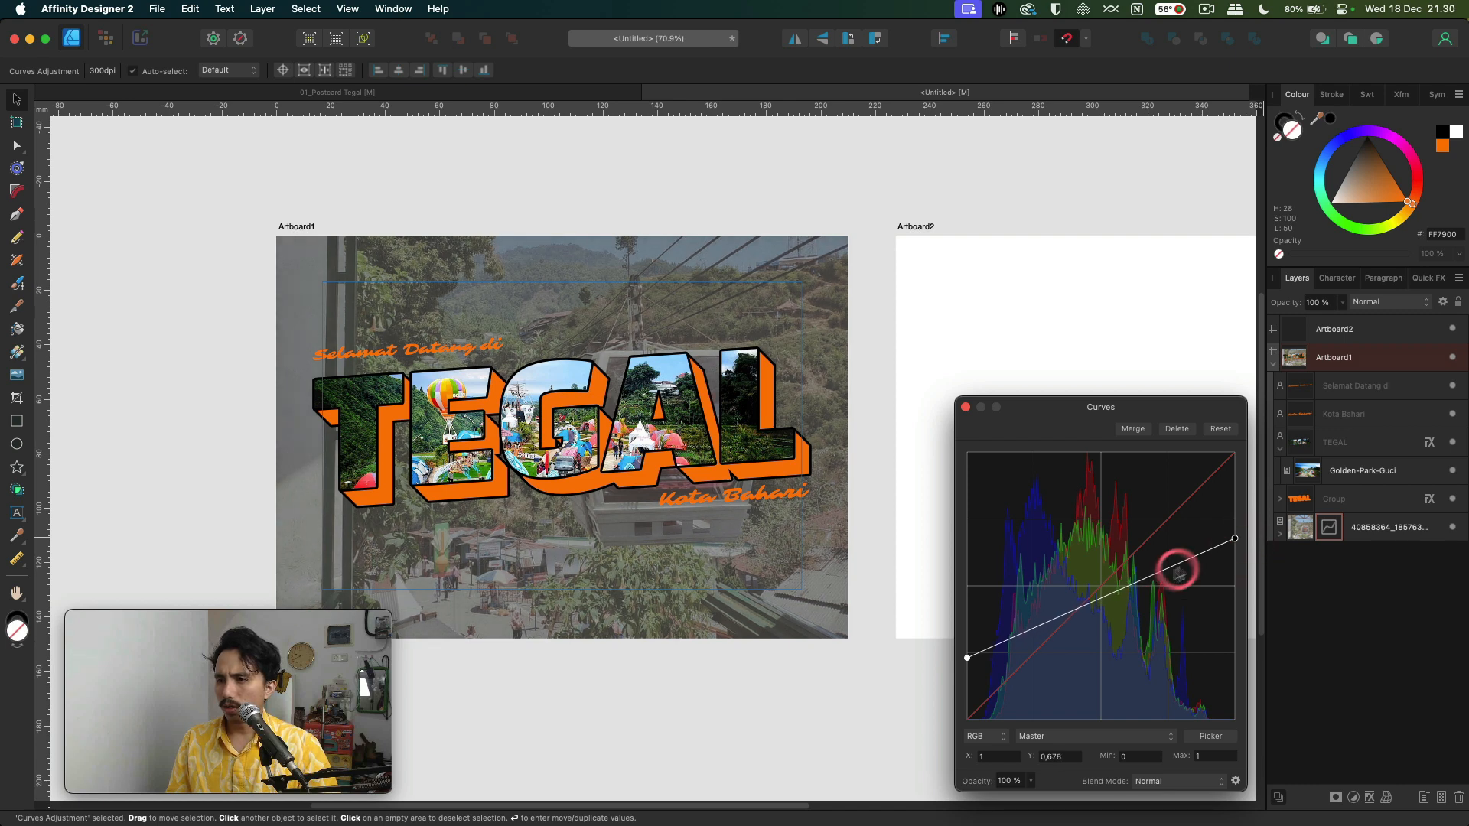
{"action": "left_click", "coordinate": [965, 410]}
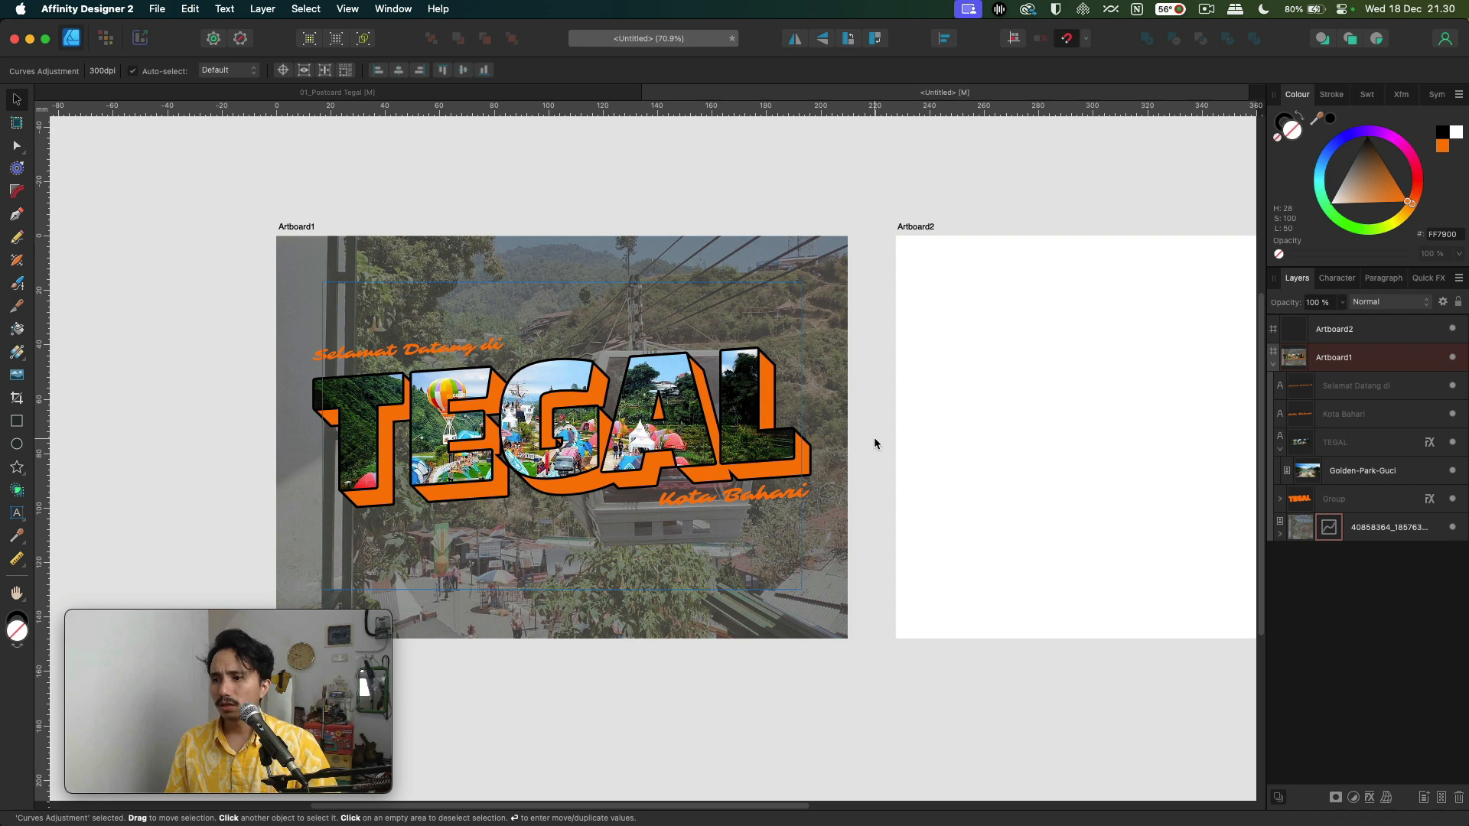
- Recolour the "Kota Bahari" and "Selamat Datang di" texts to white (FFFFFF) and deselect them
{"action": "left_click", "coordinate": [691, 499]}
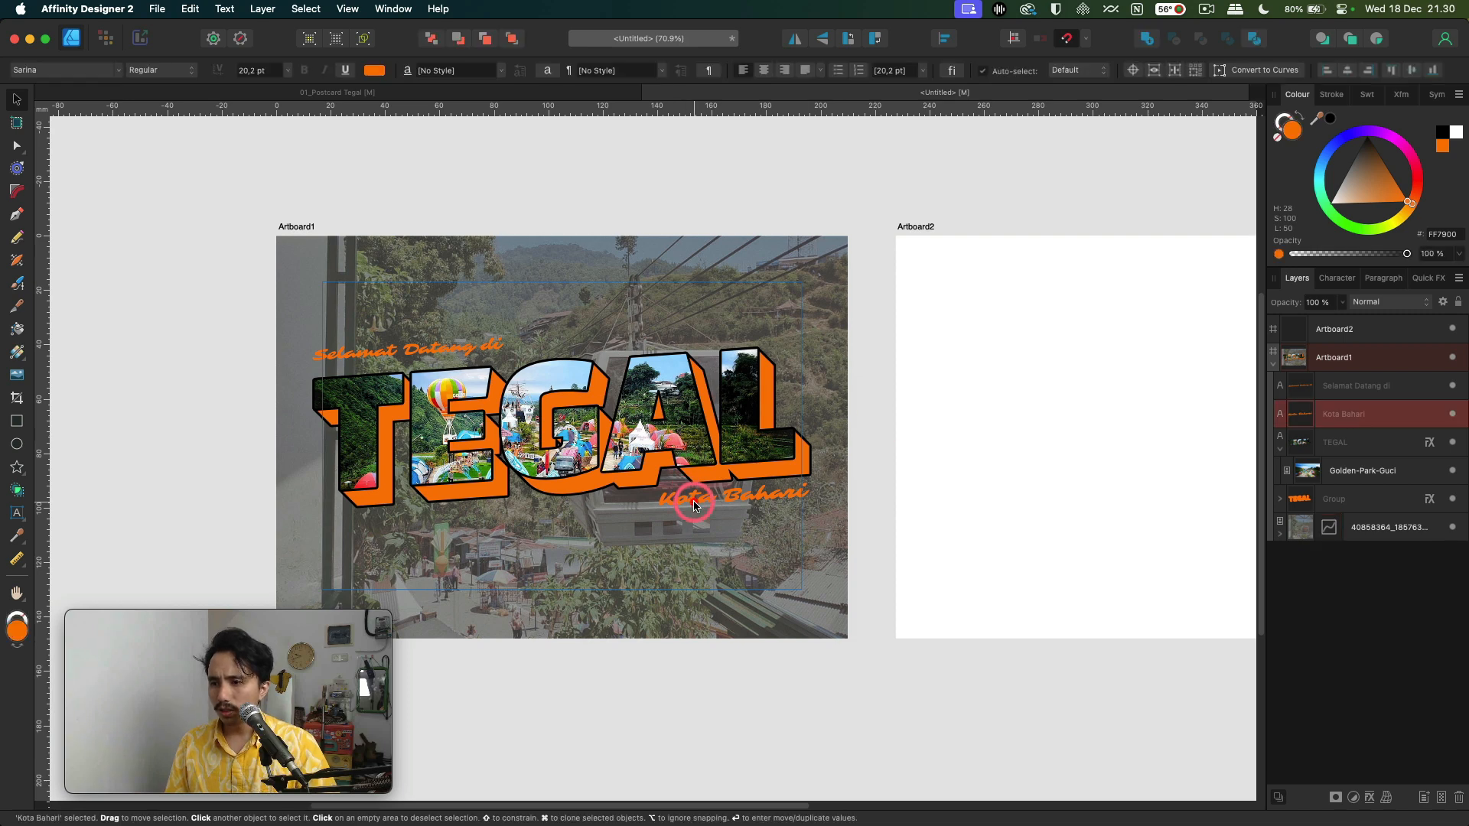
{"action": "left_click", "coordinate": [467, 350], "text": "shift"}
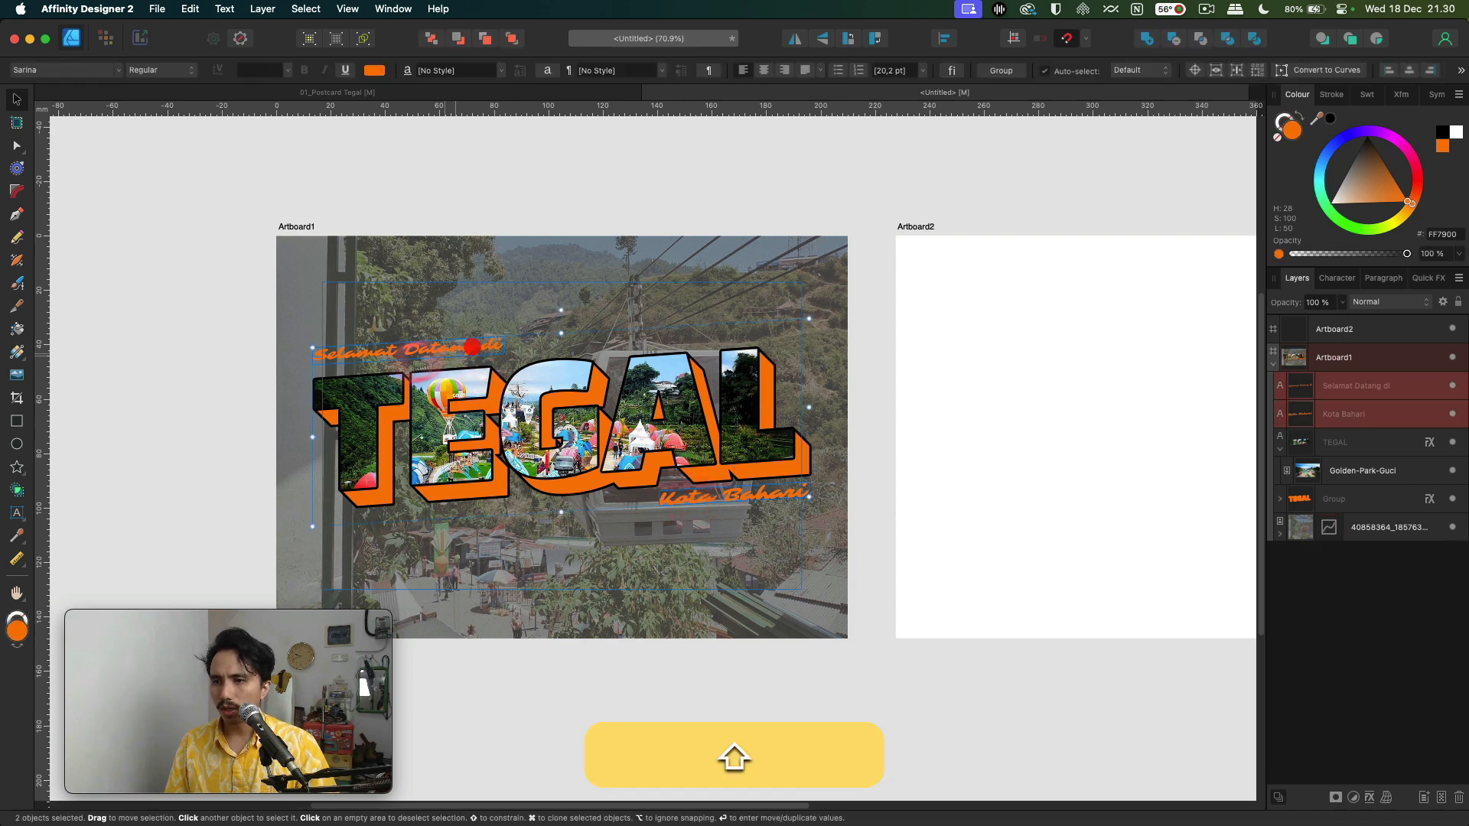
{"action": "left_click", "coordinate": [19, 636]}
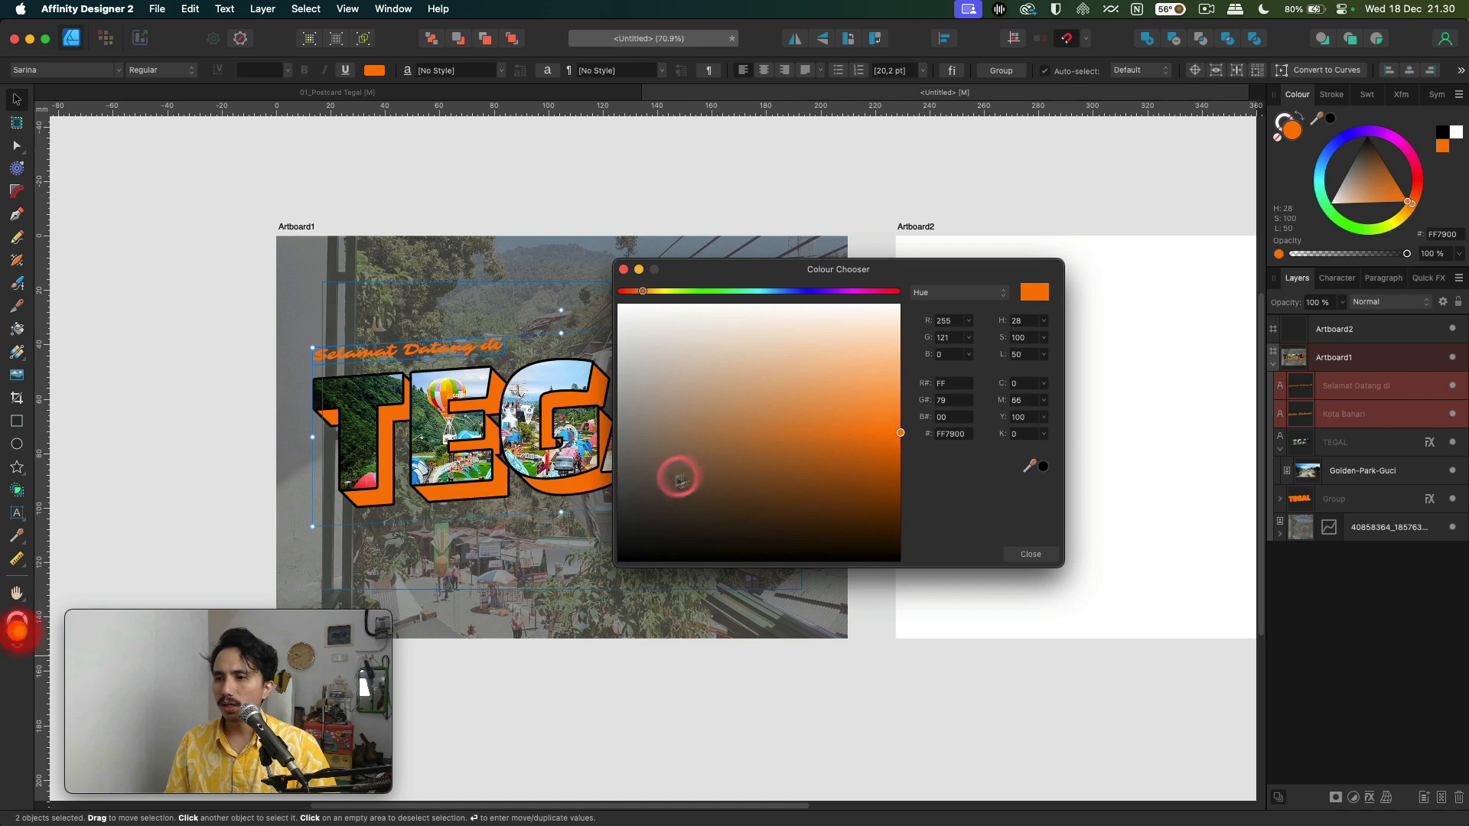
{"action": "left_click_drag", "start_coordinate": [680, 476], "coordinate": [610, 275]}
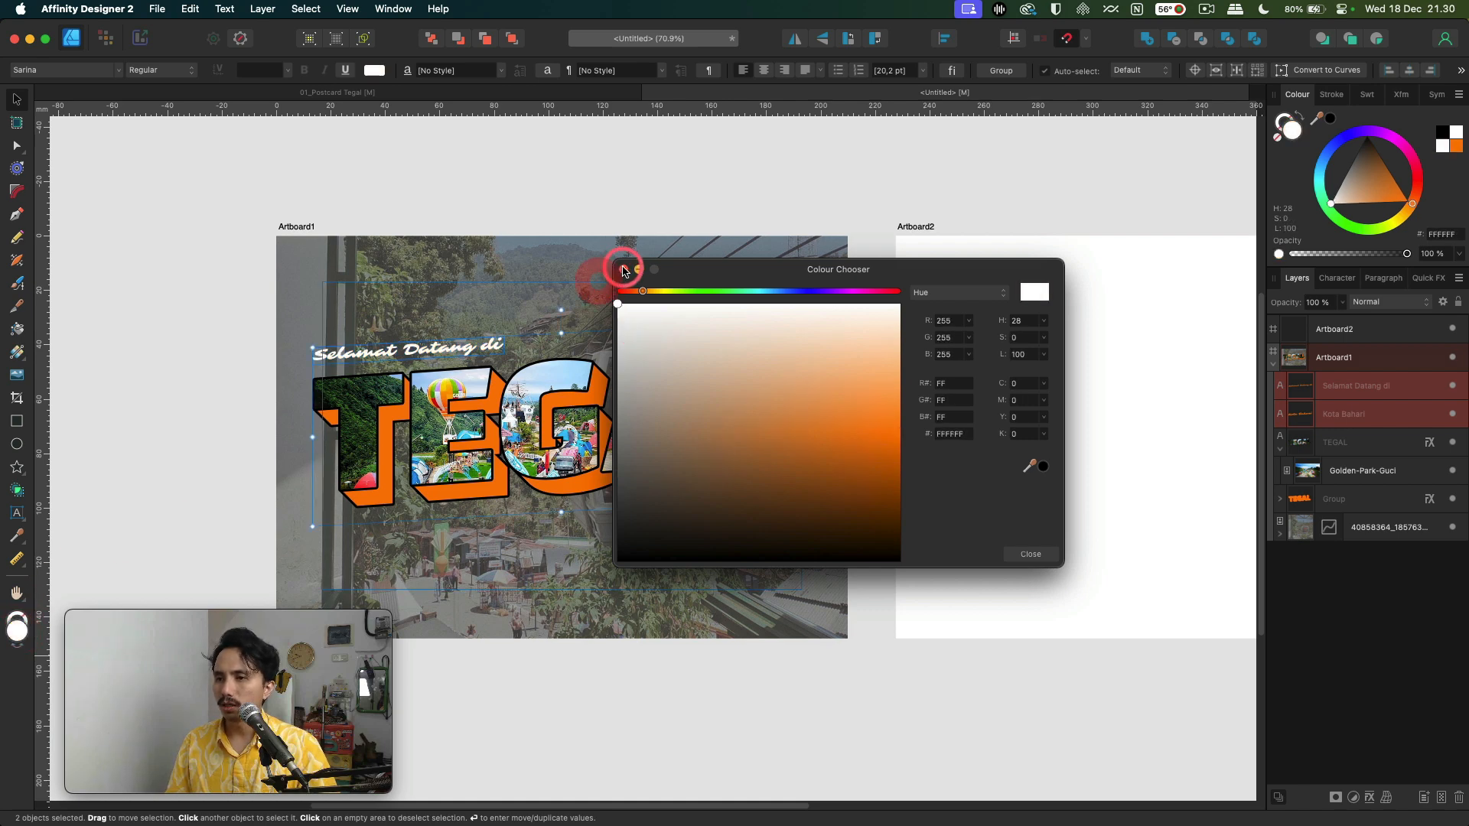
{"action": "left_click", "coordinate": [623, 271]}
{"action": "left_click", "coordinate": [541, 212]}
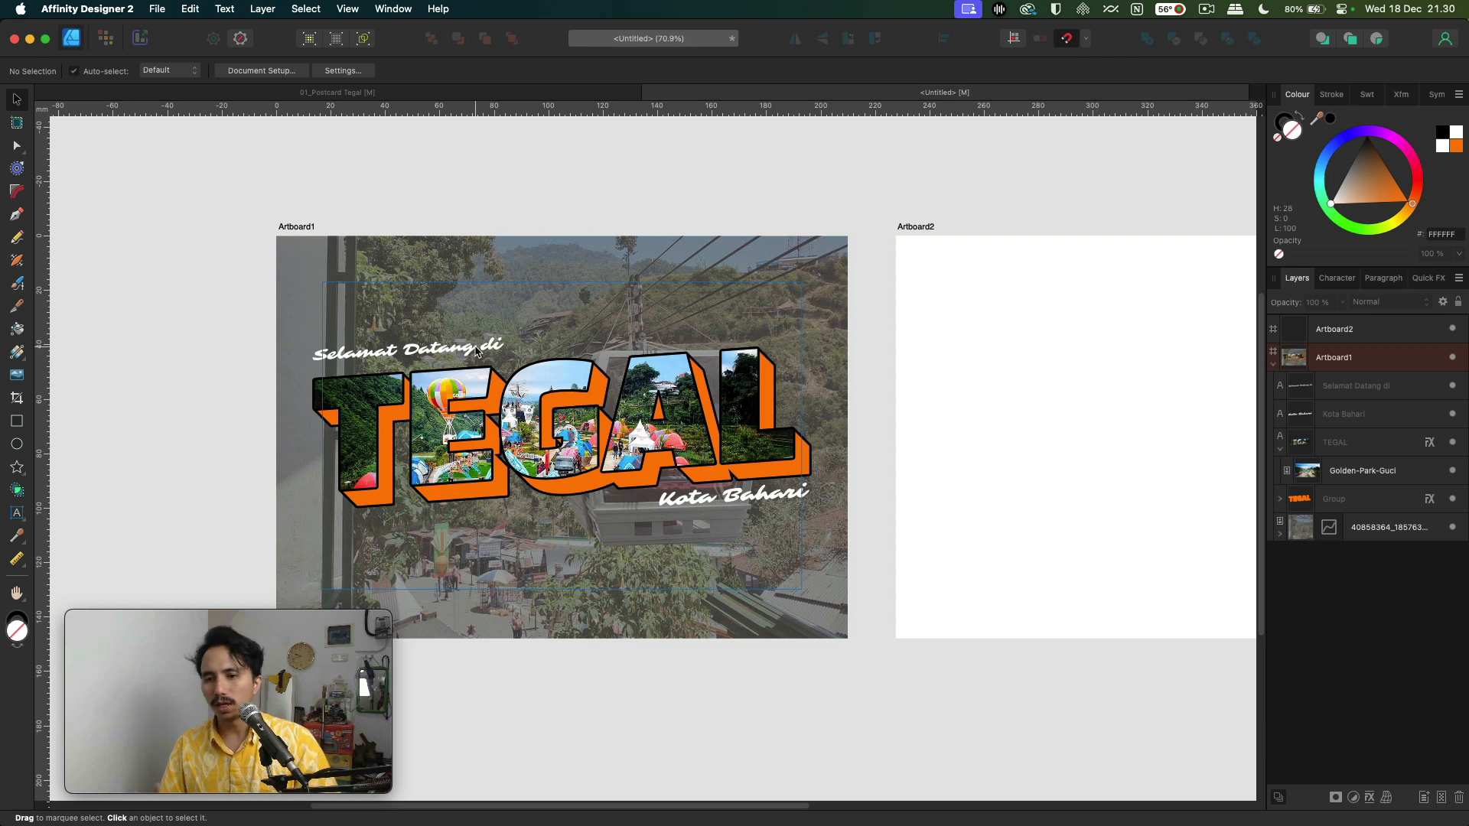
- Nudge the "Selamat Datang di" text down closer to the TEGAL lettering and deselect it
{"action": "left_click", "coordinate": [476, 351]}
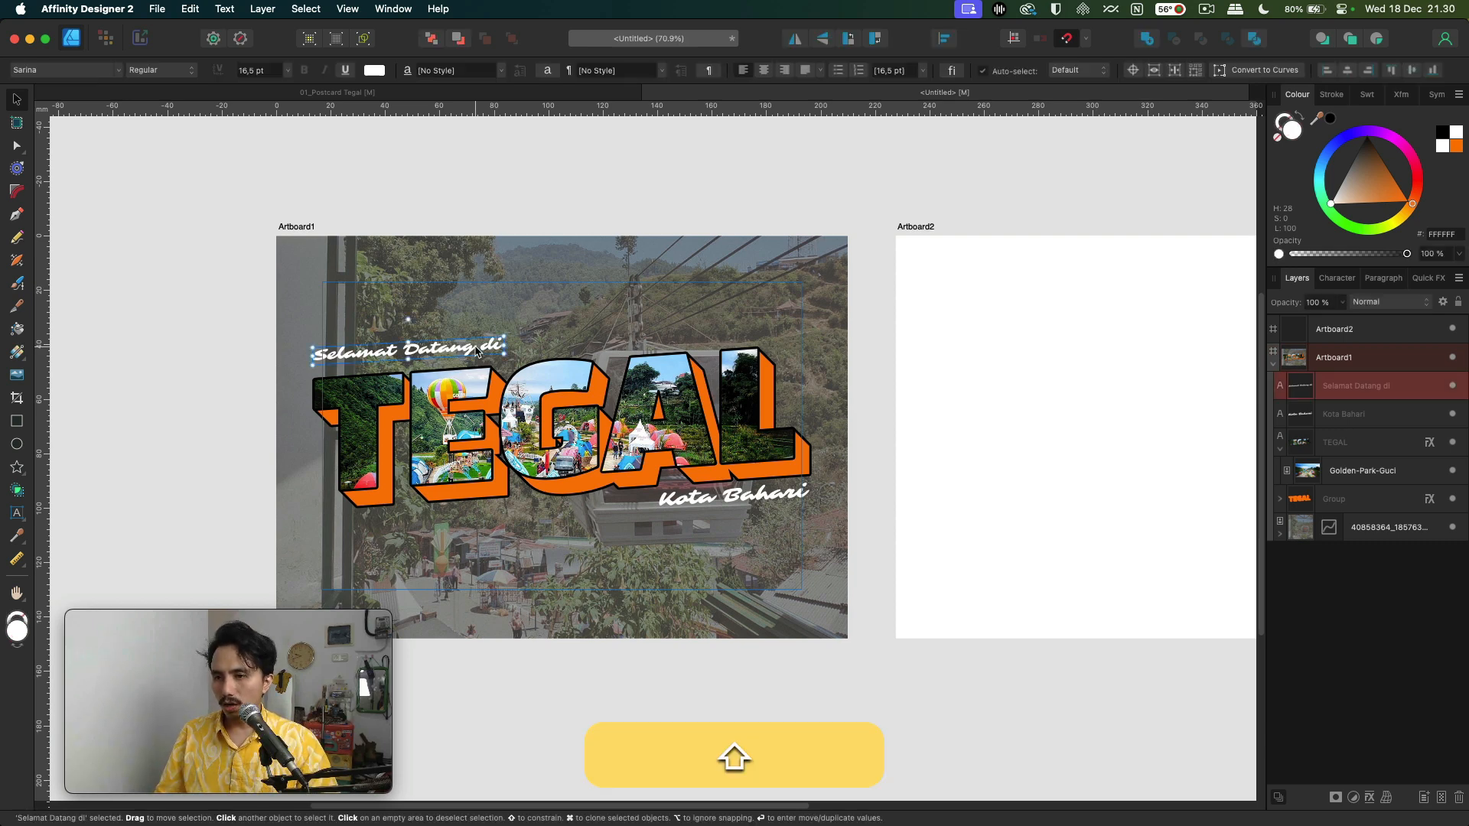
{"action": "key", "text": "shift+Down"}
{"action": "key", "text": "shift+Down"}
{"action": "key", "text": "shift+Down"}
{"action": "left_click", "coordinate": [279, 206]}
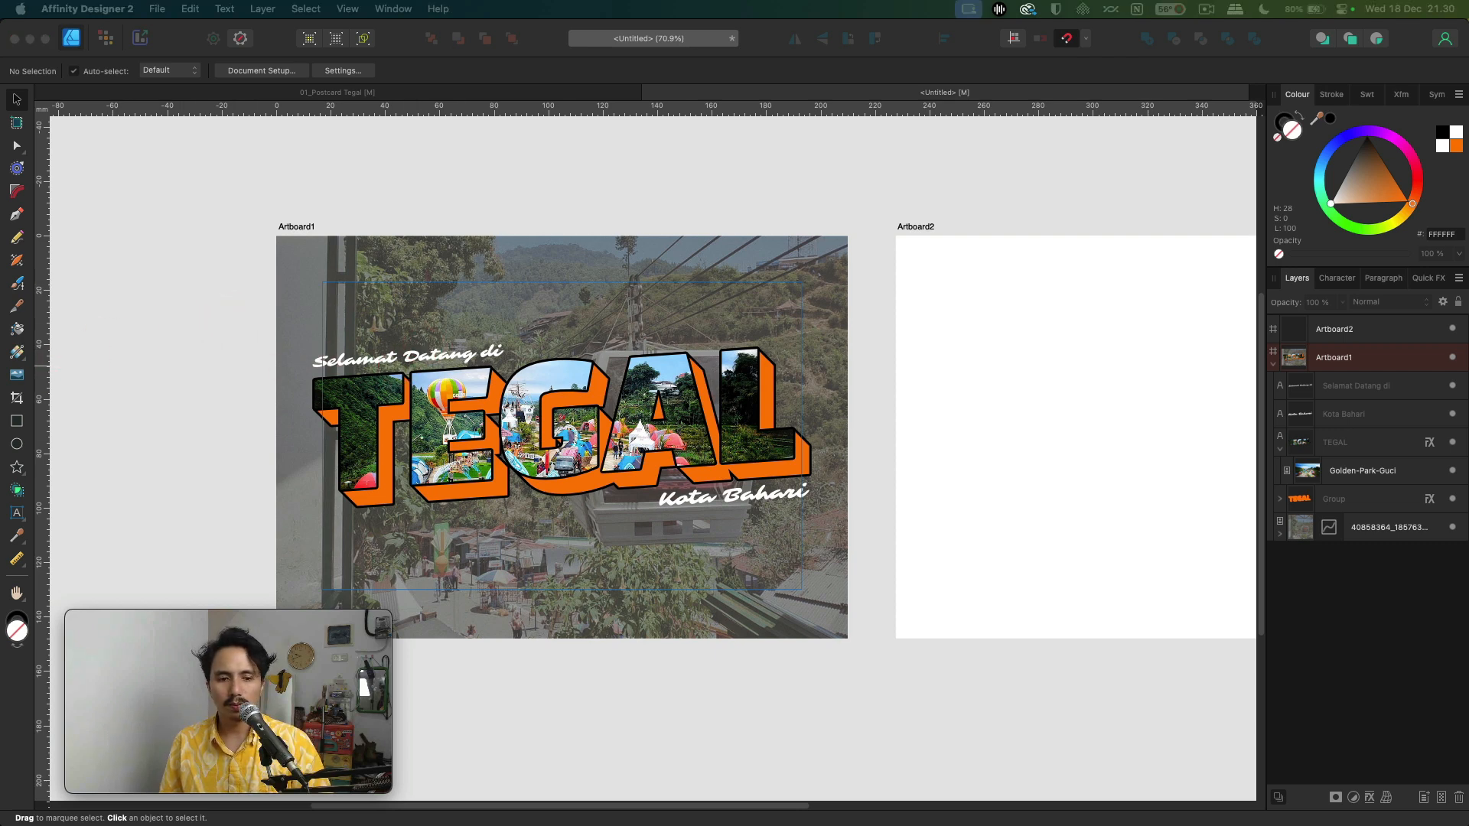
- Place the scratched concrete wall texture on Artboard1 and resize it proportionally to just cover the whole artboard
{"action": "left_click_drag", "start_coordinate": [329, 193], "coordinate": [547, 269]}
{"action": "scroll", "coordinate": [548, 270], "scroll_direction": "down", "scroll_amount": 4}
{"action": "scroll", "coordinate": [528, 283], "scroll_direction": "up", "scroll_amount": 3}
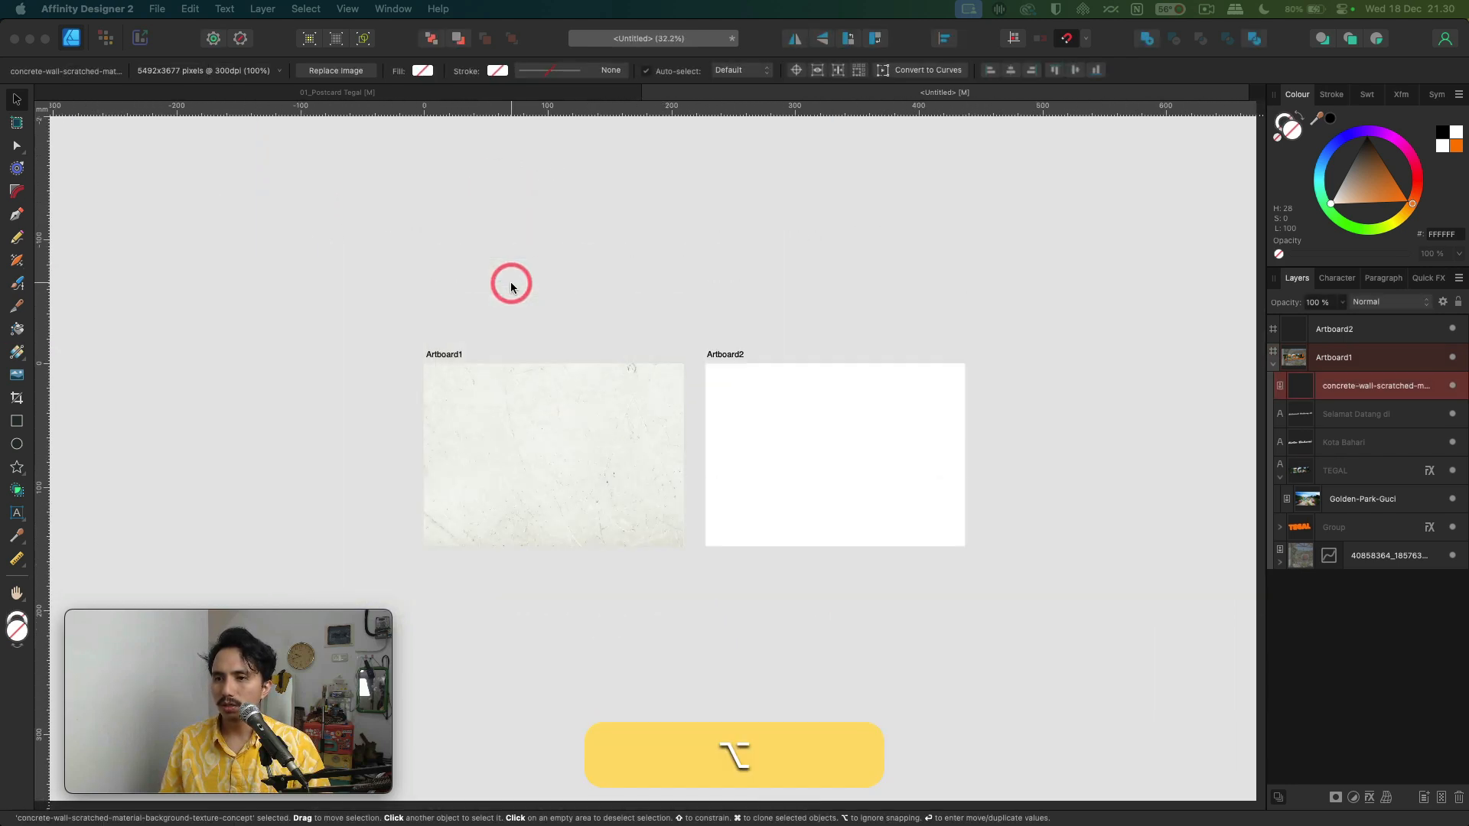
{"action": "left_click_drag", "start_coordinate": [266, 188], "coordinate": [389, 336]}
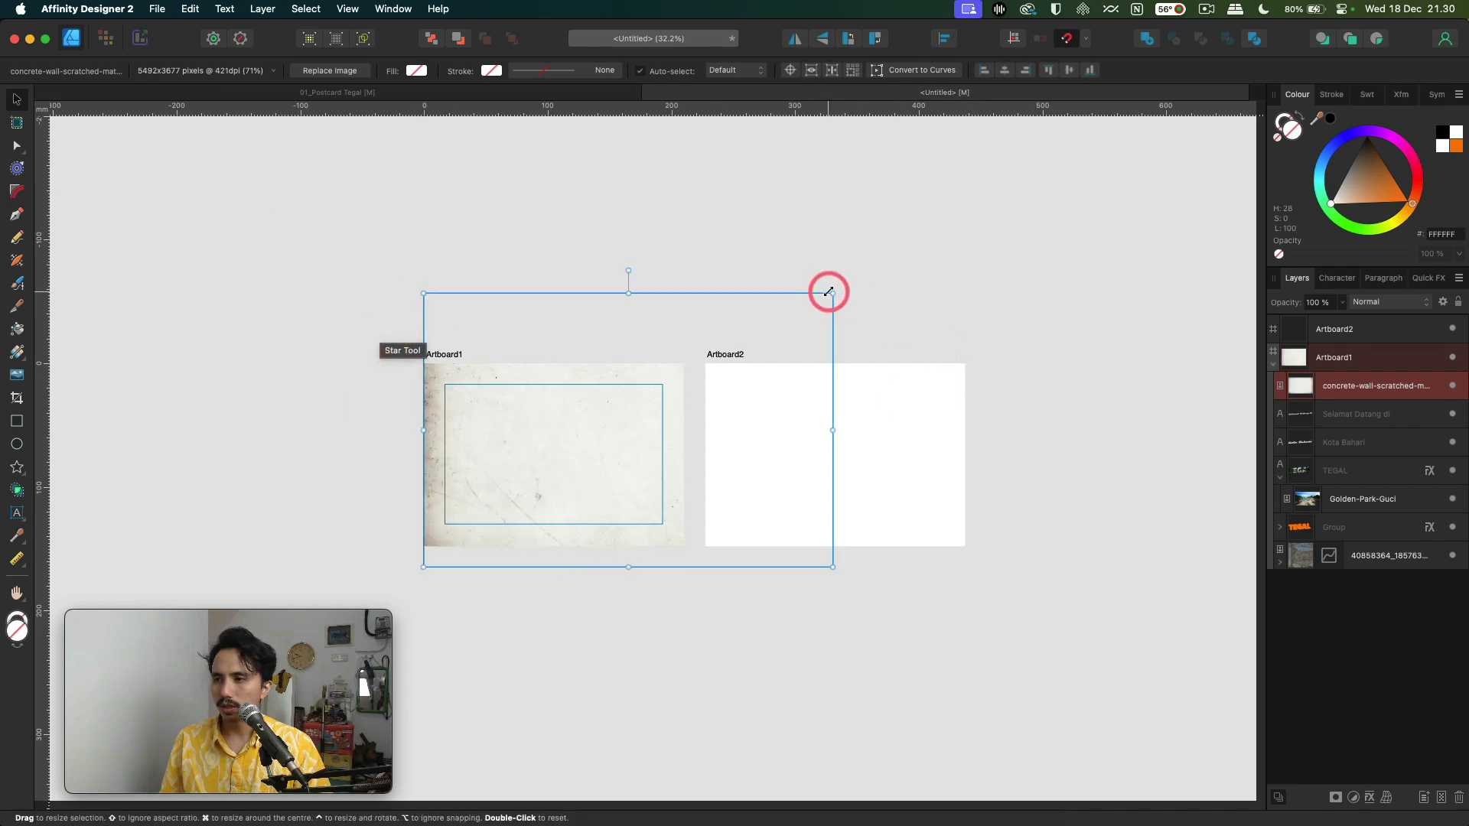
{"action": "left_click_drag", "start_coordinate": [824, 291], "coordinate": [694, 323]}
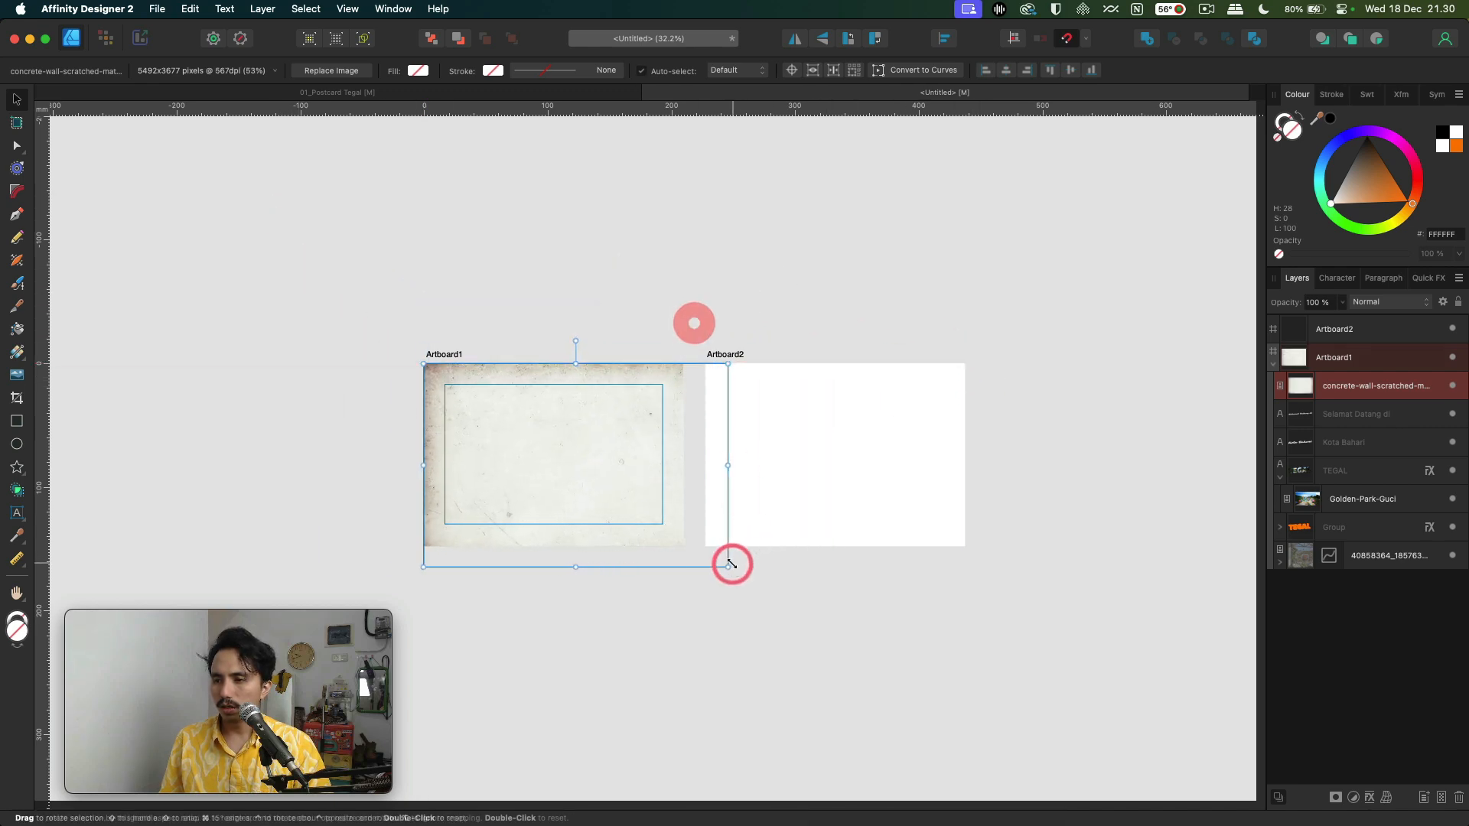
{"action": "left_click_drag", "start_coordinate": [727, 567], "coordinate": [656, 533]}
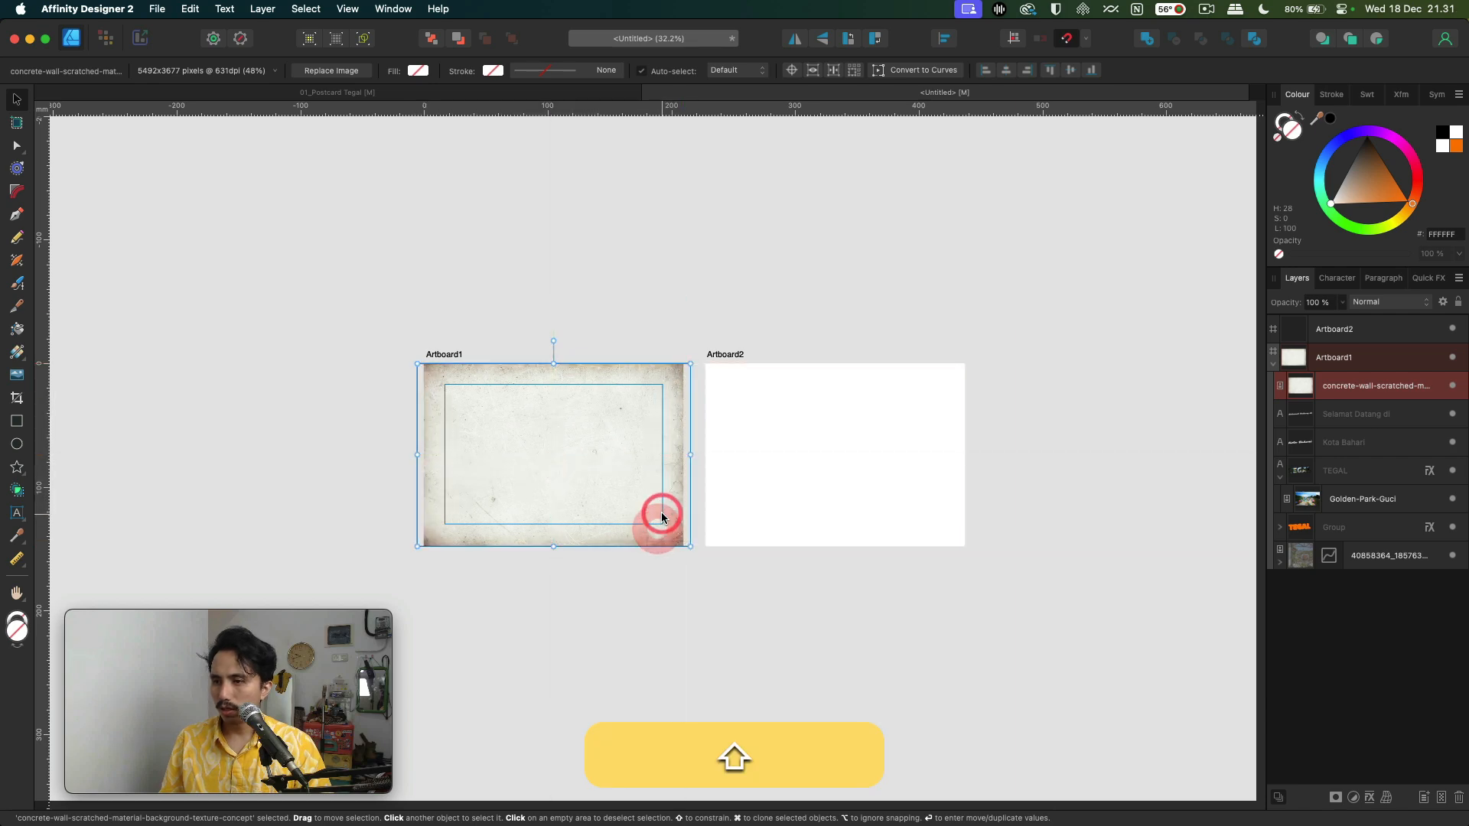
- Order the concrete texture directly above the cable car photo, behind the lettering, and set its blend mode to Multiply
{"action": "key", "text": "super"}
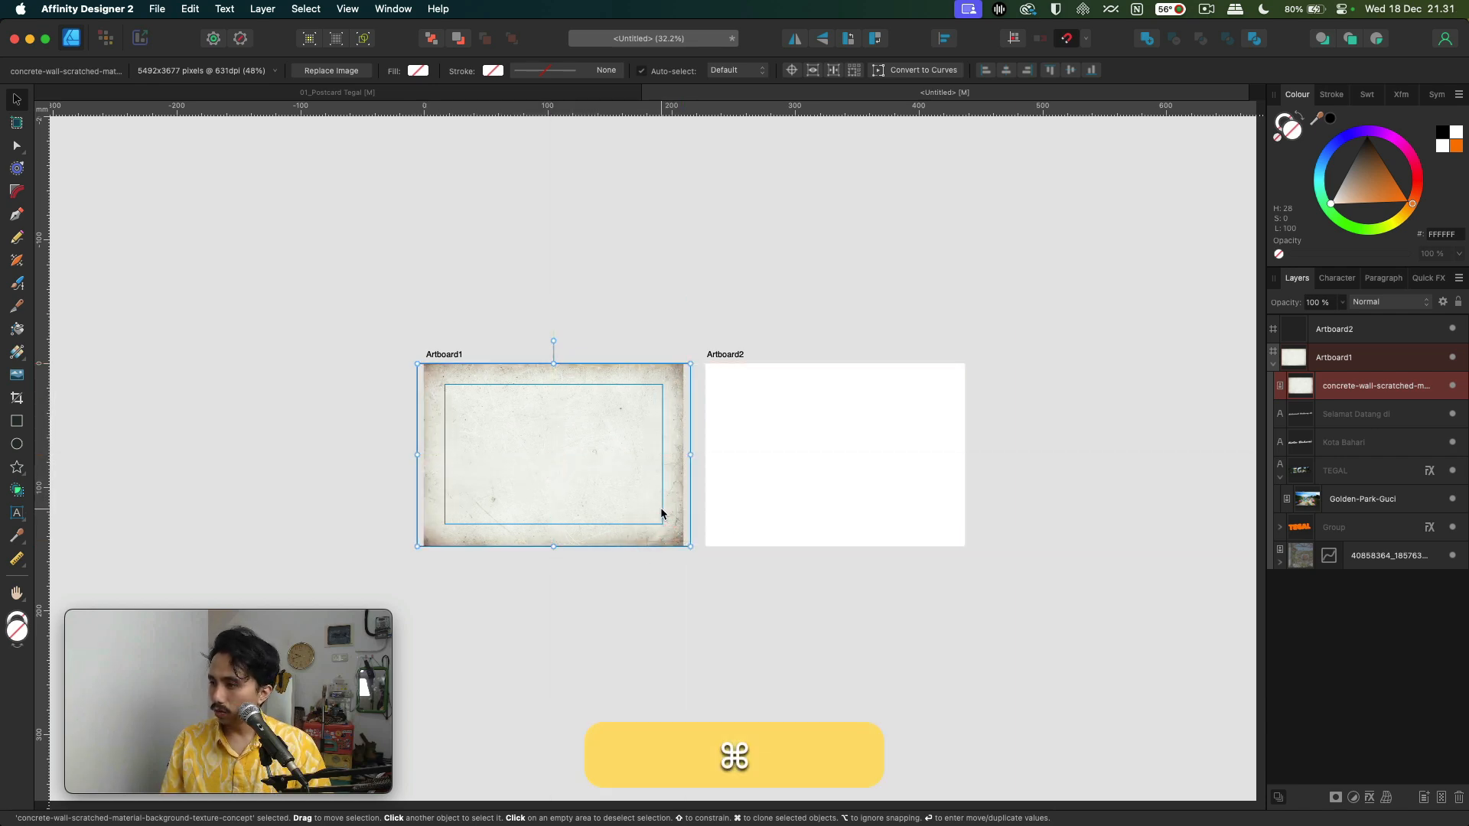
{"action": "key", "text": "shift+super+bracketleft"}
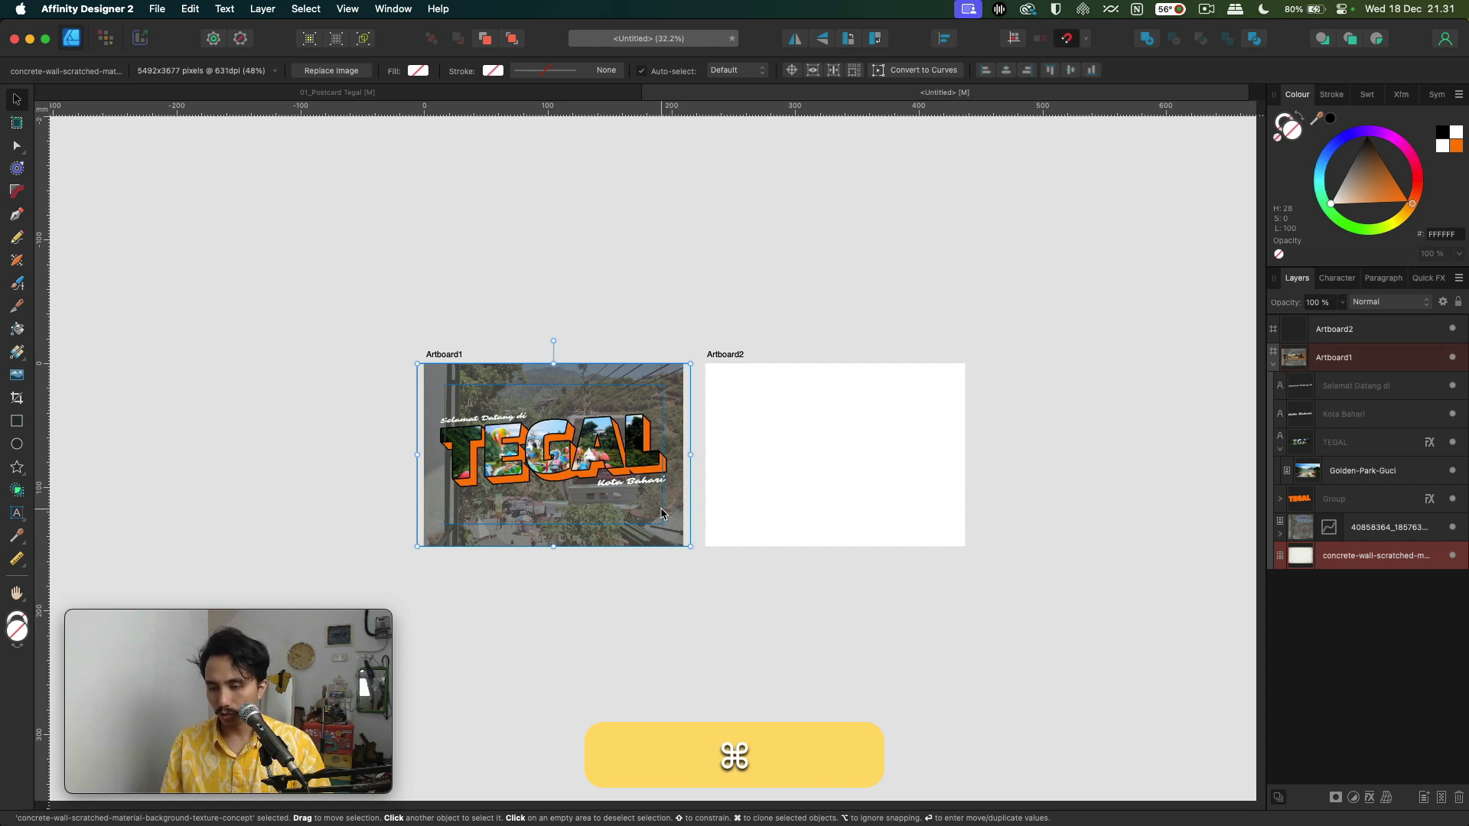
{"action": "key", "text": "super+bracketright"}
{"action": "scroll", "coordinate": [562, 484], "scroll_direction": "up", "scroll_amount": 5}
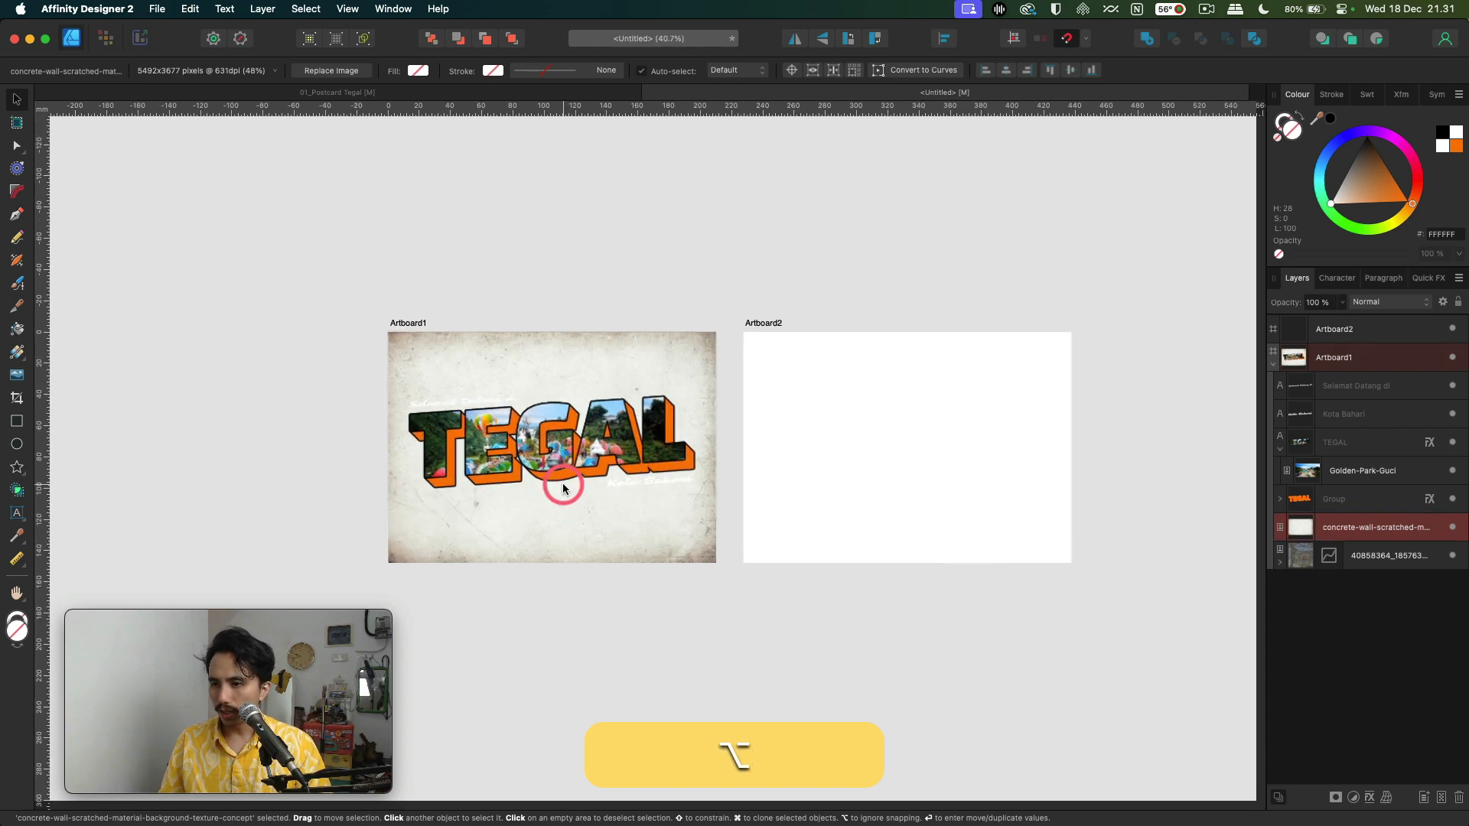
{"action": "left_click", "coordinate": [1371, 306]}
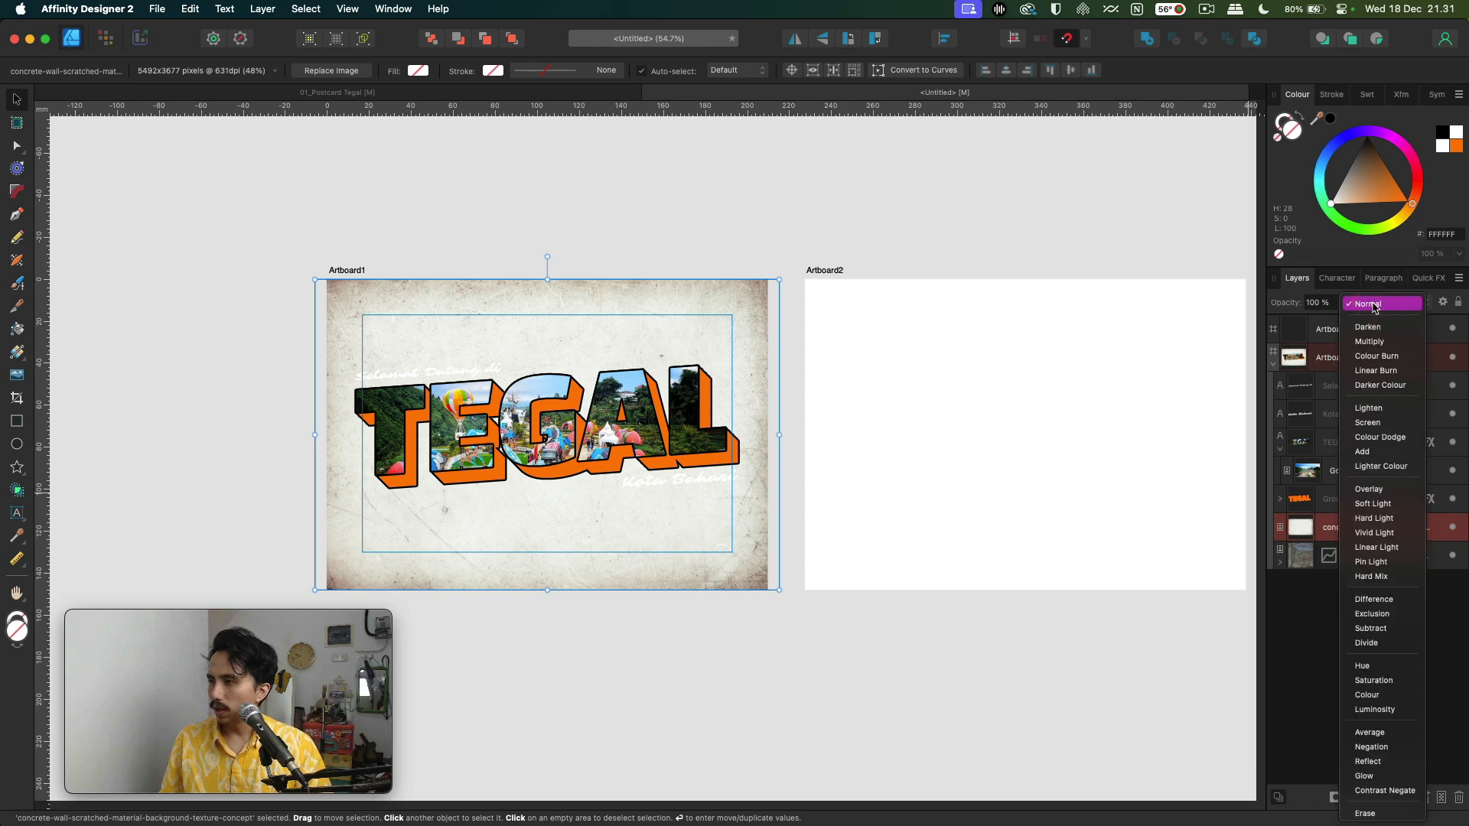
{"action": "left_click", "coordinate": [1370, 342]}
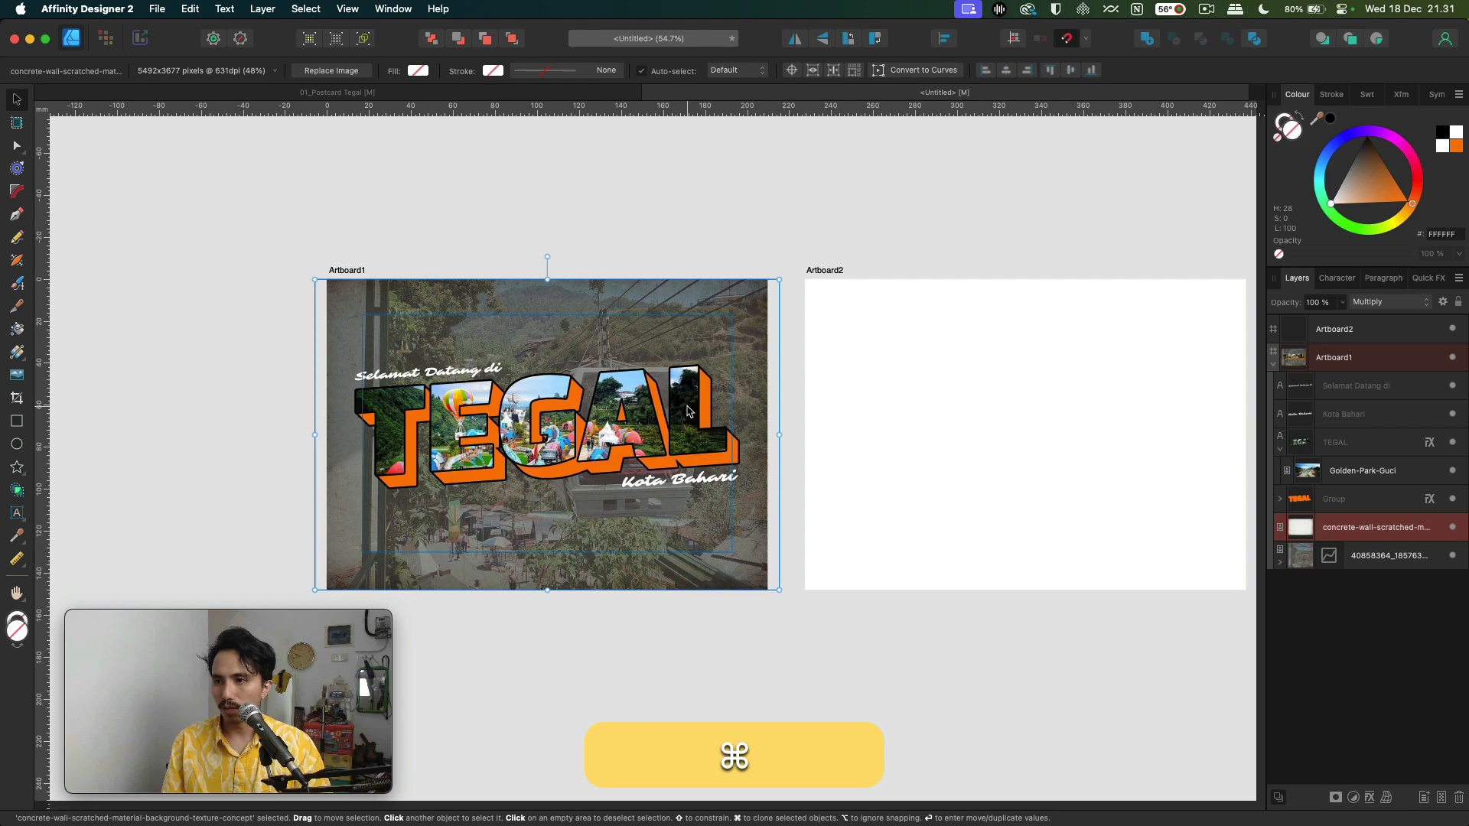
- Duplicate the Multiply concrete texture in place to strengthen the worn look, and deselect it
{"action": "key", "text": "super+j"}
{"action": "scroll", "coordinate": [329, 290], "scroll_direction": "up", "scroll_amount": 6}
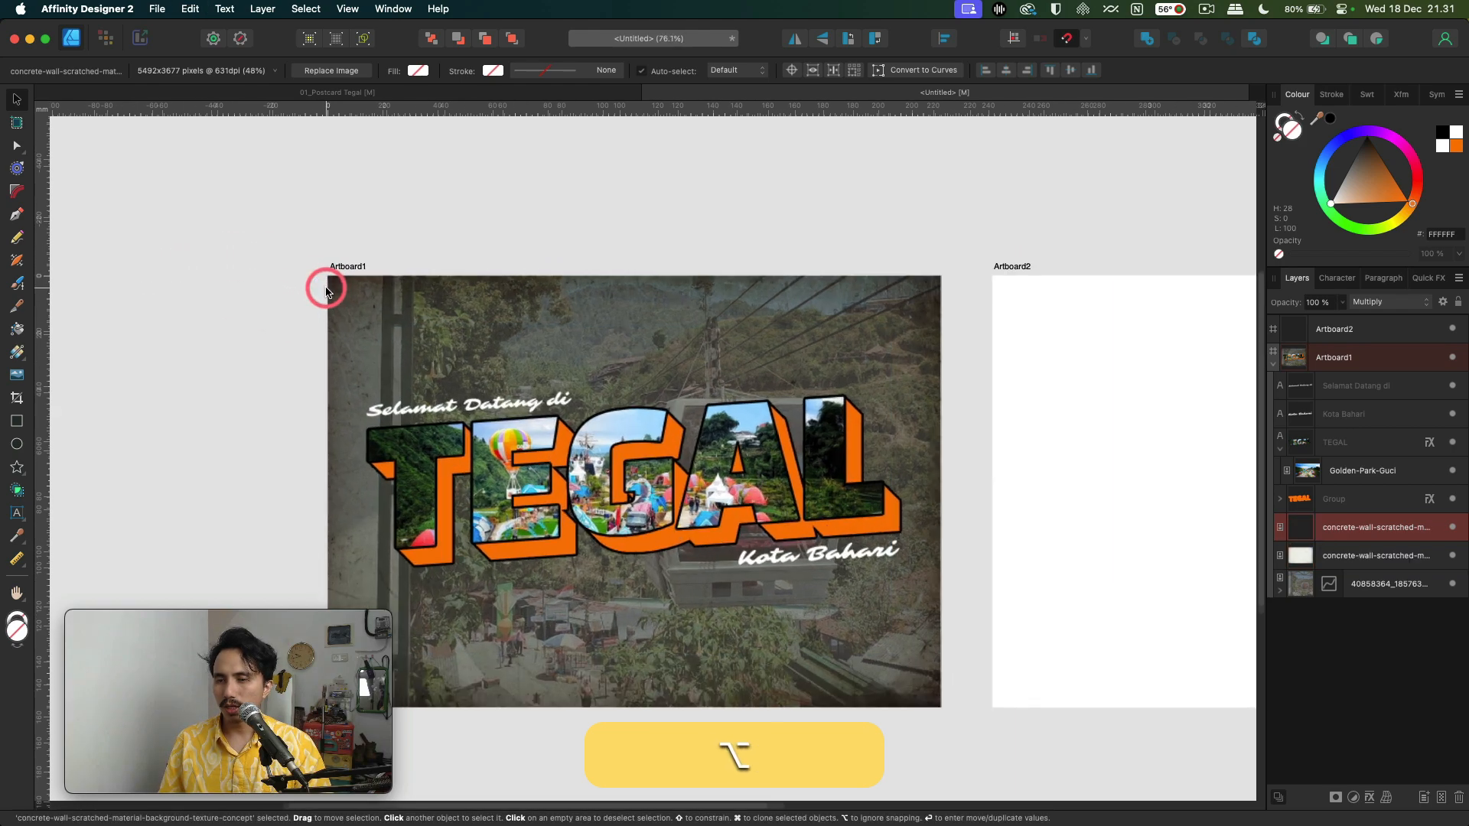
{"action": "scroll", "coordinate": [387, 352], "scroll_direction": "up", "scroll_amount": 1}
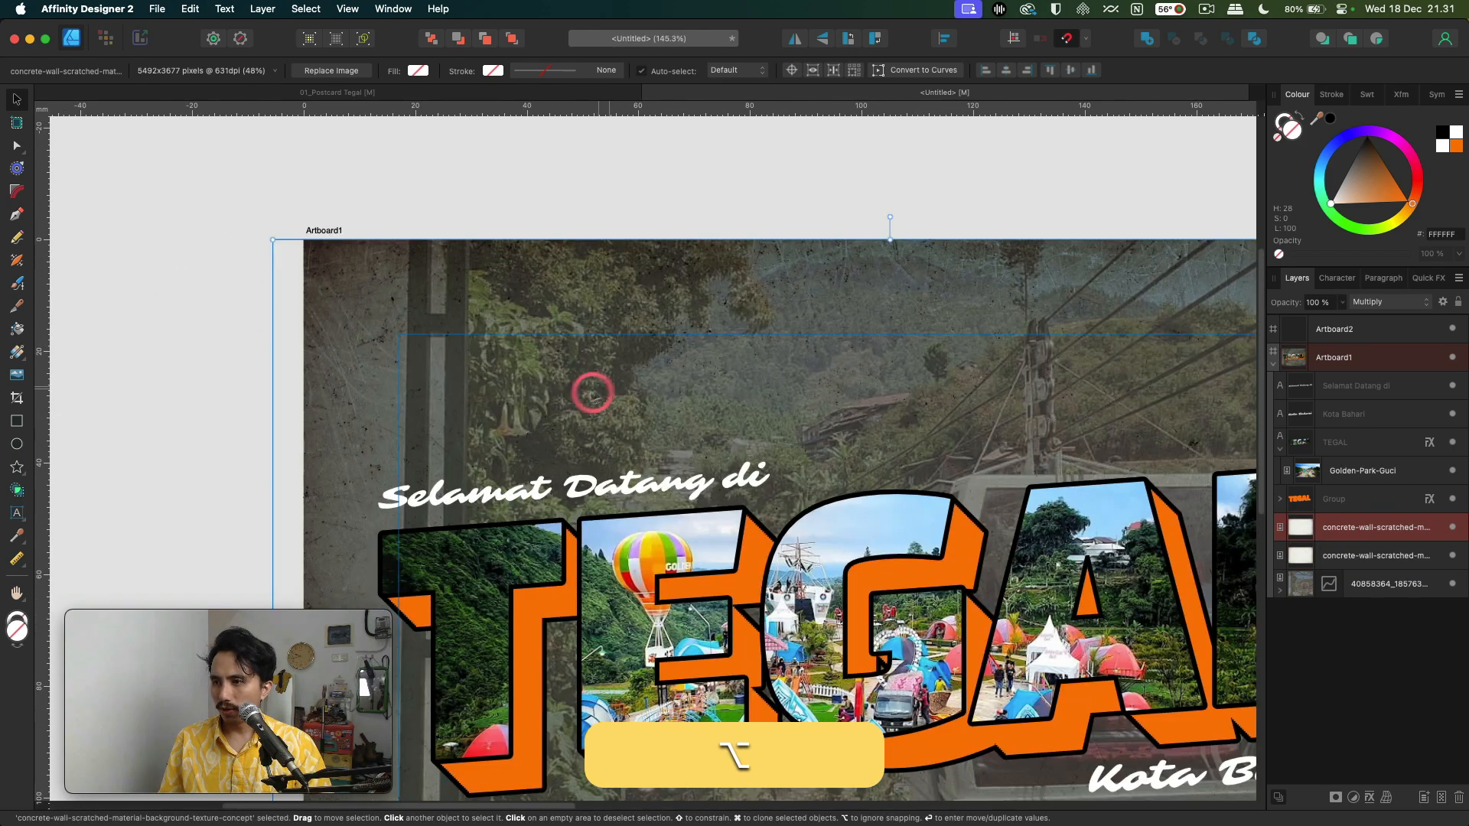
{"action": "scroll", "coordinate": [589, 393], "scroll_direction": "down", "scroll_amount": 4}
{"action": "left_click_drag", "start_coordinate": [648, 296], "coordinate": [496, 199]}
{"action": "left_click", "coordinate": [602, 235]}
- Draw a rectangle covering all of Artboard1 and give it a yellow fill (FFC200) with no stroke
{"action": "left_click", "coordinate": [13, 422]}
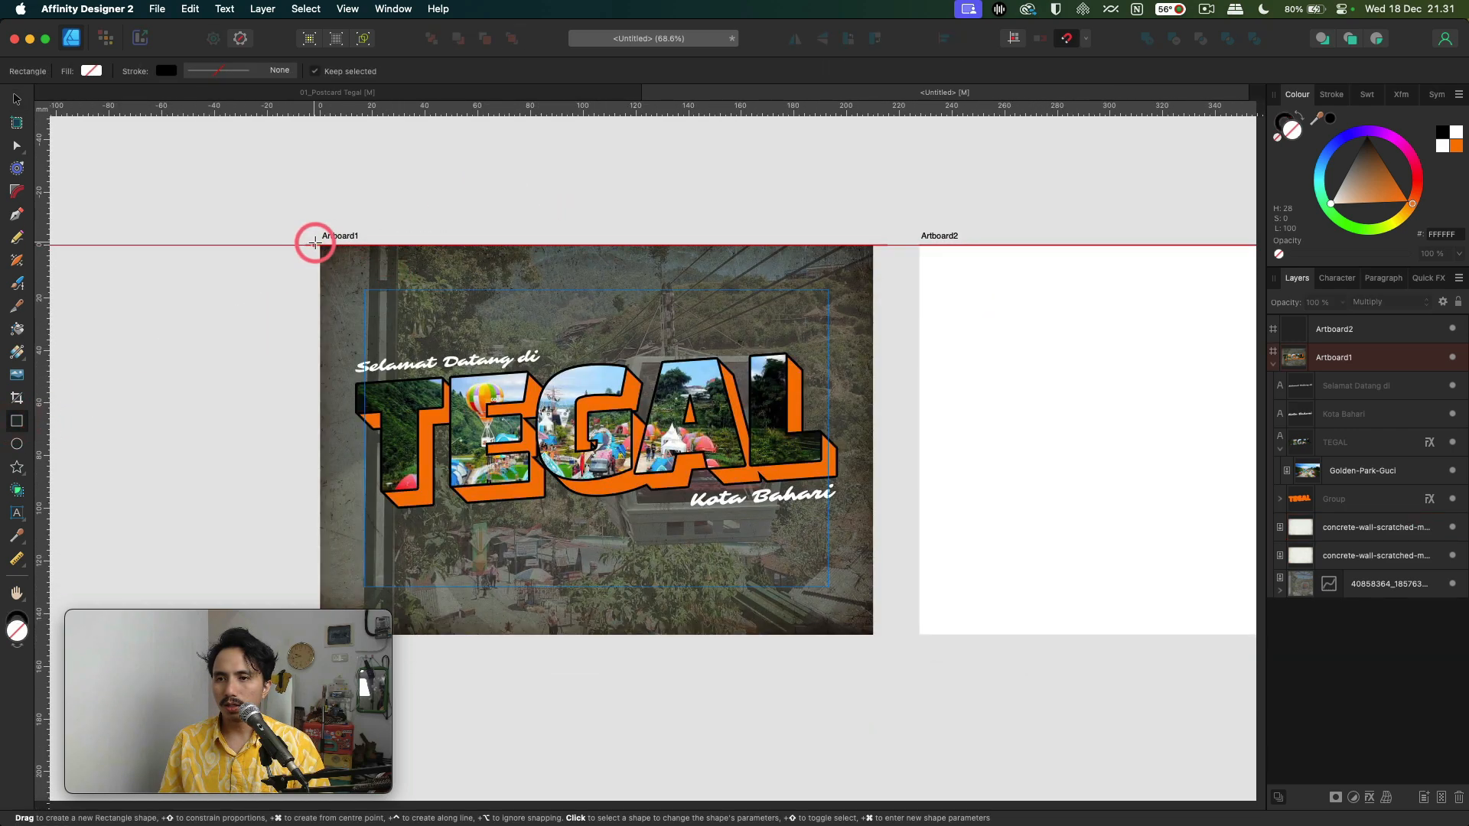
{"action": "mouse_move", "coordinate": [318, 243]}
{"action": "left_mouse_down"}
{"action": "mouse_move", "coordinate": [590, 397]}
{"action": "mouse_move", "coordinate": [770, 581]}
{"action": "mouse_move", "coordinate": [872, 632]}
{"action": "left_mouse_up"}
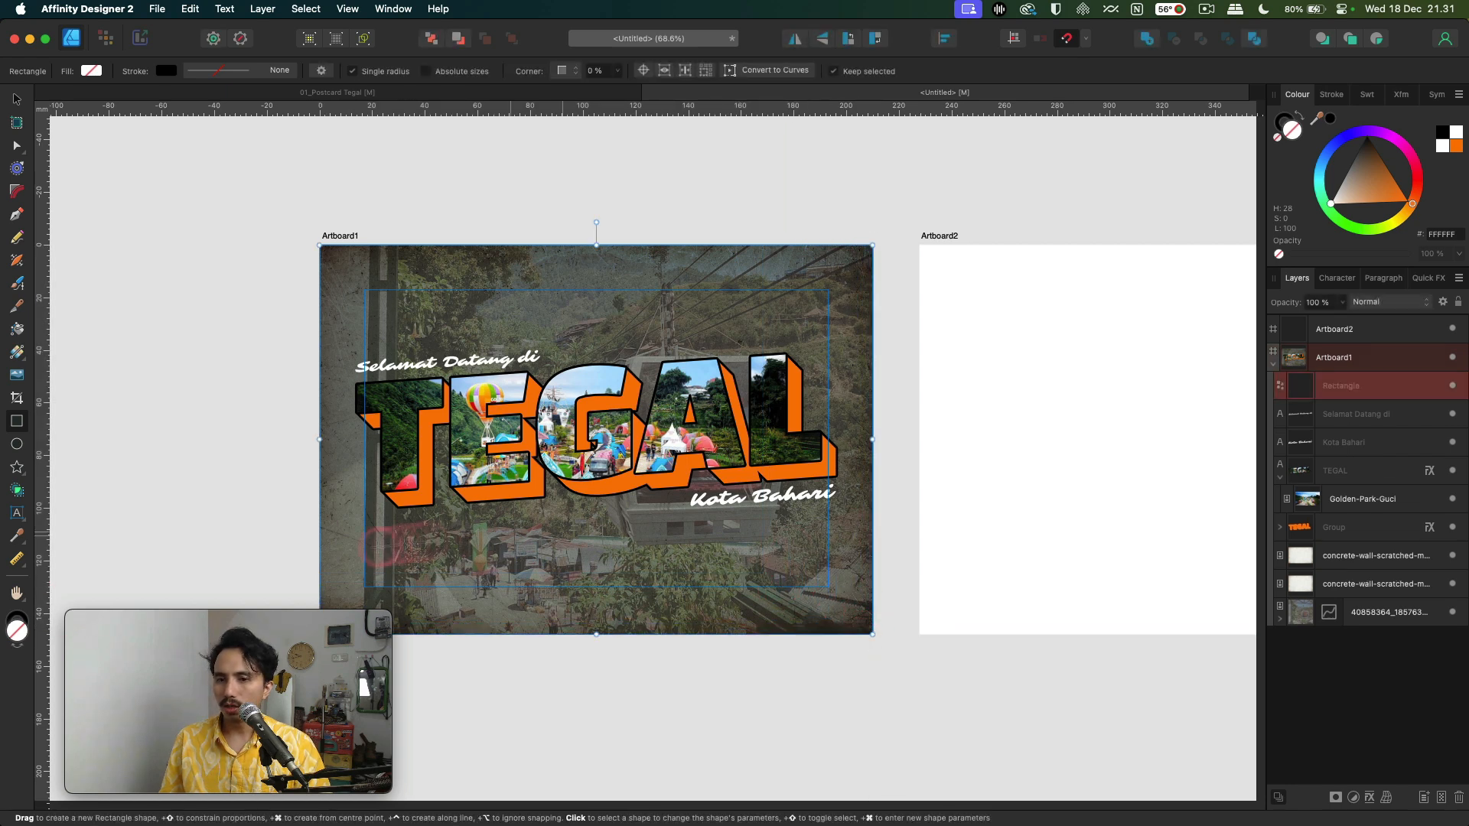
{"action": "left_click", "coordinate": [13, 623]}
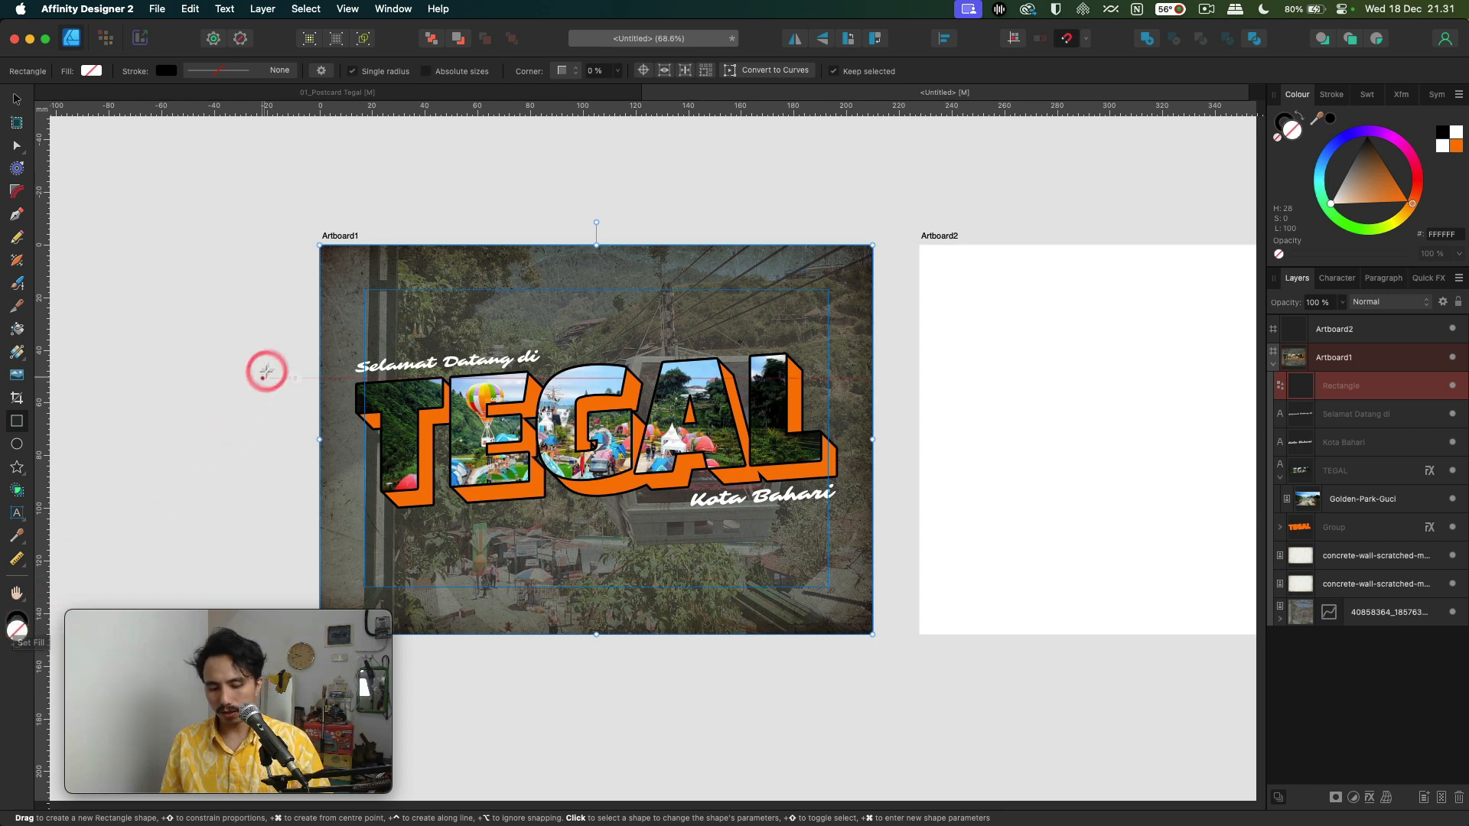
{"action": "key", "text": "shift+x"}
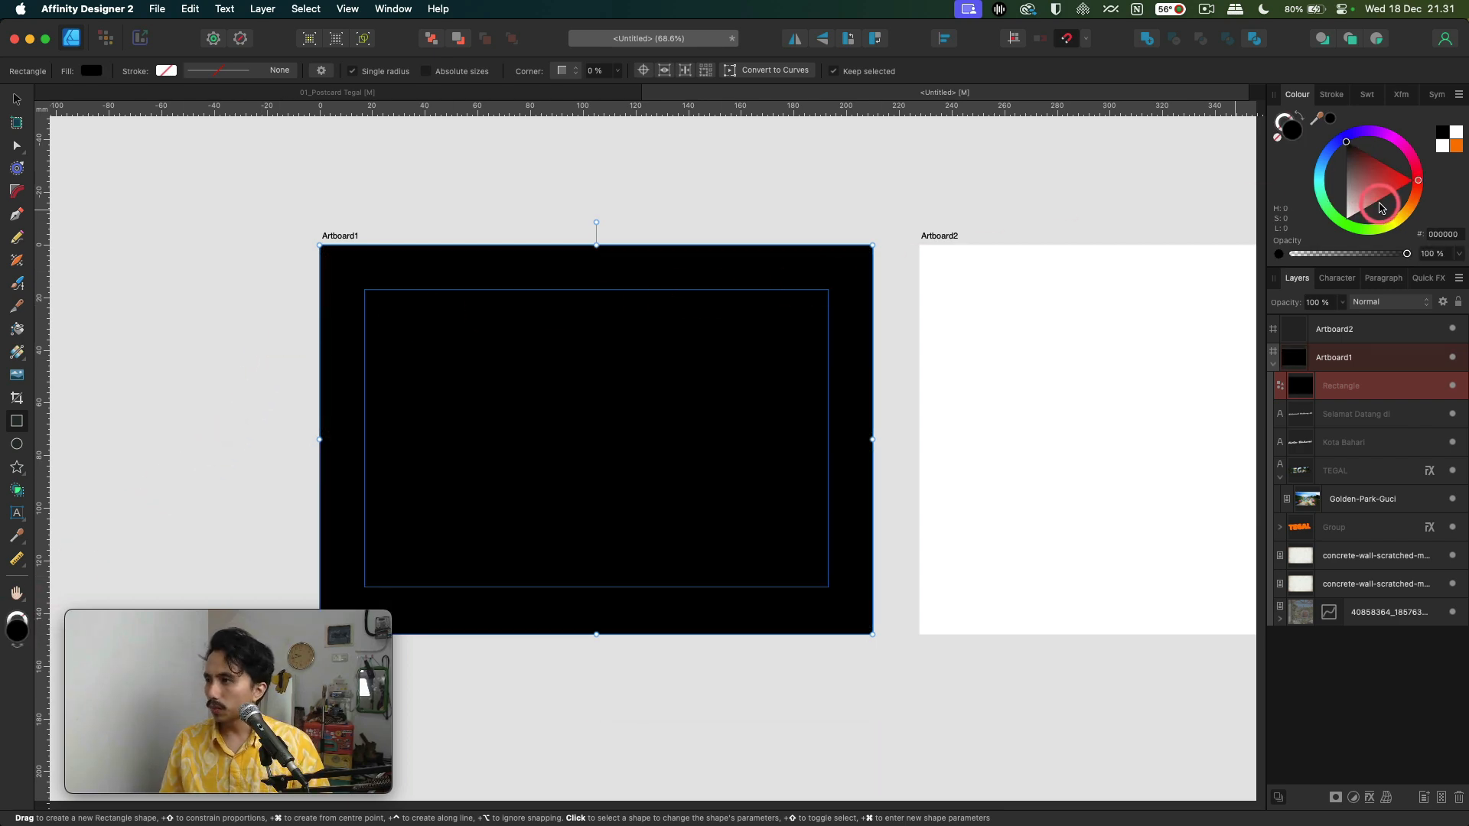
{"action": "left_click_drag", "start_coordinate": [1392, 224], "coordinate": [1400, 217]}
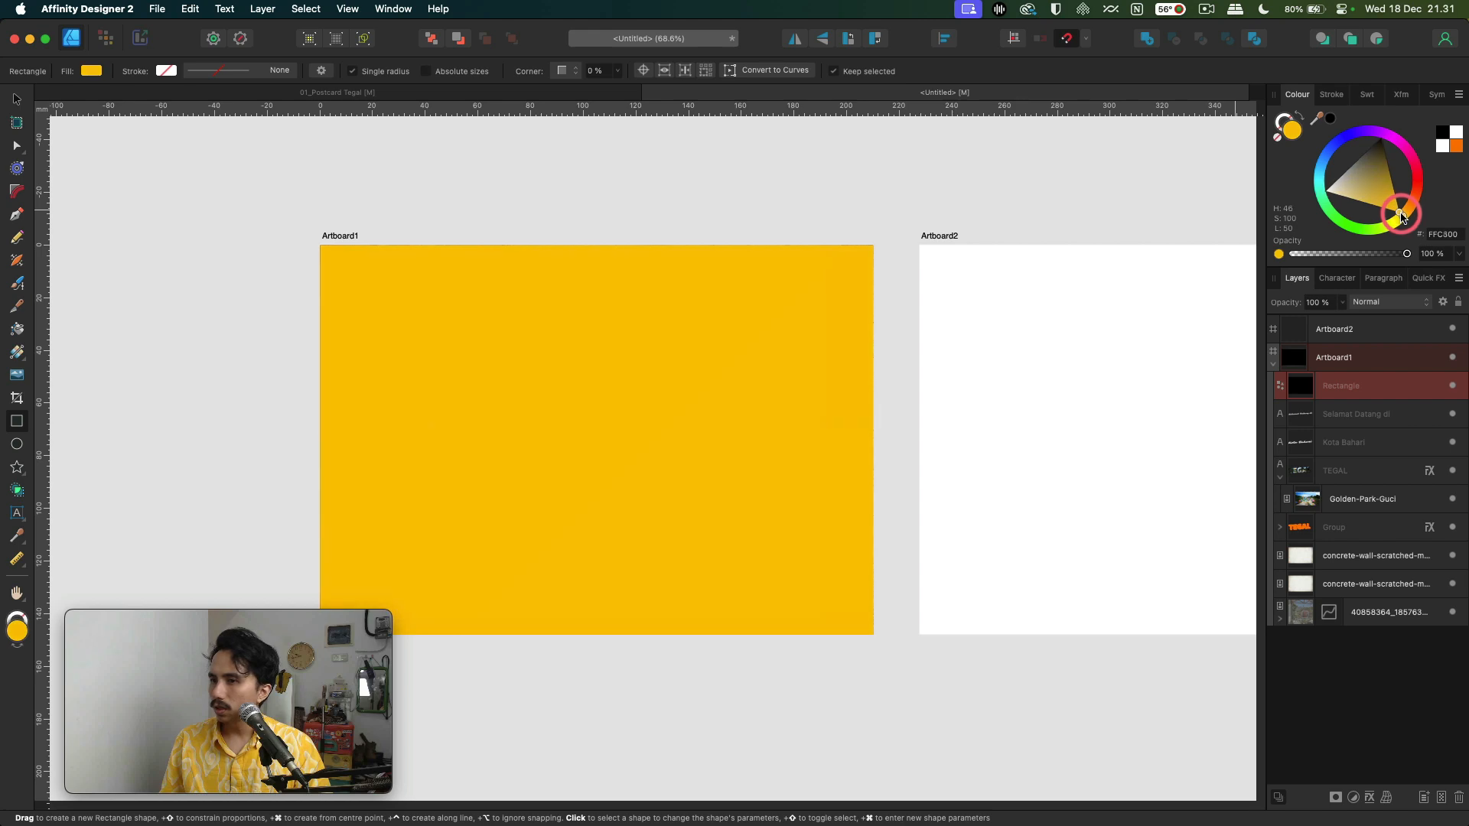
- Blend the yellow rectangle as Soft Light at 35 % opacity and lock its layer
{"action": "left_click", "coordinate": [1382, 303]}
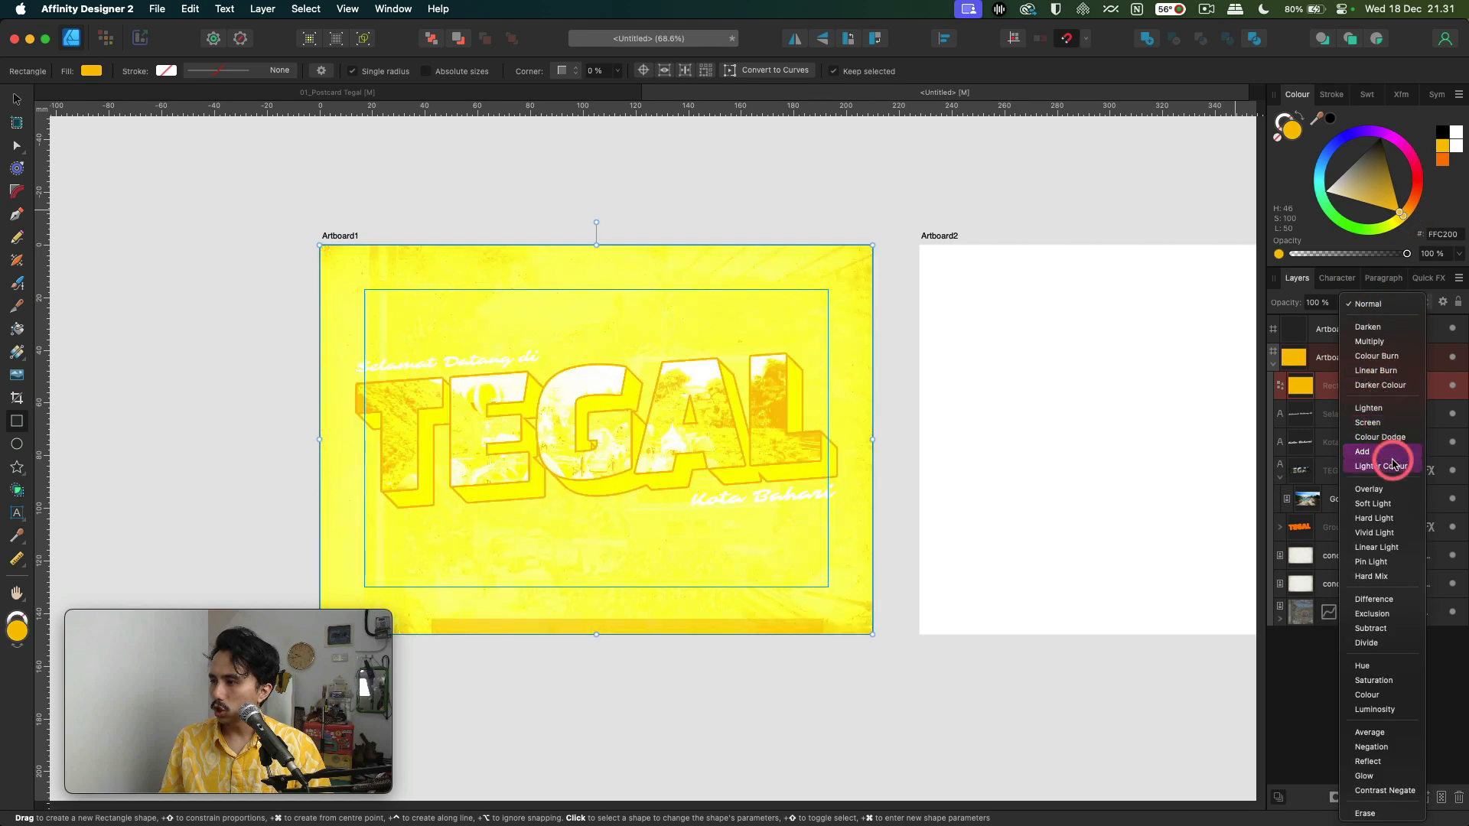
{"action": "left_click", "coordinate": [1373, 504]}
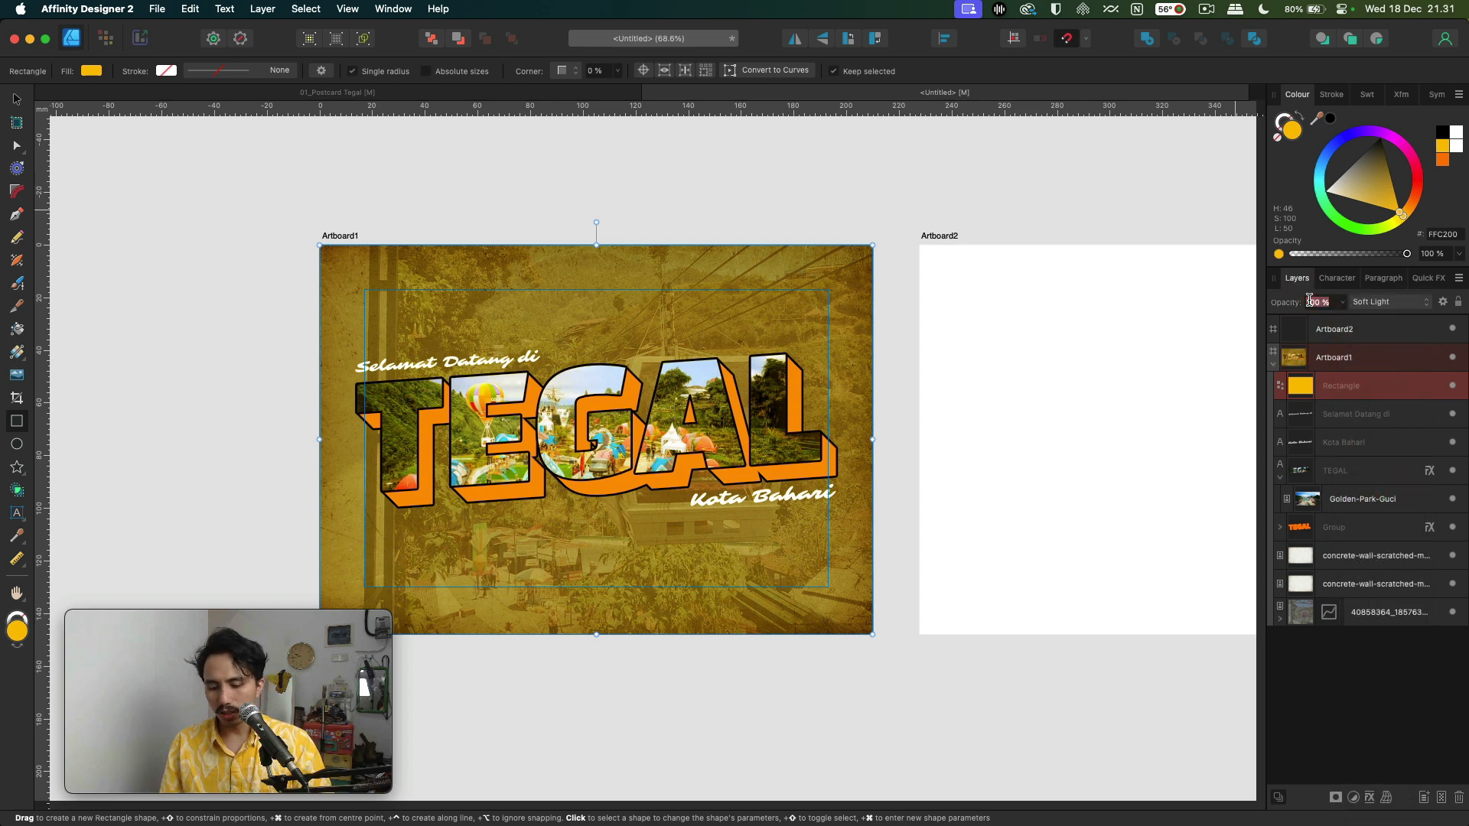
{"action": "type", "text": "35"}
{"action": "key", "text": "Return"}
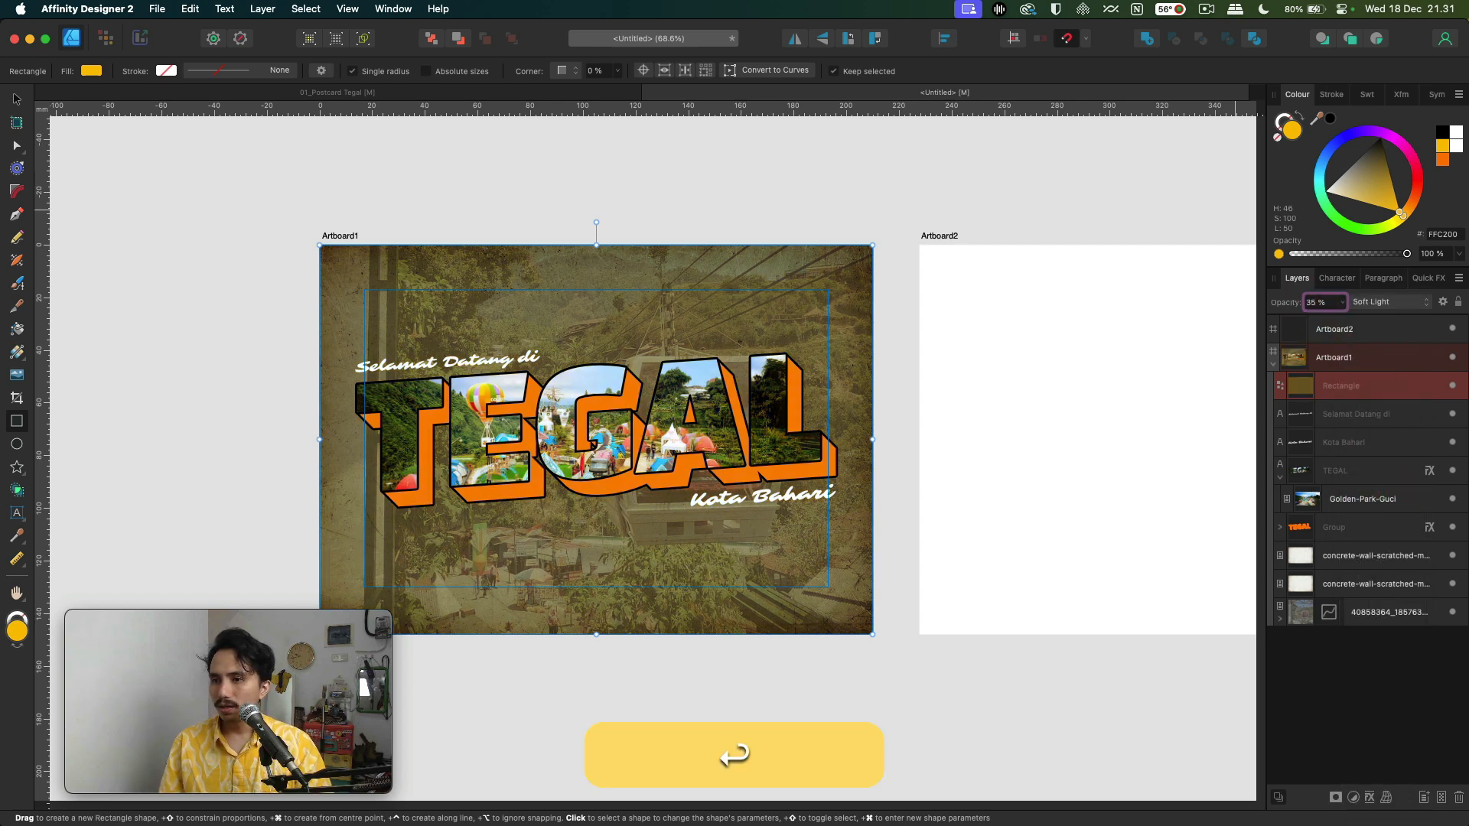
{"action": "left_click", "coordinate": [1439, 387]}
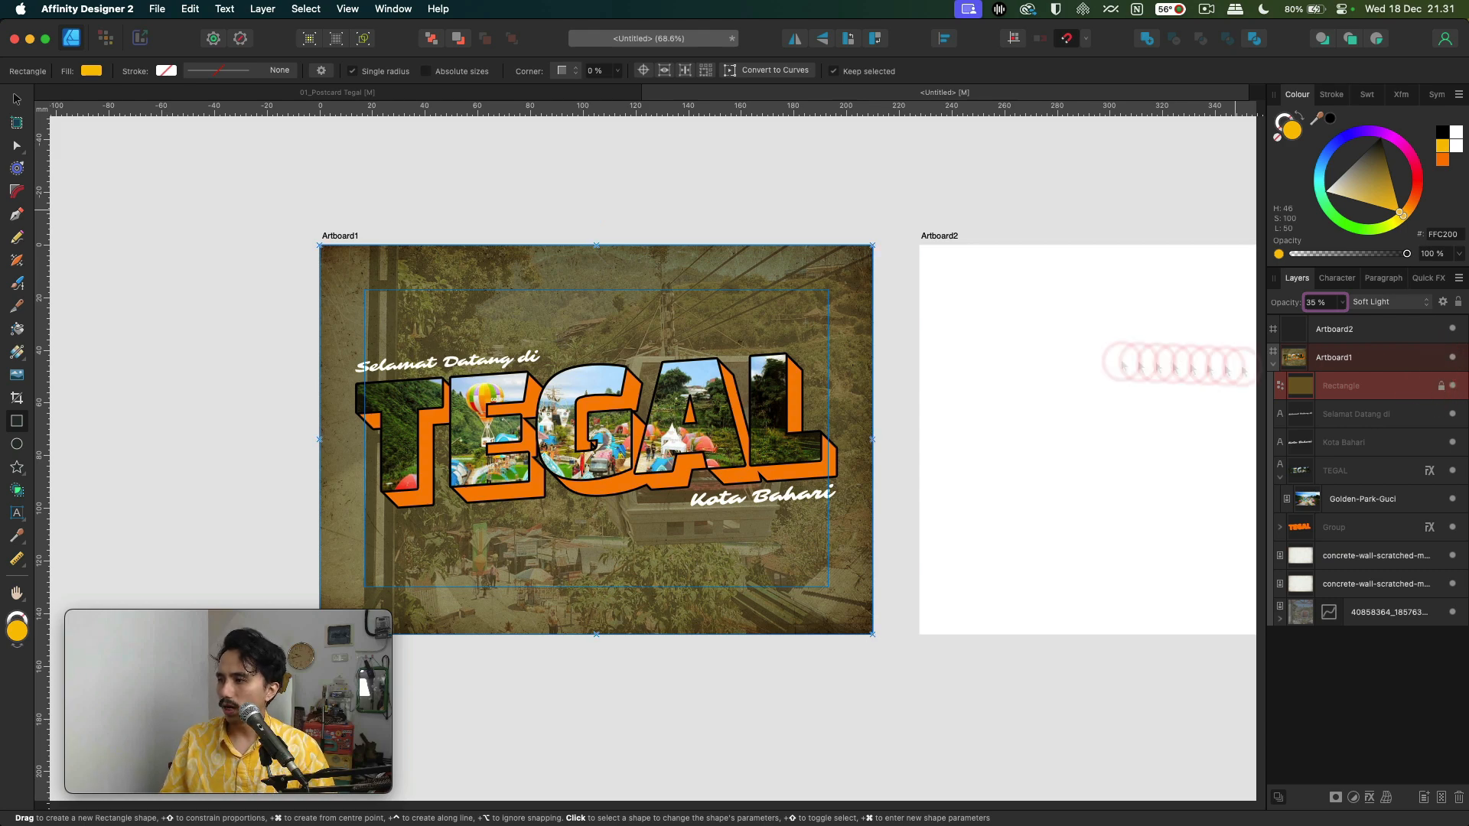
- Recolour the Soft Light overlay rectangle to orange (FF7500) and deselect it
{"action": "scroll", "coordinate": [812, 376], "scroll_direction": "down", "scroll_amount": 3}
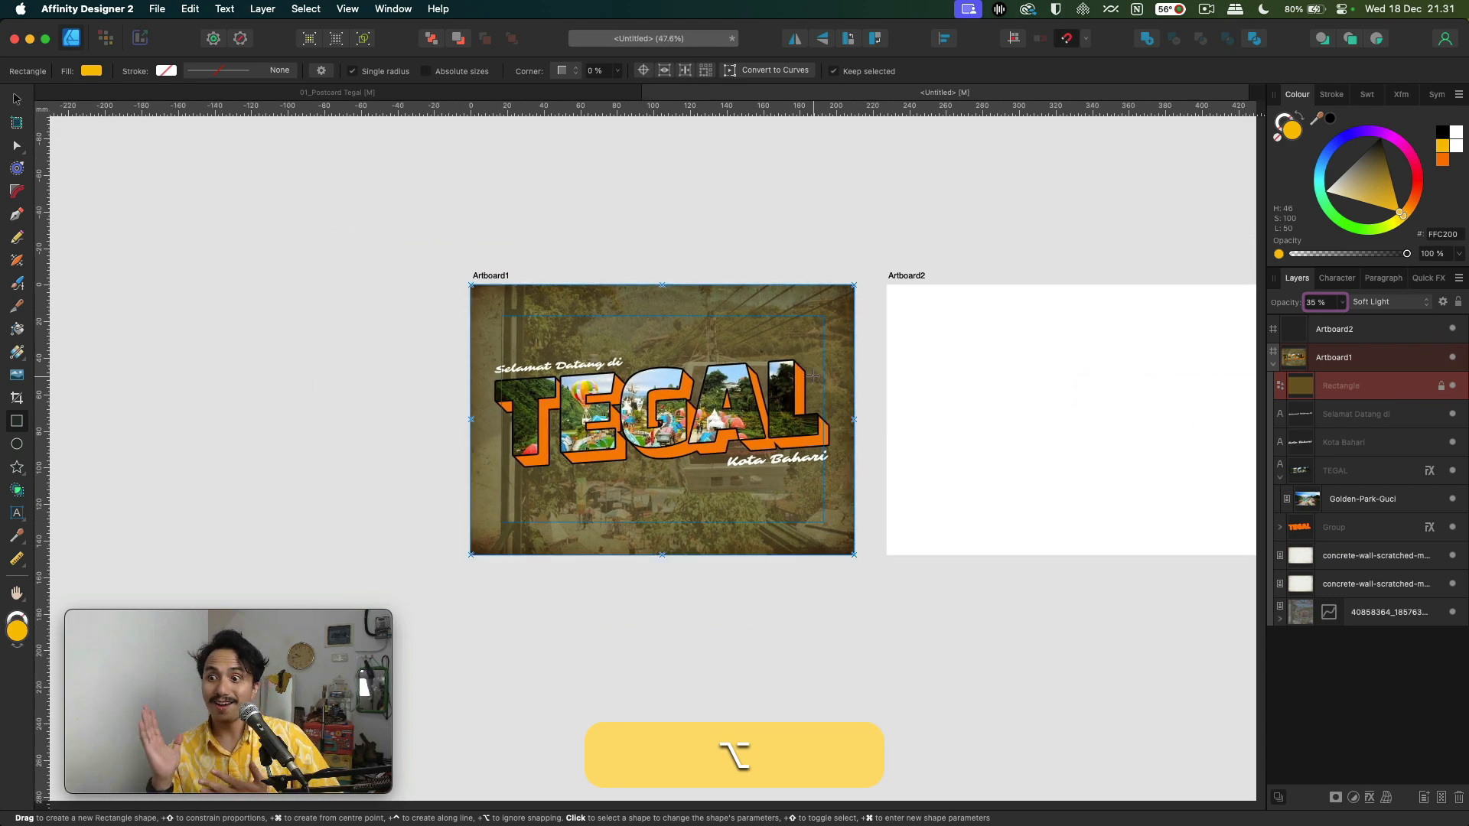
{"action": "scroll", "coordinate": [805, 380], "scroll_direction": "up", "scroll_amount": 2}
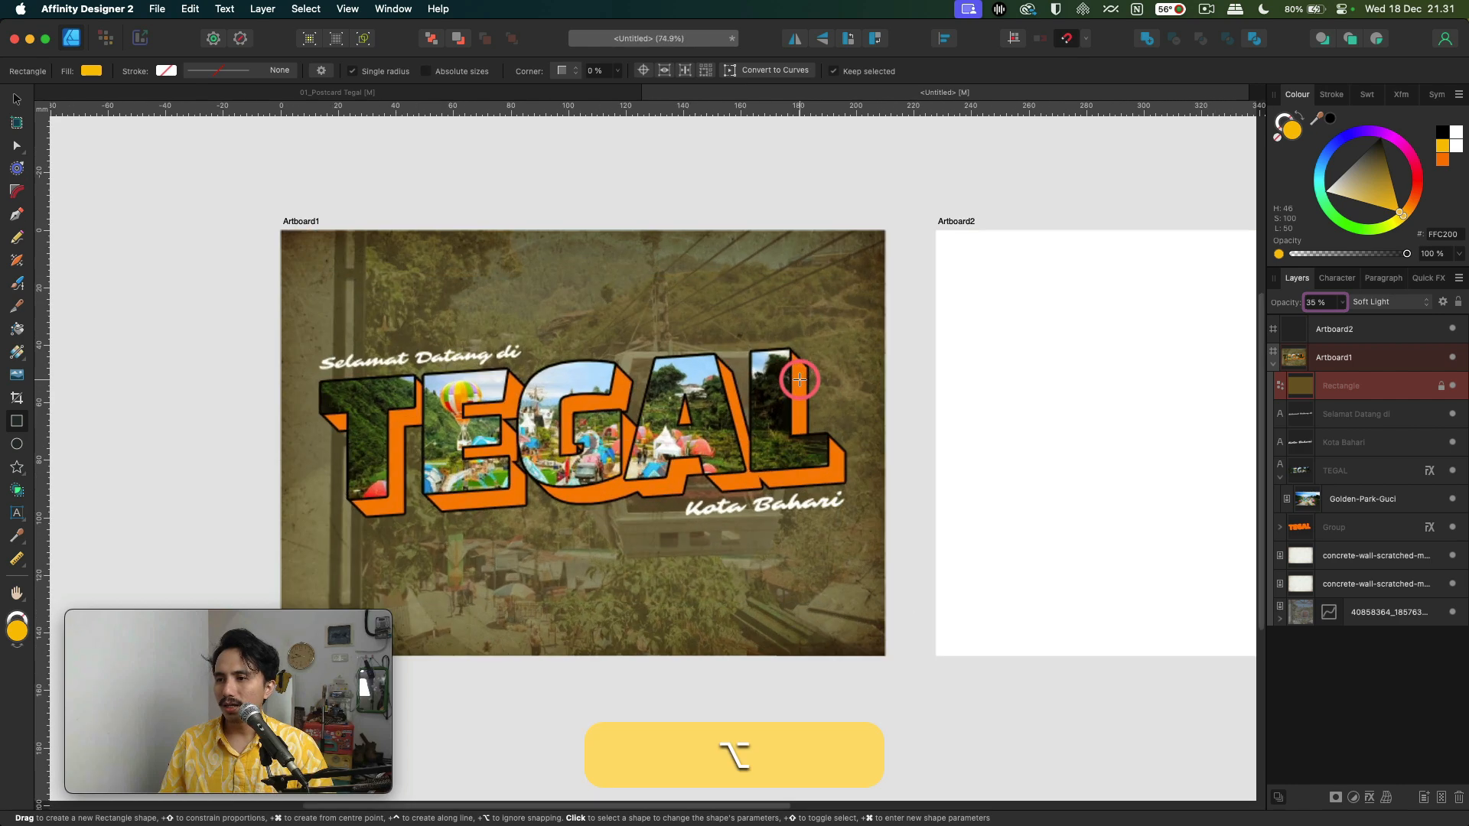
{"action": "scroll", "coordinate": [795, 379], "scroll_direction": "down", "scroll_amount": 1}
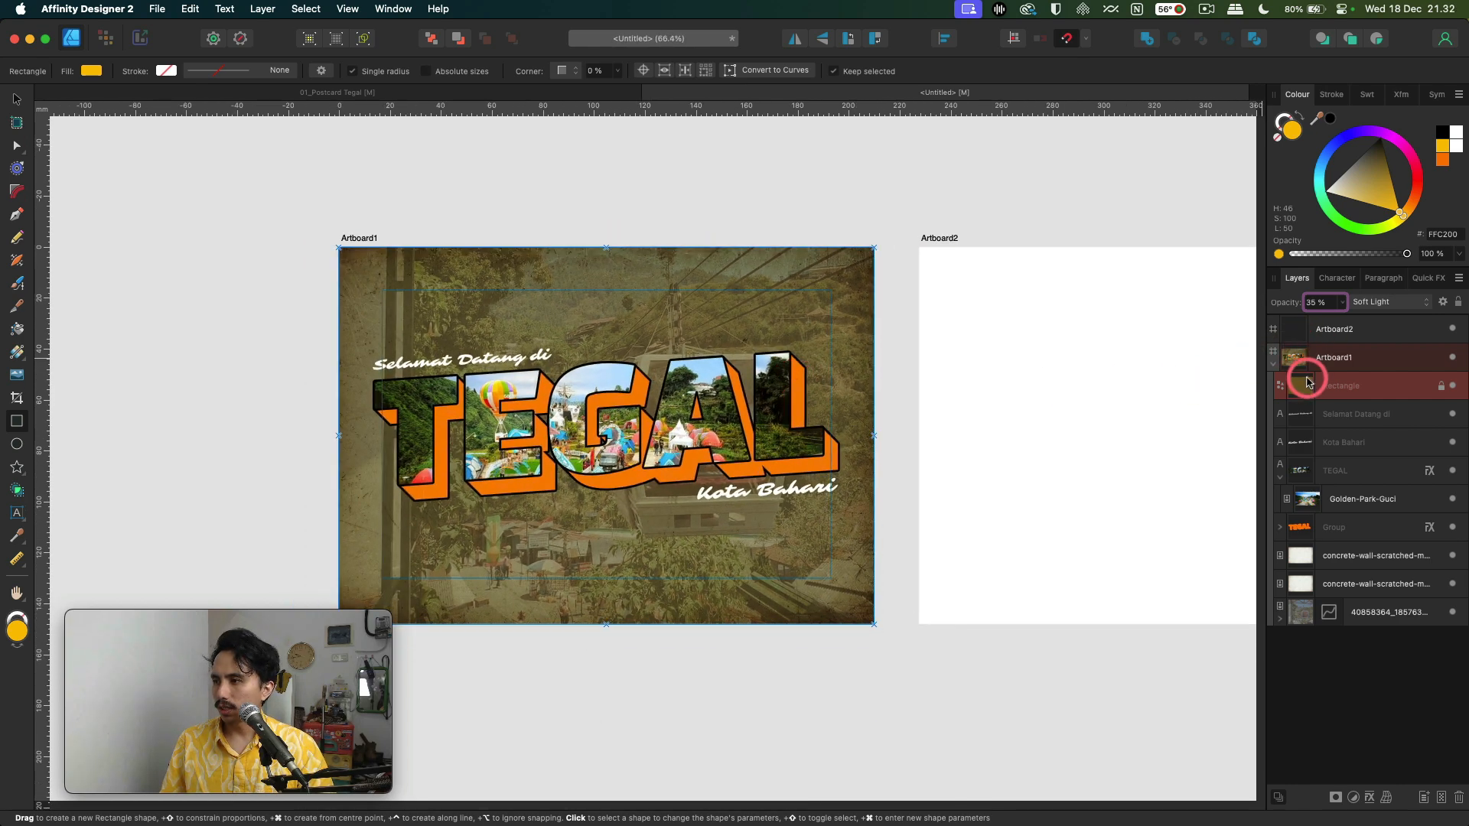
{"action": "left_click_drag", "start_coordinate": [1375, 239], "coordinate": [1410, 205]}
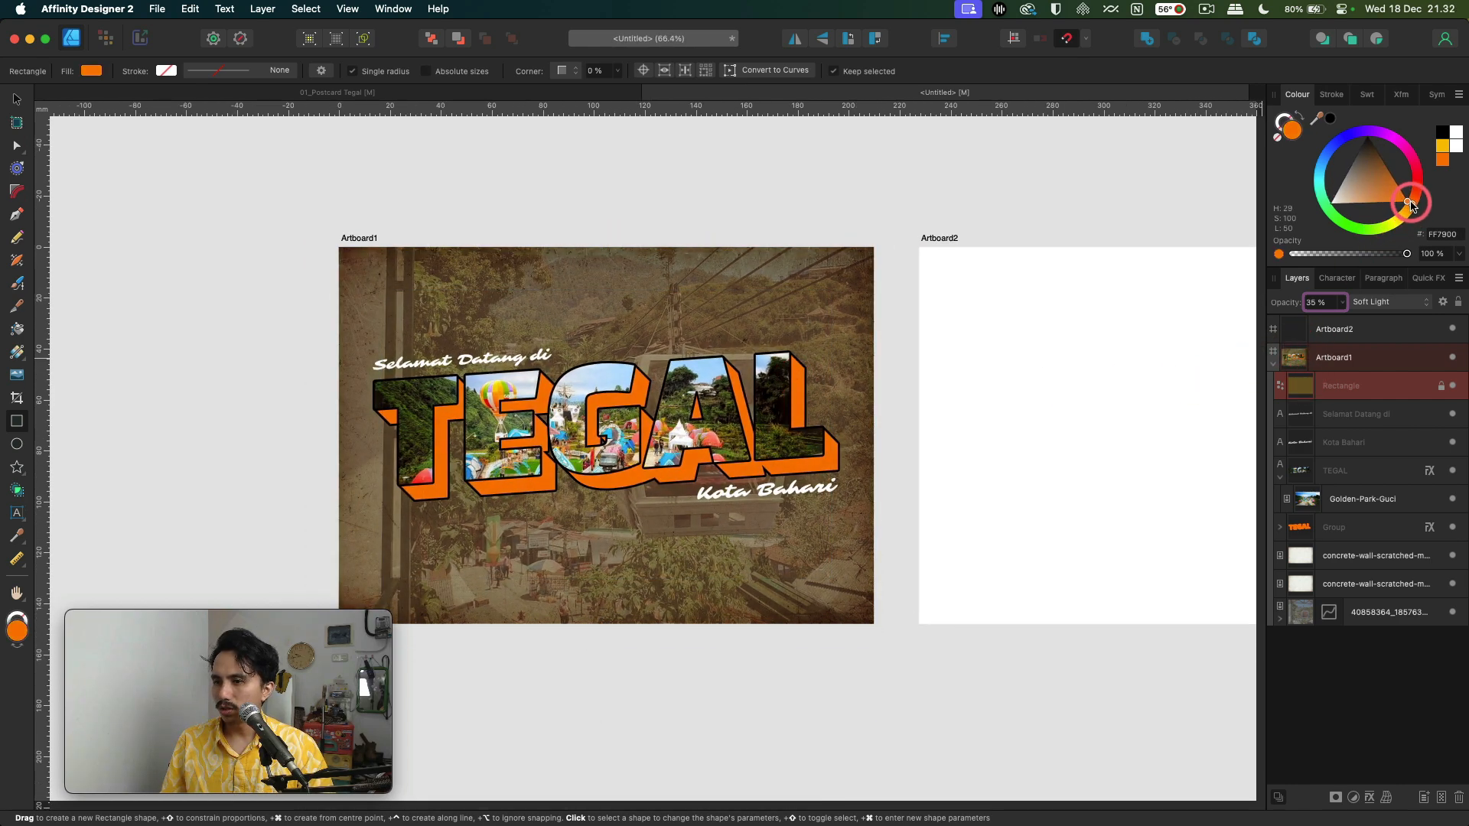
{"action": "scroll", "coordinate": [818, 470], "scroll_direction": "down", "scroll_amount": 1}
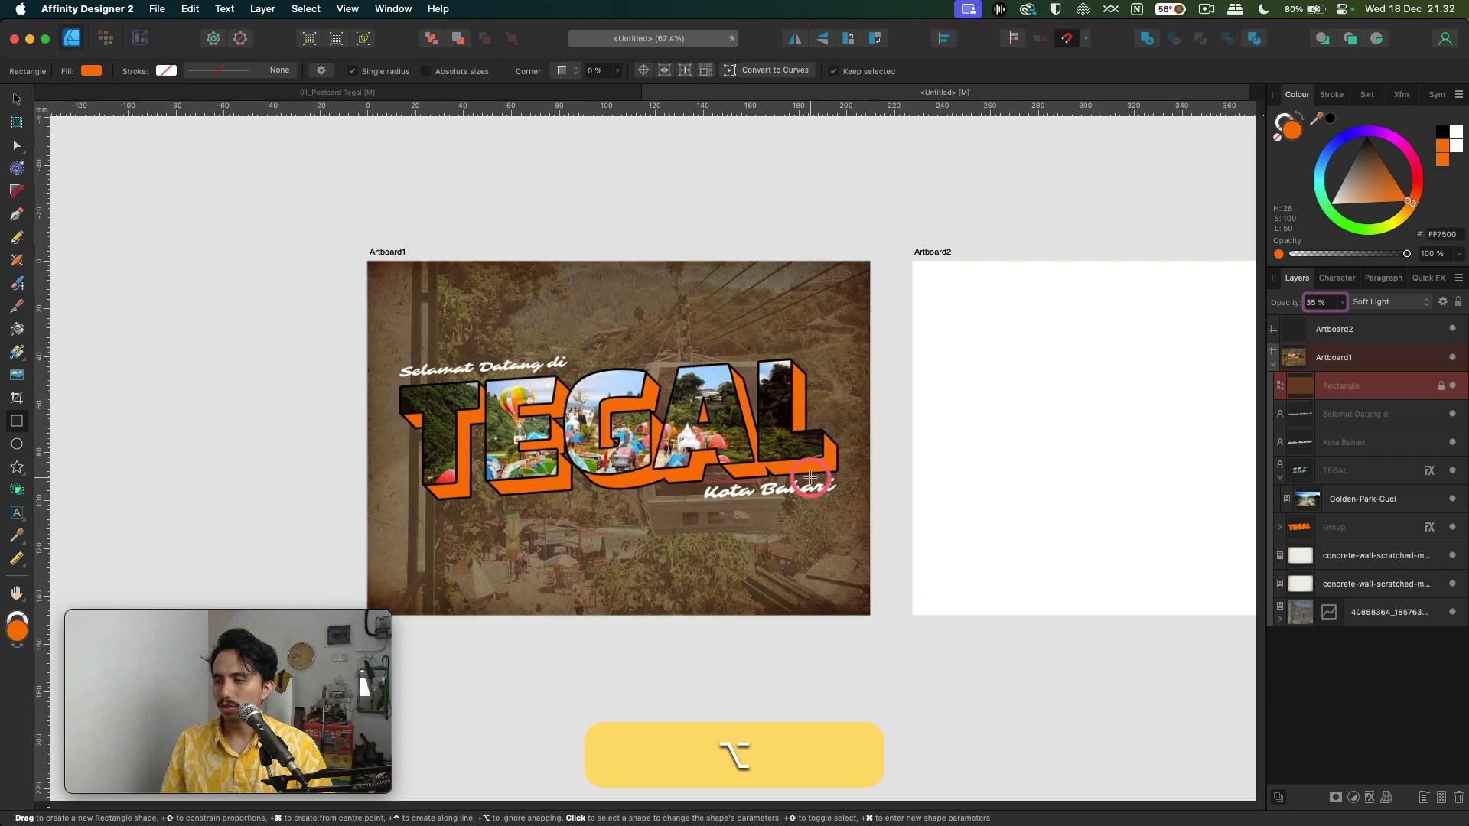
{"action": "left_click", "coordinate": [806, 462]}
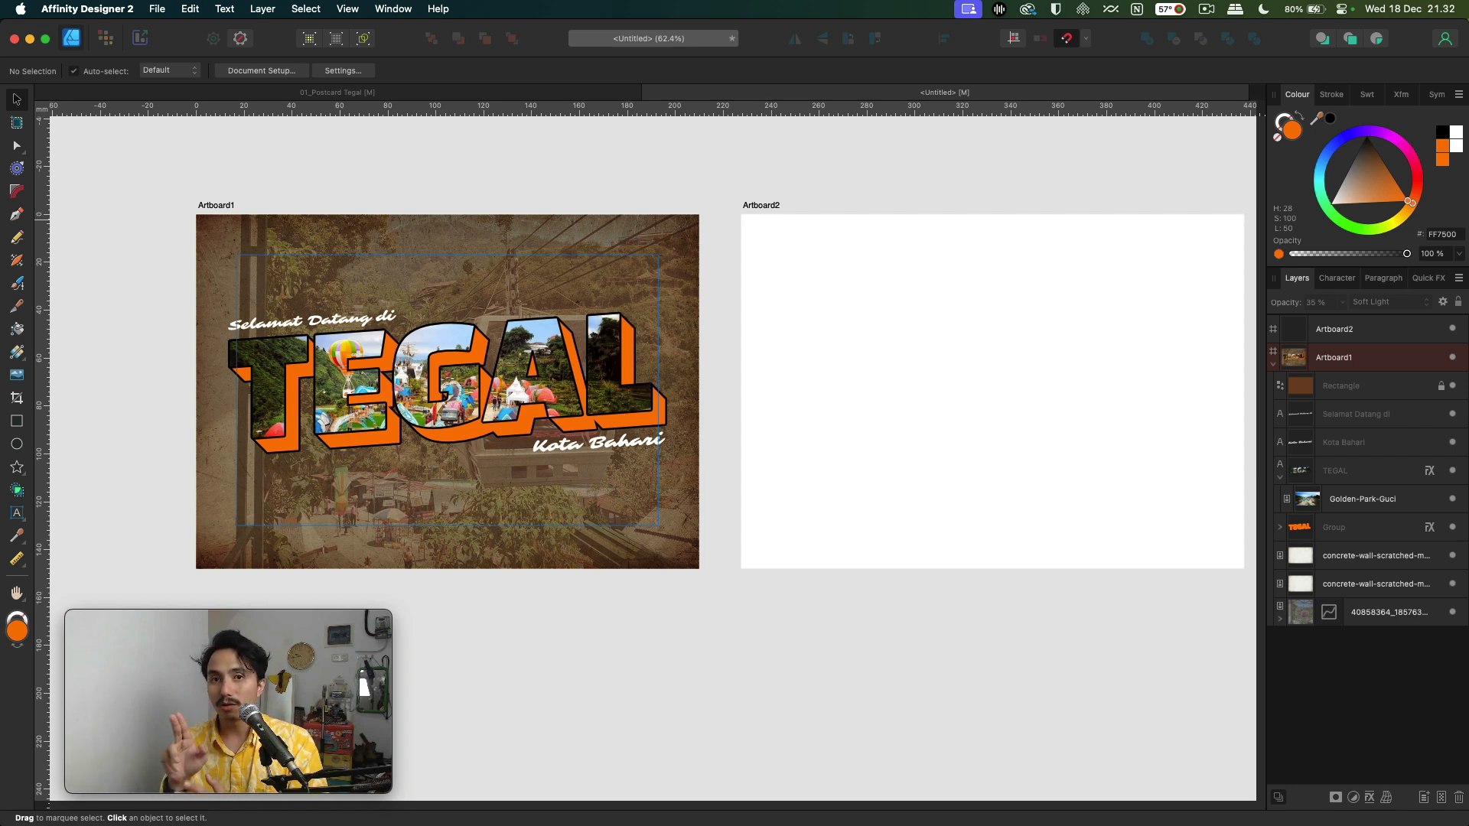
{"action": "left_click", "coordinate": [928, 354]}
{"action": "key", "text": "space"}
{"action": "left_click_drag", "start_coordinate": [849, 298], "coordinate": [750, 301]}
{"action": "left_click", "coordinate": [580, 287]}
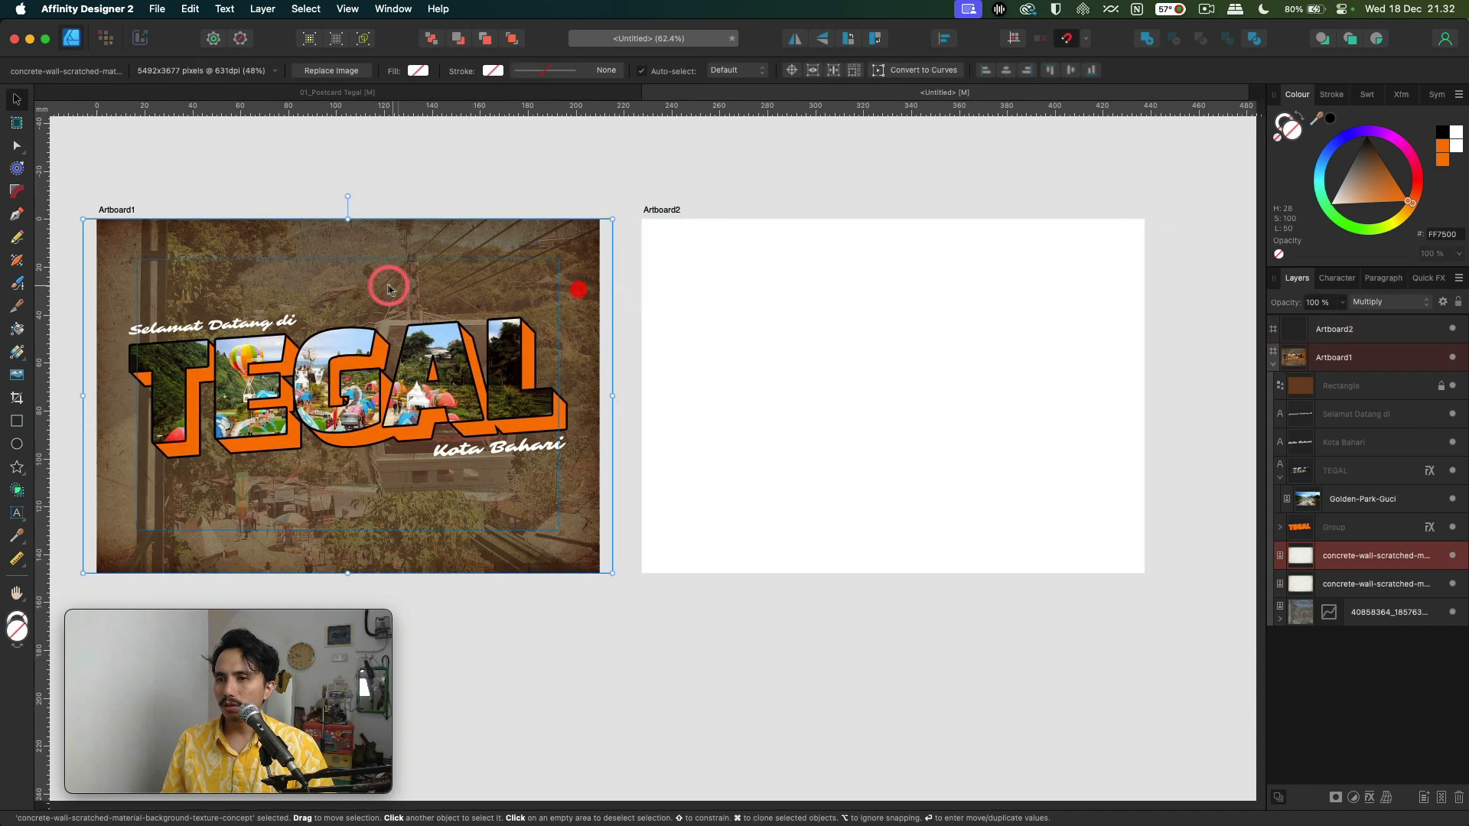
{"action": "left_click", "coordinate": [787, 302]}
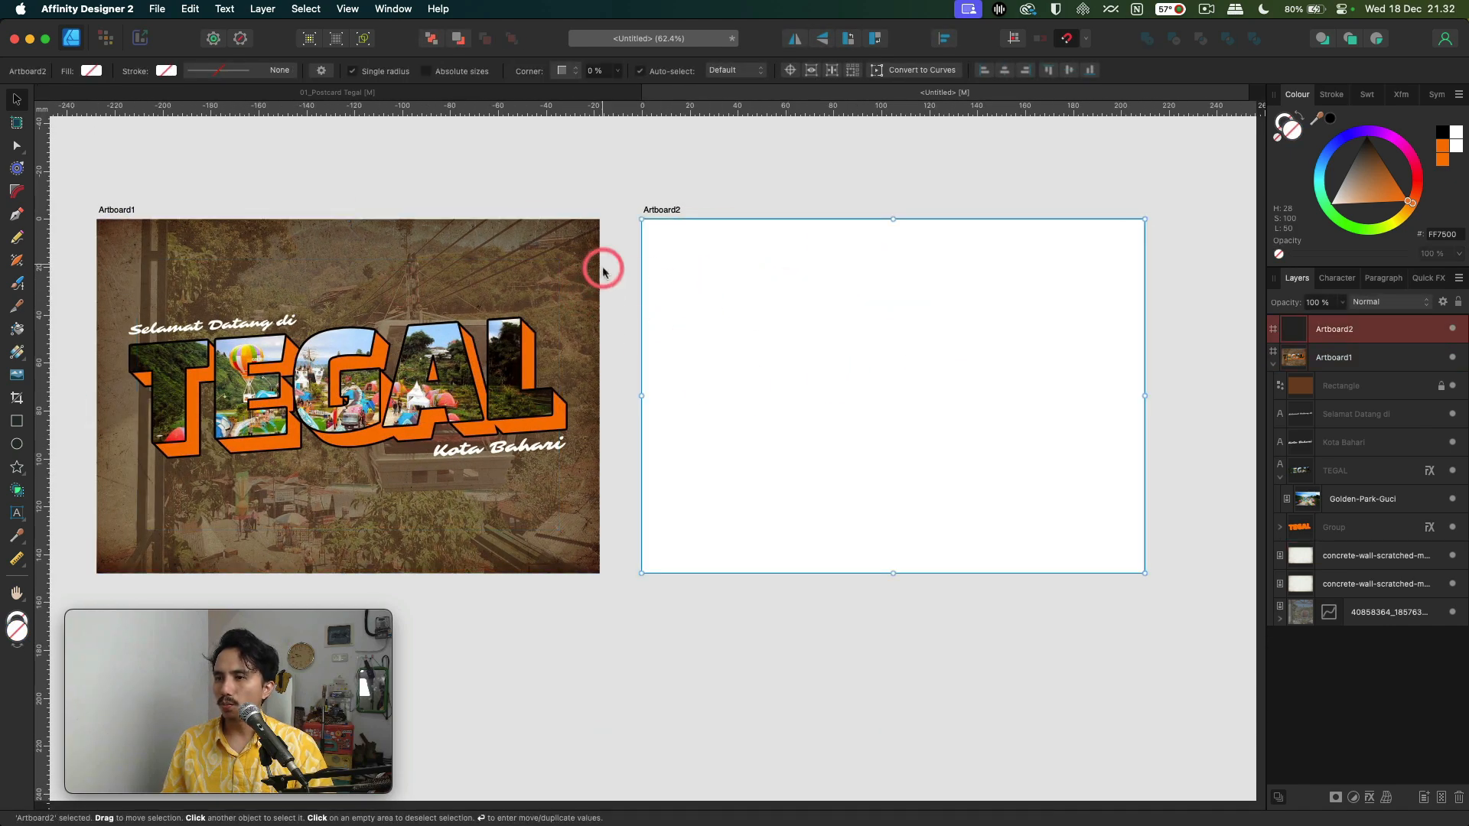
{"action": "key", "text": "space"}
{"action": "left_click_drag", "start_coordinate": [543, 254], "coordinate": [625, 268]}
{"action": "left_click", "coordinate": [178, 334]}
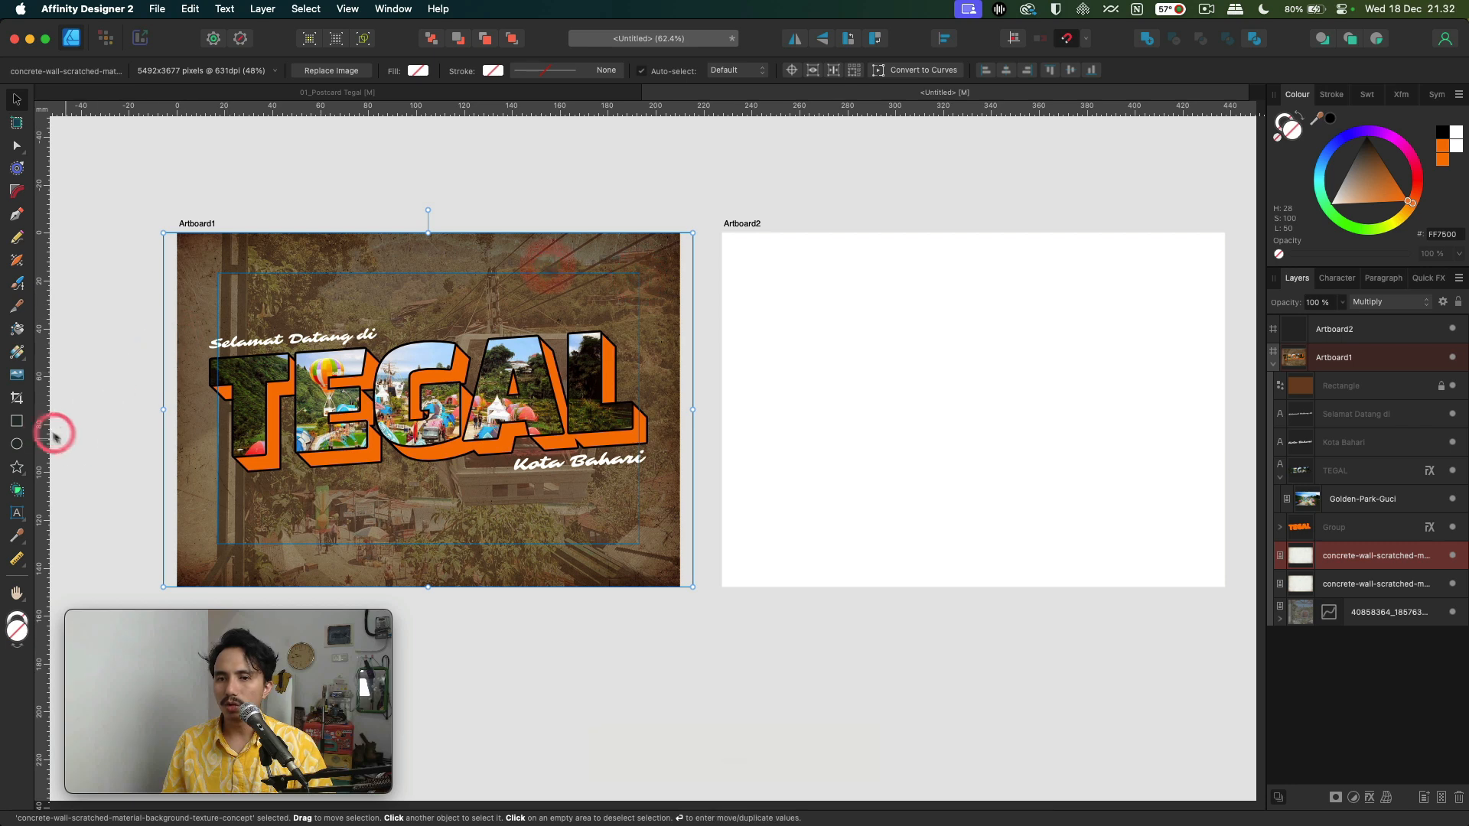
- Draw a rectangle along Artboard1's margin guides and move it to the same position on Artboard2
{"action": "left_click", "coordinate": [17, 422]}
{"action": "left_click_drag", "start_coordinate": [217, 280], "coordinate": [639, 542]}
{"action": "key", "text": "v"}
{"action": "key", "text": "super+x"}
{"action": "left_click", "coordinate": [885, 367]}
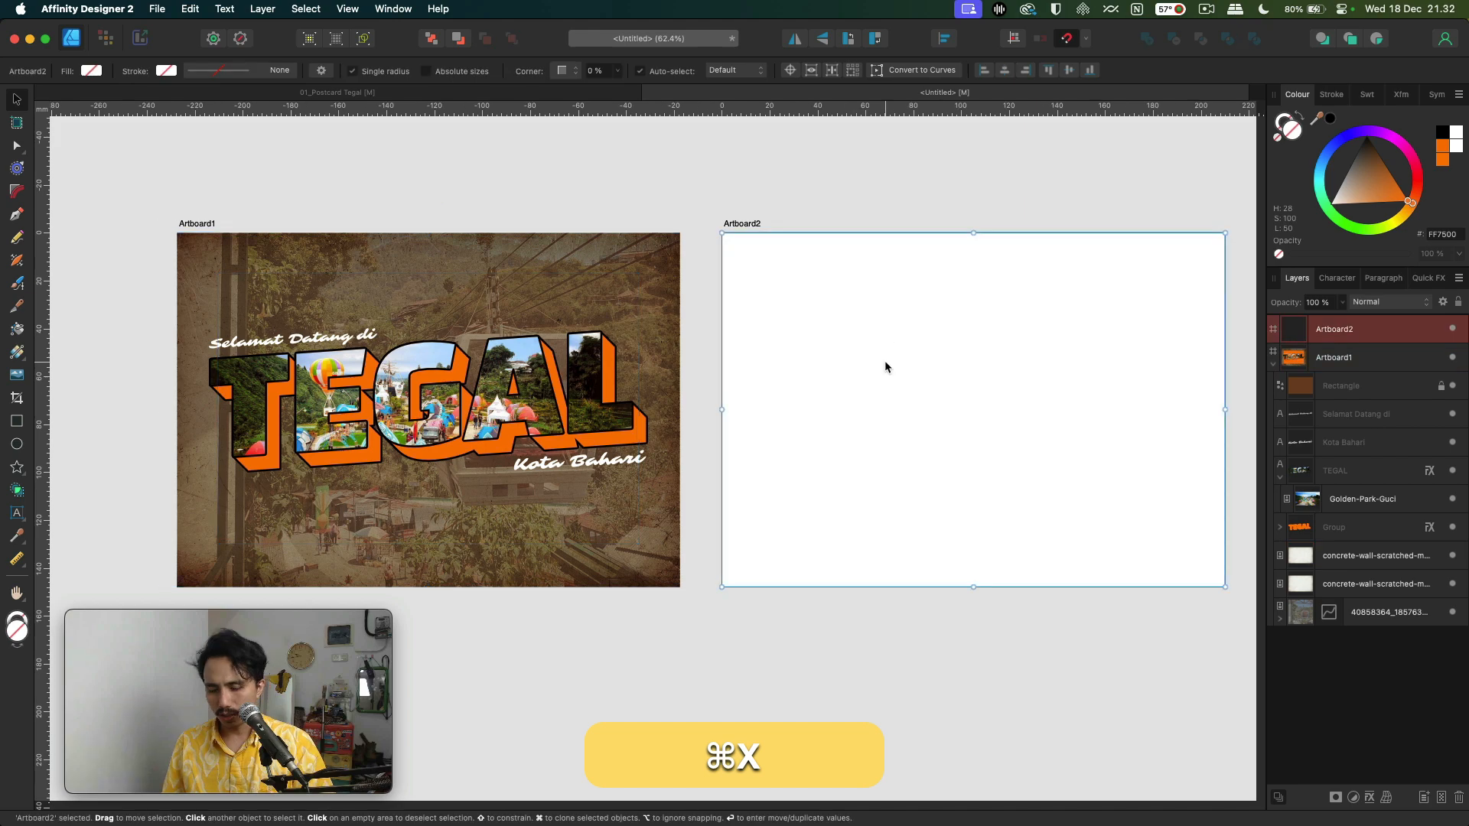
{"action": "key", "text": "super+v"}
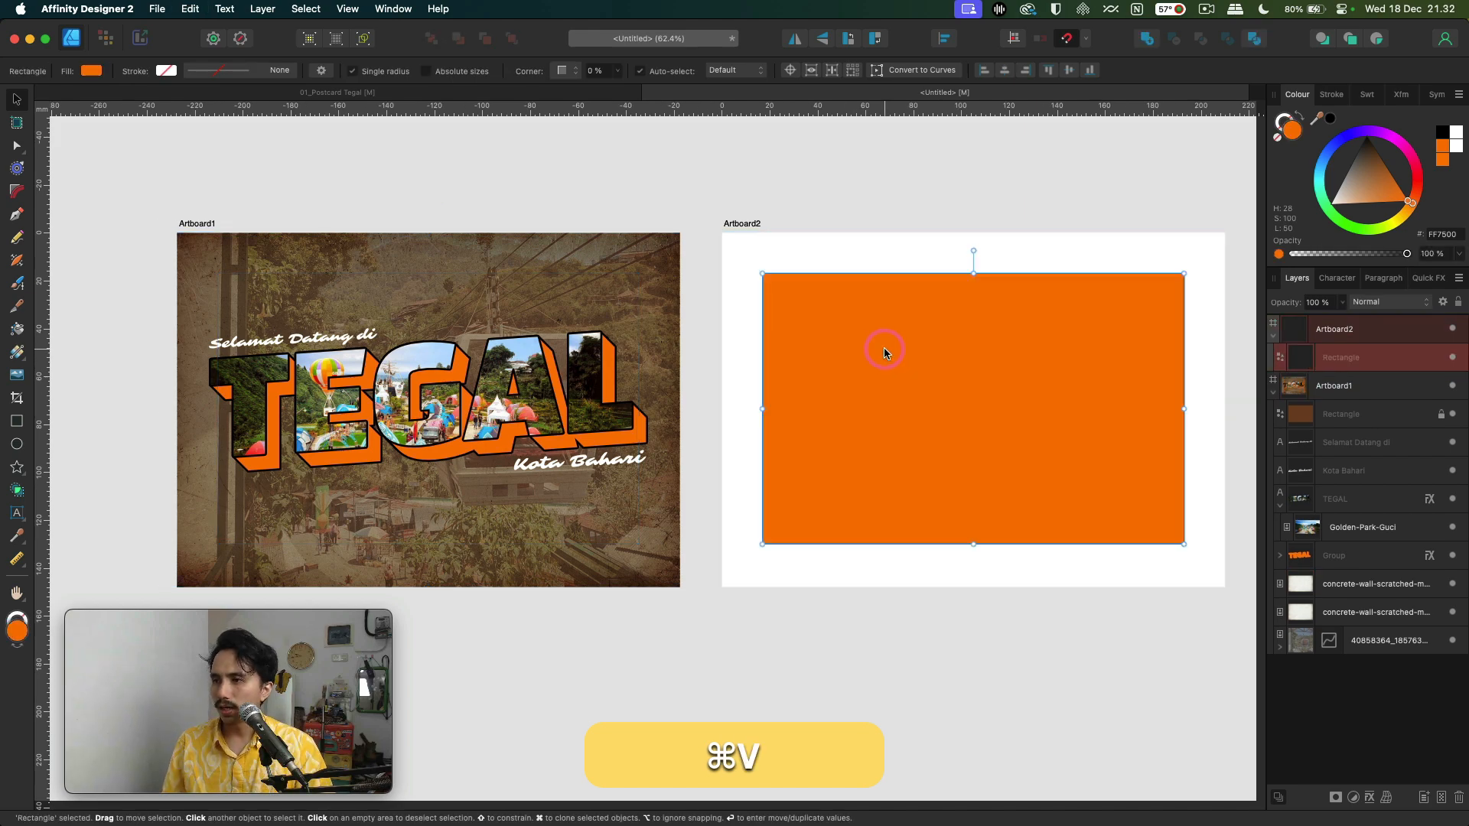
- Swap the Artboard2 rectangle's fill and stroke so it is an unfilled orange outline, and deselect it
{"action": "key", "text": "space"}
{"action": "left_click_drag", "start_coordinate": [885, 330], "coordinate": [622, 337]}
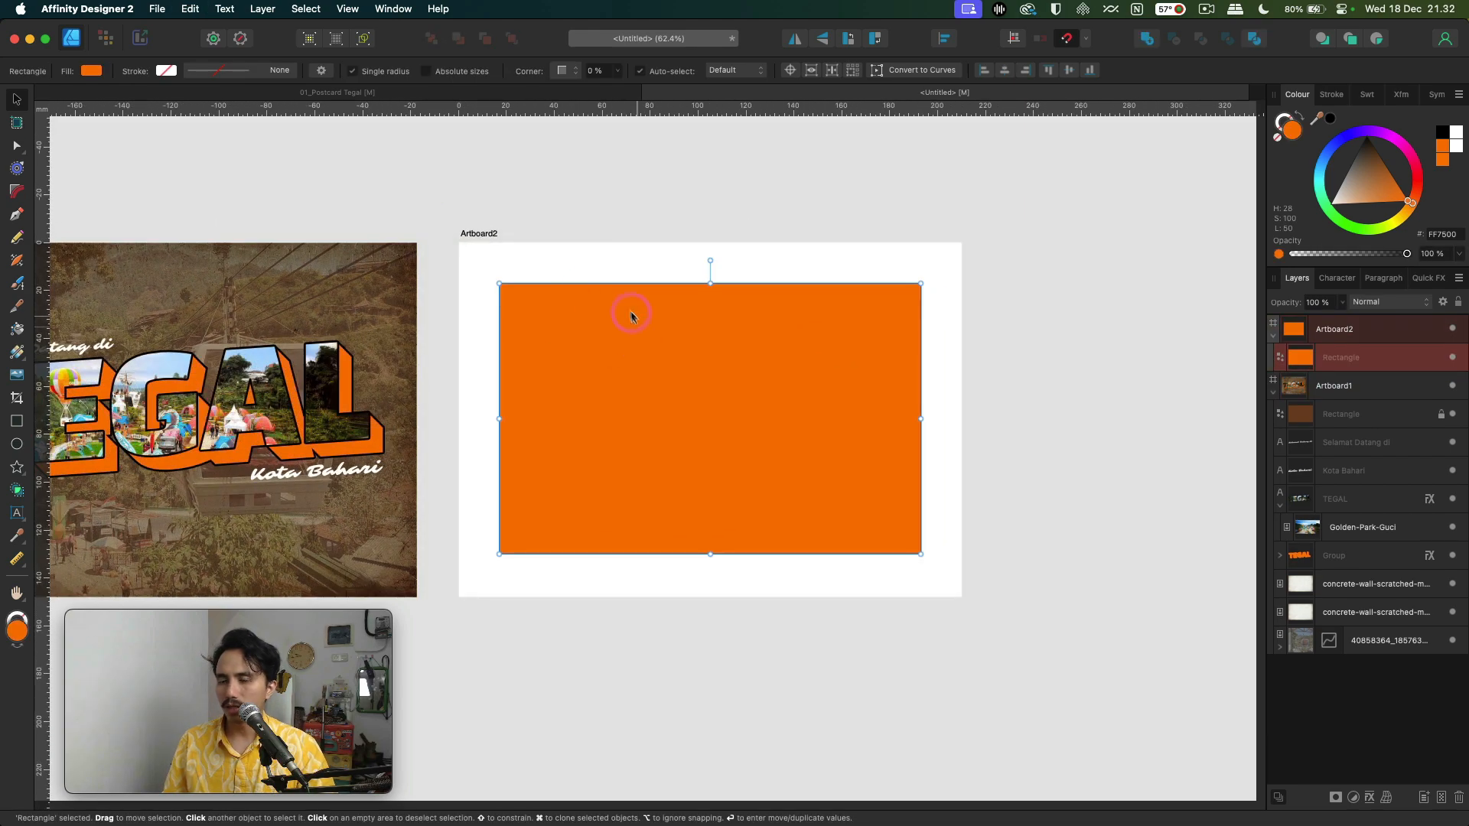
{"action": "key", "text": "shift+x"}
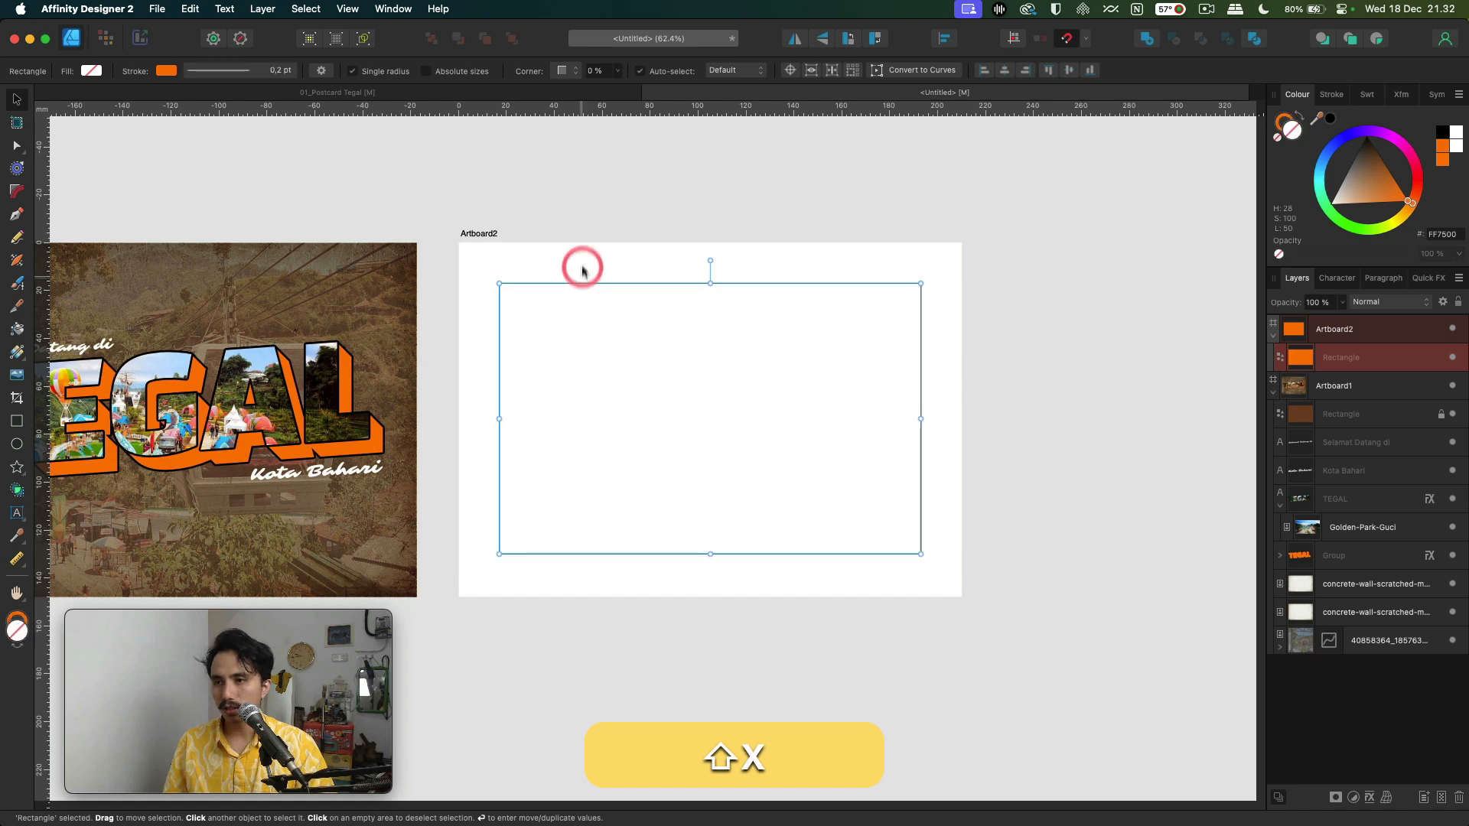
{"action": "left_click", "coordinate": [566, 196]}
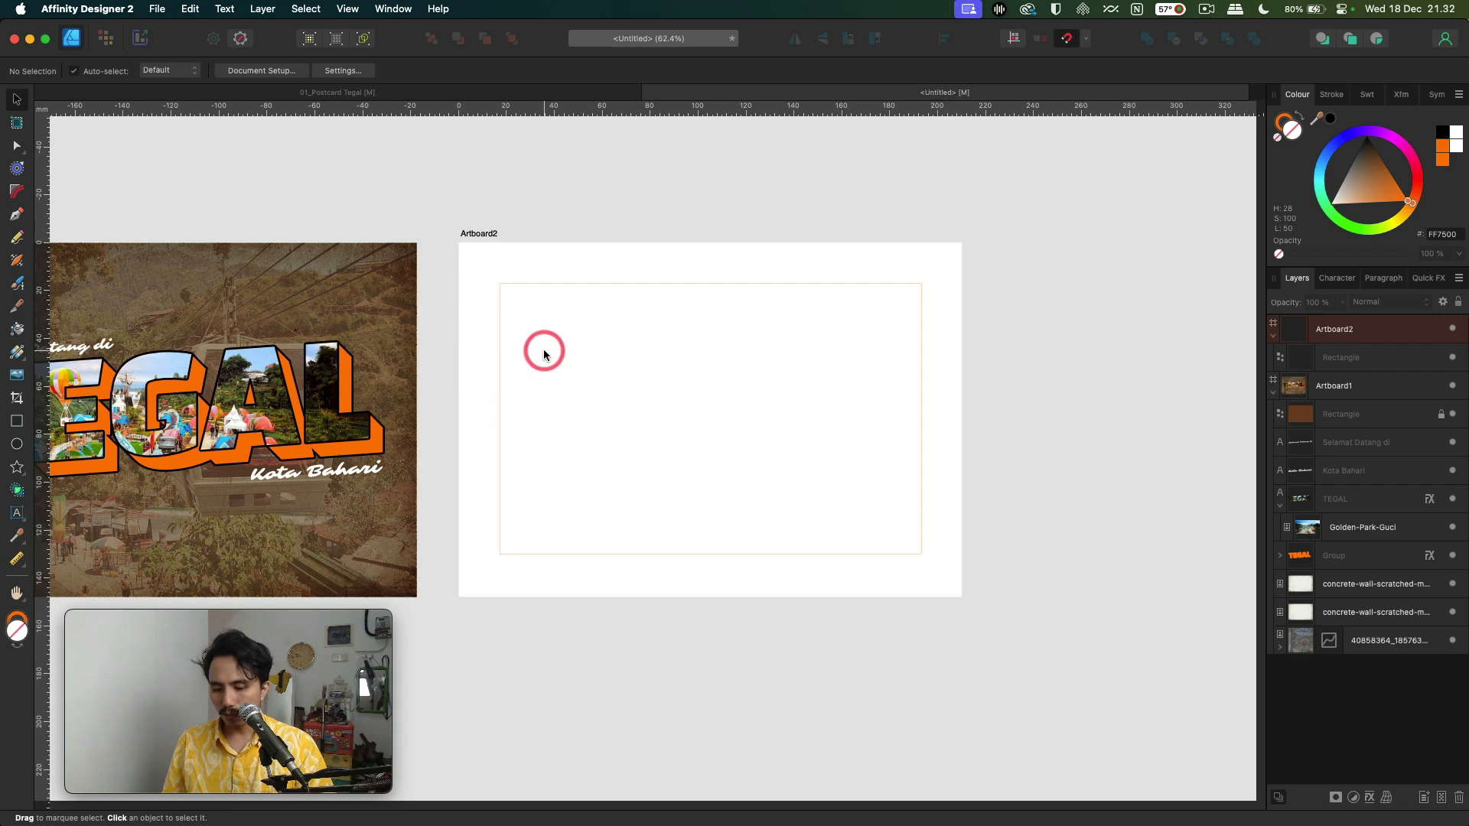
- Add the art text "Postcard" near the upper edge of the orange frame on Artboard2
{"action": "key", "text": "t"}
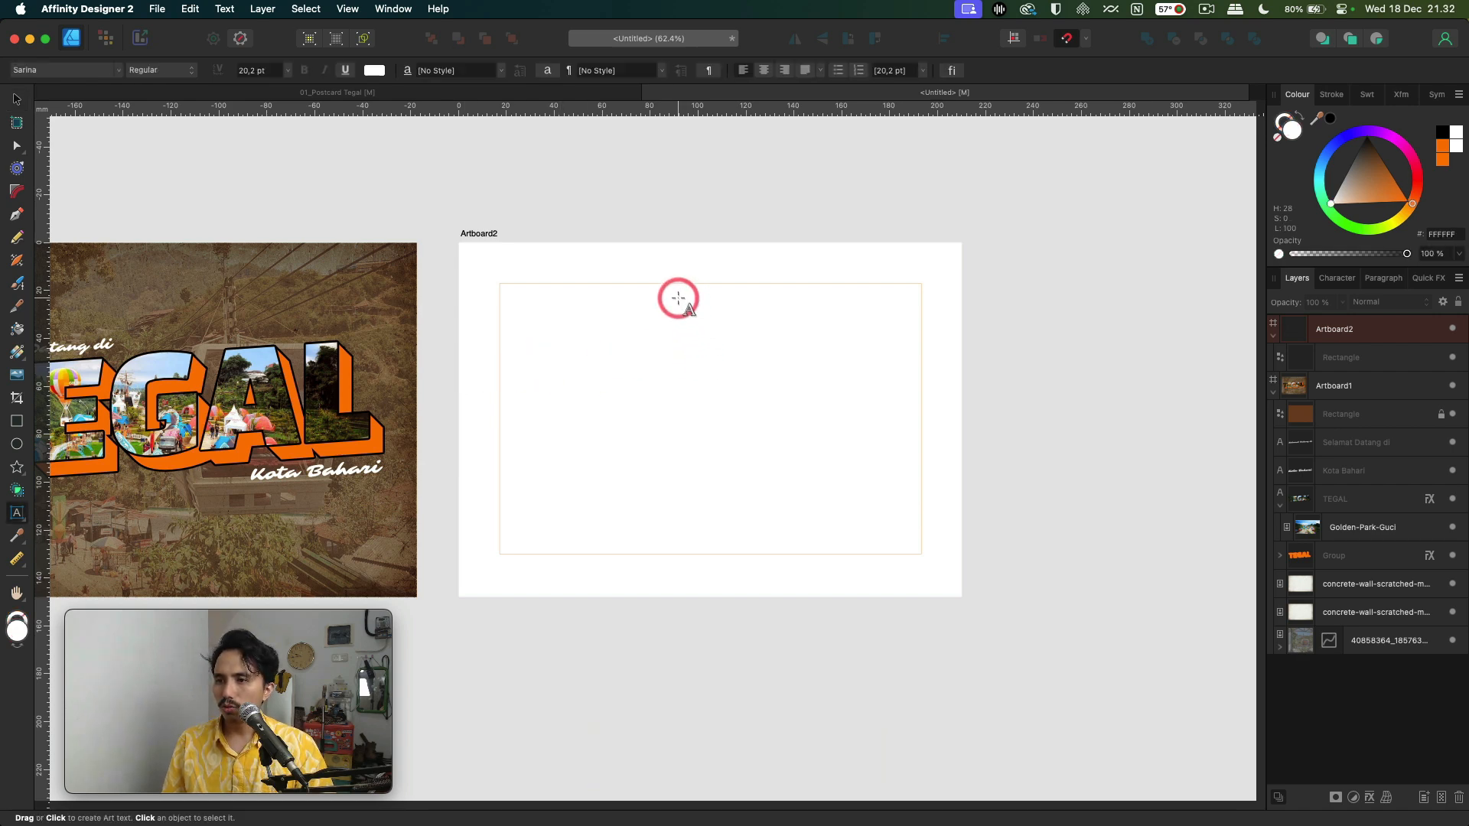
{"action": "left_click", "coordinate": [690, 313]}
{"action": "left_click_drag", "start_coordinate": [692, 316], "coordinate": [693, 318]}
{"action": "type", "text": "Postcard"}
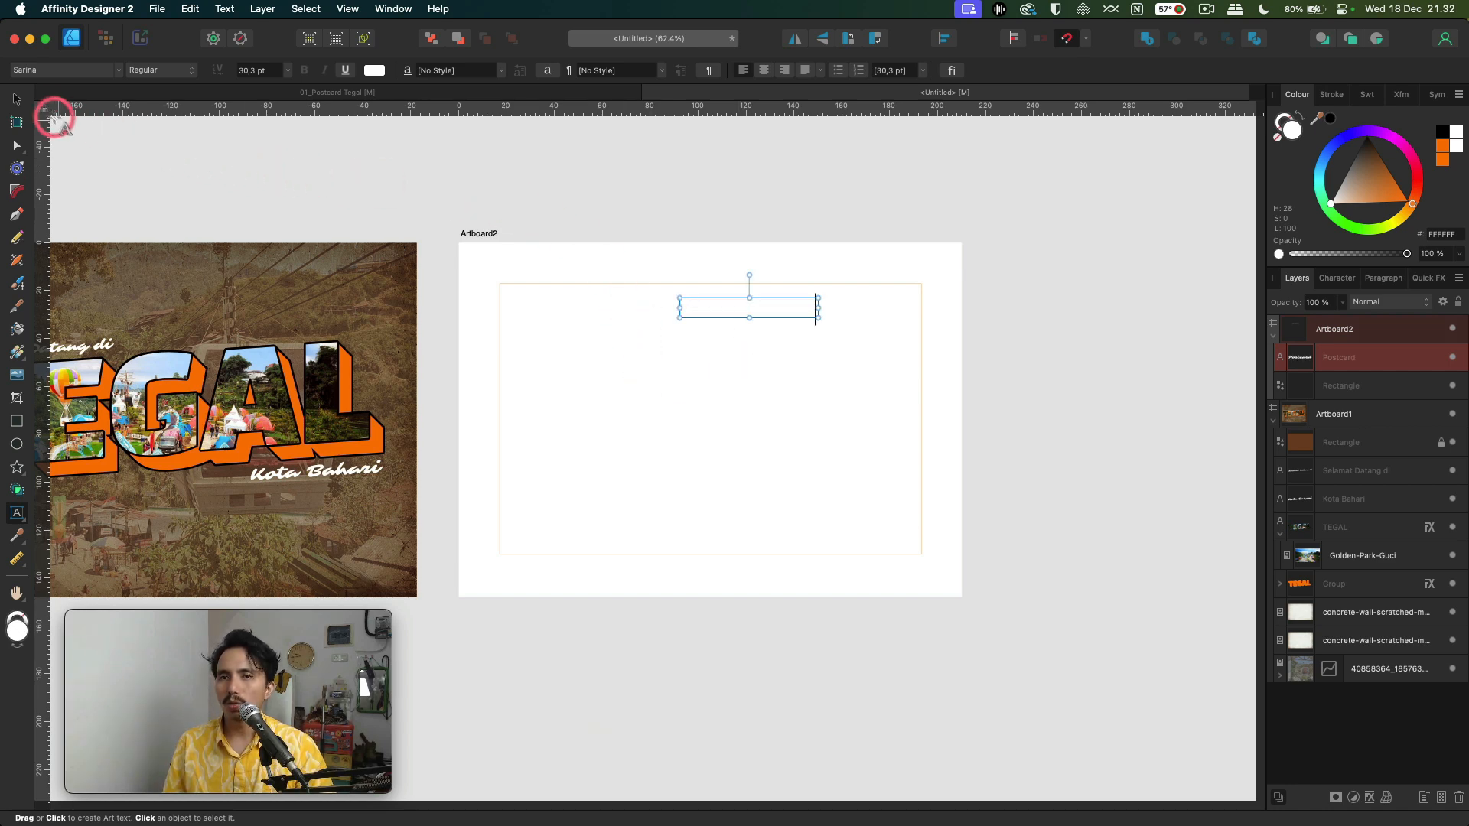
{"action": "left_click", "coordinate": [17, 99]}
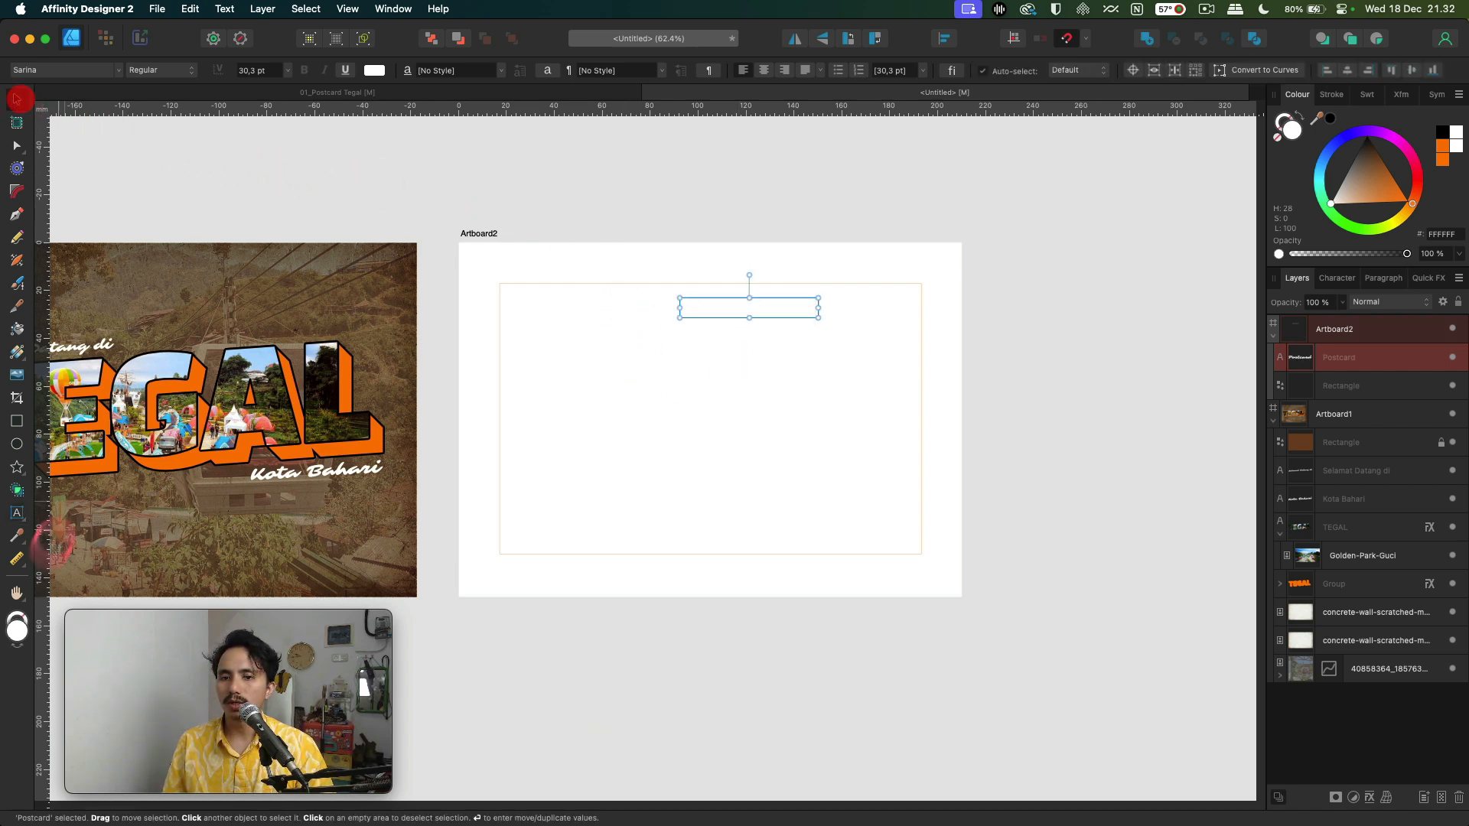
- Colour the Postcard text black (000000) and centre it horizontally on Artboard2
{"action": "double_click", "coordinate": [14, 632]}
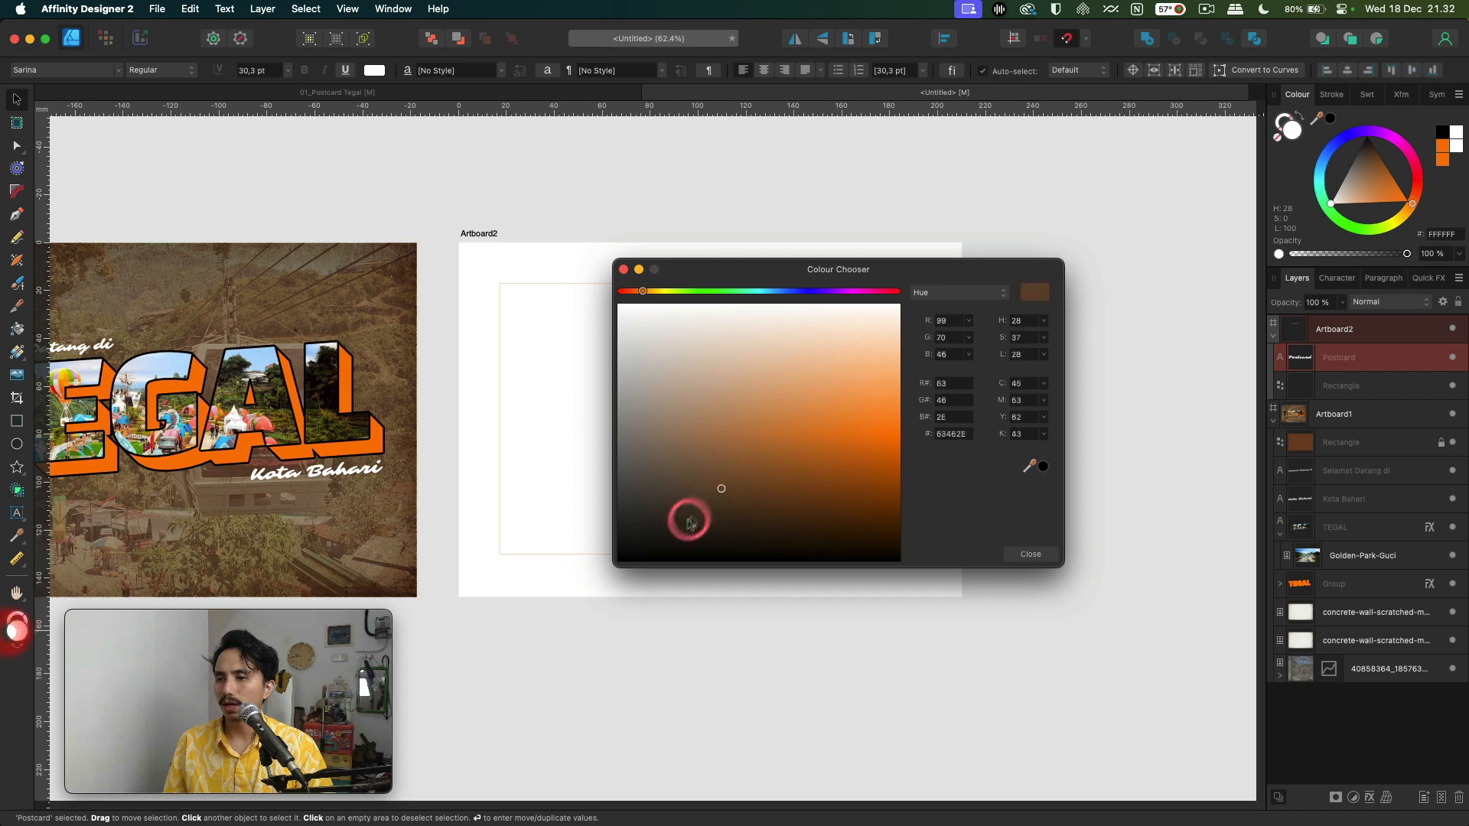
{"action": "left_click_drag", "start_coordinate": [688, 515], "coordinate": [570, 579]}
{"action": "left_click", "coordinate": [1025, 556]}
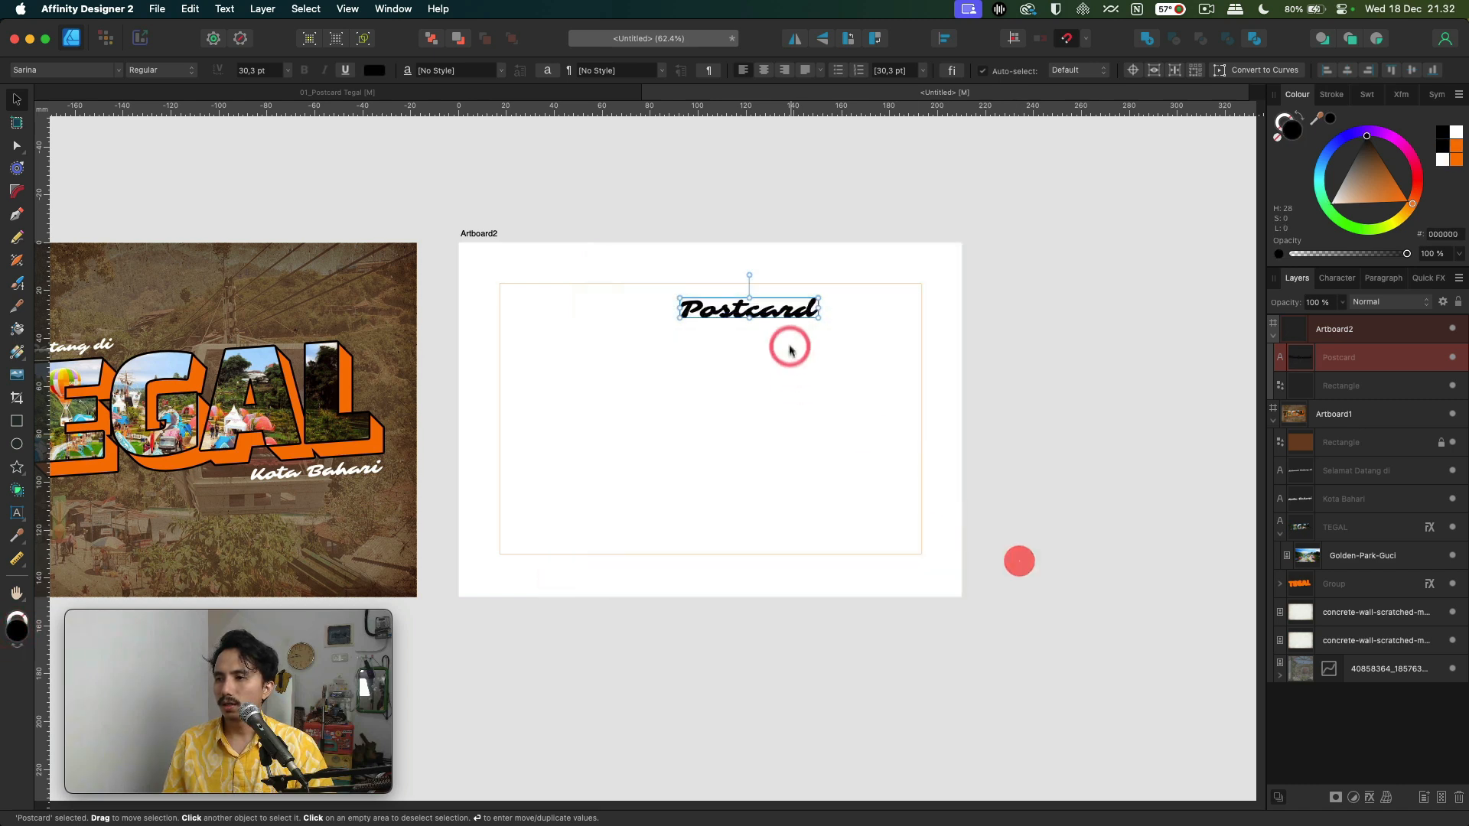
{"action": "left_click_drag", "start_coordinate": [765, 314], "coordinate": [750, 314]}
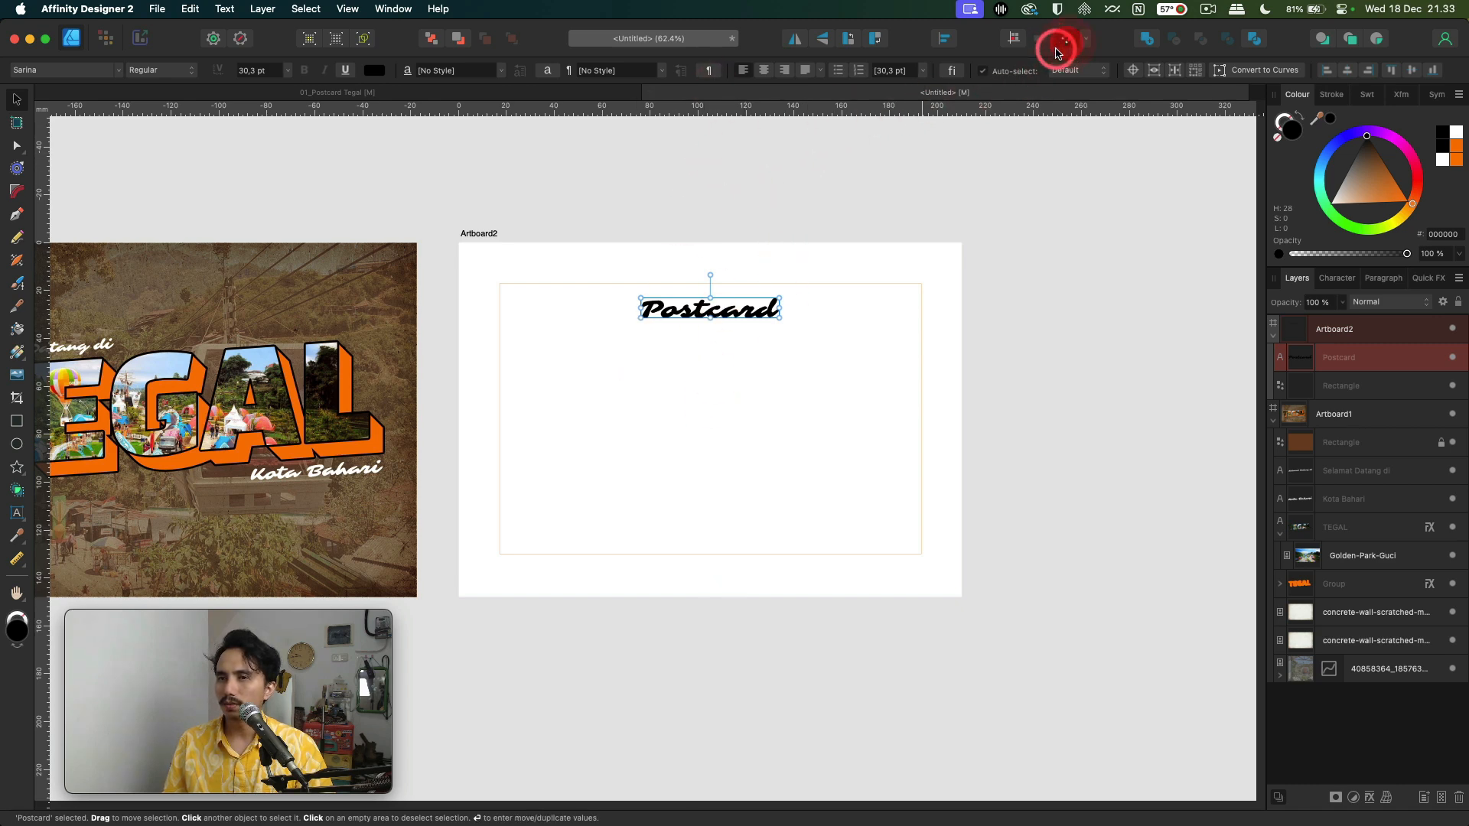
- Change the Postcard title's font to Black Han Sans, keep it centred on the artboard, and deselect it
{"action": "left_click", "coordinate": [117, 74]}
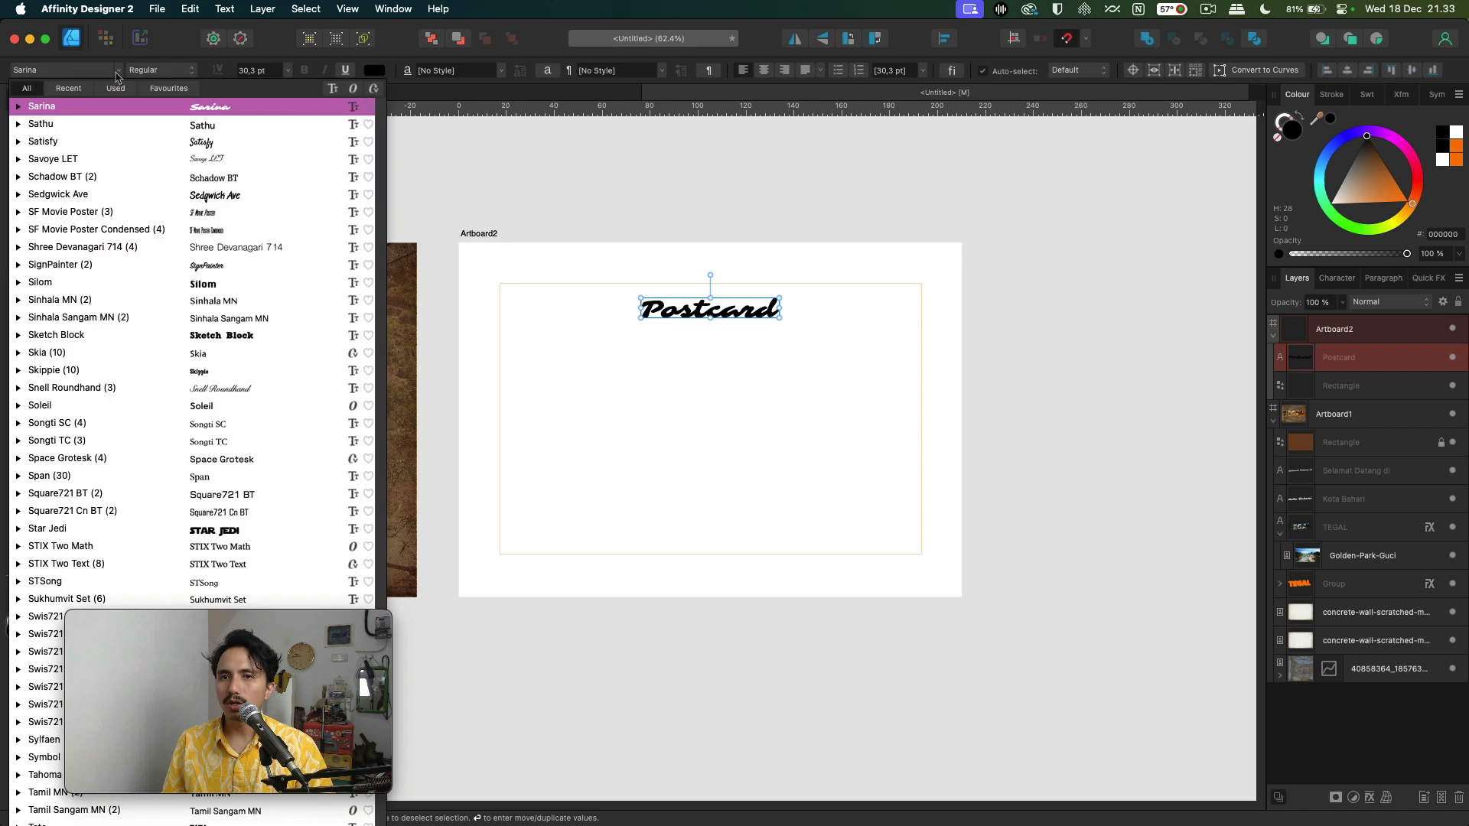
{"action": "left_click", "coordinate": [114, 90]}
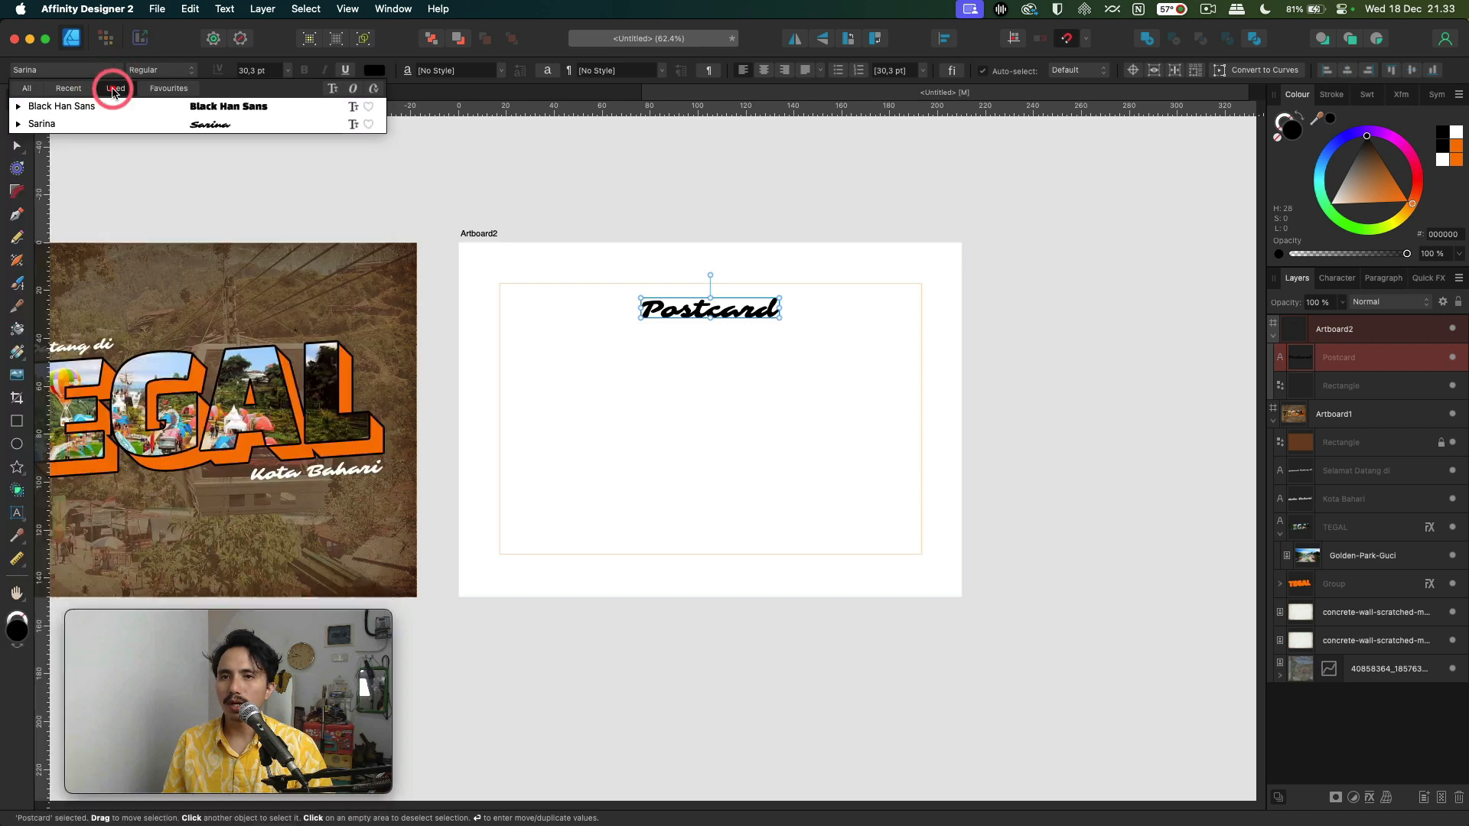
{"action": "left_click", "coordinate": [98, 107]}
{"action": "left_click_drag", "start_coordinate": [745, 309], "coordinate": [748, 312]}
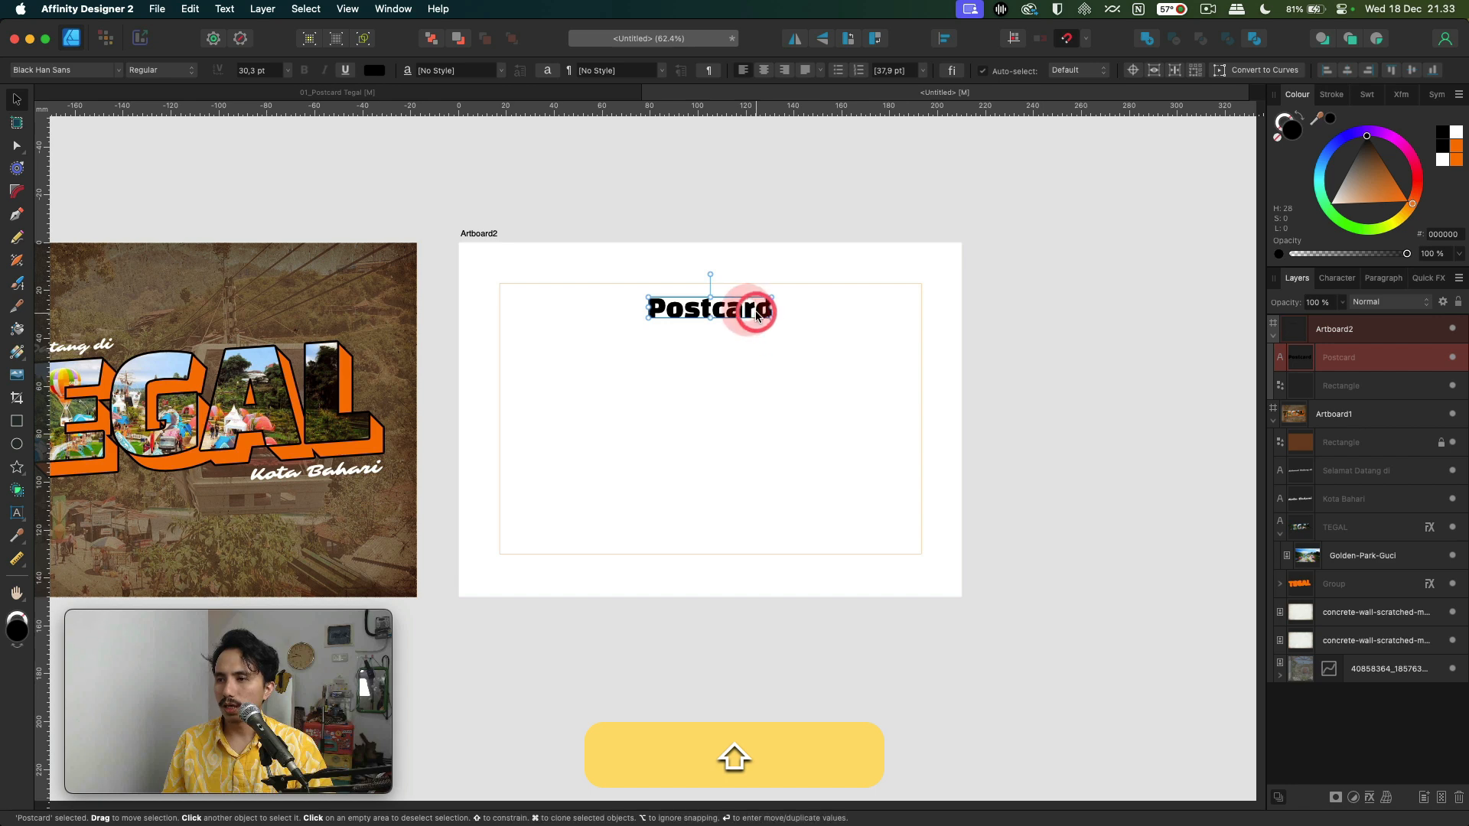
{"action": "left_click", "coordinate": [541, 223]}
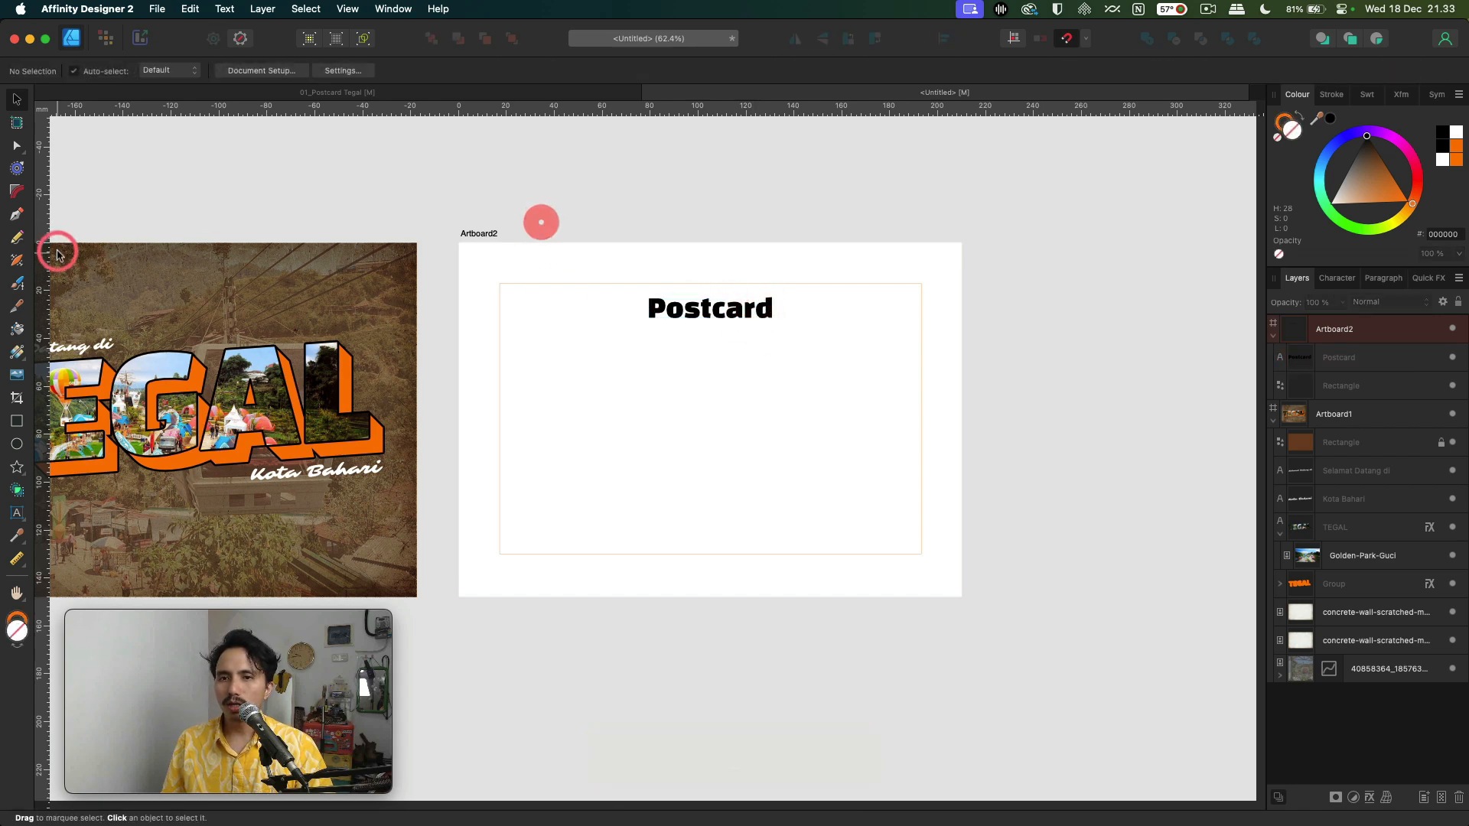
- Draw a straight vertical divider about 80 mm long with the Pen tool, centred below the Postcard title
{"action": "left_click", "coordinate": [14, 217]}
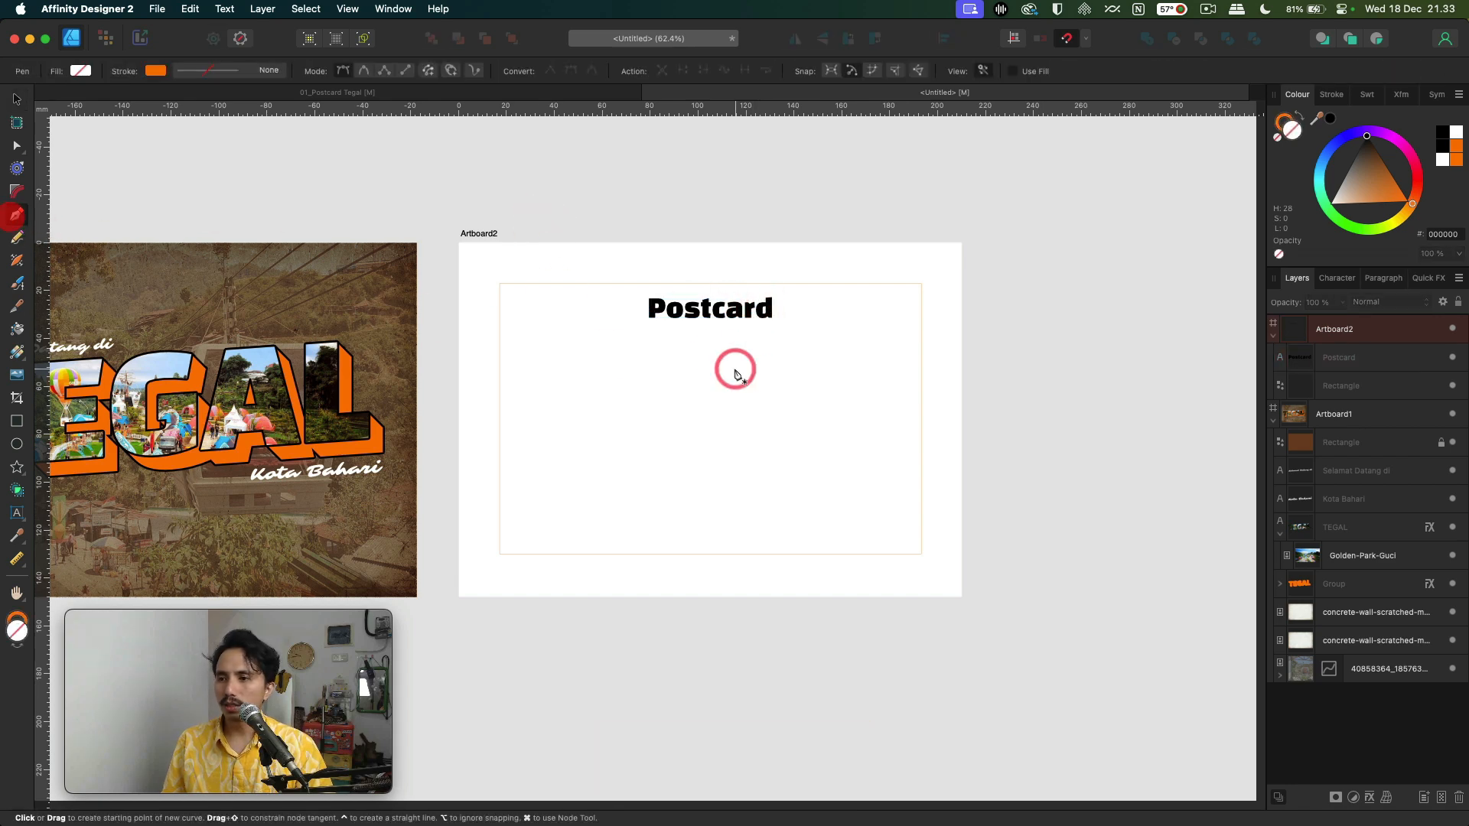
{"action": "left_click", "coordinate": [711, 335]}
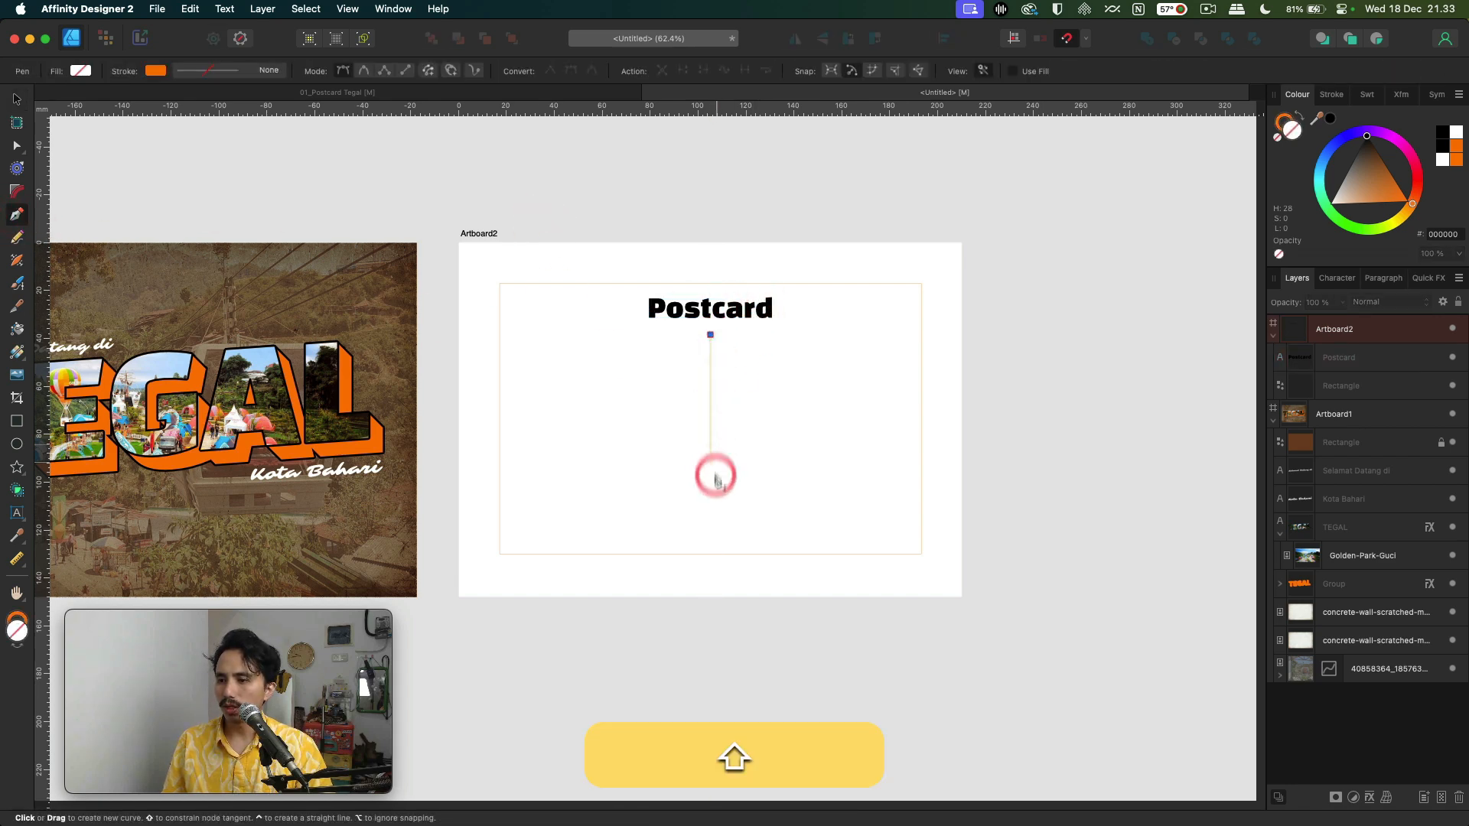
{"action": "left_click", "coordinate": [712, 530], "text": "shift"}
- Set the vertical divider's stroke colour to black (000000) and deselect it
{"action": "key", "text": "x"}
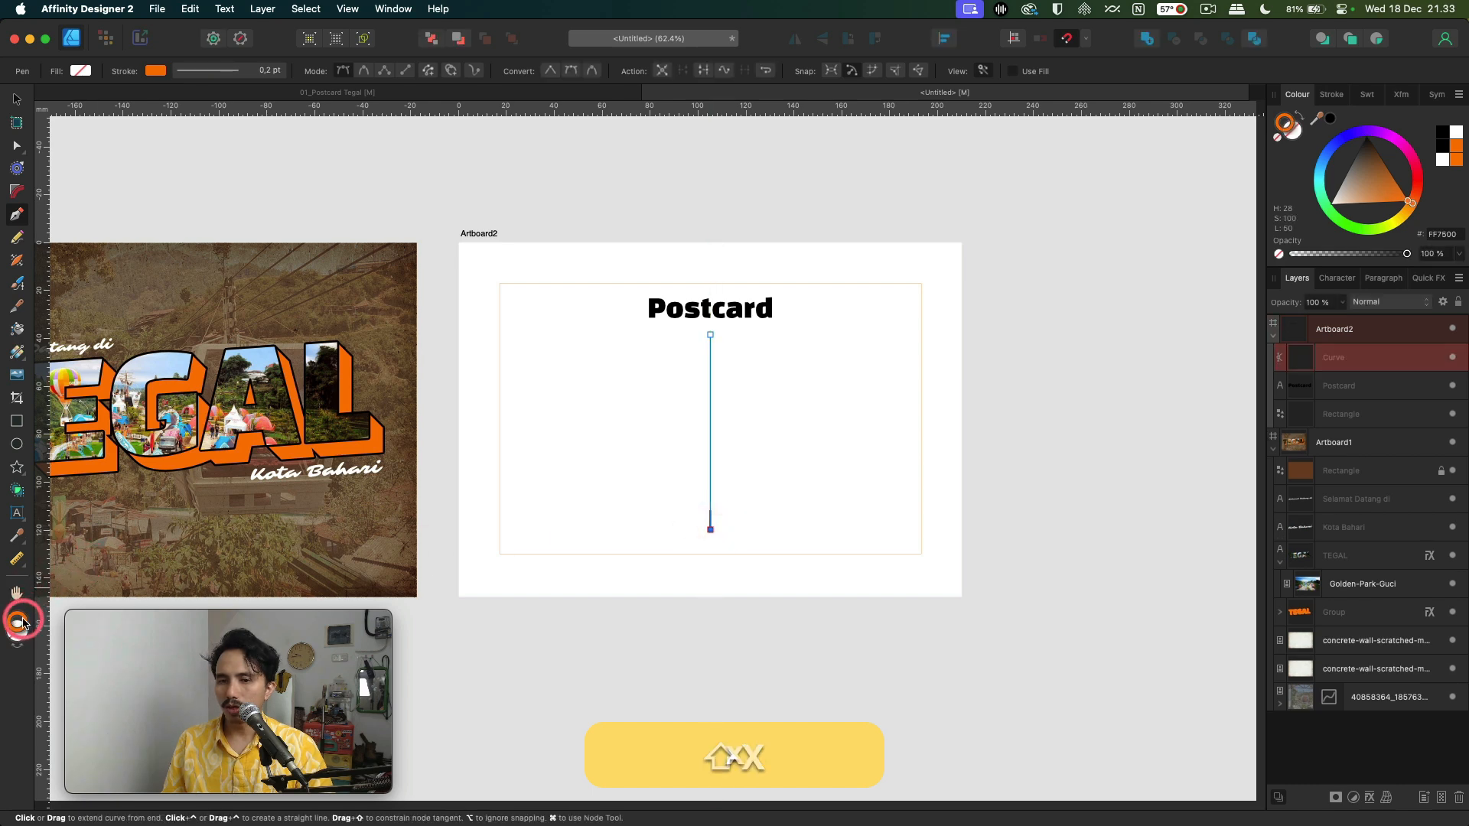
{"action": "double_click", "coordinate": [17, 621]}
{"action": "left_click_drag", "start_coordinate": [677, 536], "coordinate": [554, 597]}
{"action": "left_click", "coordinate": [1035, 553]}
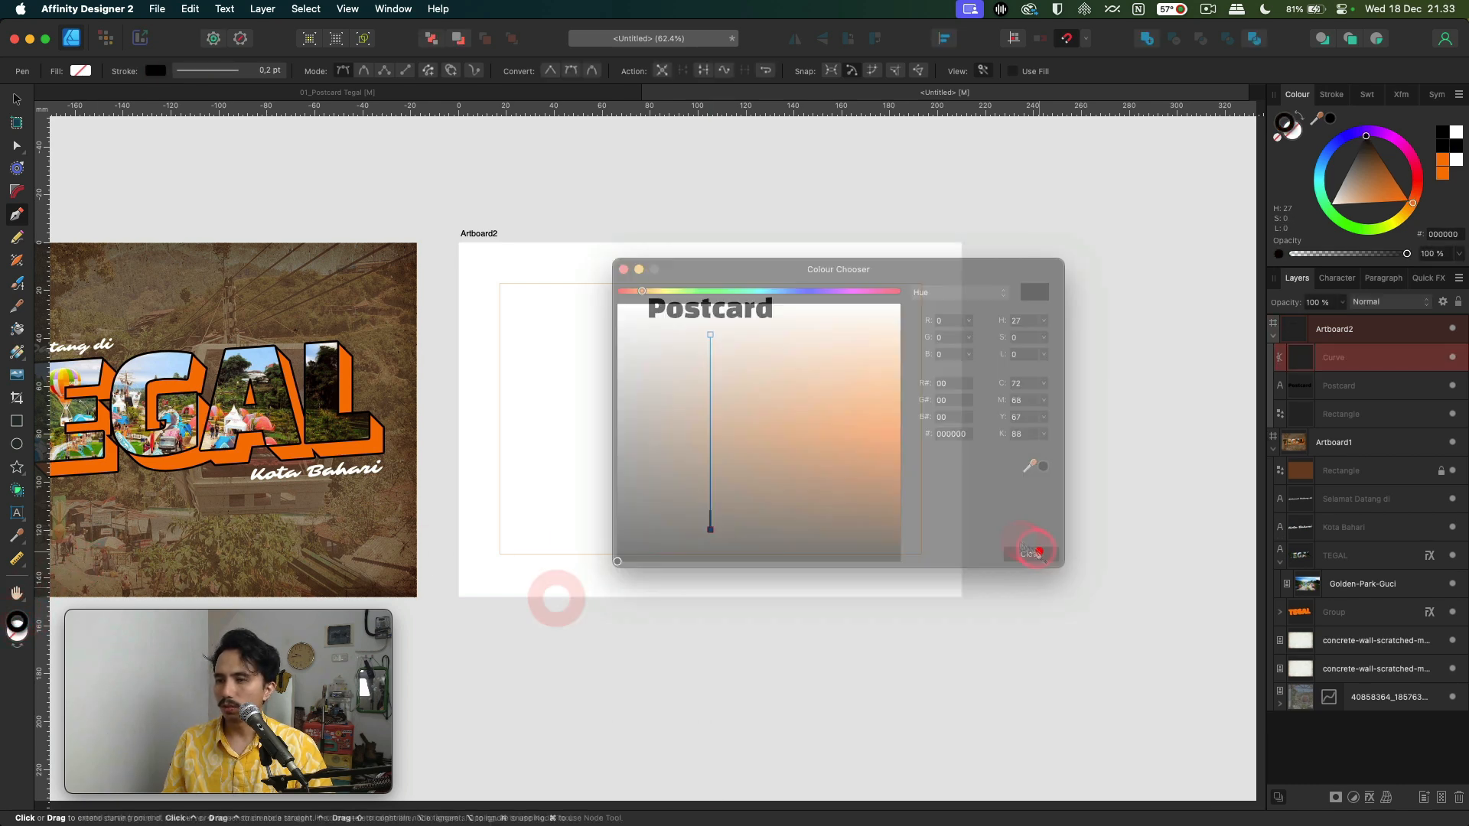
{"action": "left_click", "coordinate": [18, 100]}
{"action": "left_click", "coordinate": [103, 144]}
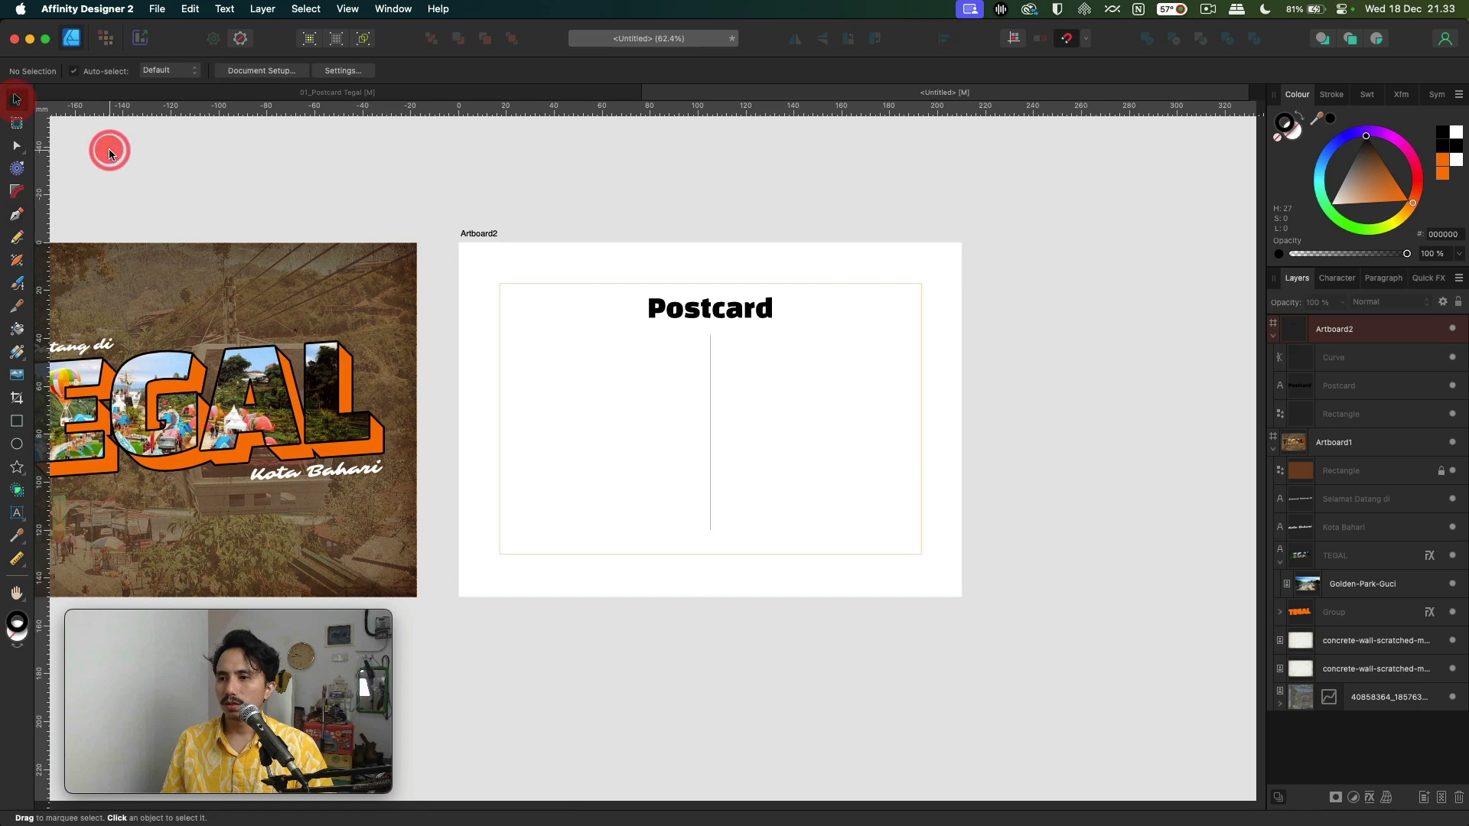
- Select only the vertical divider, set its stroke width to 1.5 pt, and deselect it
{"action": "left_click_drag", "start_coordinate": [819, 396], "coordinate": [642, 442]}
{"action": "left_click", "coordinate": [985, 340]}
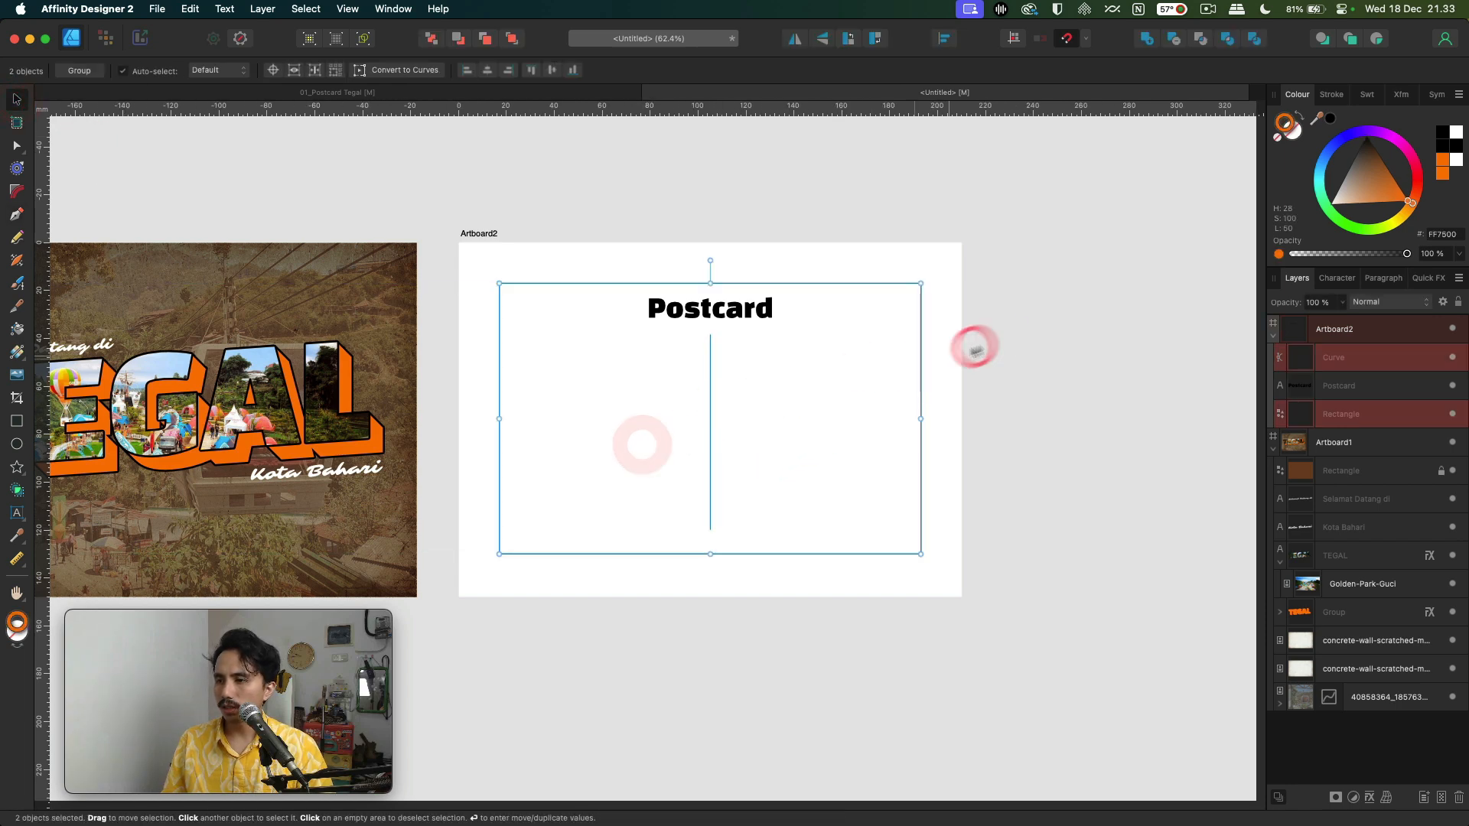
{"action": "left_click", "coordinate": [710, 390]}
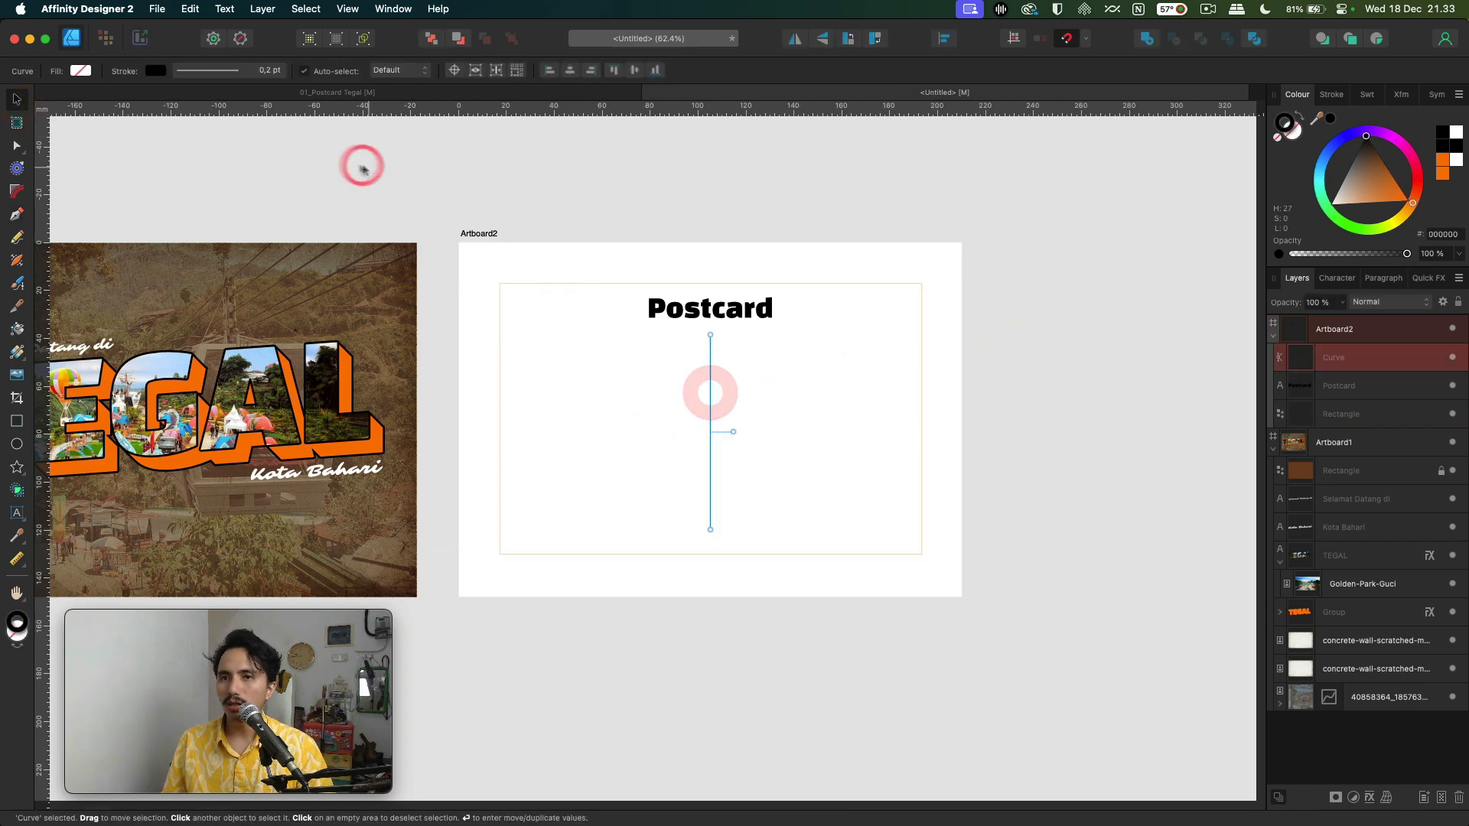
{"action": "left_click", "coordinate": [195, 70]}
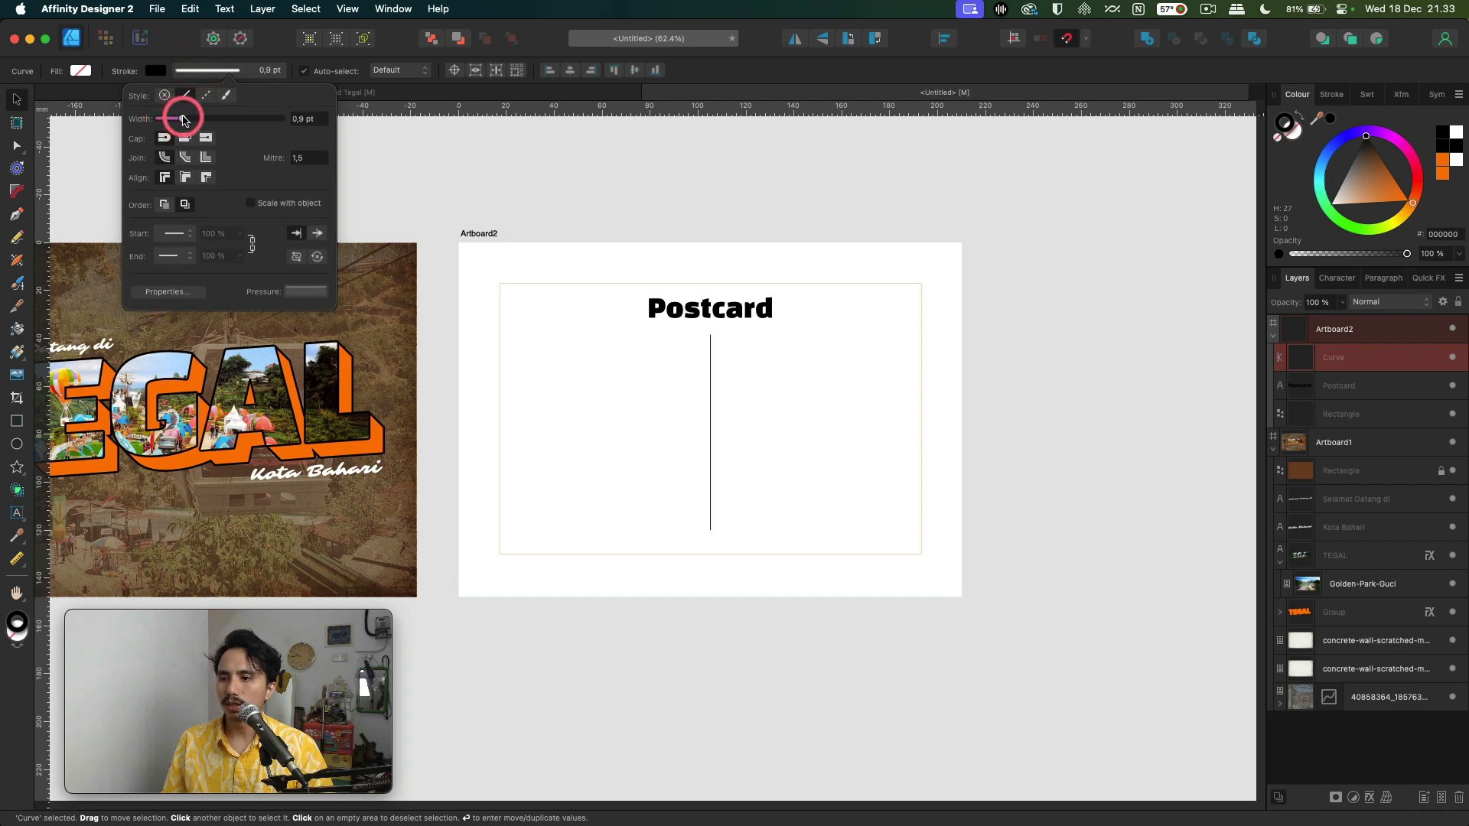
{"action": "left_click_drag", "start_coordinate": [182, 119], "coordinate": [189, 120]}
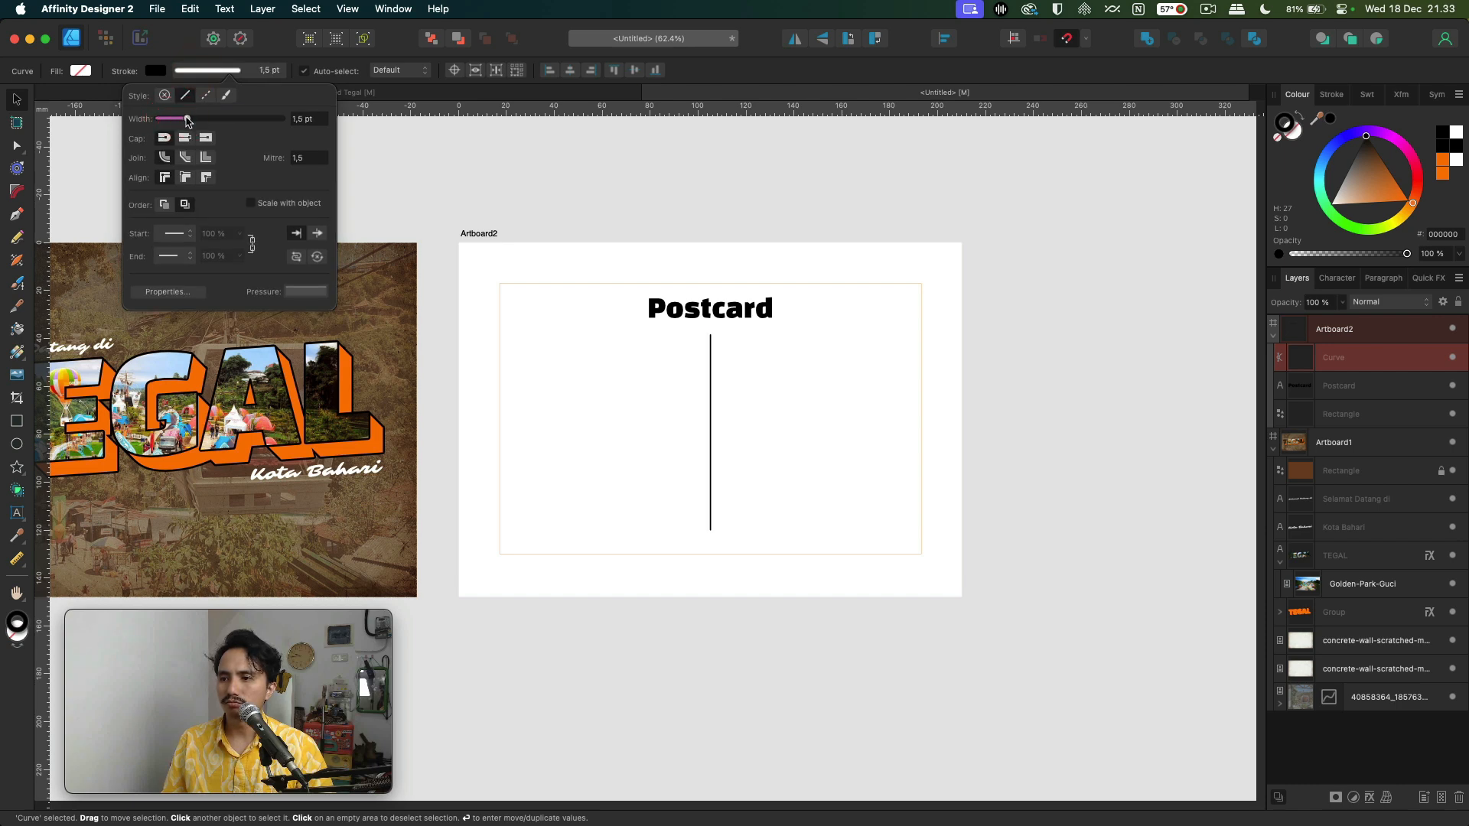
{"action": "left_click", "coordinate": [456, 164]}
- Draw a horizontal line about 75 mm long with the Pen tool, just right of the divider's middle, and deselect it
{"action": "key", "text": "space"}
{"action": "left_click_drag", "start_coordinate": [521, 199], "coordinate": [454, 193]}
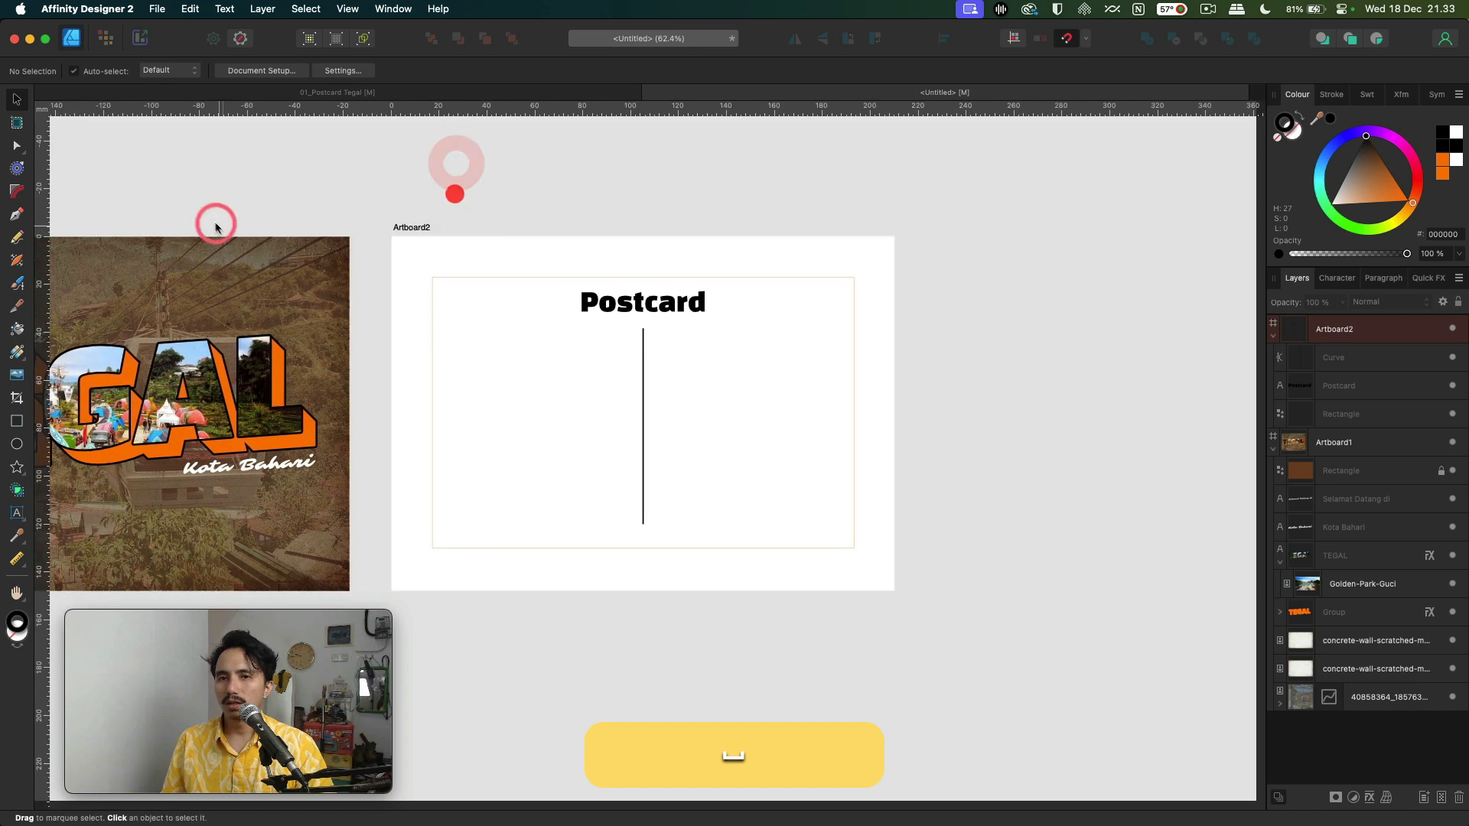
{"action": "left_click", "coordinate": [21, 215]}
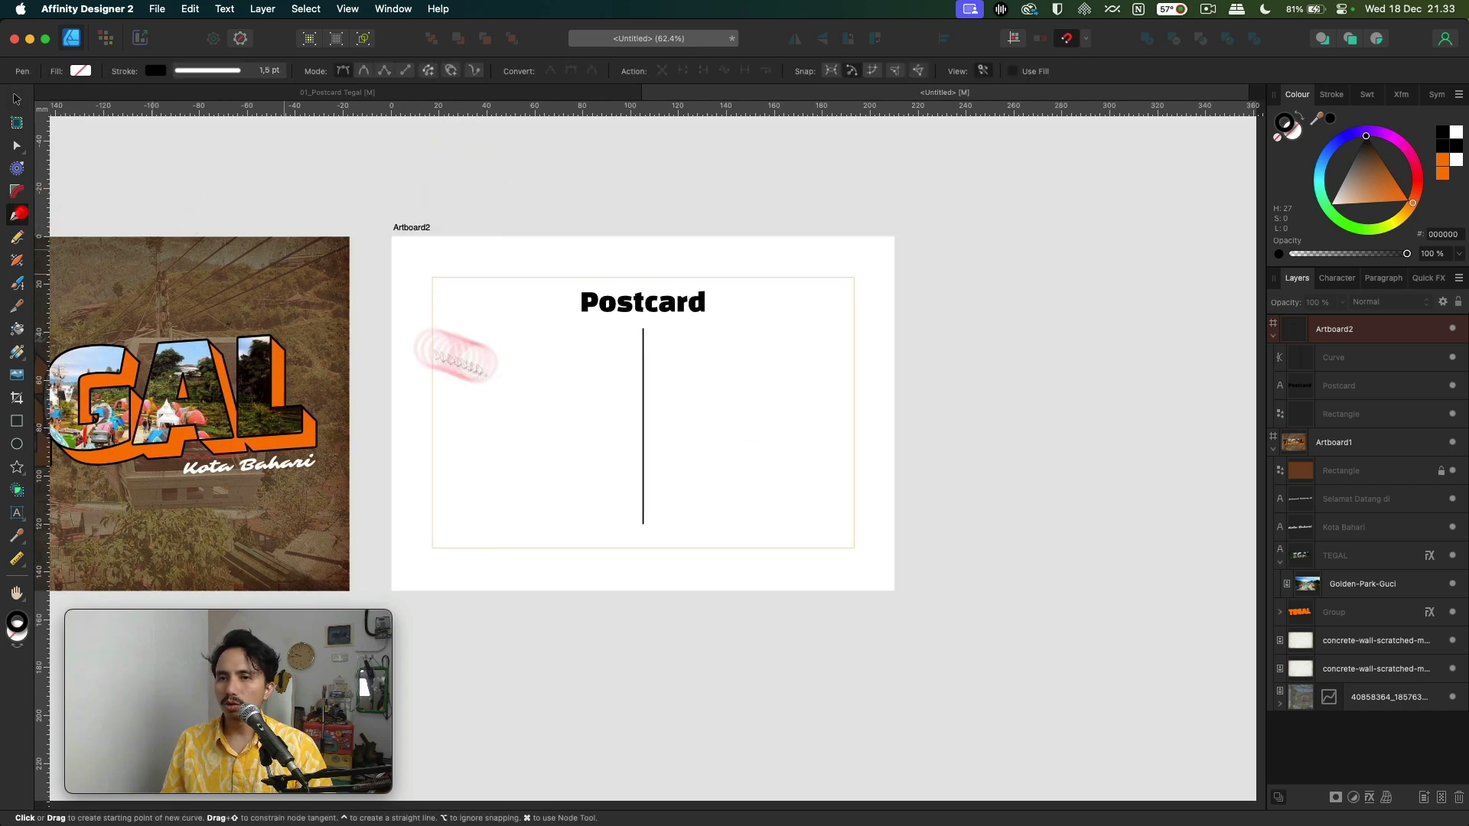
{"action": "left_click", "coordinate": [657, 413]}
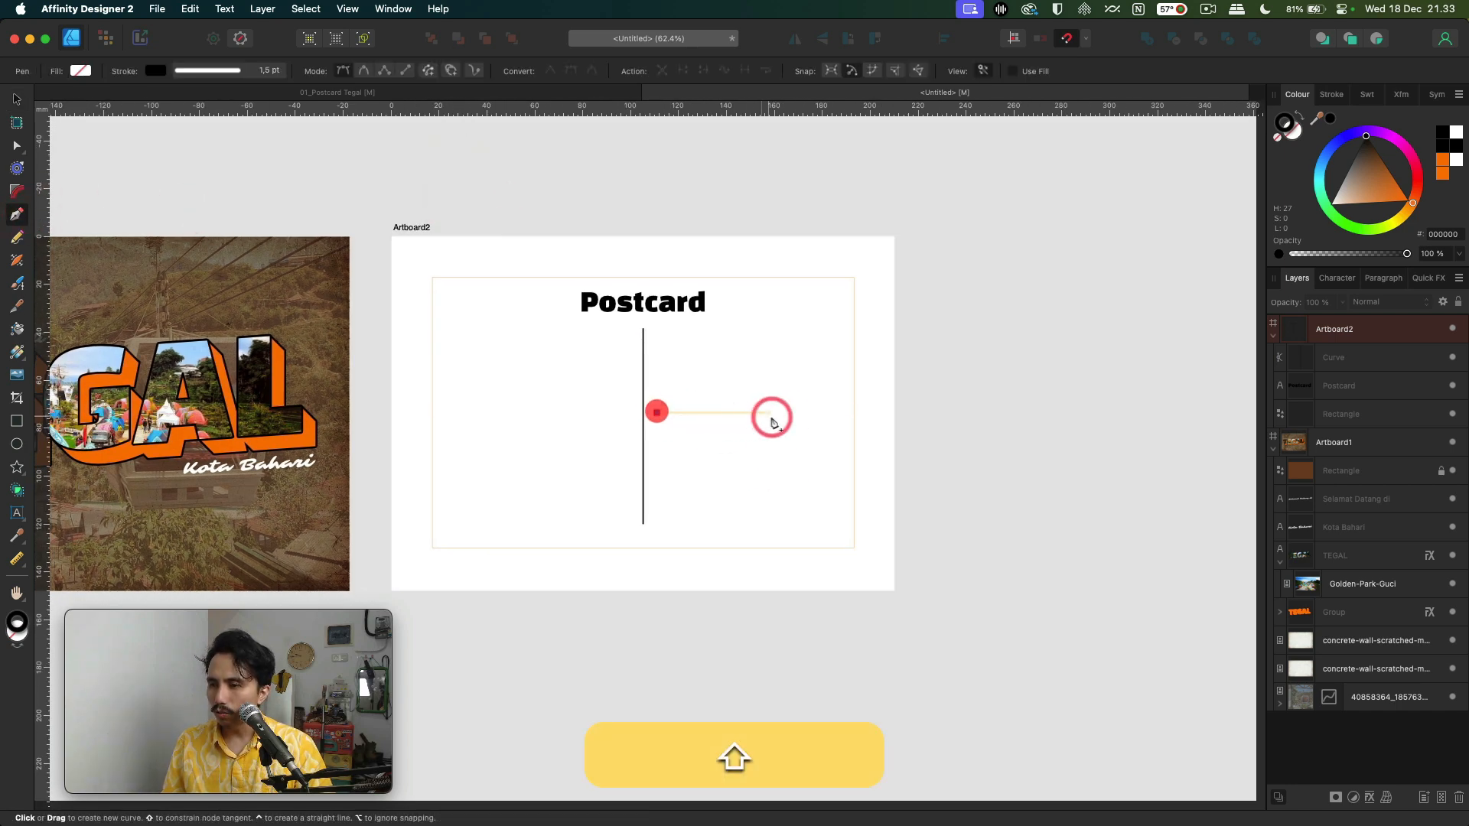
{"action": "left_click", "coordinate": [835, 417]}
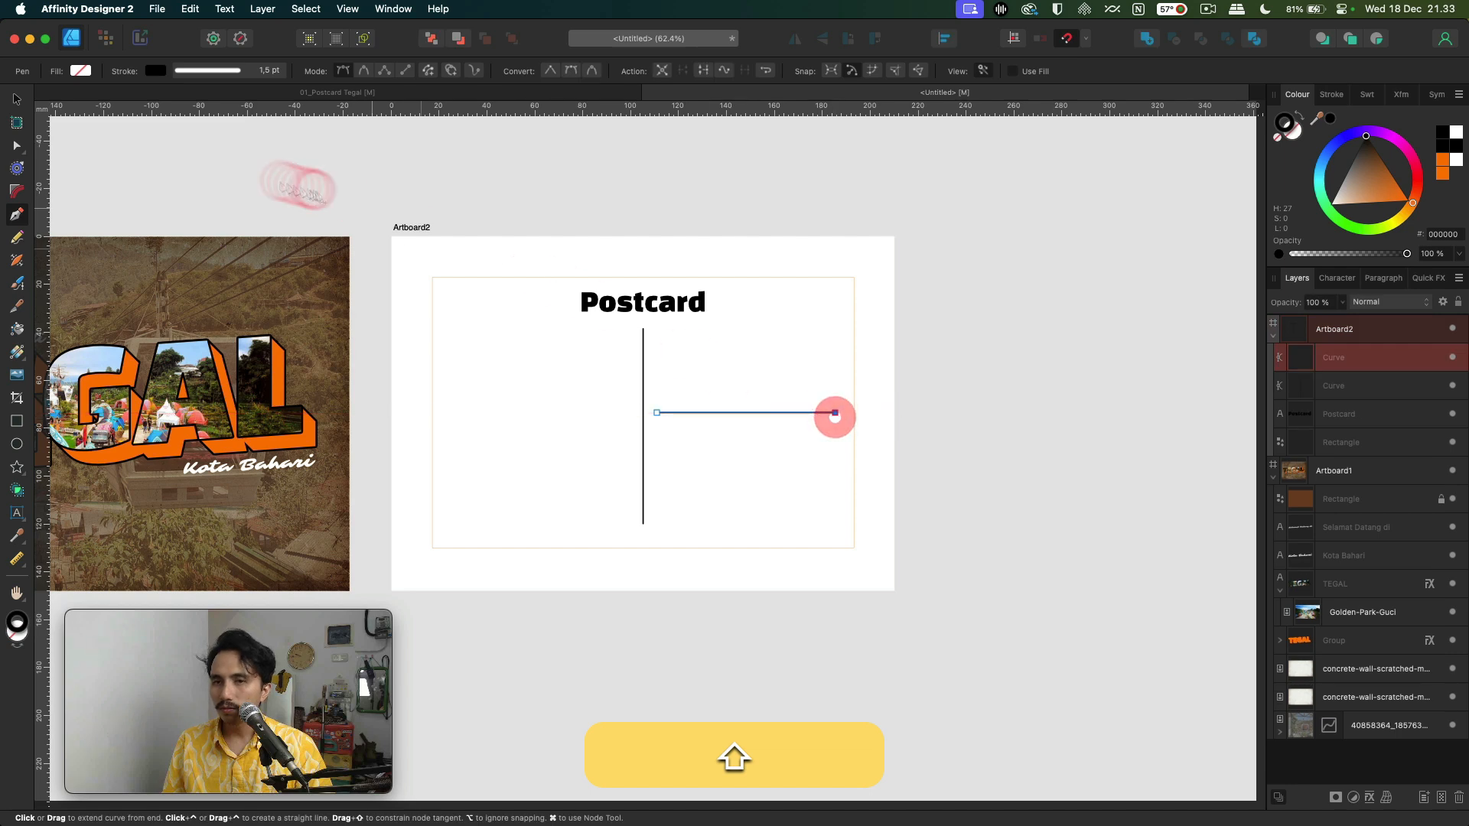
{"action": "left_click", "coordinate": [16, 99]}
{"action": "left_click", "coordinate": [122, 144]}
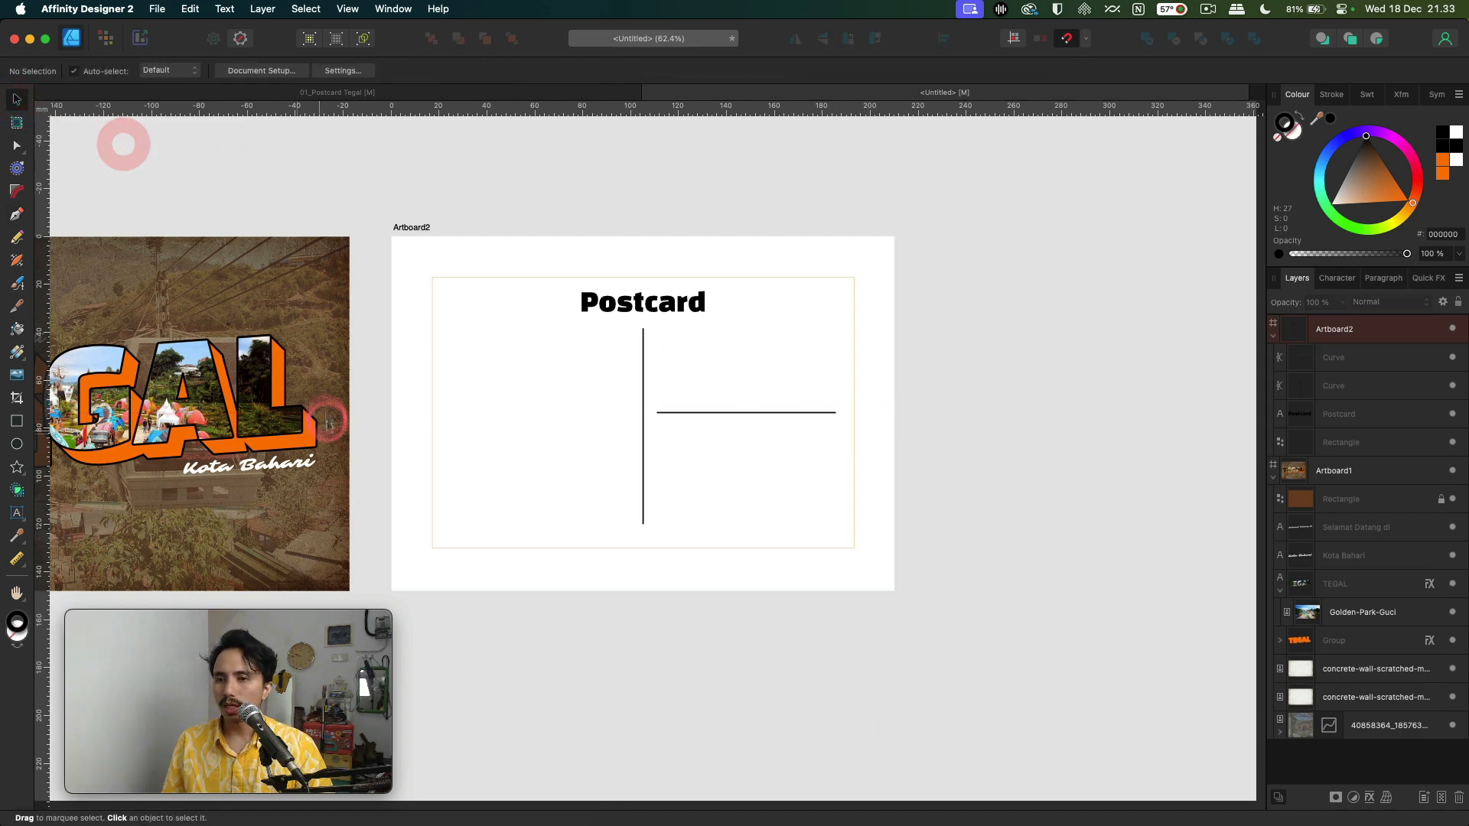
- Start a Move / Duplicate of the horizontal line with duplication enabled and a vertical offset of 3 mm
{"action": "left_click", "coordinate": [731, 414]}
{"action": "key", "text": "Return"}
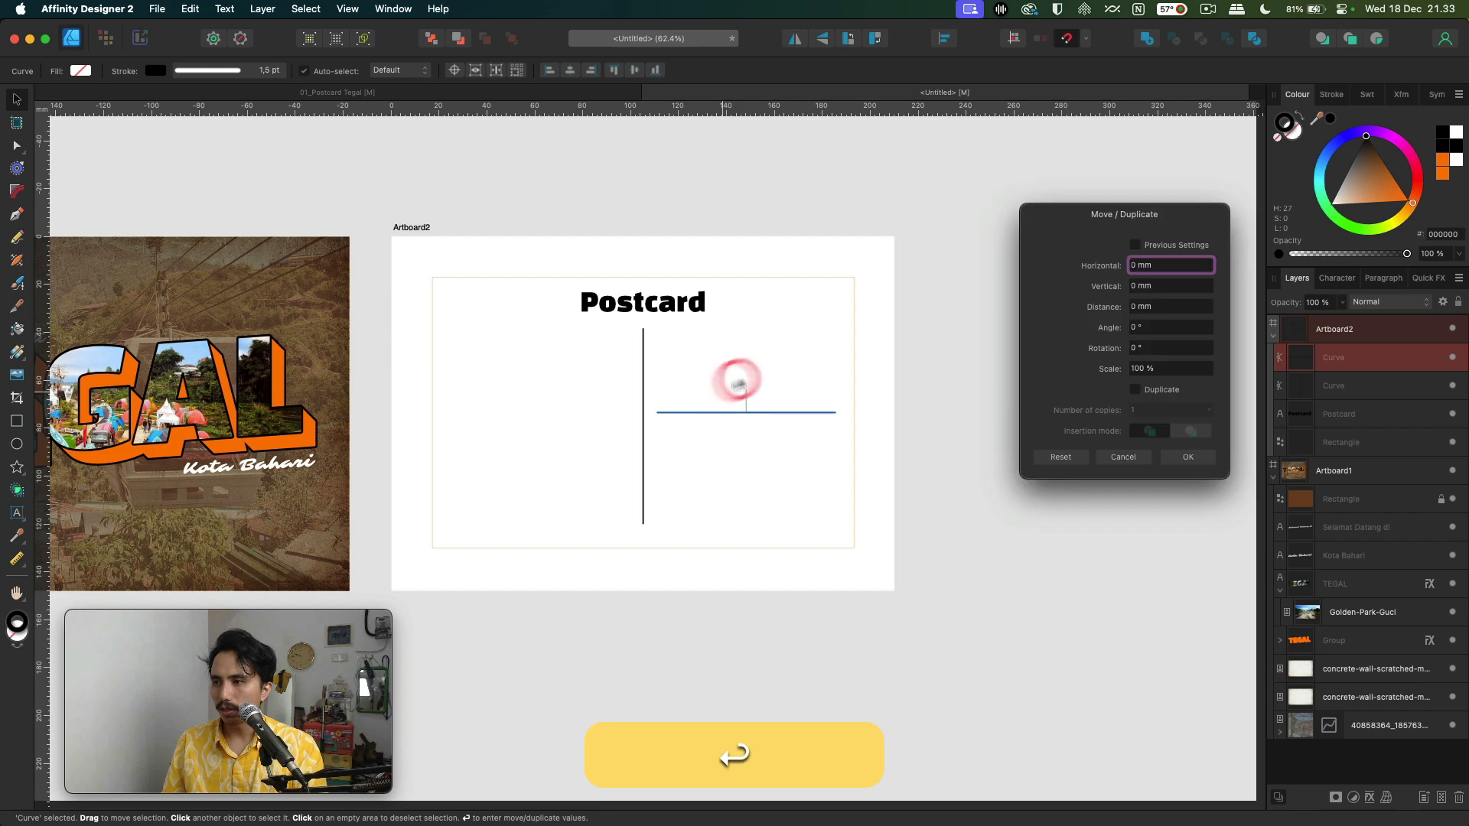
{"action": "left_click", "coordinate": [1136, 389]}
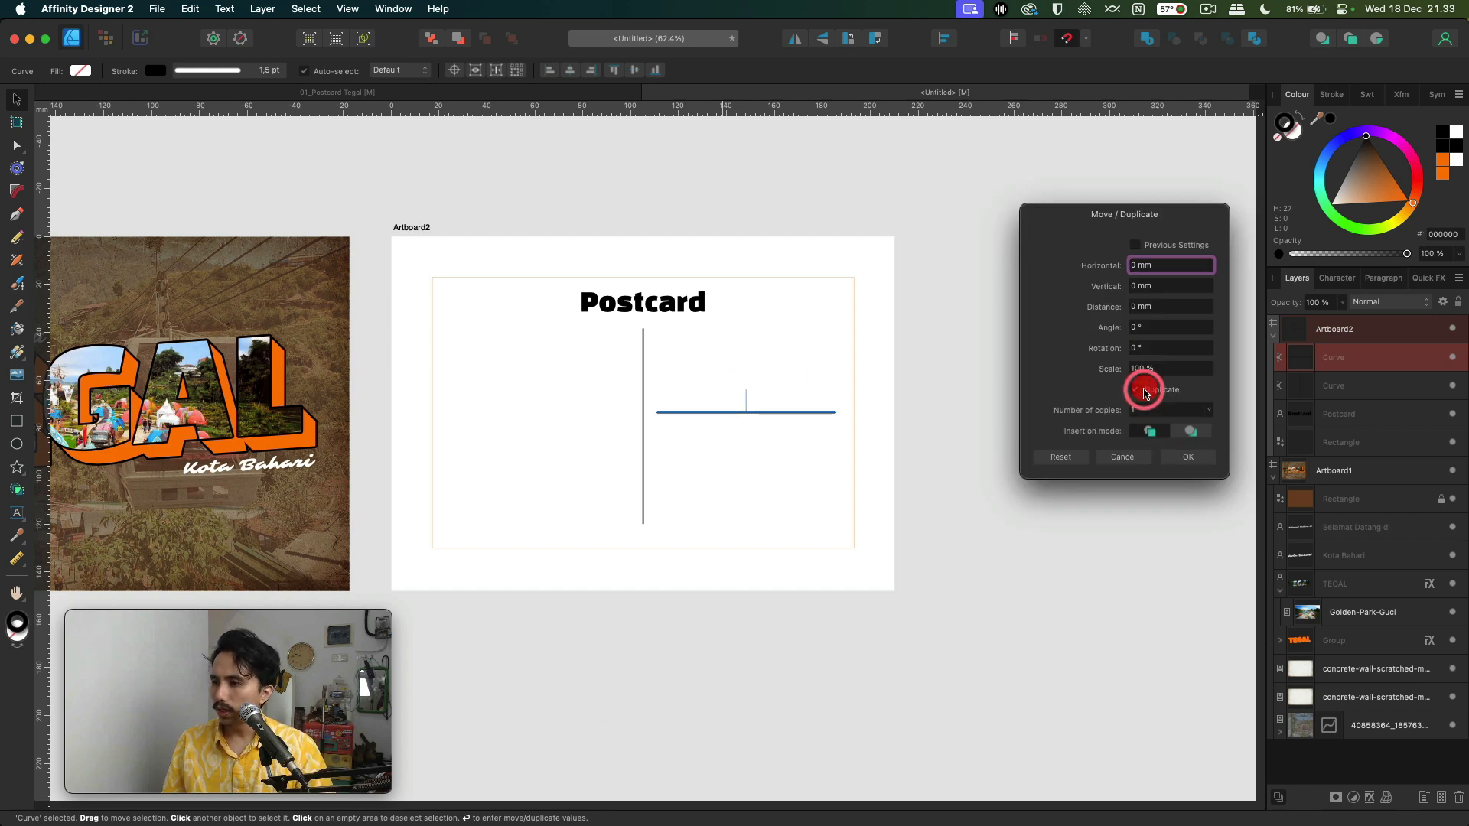
{"action": "left_click", "coordinate": [1146, 414]}
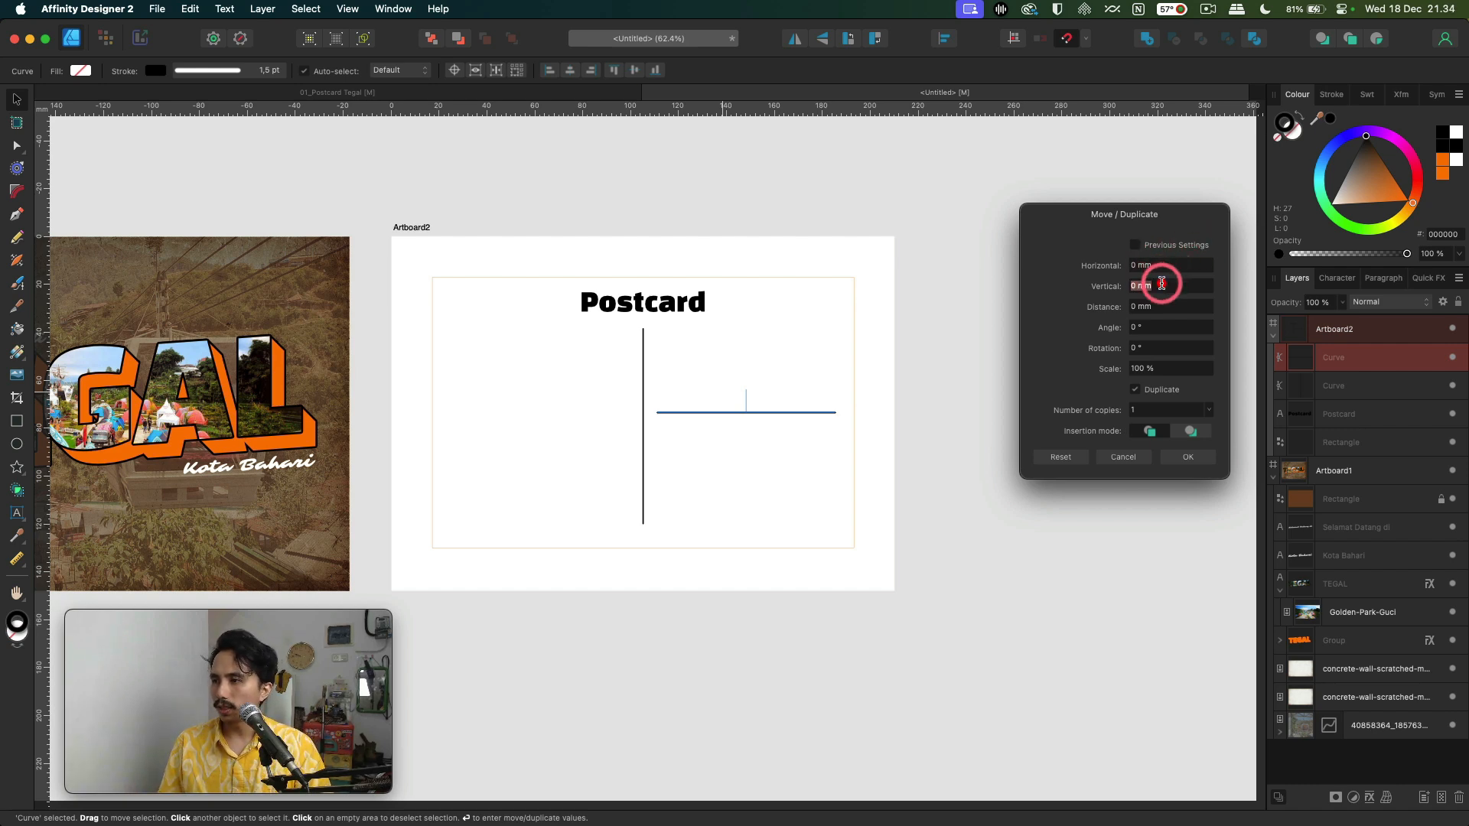
{"action": "key", "text": "Up"}
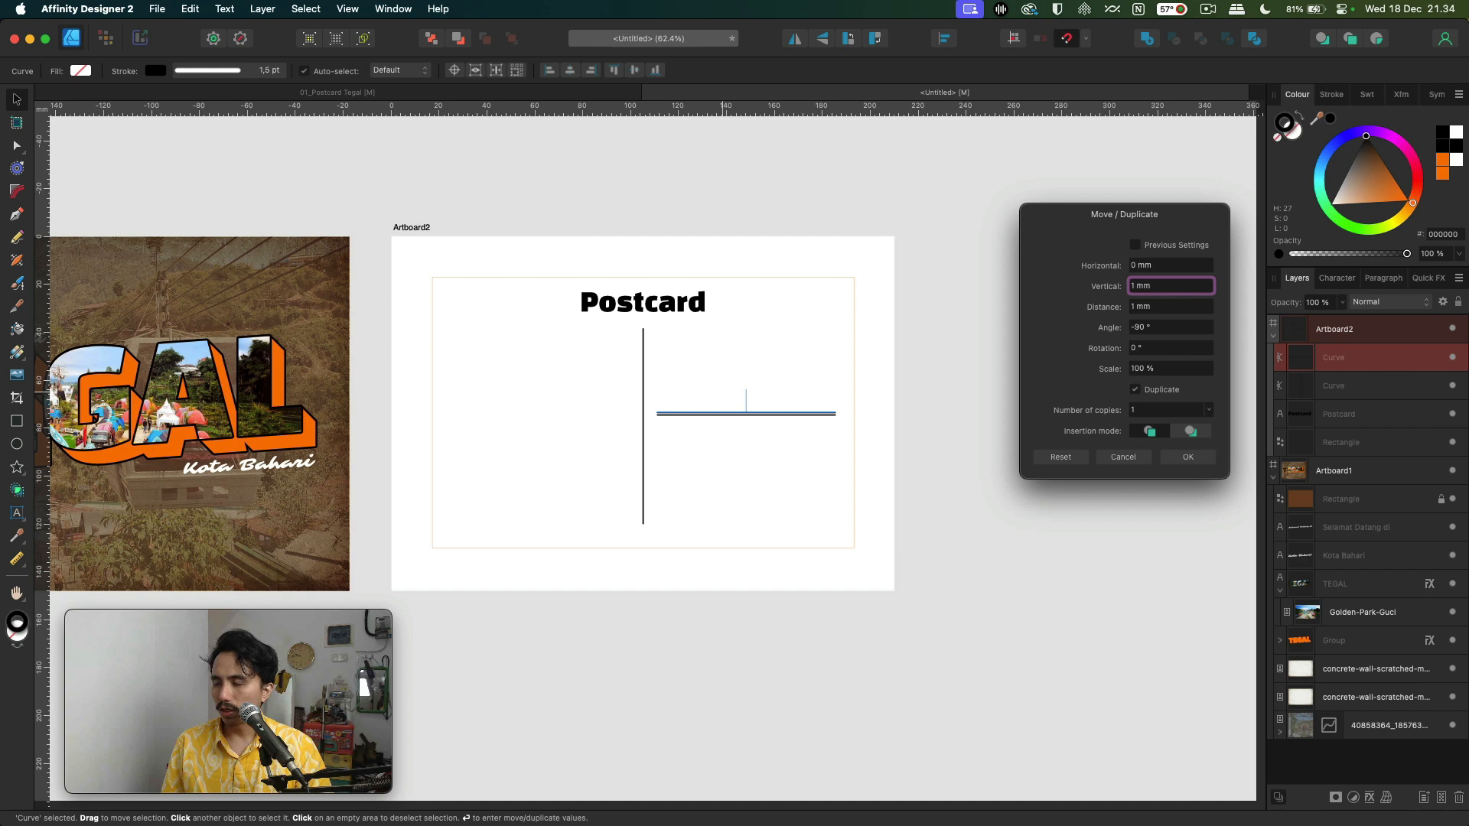
{"action": "key", "text": "Up"}
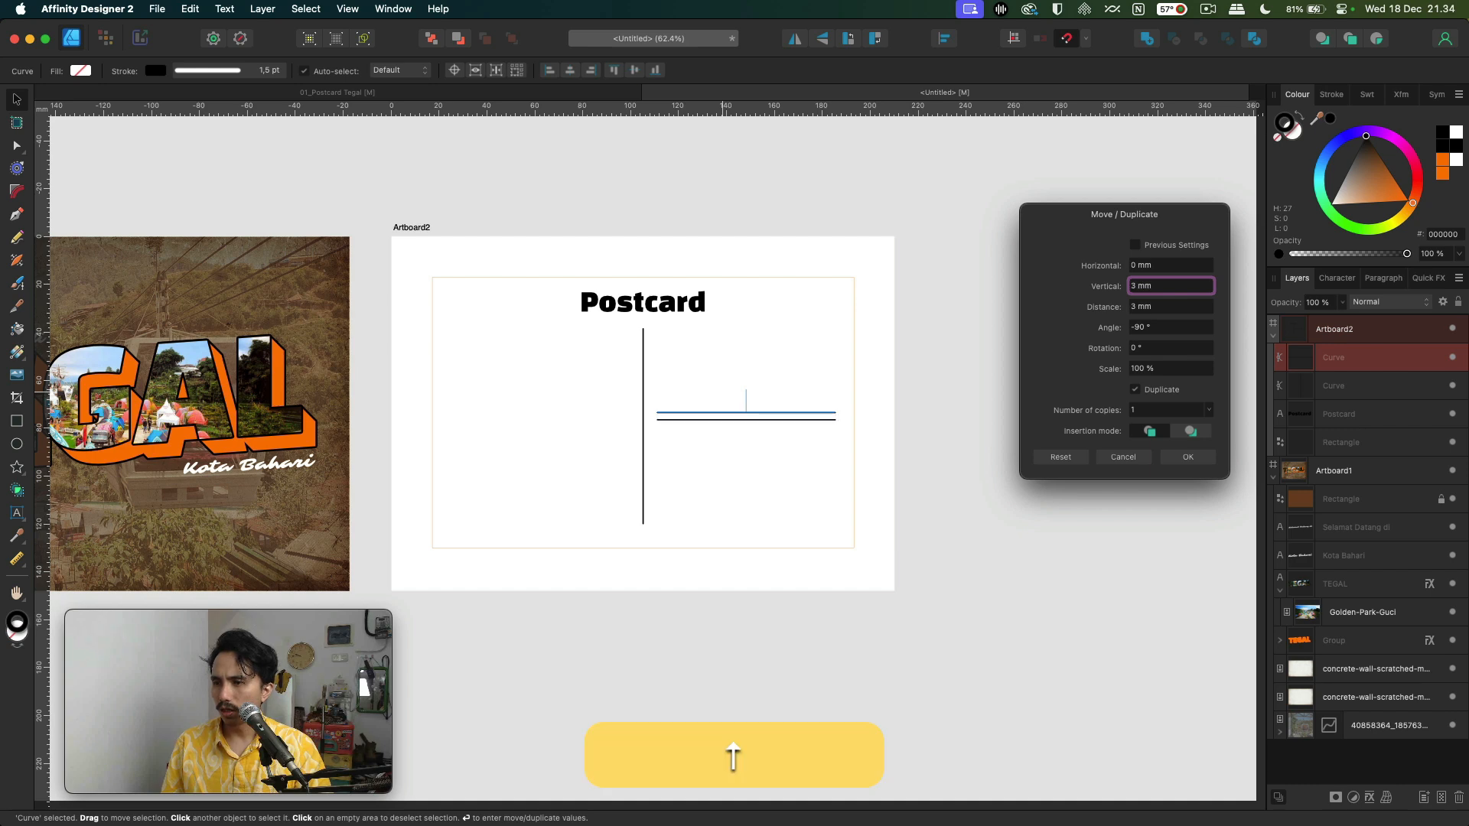
- Set the number of copies of the horizontal line to 8
{"action": "left_click", "coordinate": [1152, 406]}
{"action": "key", "text": "Up"}
{"action": "key", "text": "Up"}
{"action": "key", "text": "Up"}
{"action": "key", "text": "Up"}
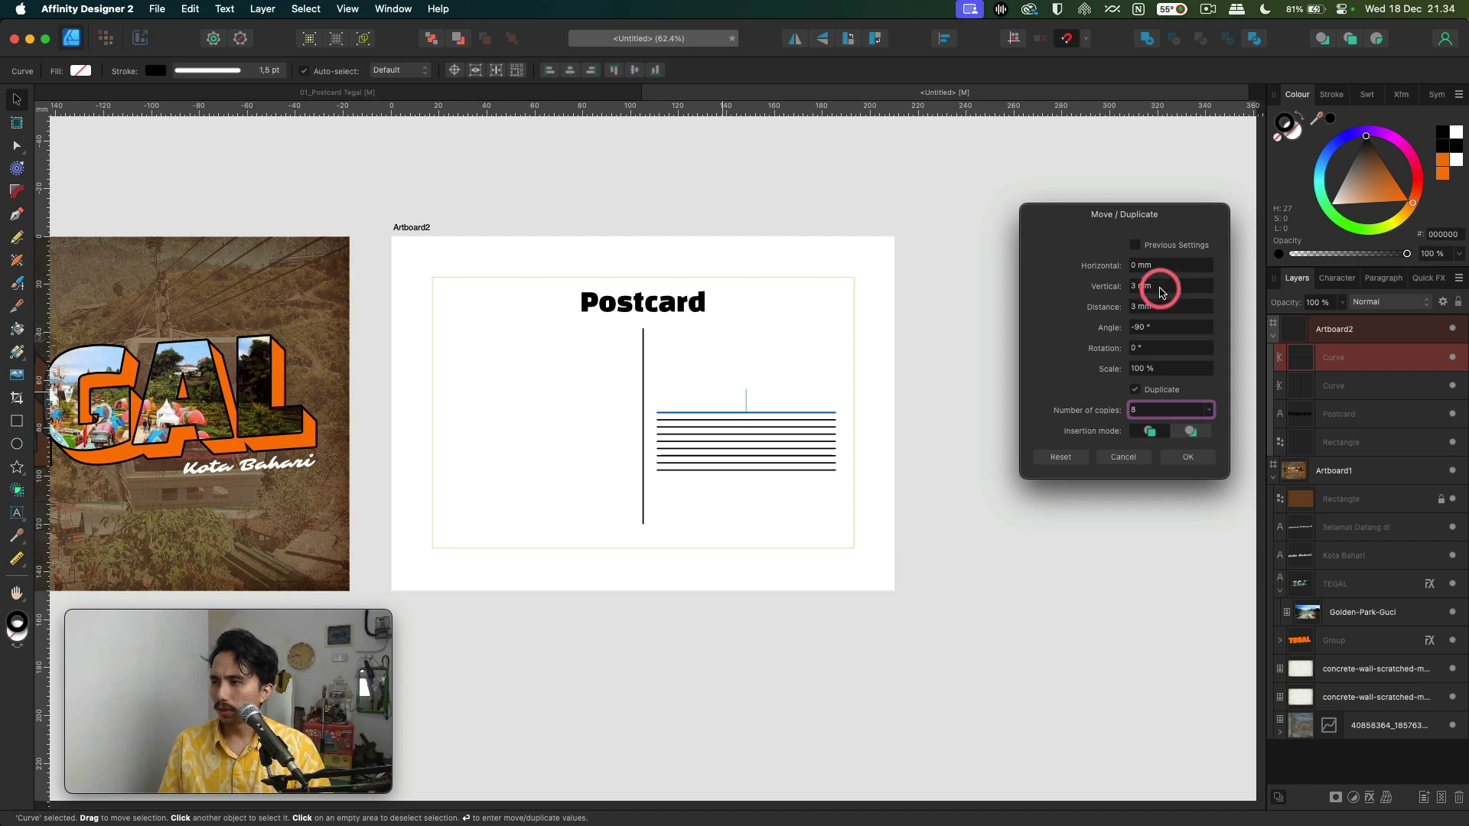
- Set the duplicates' vertical offset to 6 mm and reduce the number of copies to 4
{"action": "key", "text": "shift+Up"}
{"action": "key", "text": "Down"}
{"action": "key", "text": "Down"}
{"action": "key", "text": "Down"}
{"action": "key", "text": "Down"}
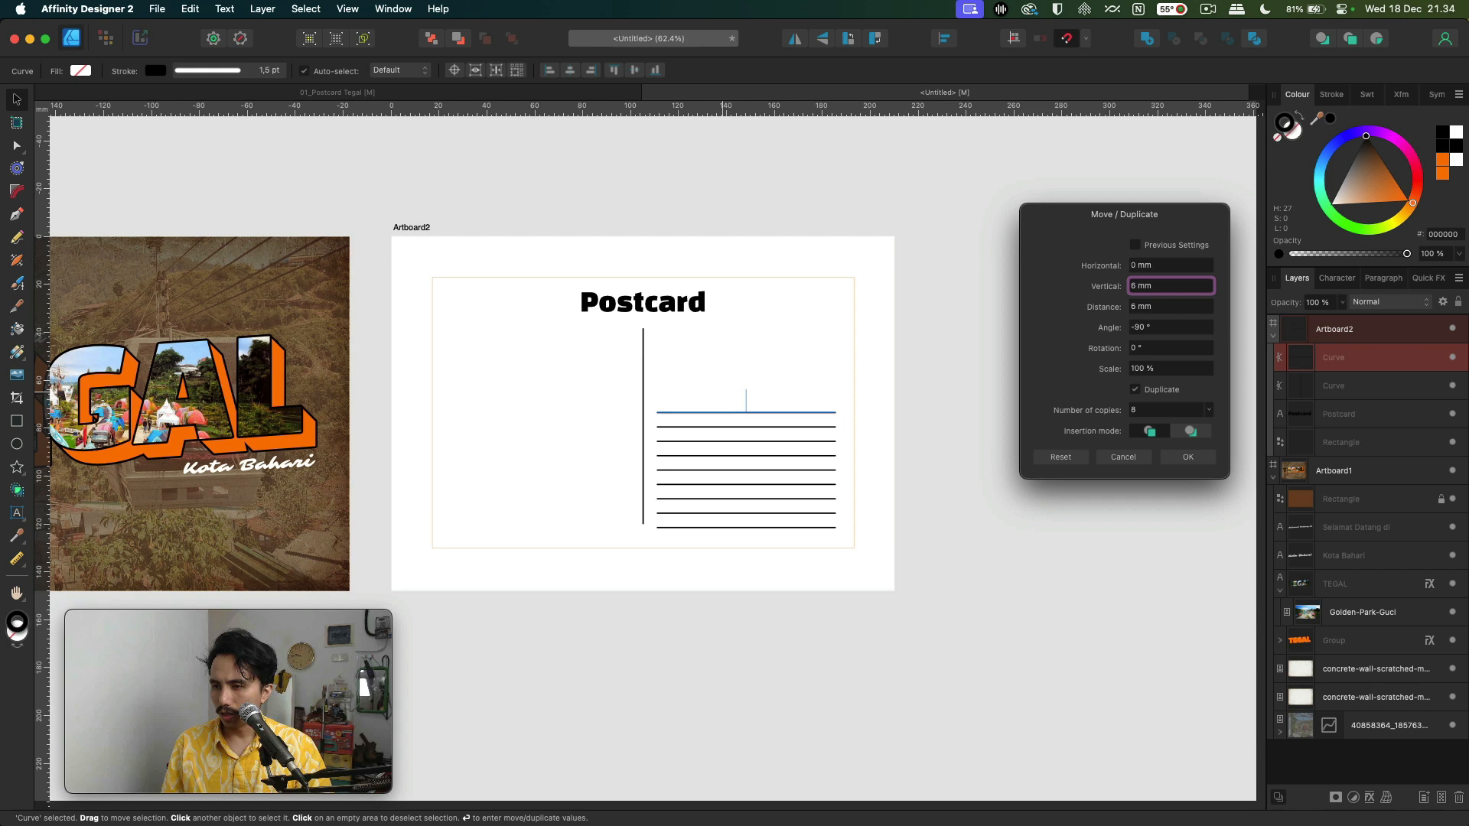
{"action": "left_click", "coordinate": [1153, 408]}
{"action": "key", "text": "Down"}
{"action": "key", "text": "Down"}
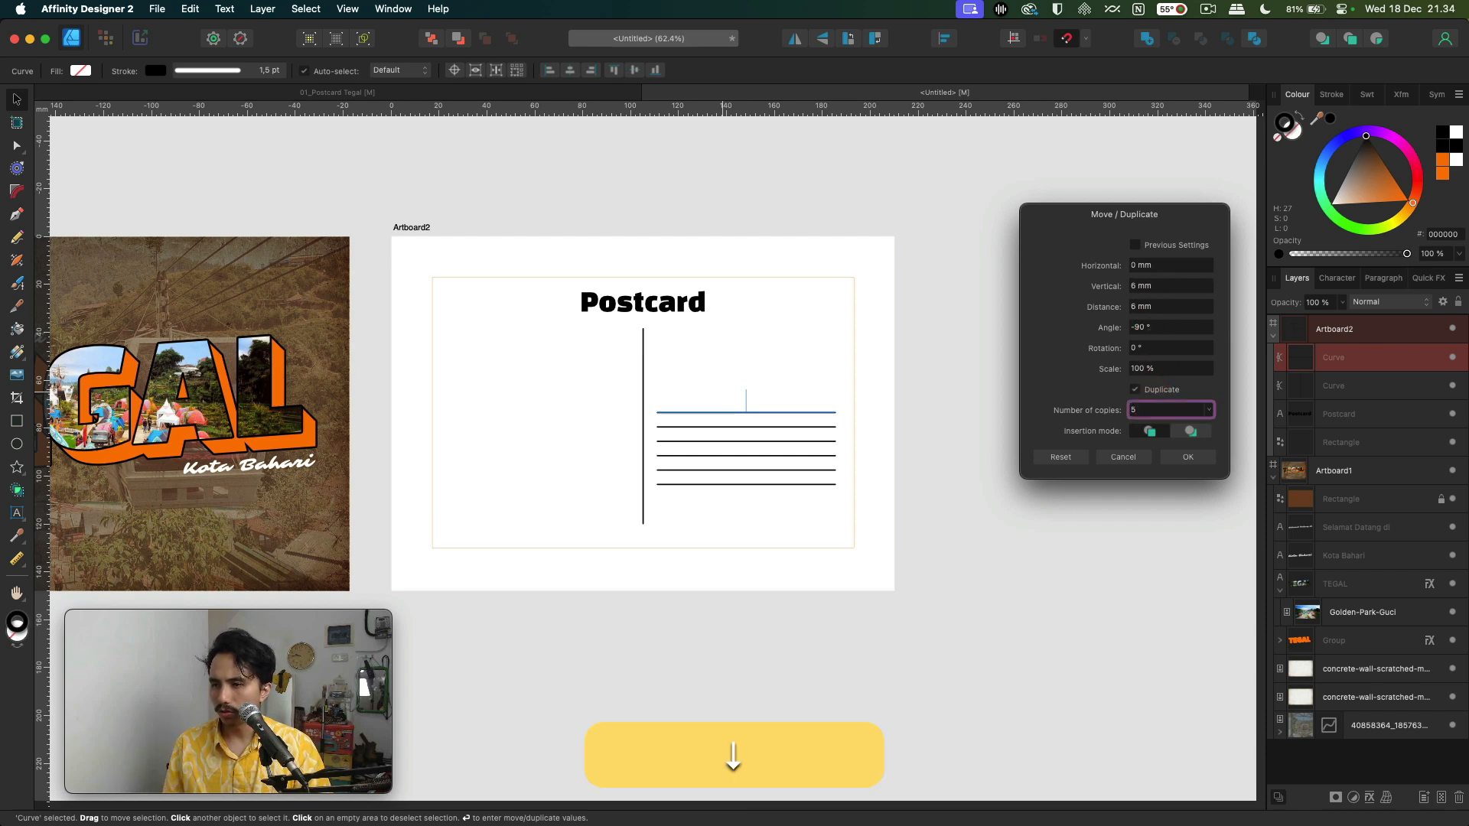
- Set the vertical offset between the line copies to 11 mm and apply the duplication
{"action": "left_click", "coordinate": [1141, 283]}
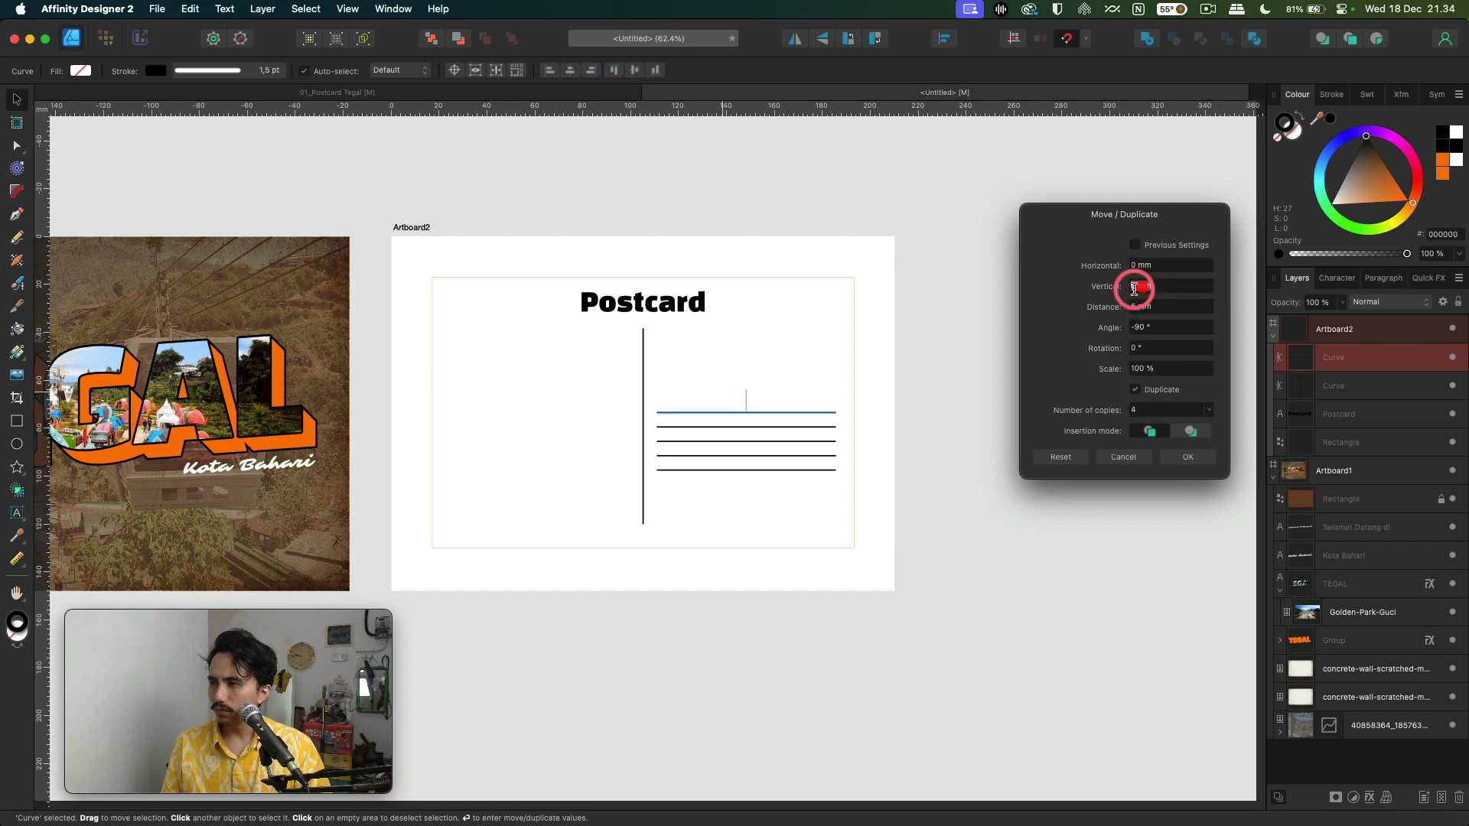
{"action": "key", "text": "Up"}
{"action": "key", "text": "Up"}
{"action": "key", "text": "Up"}
{"action": "key", "text": "Up"}
{"action": "key", "text": "Up"}
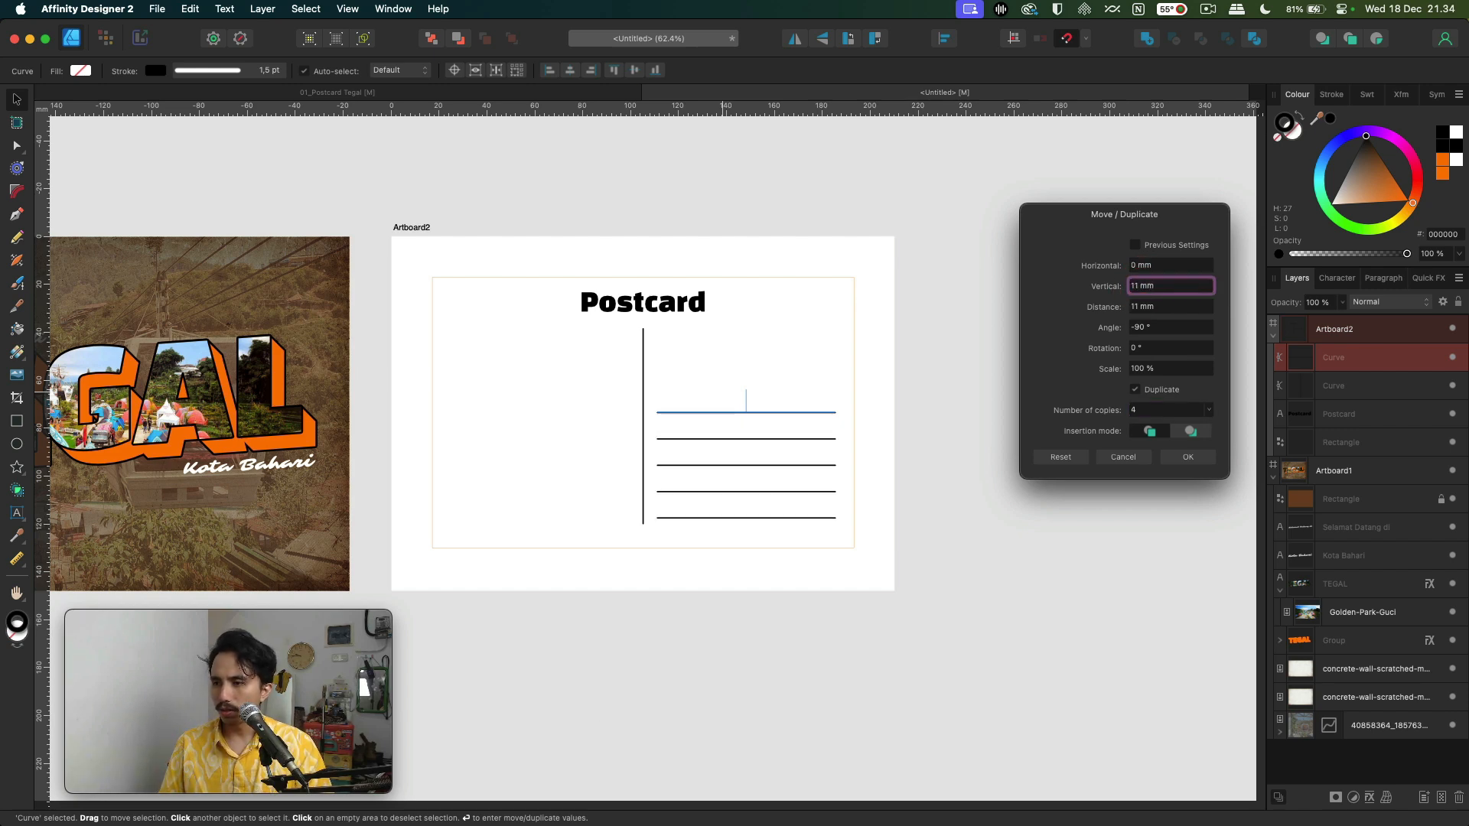
{"action": "left_click", "coordinate": [1180, 462]}
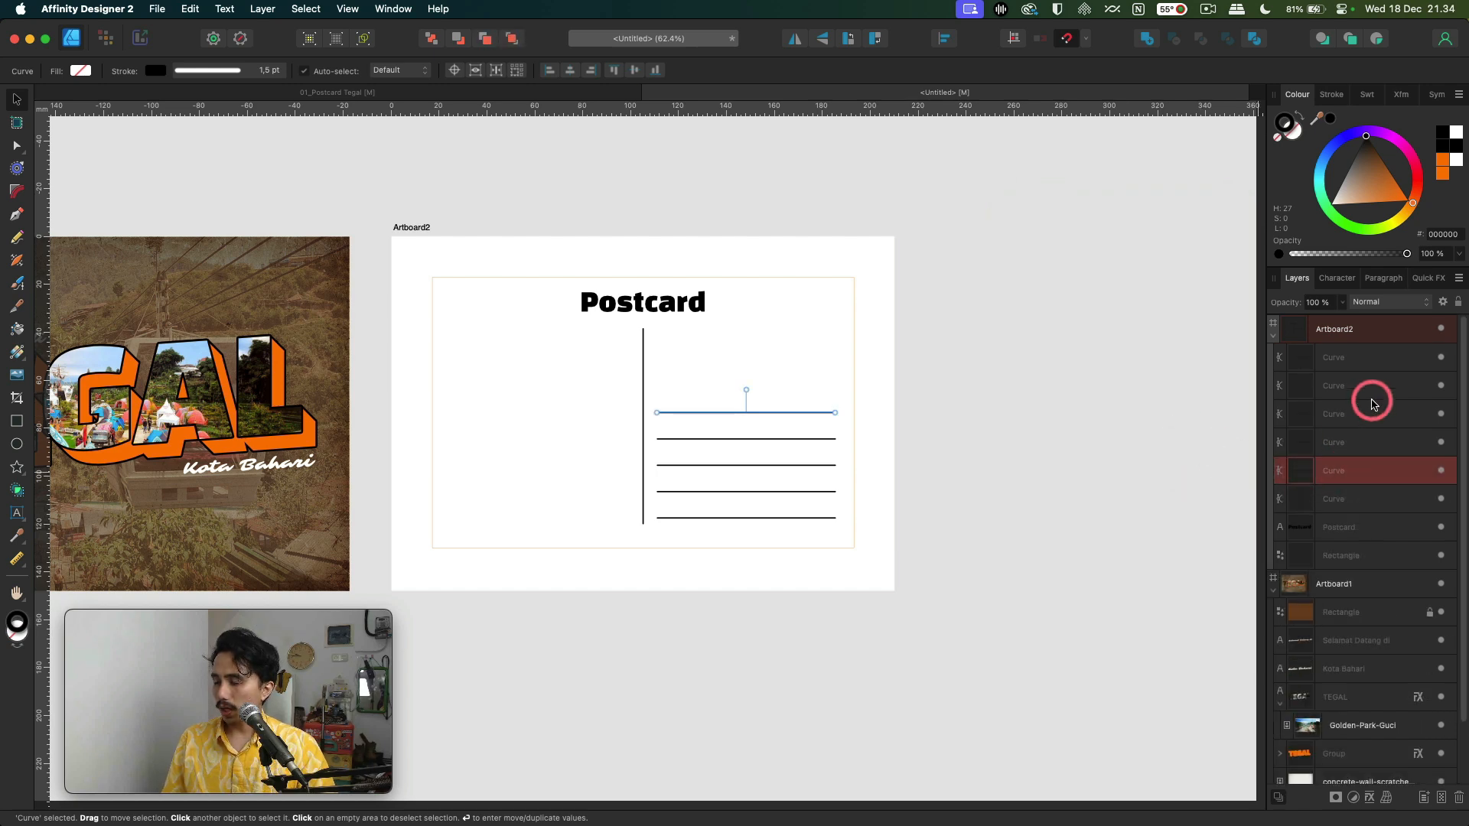
- Group the five address lines and shift the group down to align its last line with the lower end of the vertical divider
{"action": "left_click", "coordinate": [1369, 357], "text": "shift"}
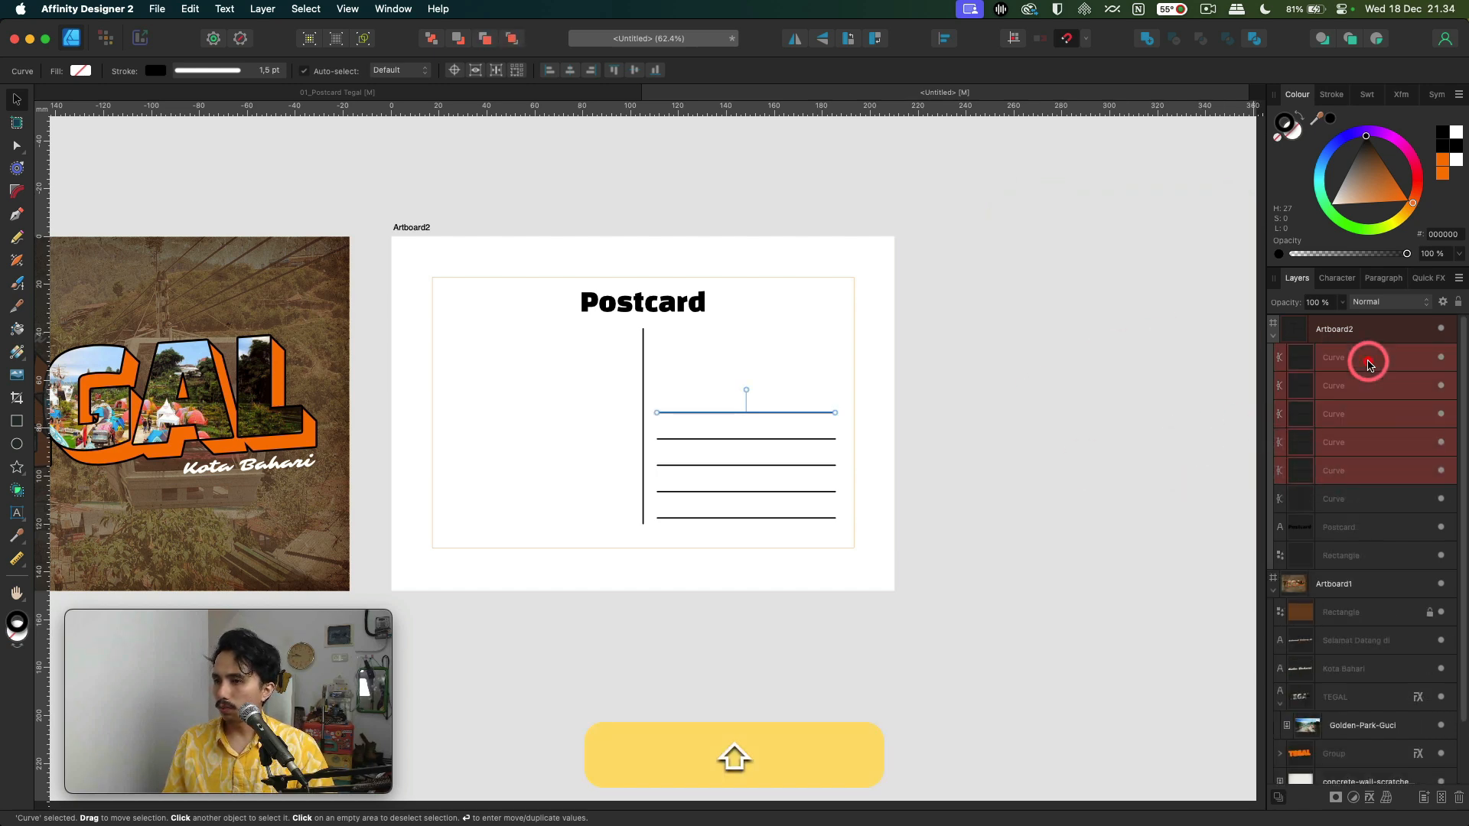
{"action": "key", "text": "super+g"}
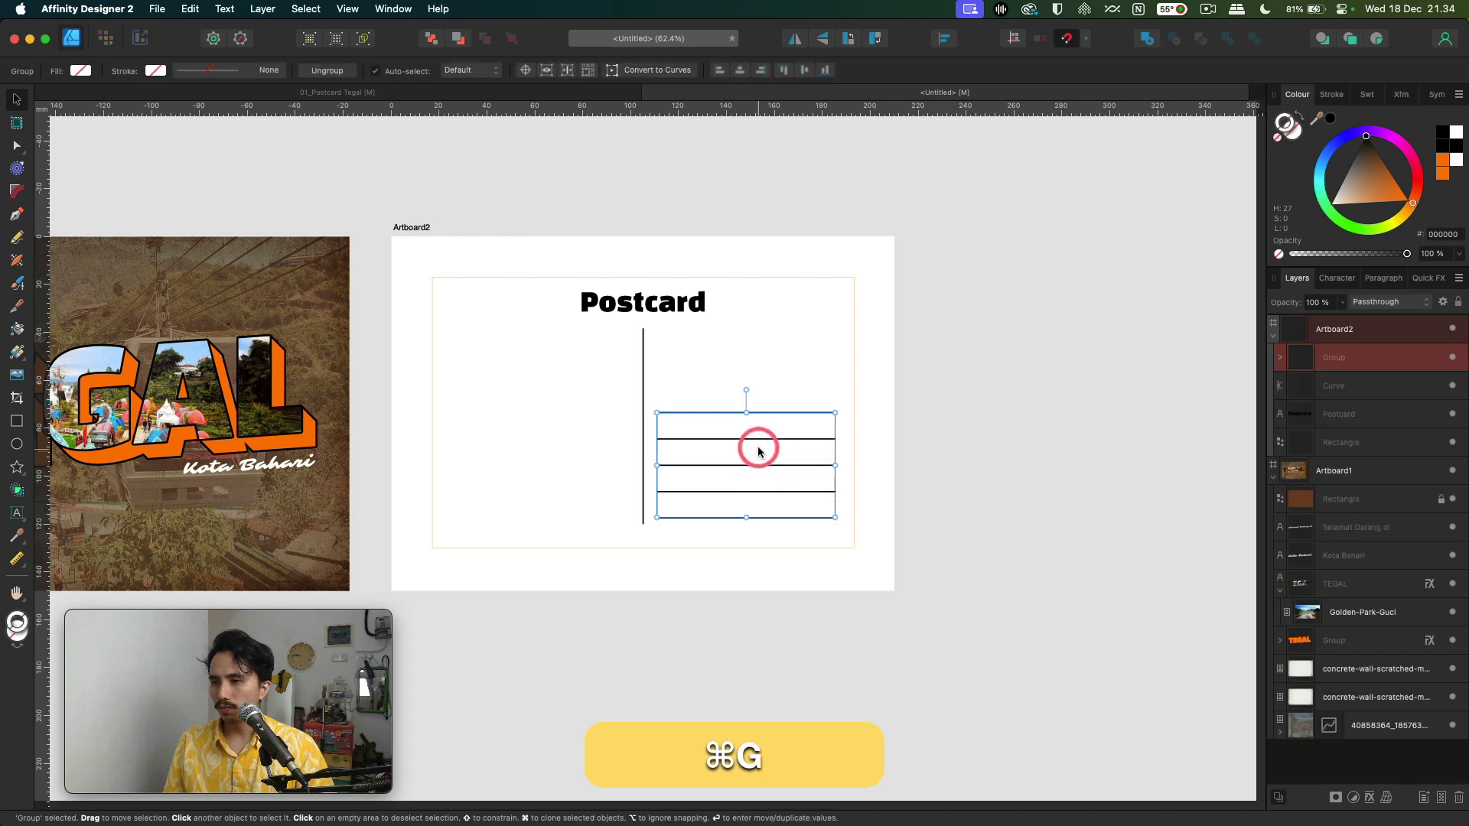
{"action": "left_click_drag", "start_coordinate": [761, 442], "coordinate": [761, 447]}
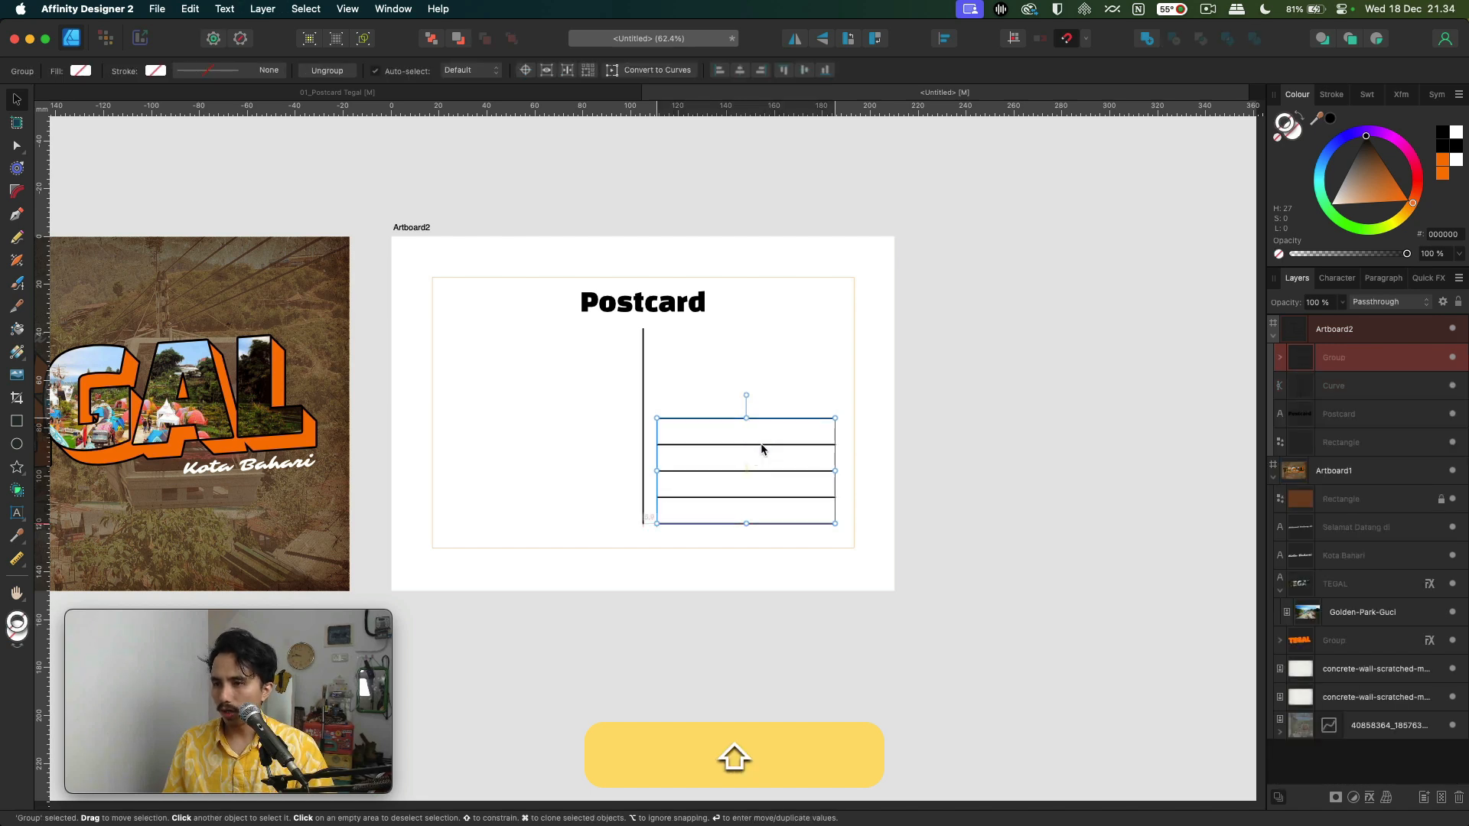
{"action": "left_click", "coordinate": [746, 361]}
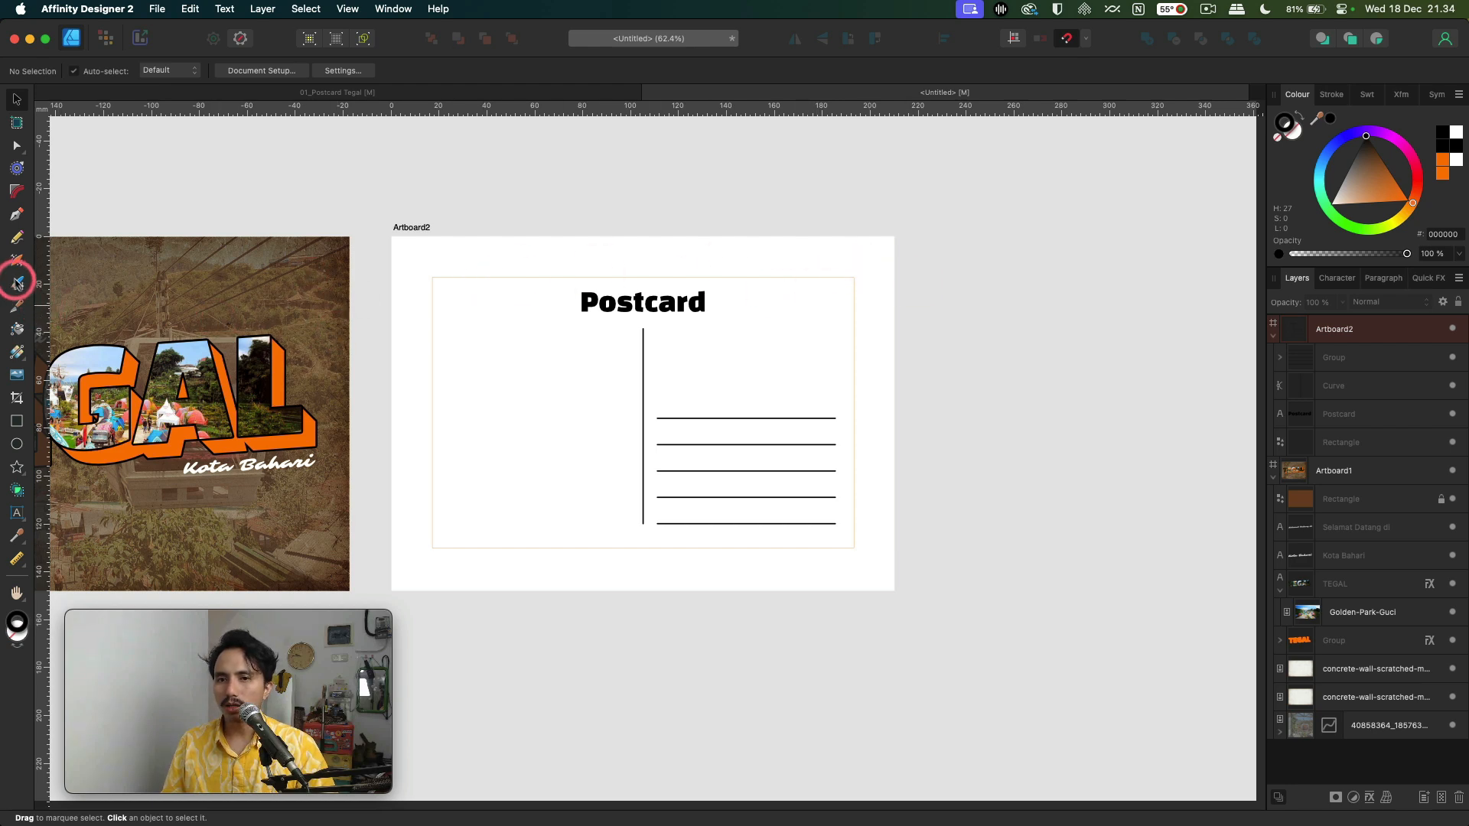
- Draw a straight horizontal line with the Pen tool along the full top edge of the back side's inner frame
{"action": "left_click", "coordinate": [18, 217]}
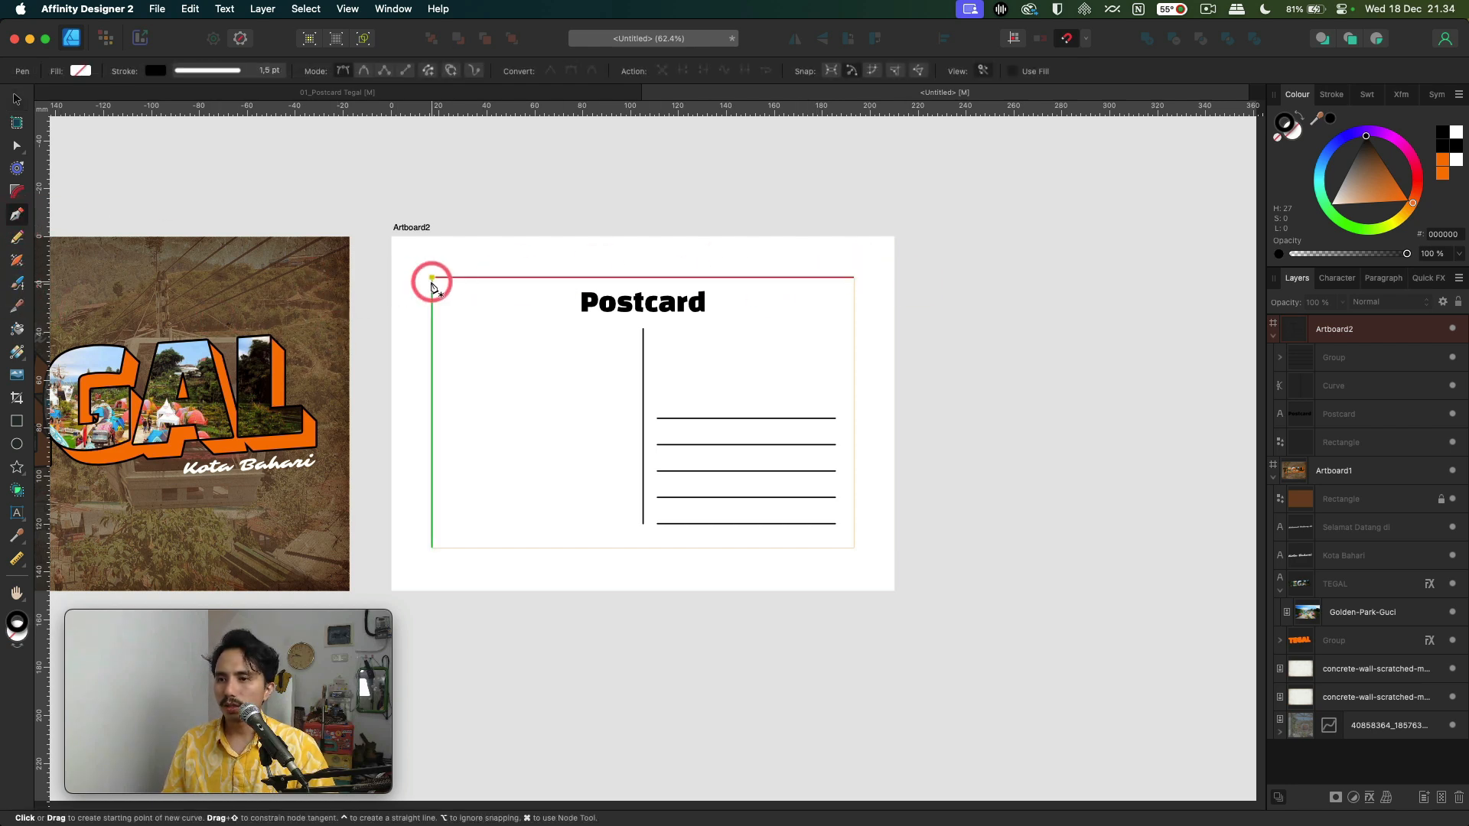
{"action": "left_click", "coordinate": [432, 277]}
{"action": "left_click", "coordinate": [855, 284], "text": "shift"}
{"action": "key", "text": "v"}
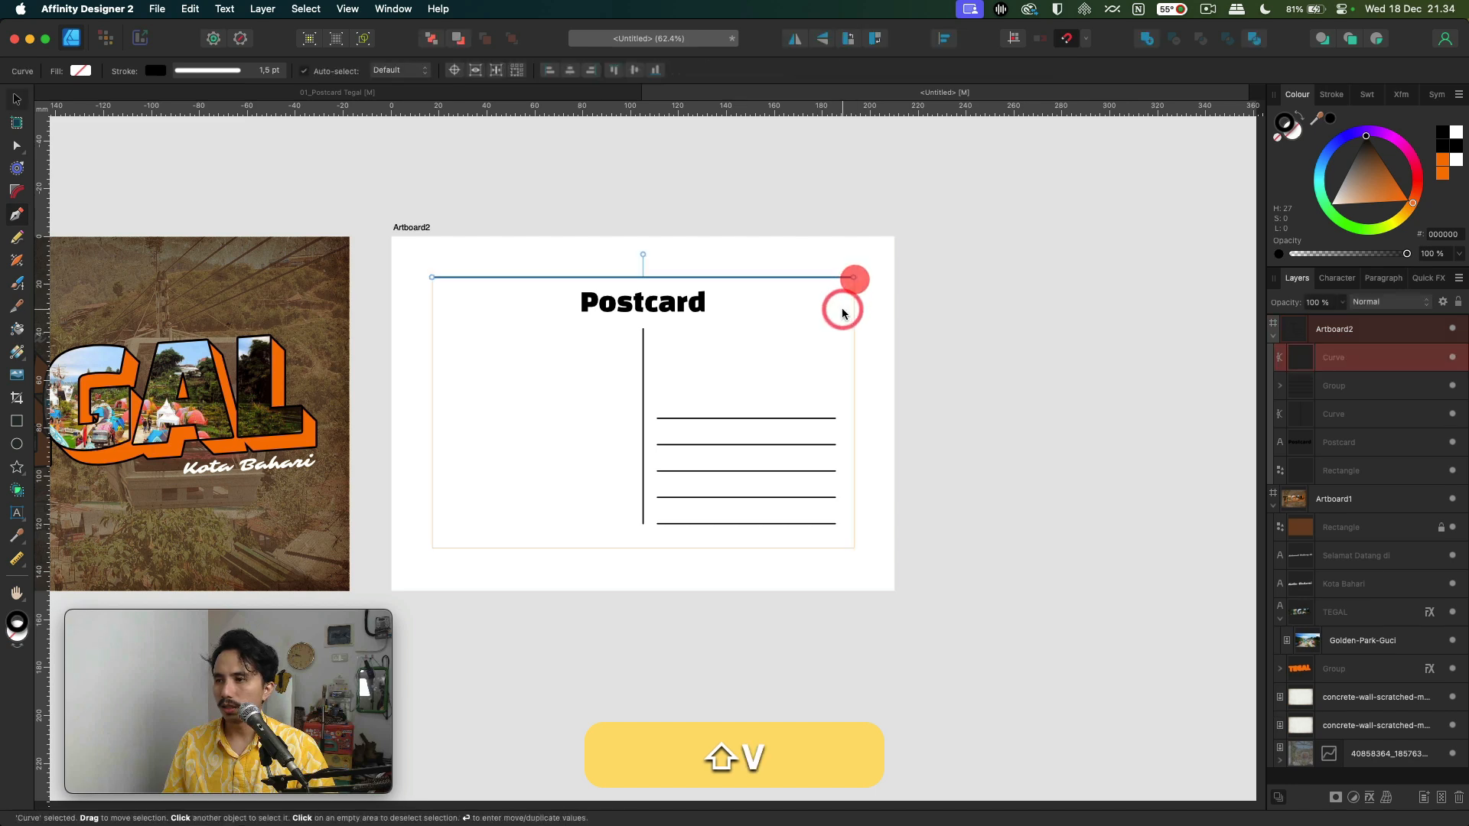
- Duplicate the horizontal line straight down to just below the Postcard title and move the title up between the two lines
{"action": "left_click_drag", "start_coordinate": [839, 282], "coordinate": [841, 316]}
{"action": "left_click_drag", "start_coordinate": [697, 299], "coordinate": [694, 293]}
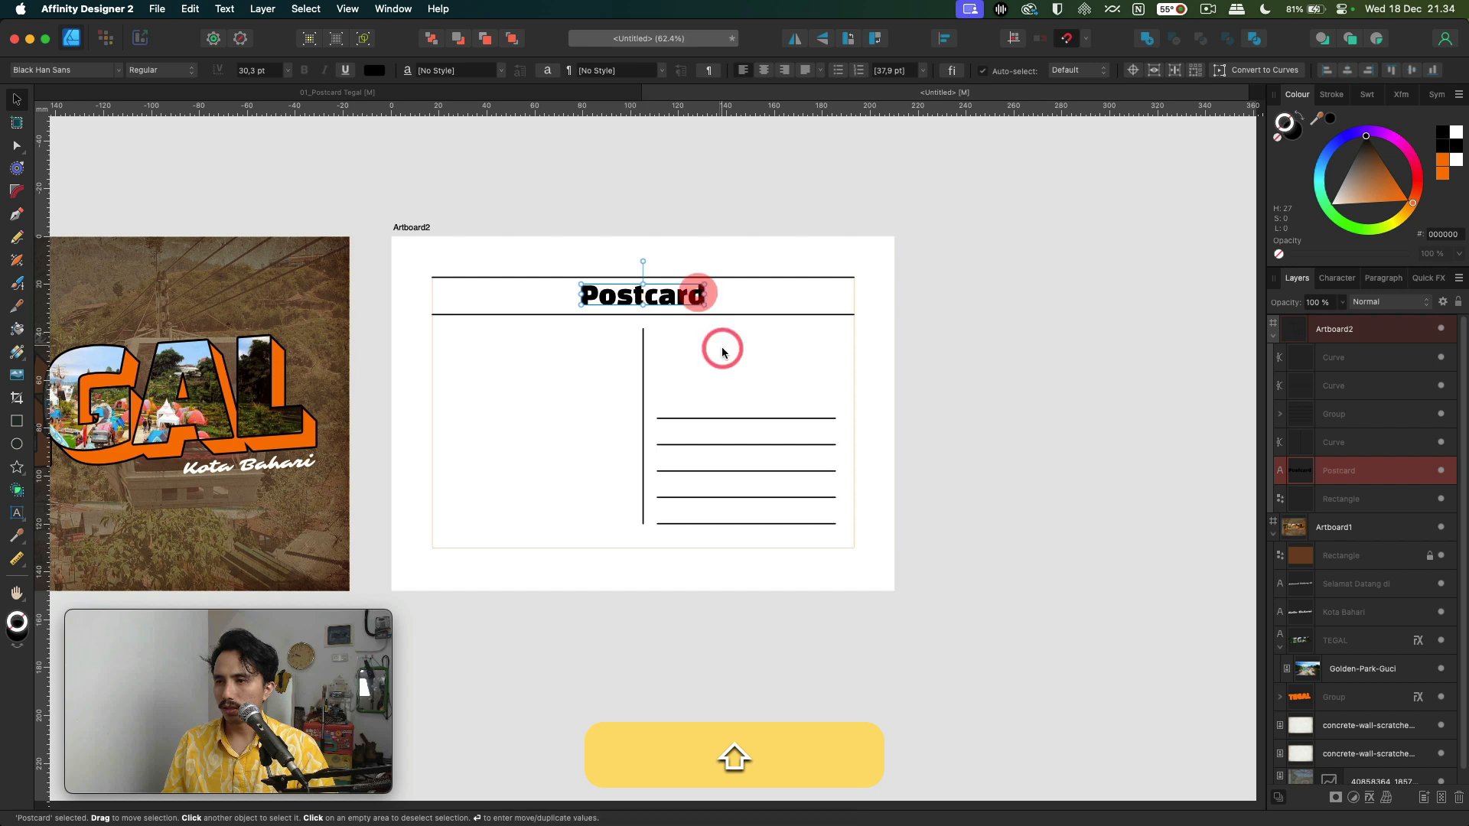
{"action": "left_click", "coordinate": [721, 344]}
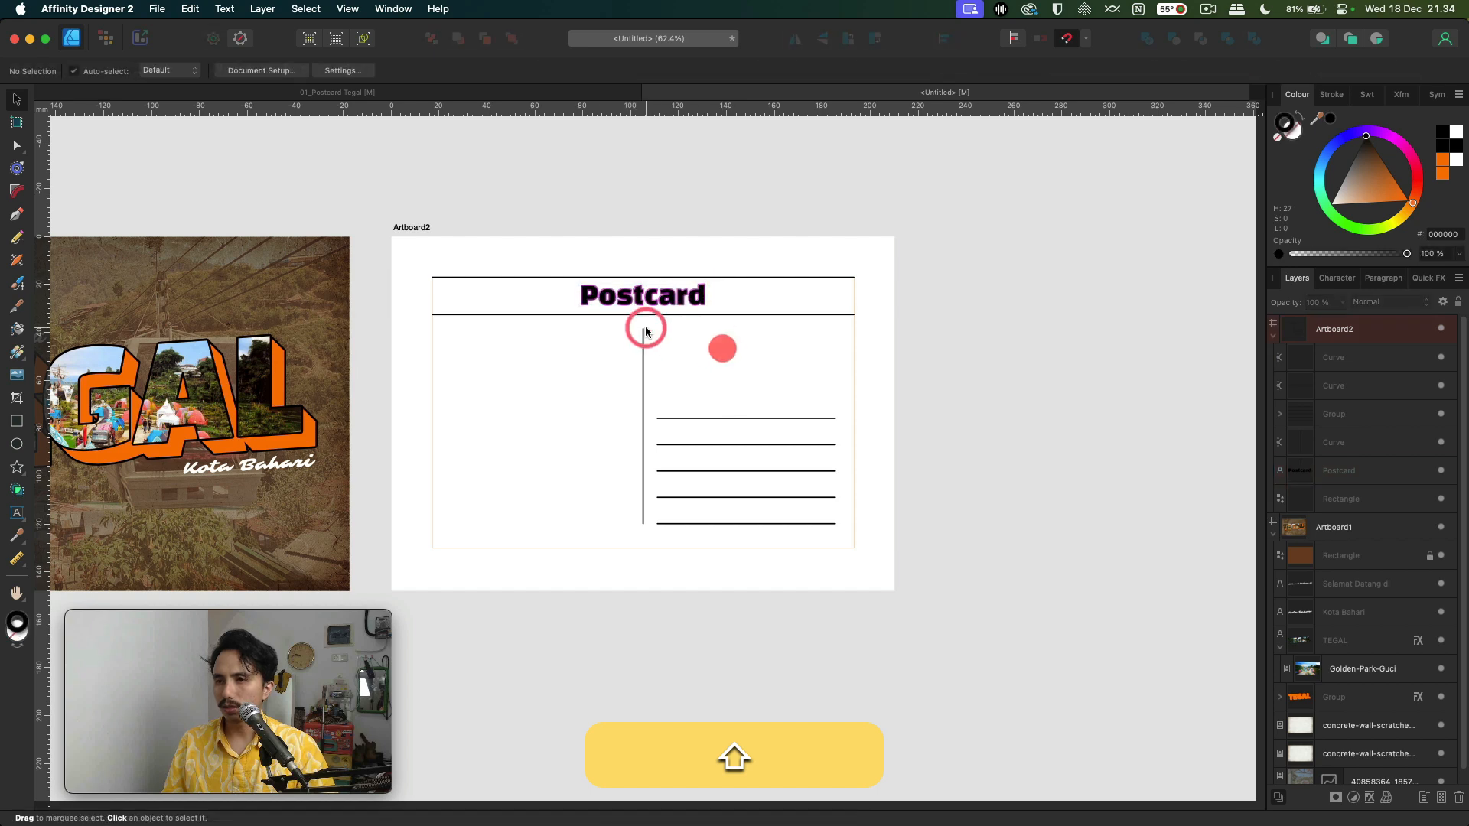
- Draw a stamp-box rectangle about 23 mm wide above the address lines, flush with their right ends
{"action": "left_click", "coordinate": [17, 421]}
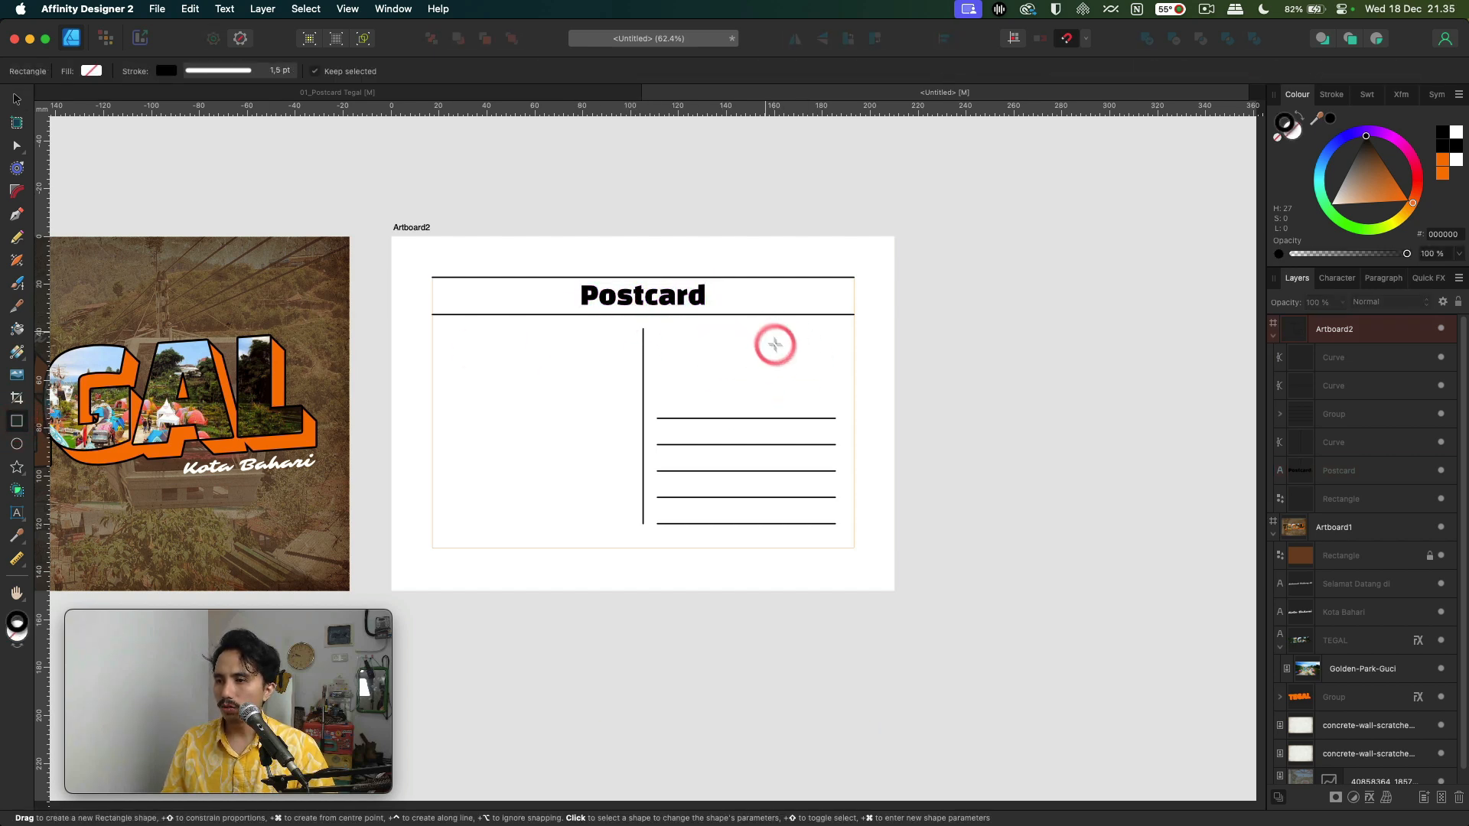
{"action": "left_click_drag", "start_coordinate": [766, 332], "coordinate": [778, 362]}
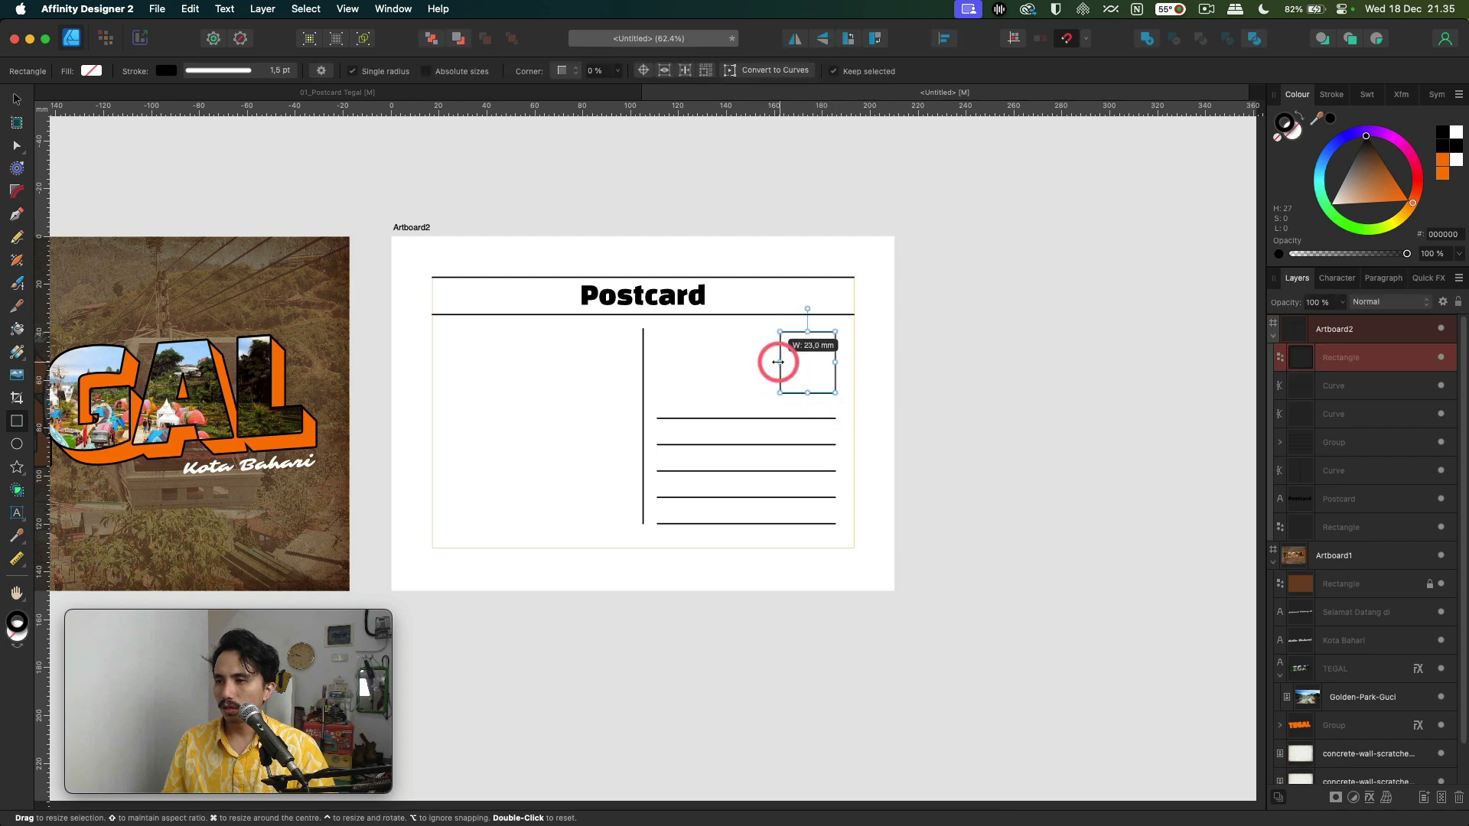
{"action": "key", "text": "v"}
{"action": "left_click", "coordinate": [999, 352]}
{"action": "left_click", "coordinate": [835, 366]}
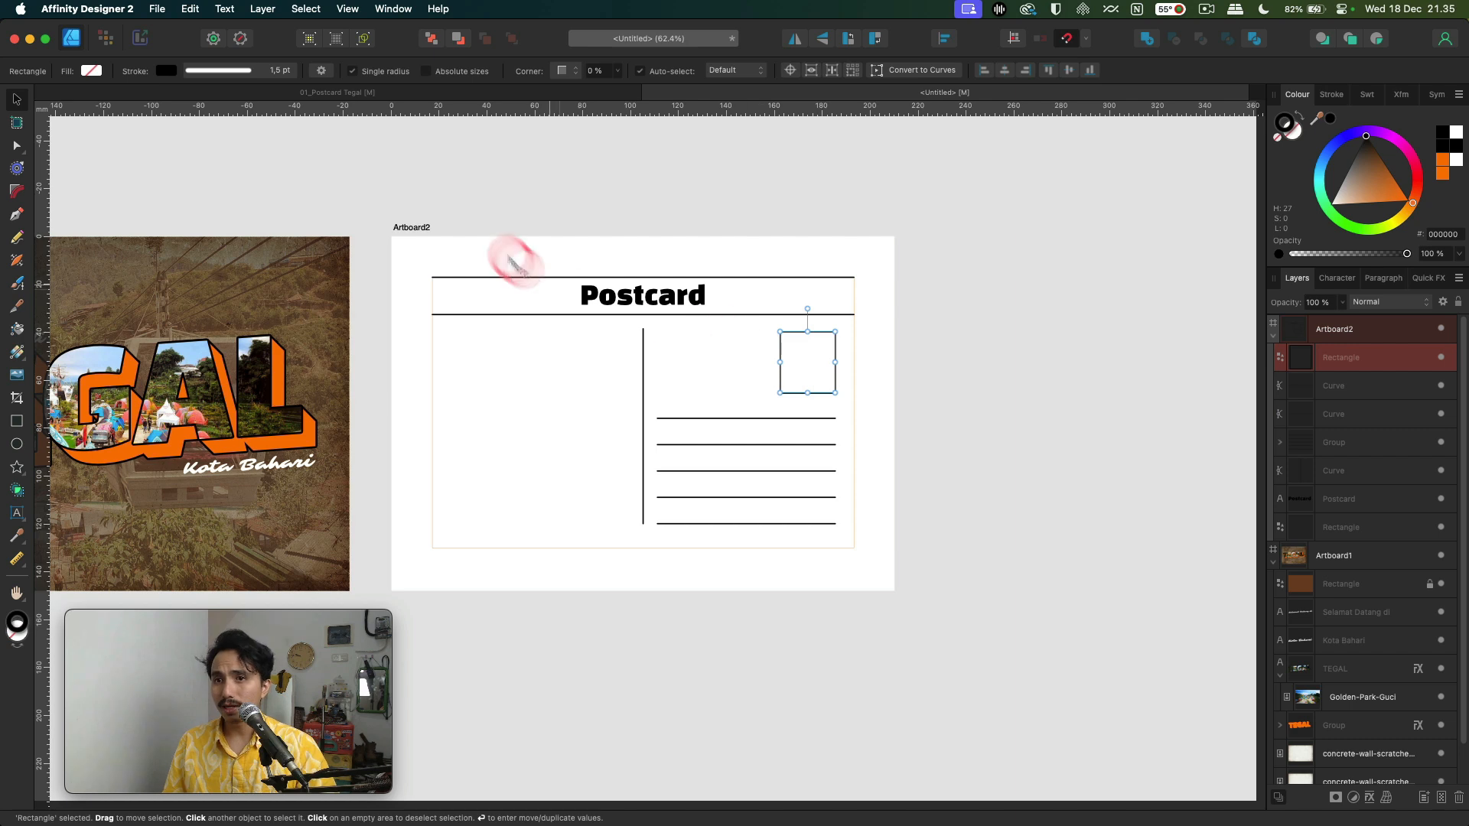
- Give the stamp box a dashed stroke with a dash length of 5 and a gap of 4
{"action": "left_click", "coordinate": [224, 71]}
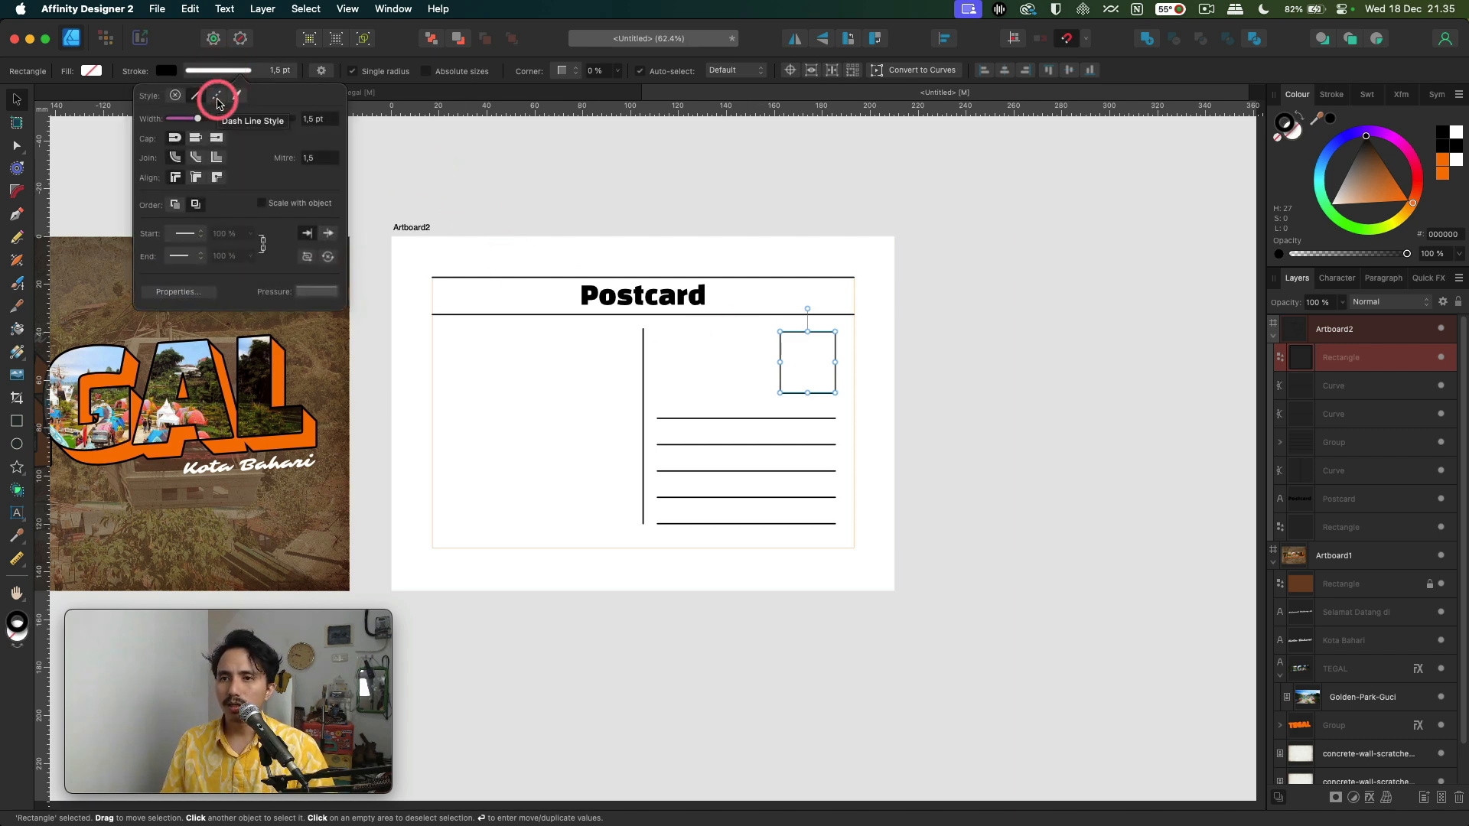
{"action": "left_click", "coordinate": [218, 103]}
{"action": "left_click", "coordinate": [151, 289]}
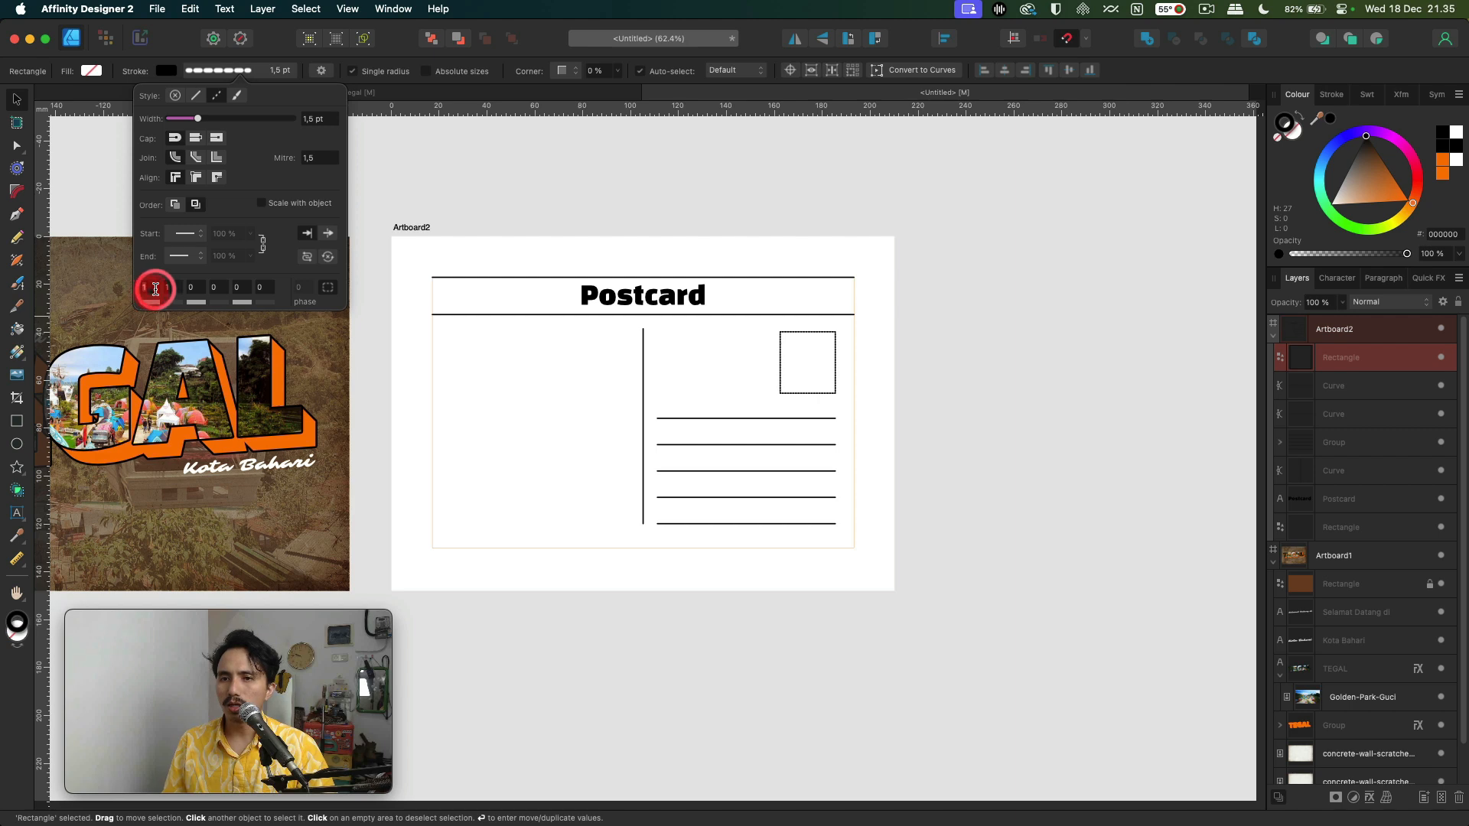
{"action": "key", "text": "Up"}
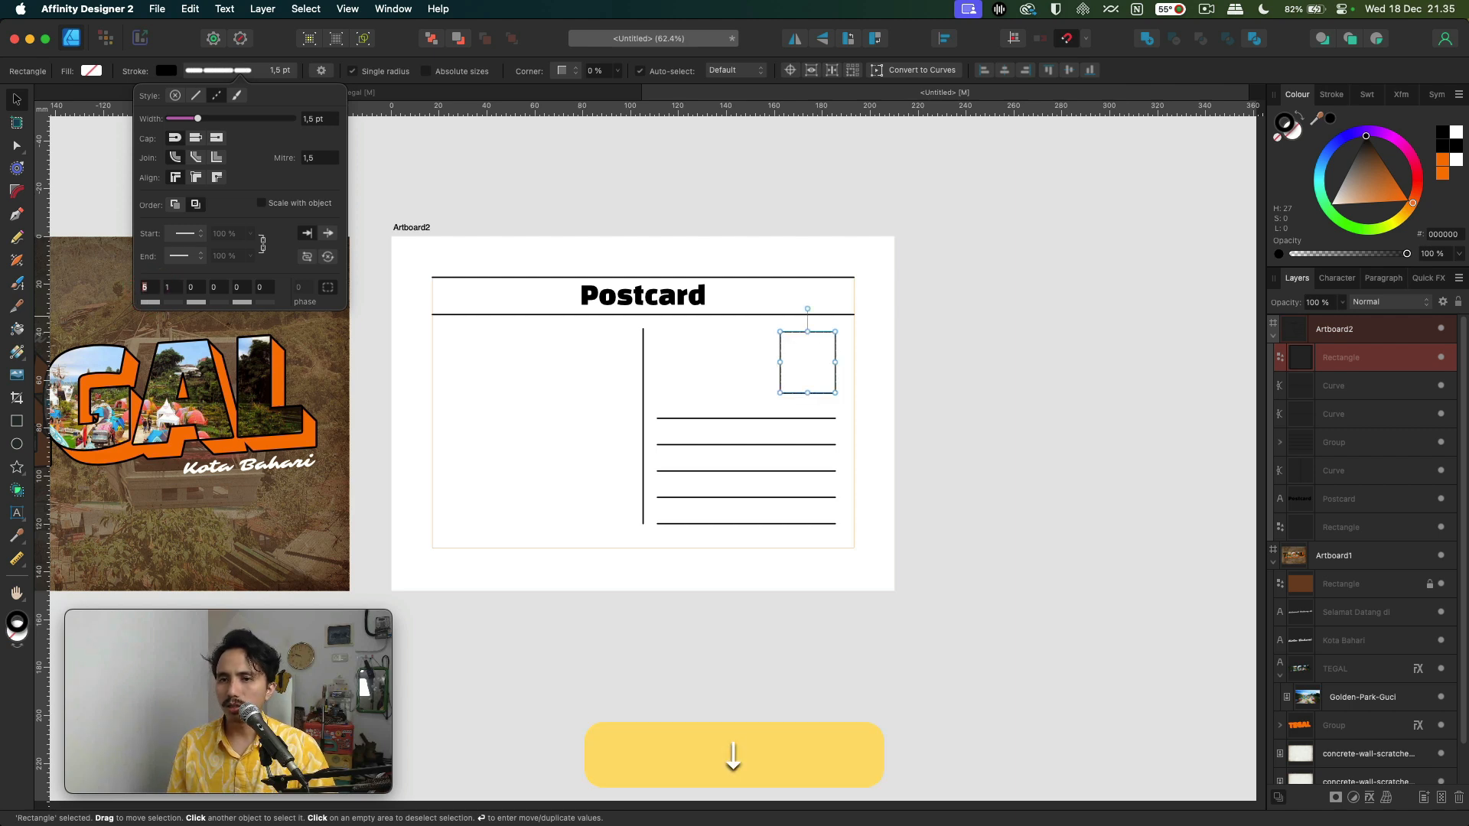
{"action": "key", "text": "Up"}
{"action": "key", "text": "Up"}
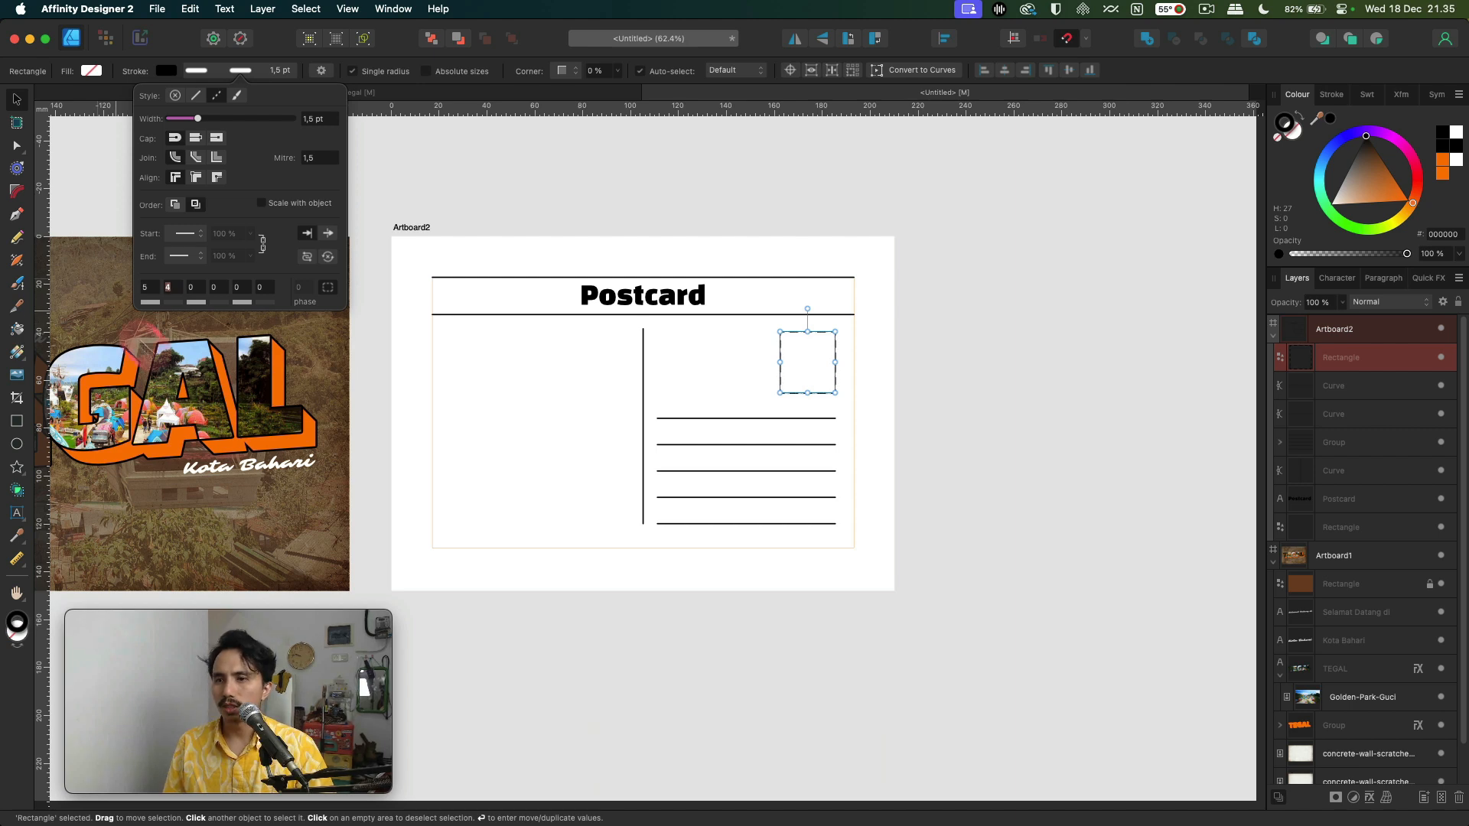
{"action": "left_click", "coordinate": [708, 199]}
{"action": "left_click", "coordinate": [705, 204]}
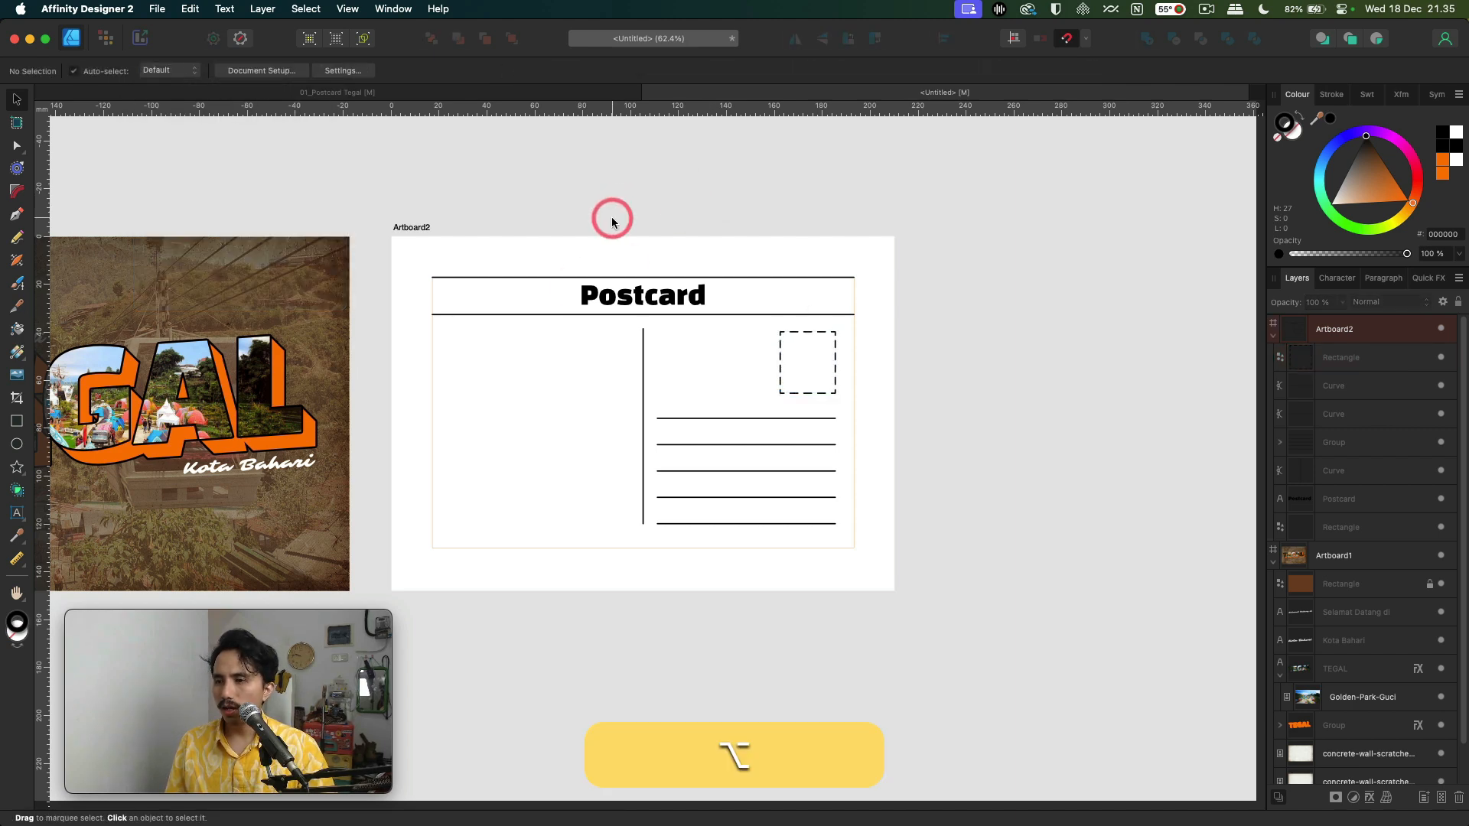
- Swap the inner frame's orange stroke into its fill and enlarge the rectangle about its centre to about 191 mm wide, extending its height further
{"action": "scroll", "coordinate": [612, 217], "scroll_direction": "down", "scroll_amount": 2}
{"action": "key", "text": "space"}
{"action": "left_click_drag", "start_coordinate": [548, 212], "coordinate": [612, 226]}
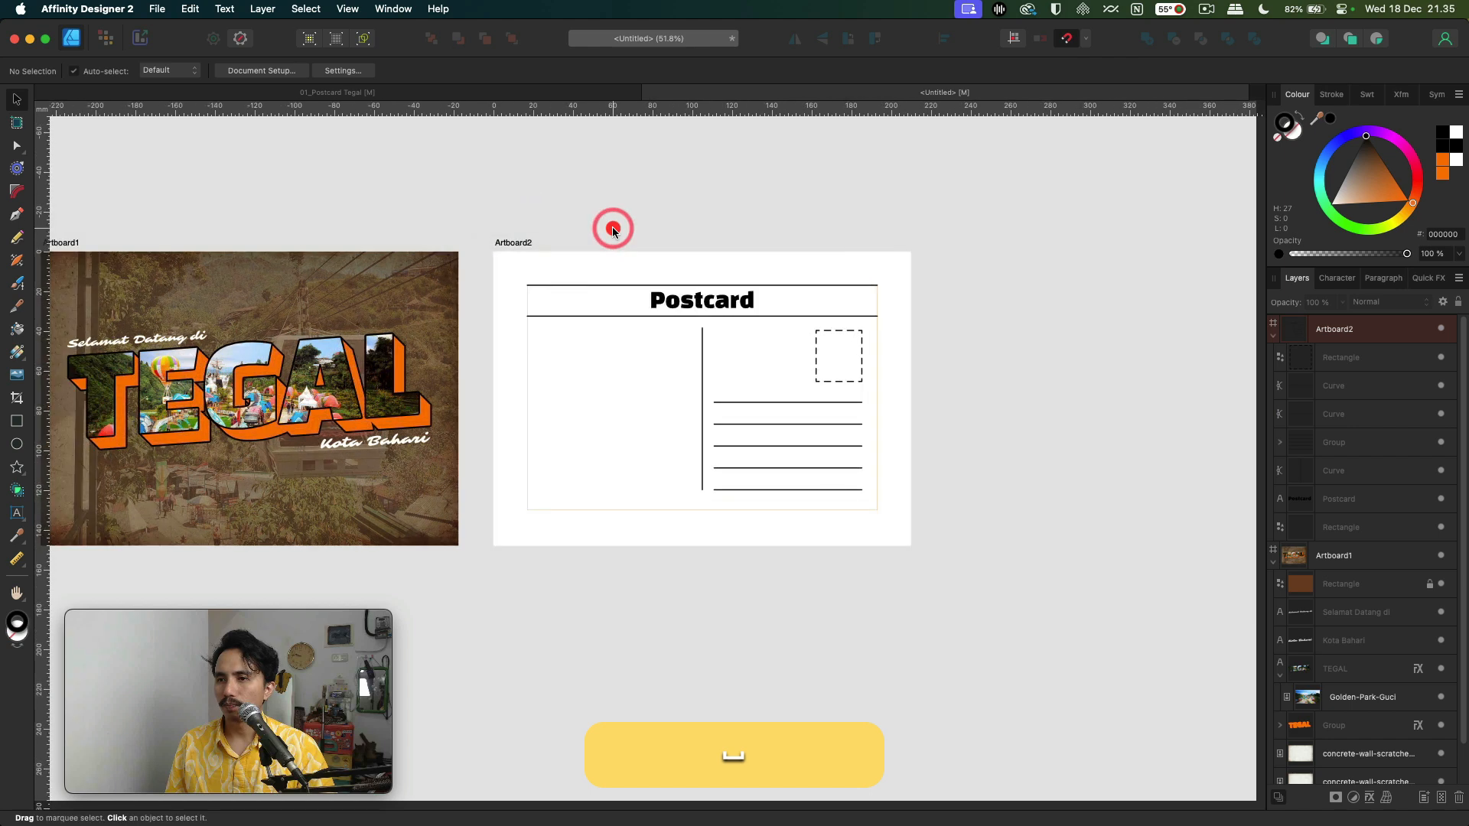
{"action": "left_click", "coordinate": [527, 390]}
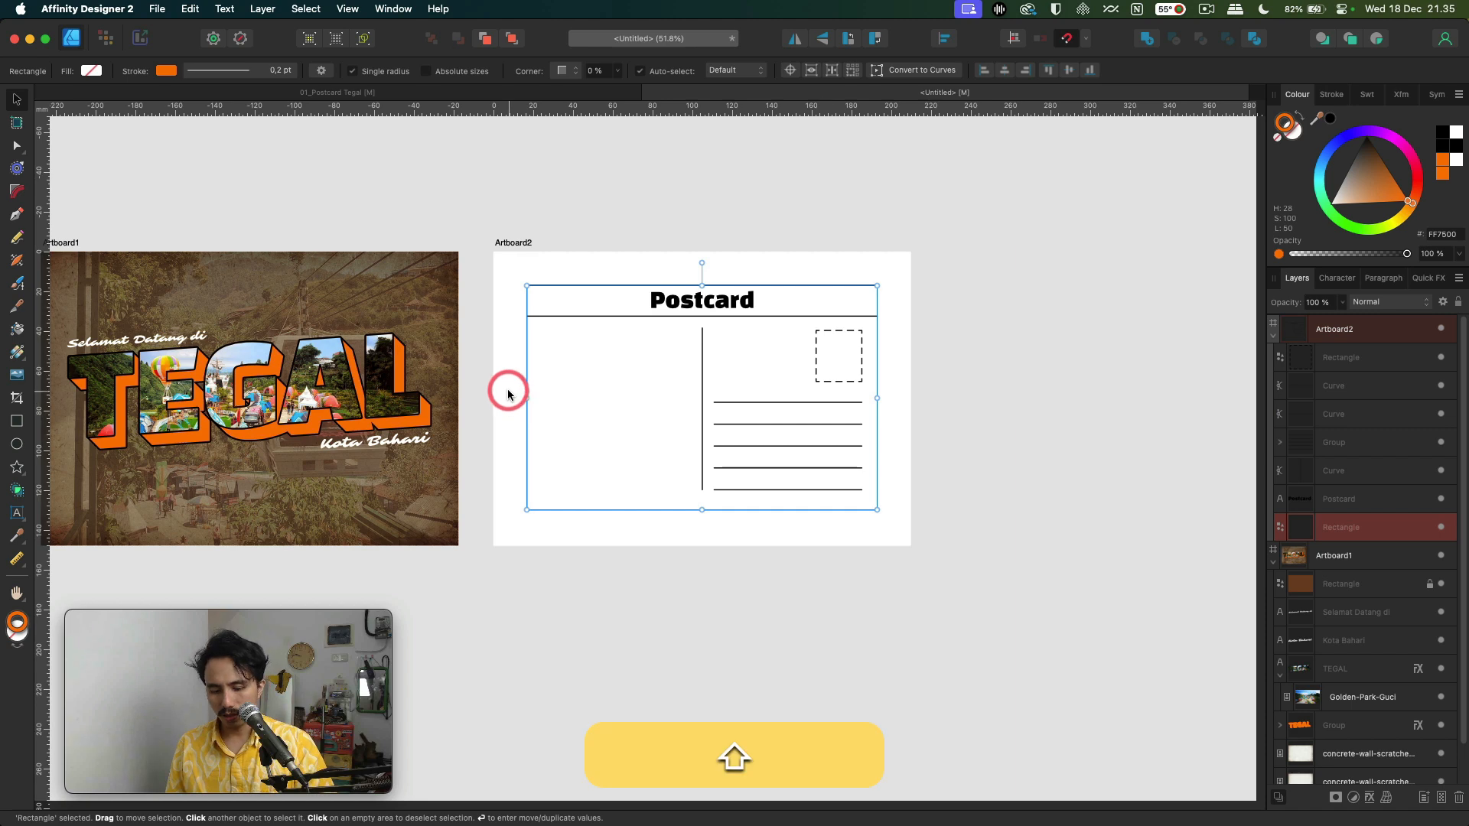
{"action": "key", "text": "shift+x"}
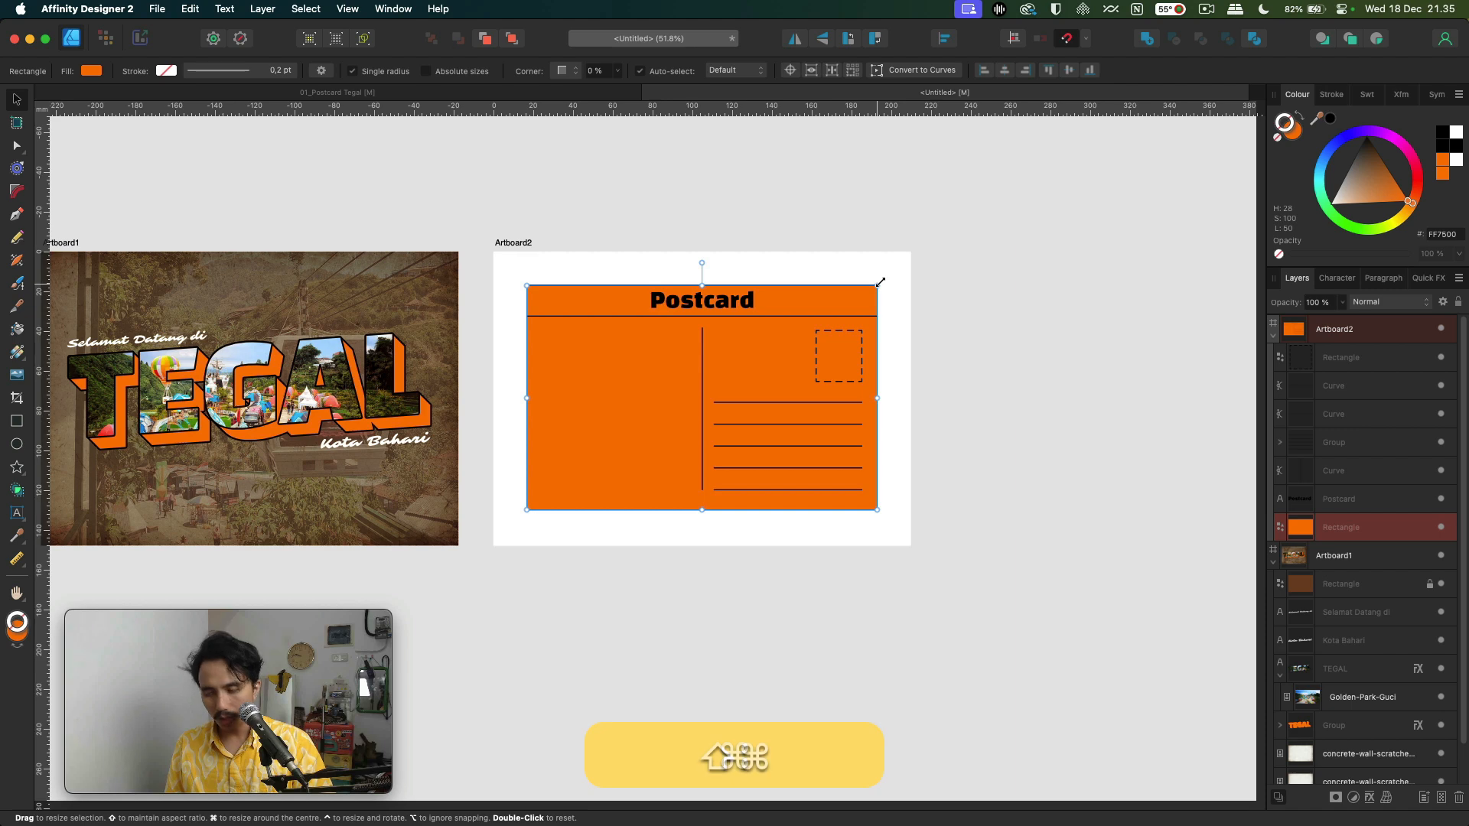
{"action": "left_click_drag", "start_coordinate": [880, 282], "coordinate": [891, 275]}
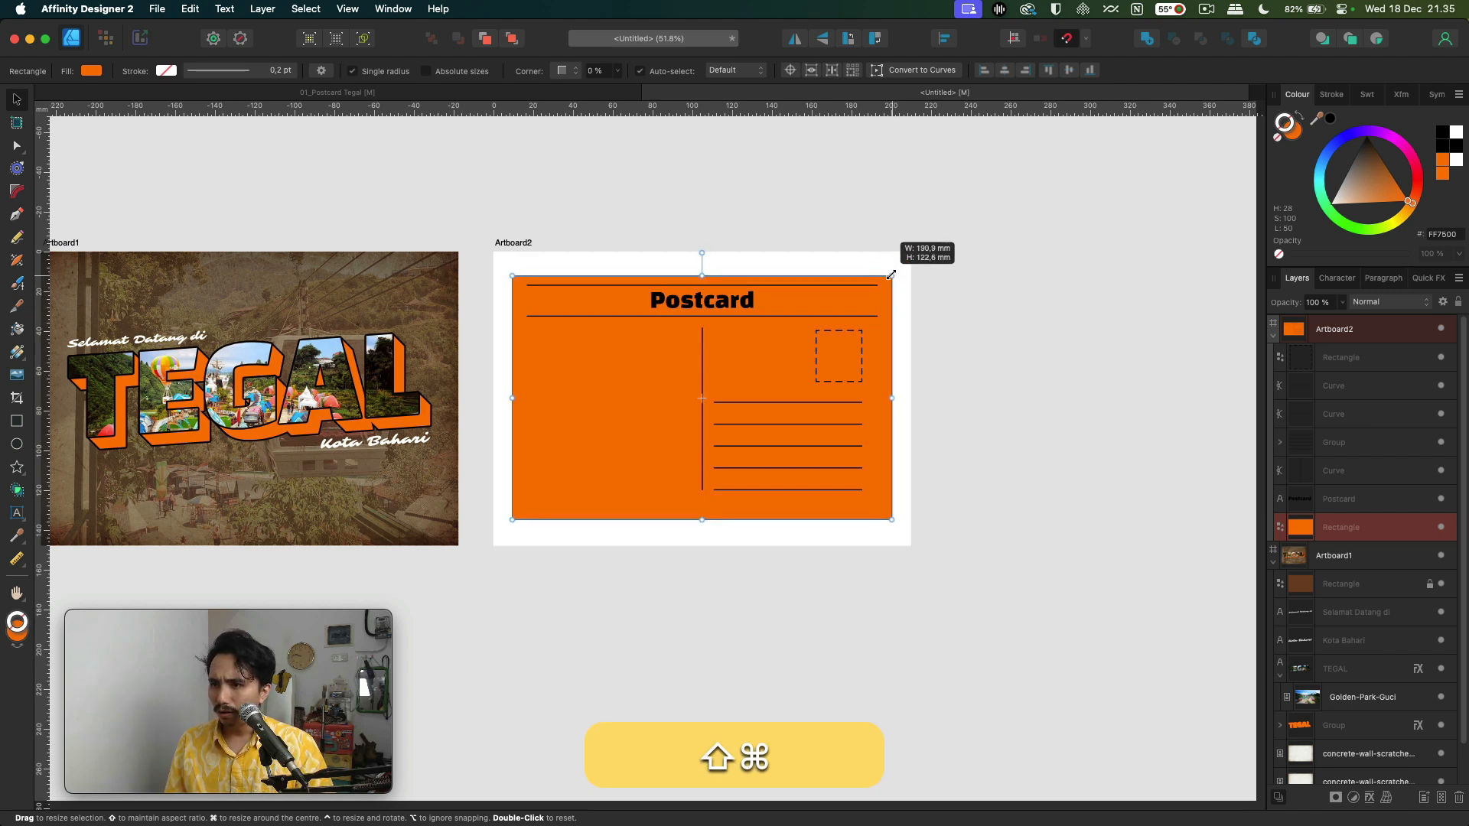
{"action": "left_click_drag", "start_coordinate": [702, 276], "coordinate": [701, 270]}
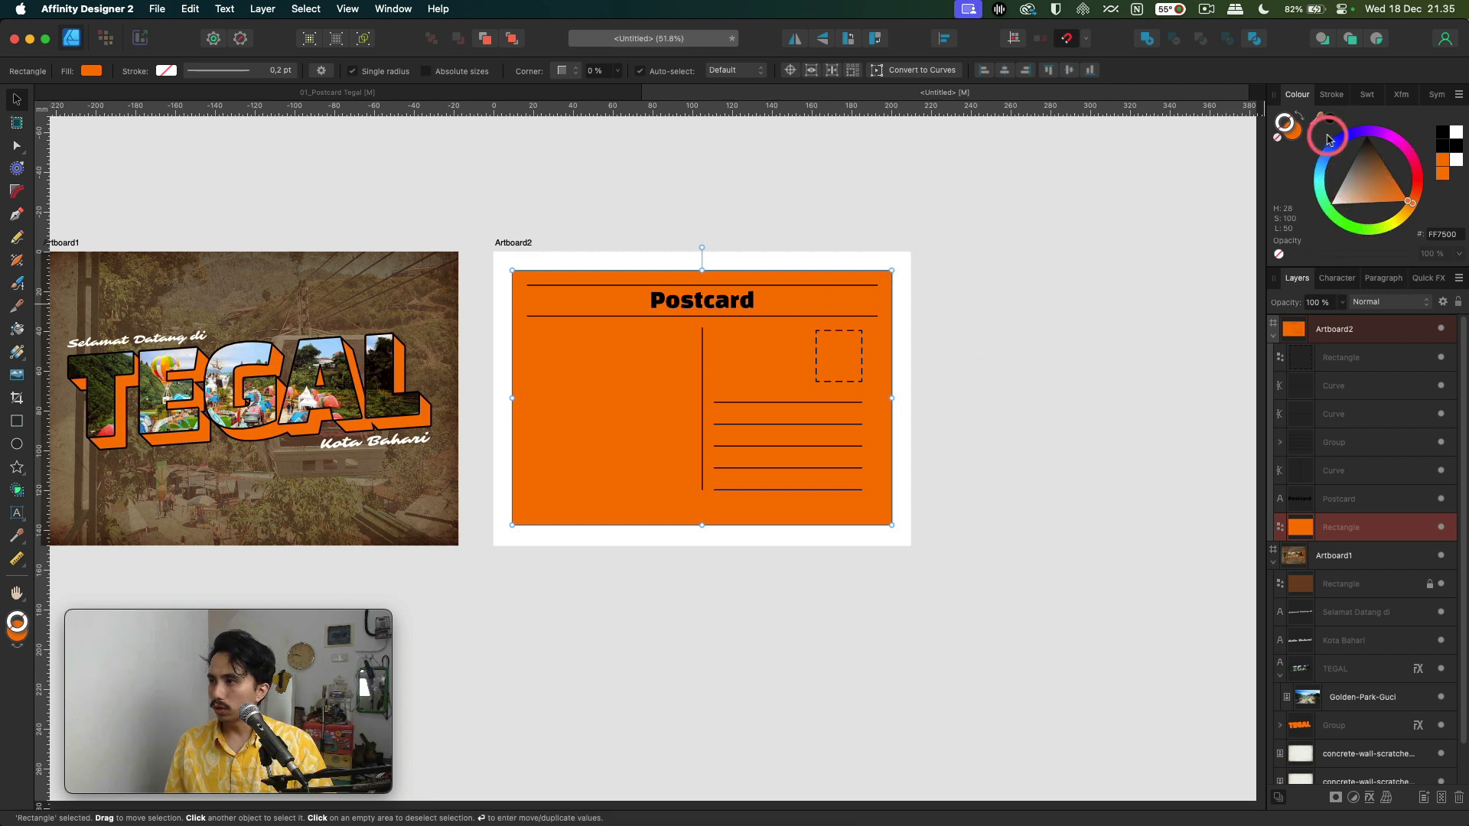
- Change the enlarged inner rectangle's fill colour to white (FFFFFF)
{"action": "double_click", "coordinate": [1291, 133]}
{"action": "left_click_drag", "start_coordinate": [806, 417], "coordinate": [578, 283]}
{"action": "left_click", "coordinate": [1029, 554]}
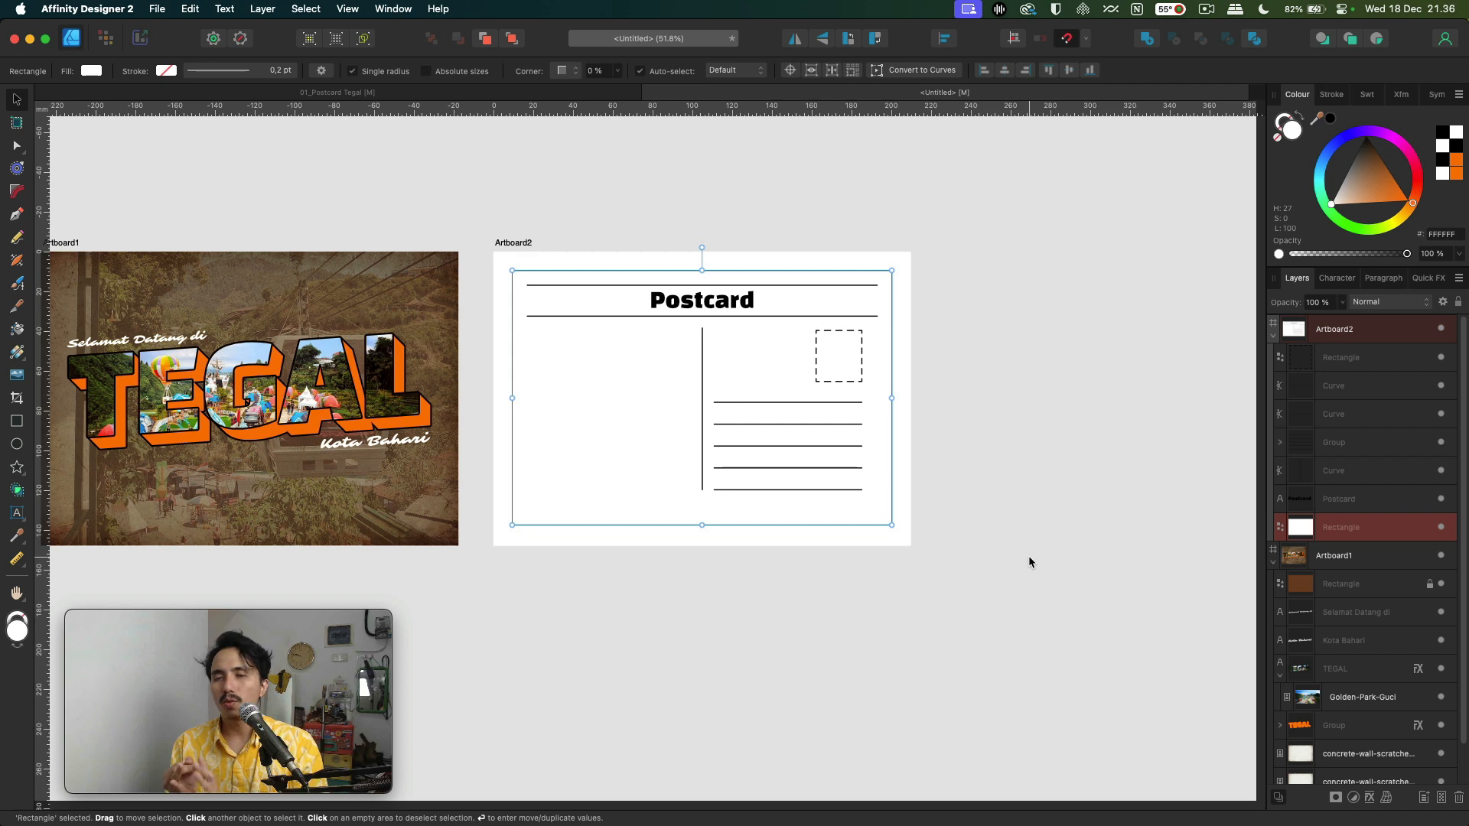
- Draw a vertical strip rectangle about 6.5 mm wide and 148 mm high along the left edge of Artboard2
{"action": "left_click", "coordinate": [30, 426]}
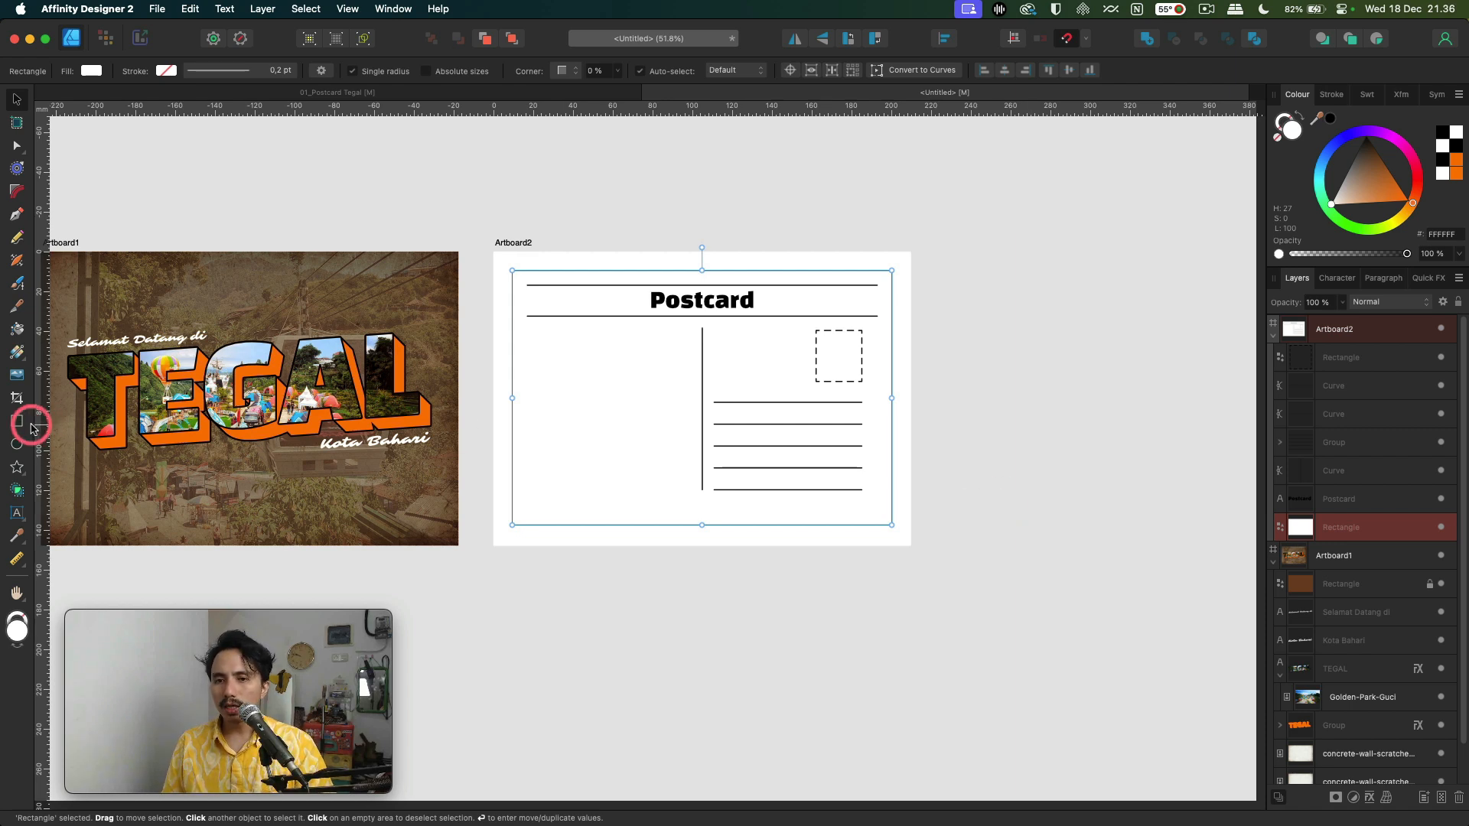
{"action": "left_click", "coordinate": [17, 425]}
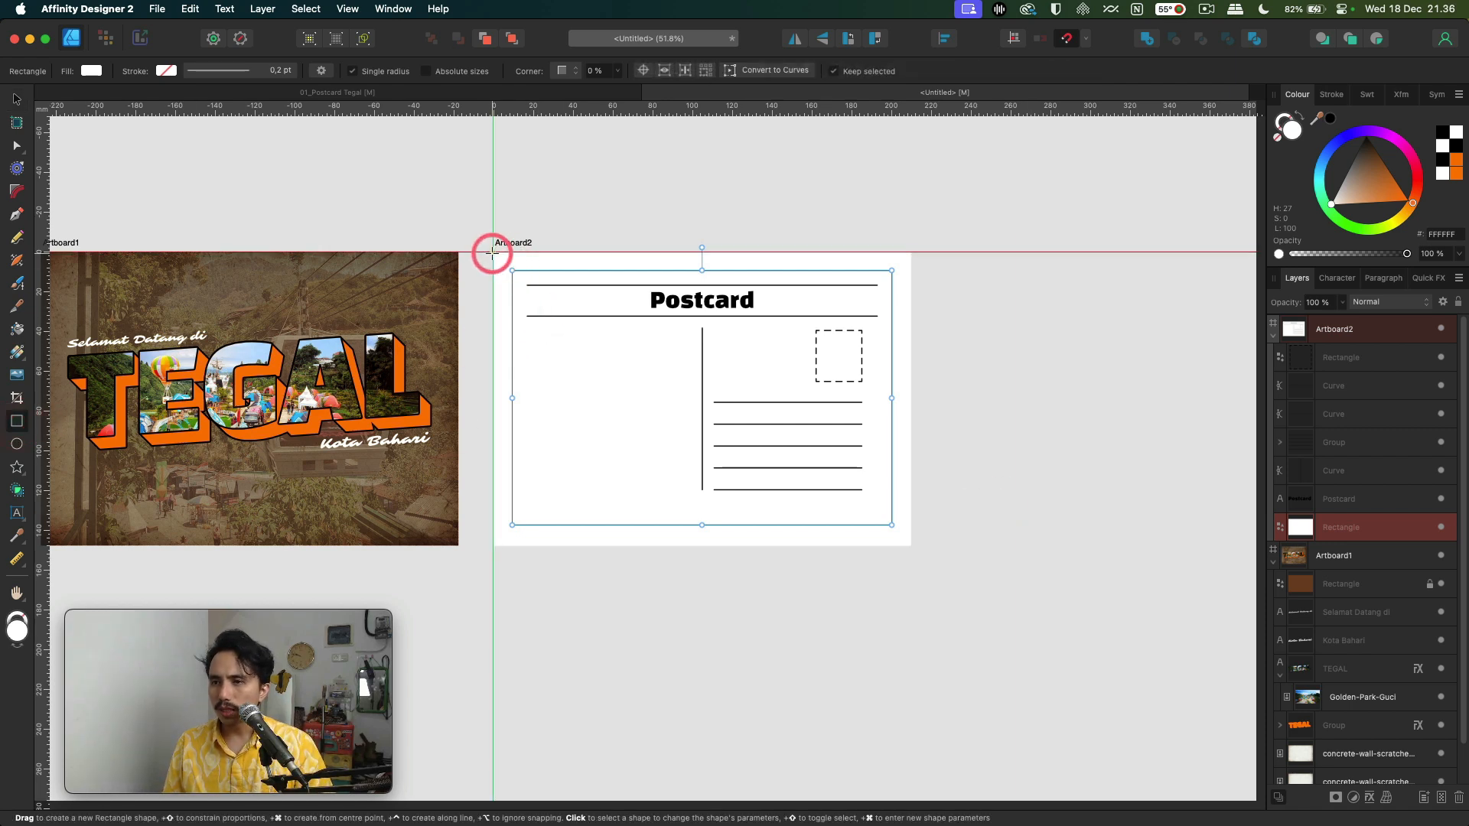
{"action": "left_click_drag", "start_coordinate": [492, 251], "coordinate": [506, 548]}
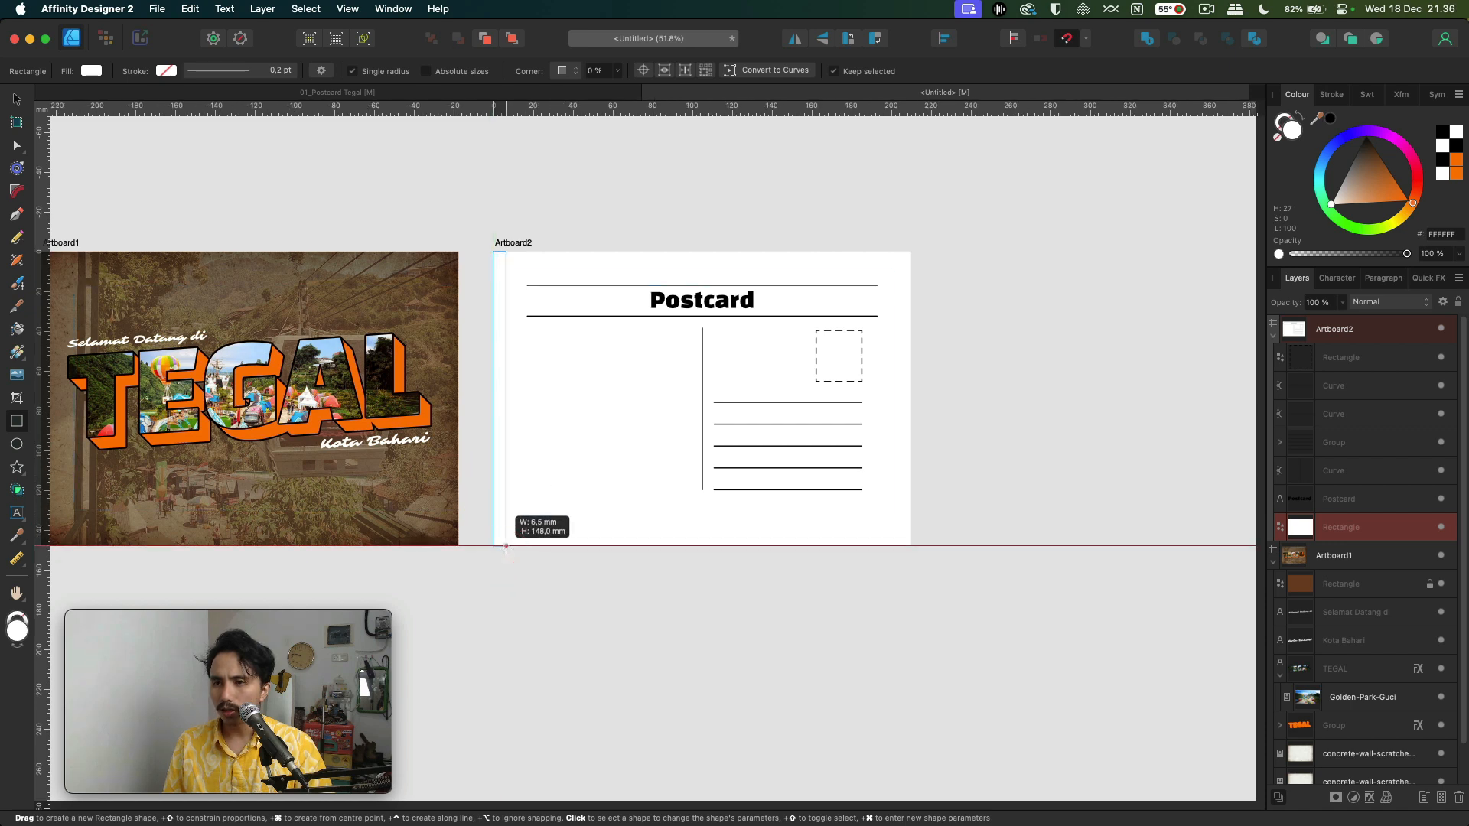
{"action": "left_click_drag", "start_coordinate": [506, 548], "coordinate": [506, 547]}
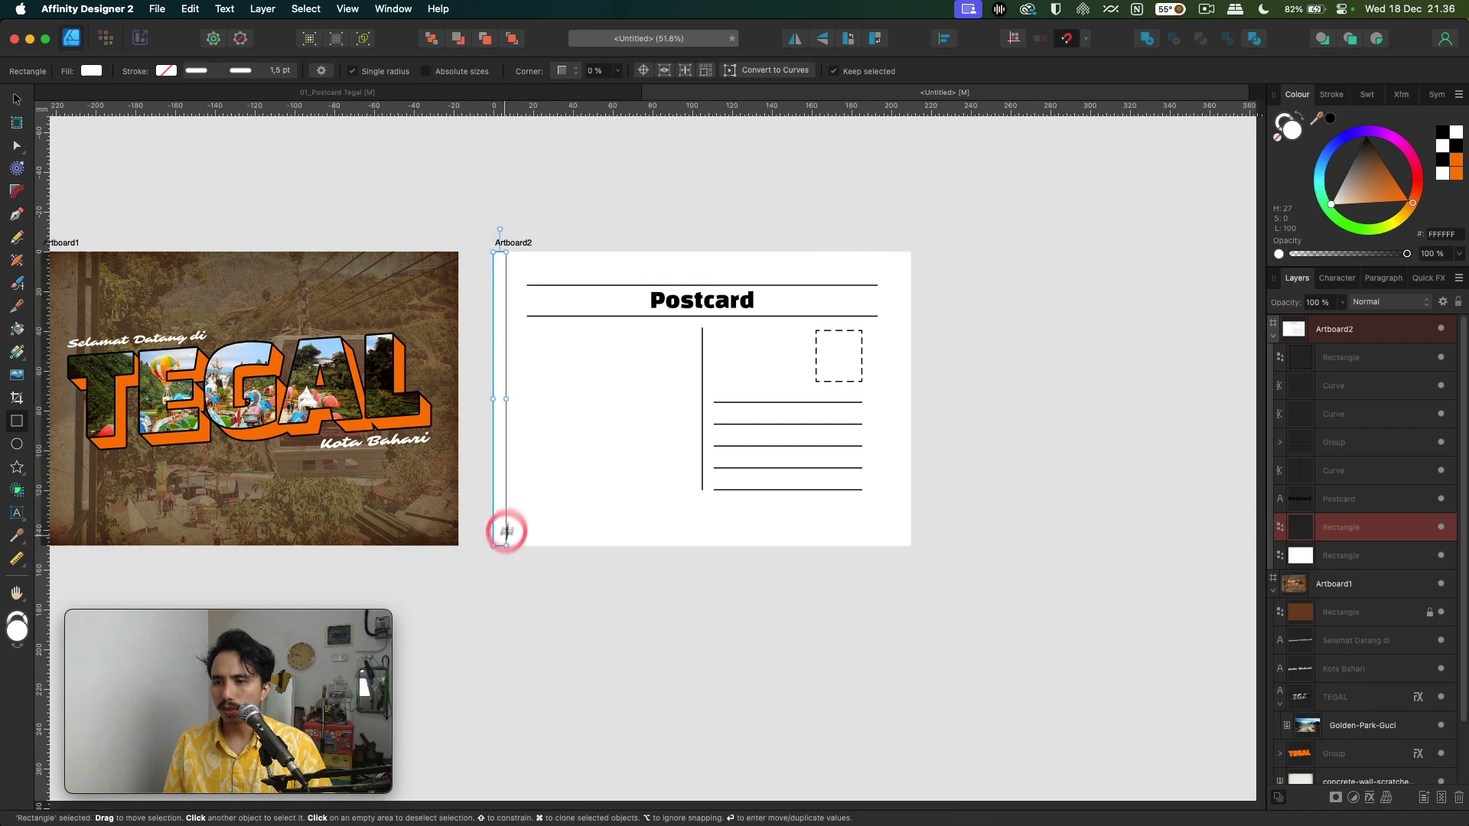
- Fill the vertical edge strip with the pinkish red ED2964
{"action": "double_click", "coordinate": [17, 629]}
{"action": "left_click", "coordinate": [892, 291]}
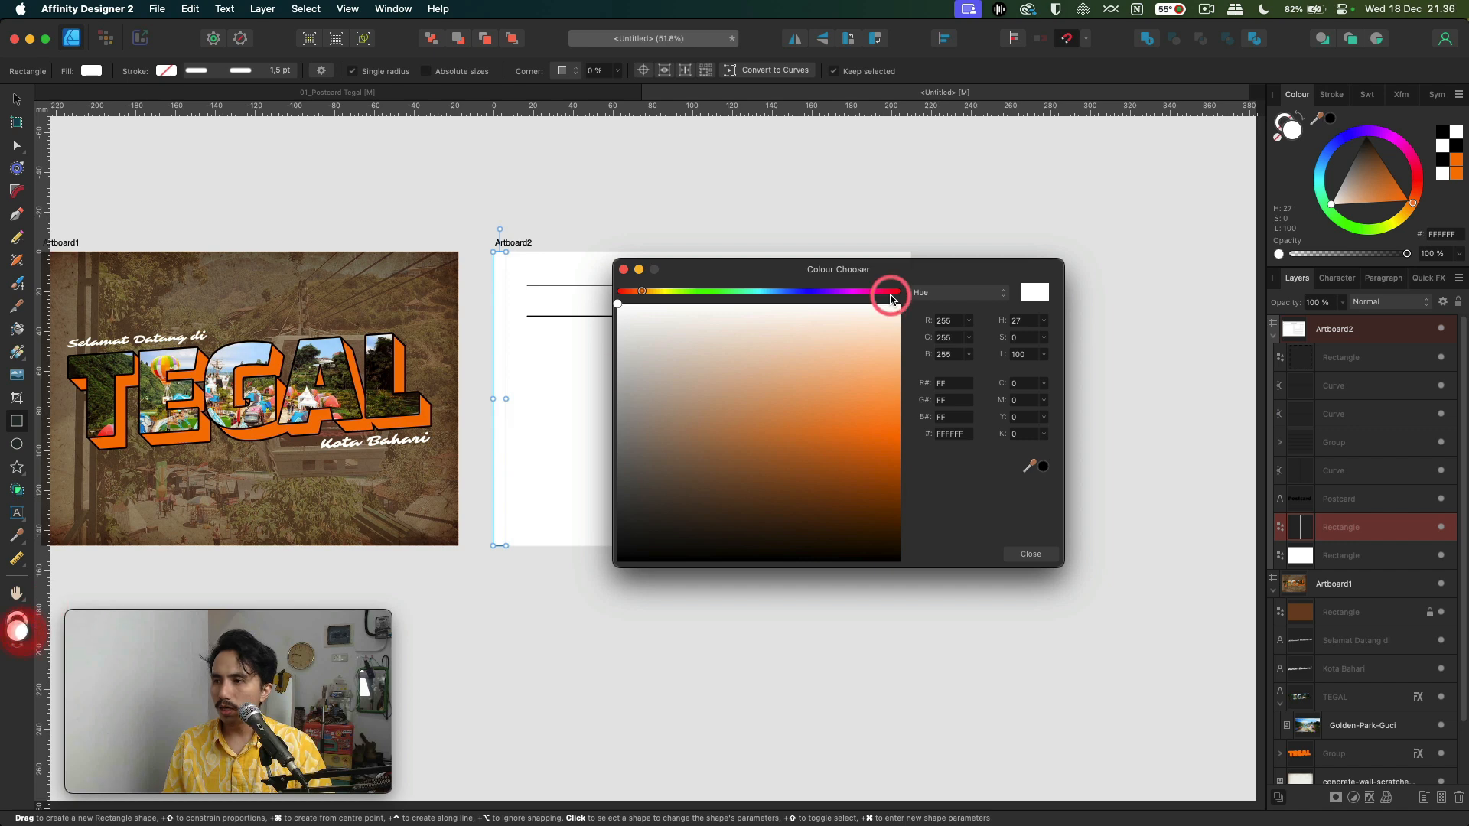
{"action": "mouse_move", "coordinate": [869, 429]}
{"action": "left_mouse_down"}
{"action": "mouse_move", "coordinate": [862, 380]}
{"action": "mouse_move", "coordinate": [879, 410]}
{"action": "mouse_move", "coordinate": [888, 393]}
{"action": "mouse_move", "coordinate": [855, 421]}
{"action": "left_mouse_up"}
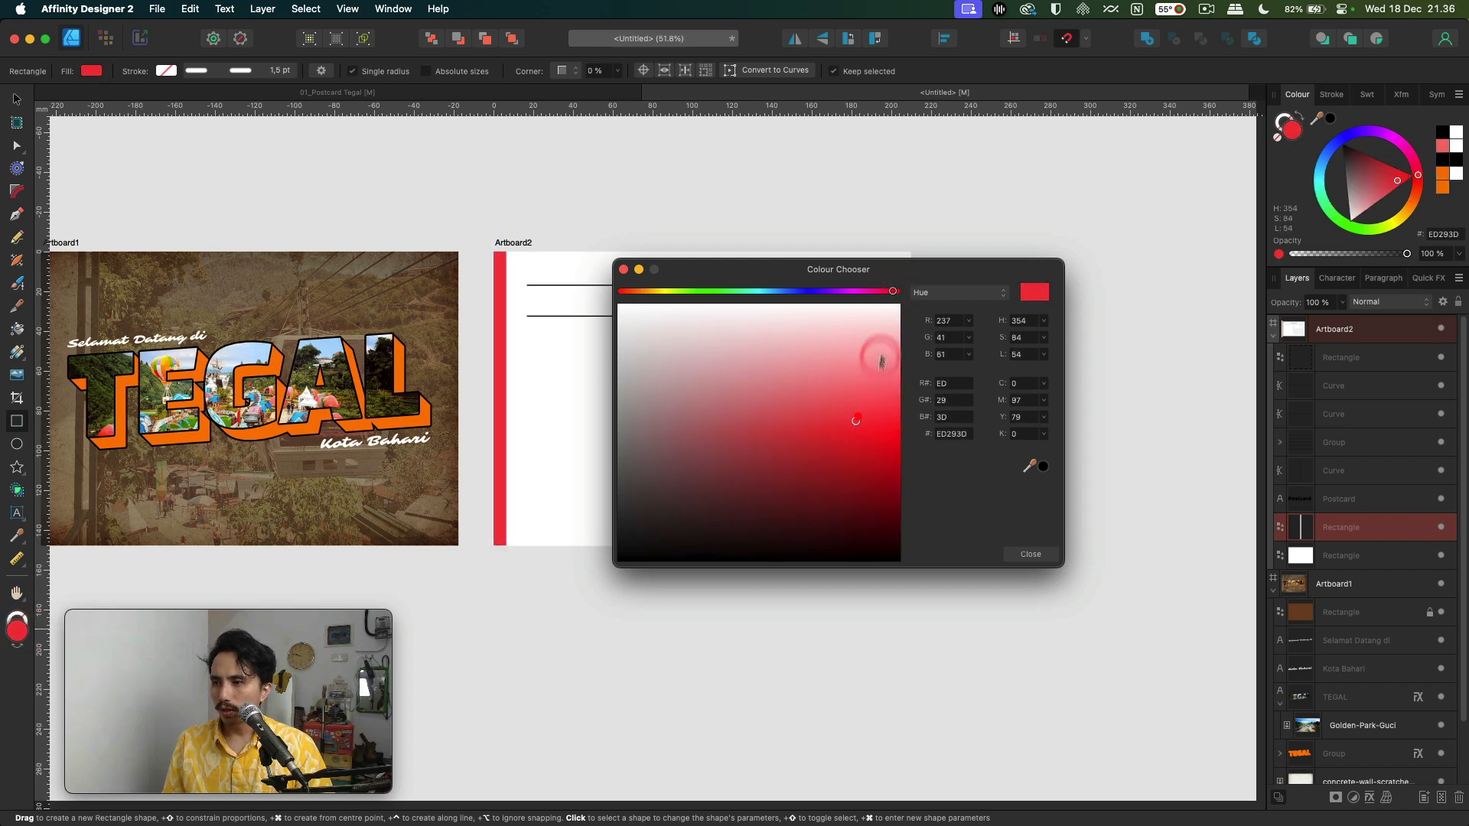
{"action": "left_click_drag", "start_coordinate": [889, 293], "coordinate": [883, 295]}
{"action": "left_click", "coordinate": [1029, 554]}
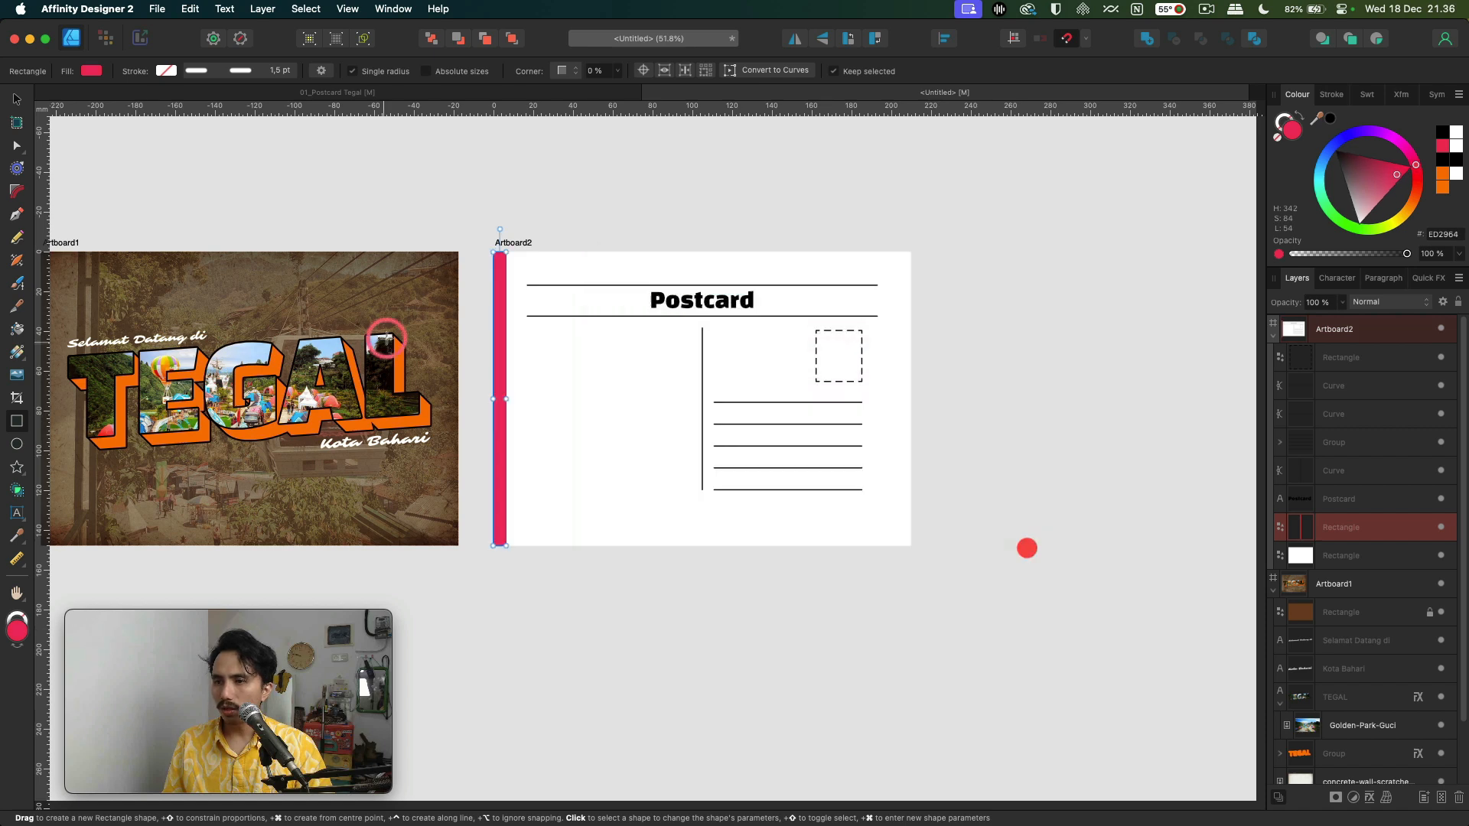
- Duplicate the red vertical strip horizontally and snap the copy flush against the original's right side
{"action": "scroll", "coordinate": [471, 312], "scroll_direction": "up", "scroll_amount": 3}
{"action": "key", "text": "alt+v"}
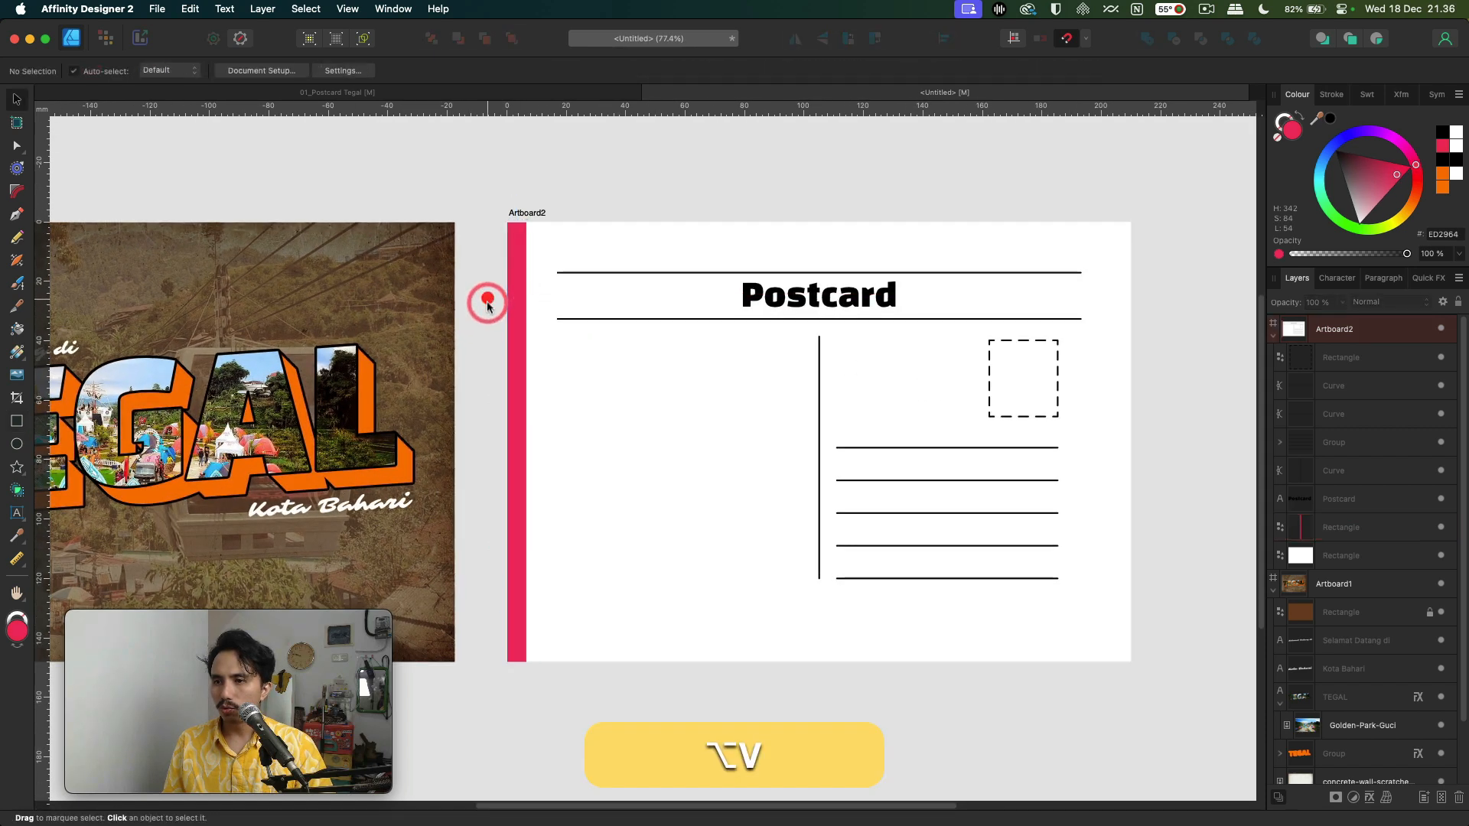
{"action": "scroll", "coordinate": [490, 297], "scroll_direction": "up", "scroll_amount": 1}
{"action": "left_click", "coordinate": [518, 303]}
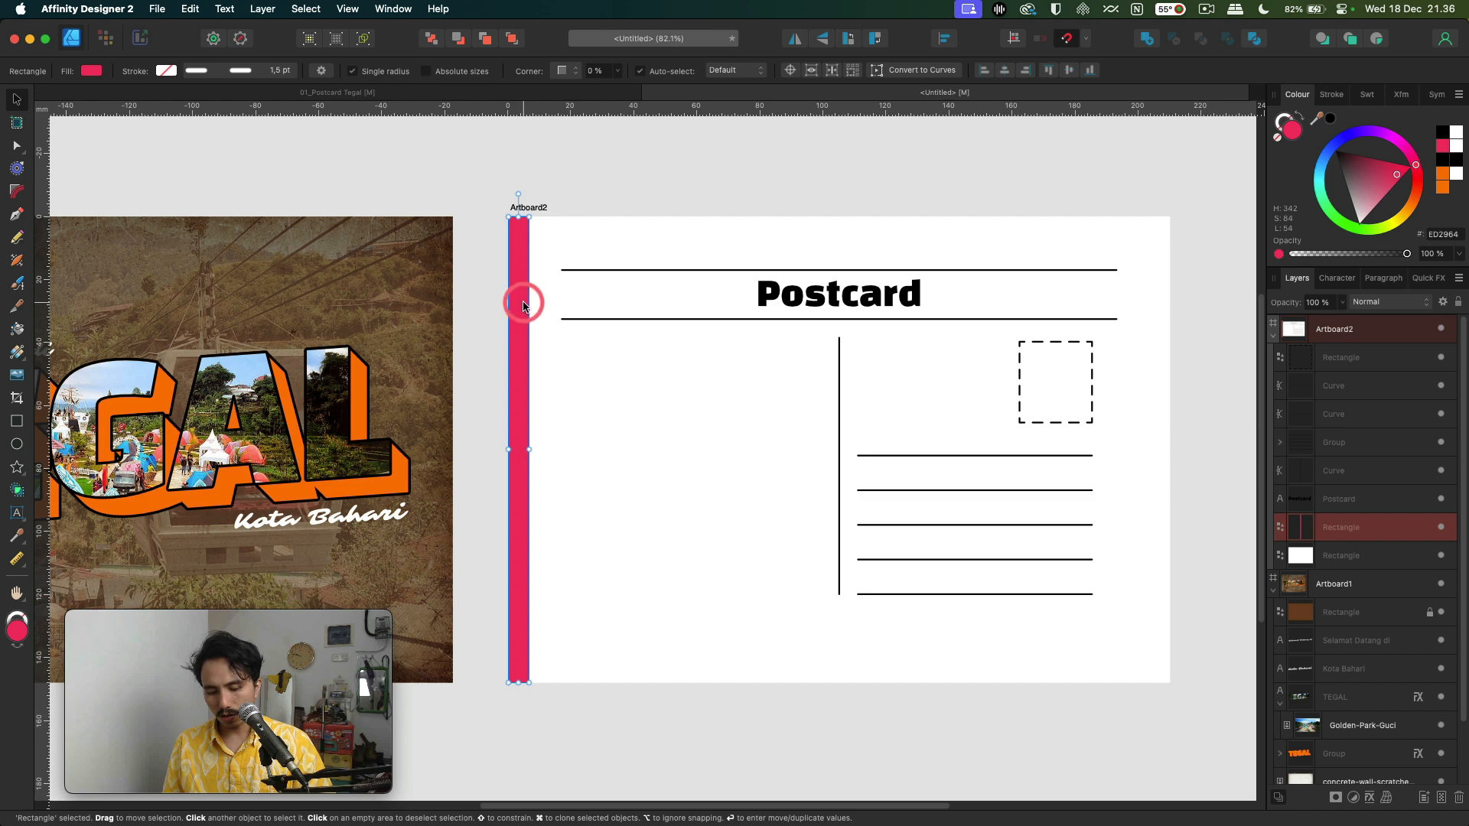
{"action": "left_click", "coordinate": [524, 306], "text": "alt"}
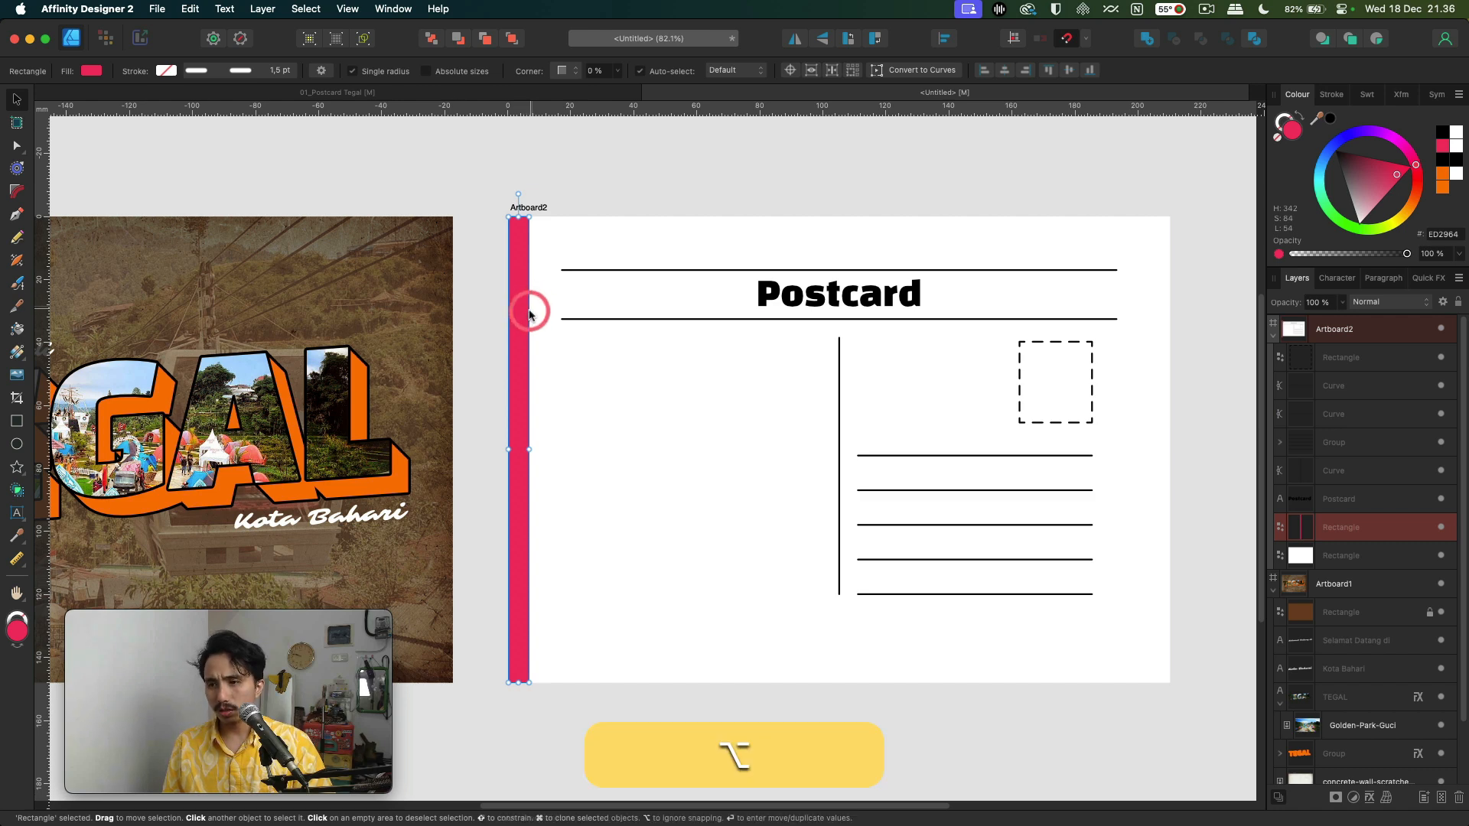
{"action": "left_click_drag", "start_coordinate": [524, 329], "coordinate": [556, 329]}
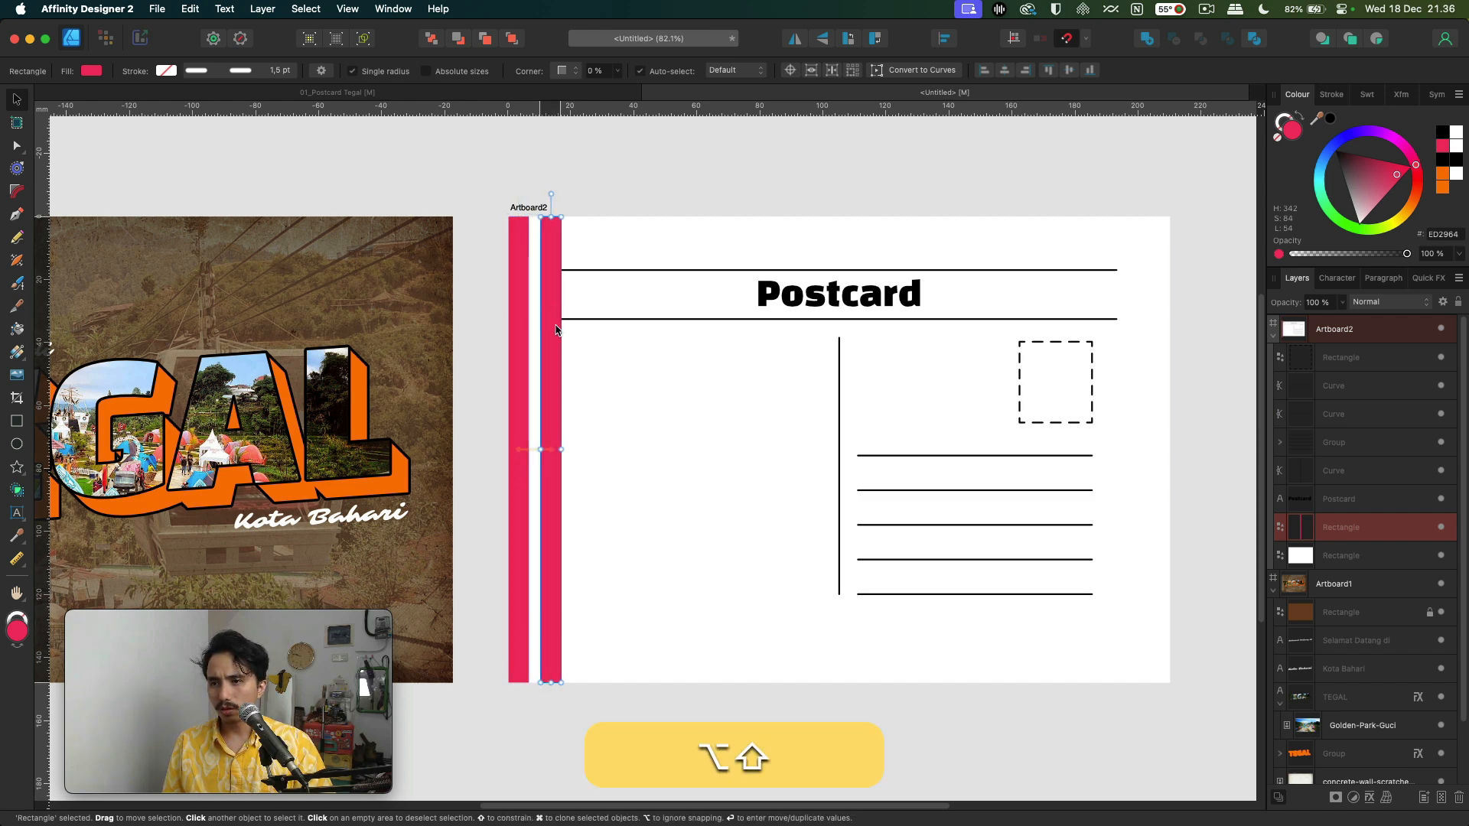
{"action": "scroll", "coordinate": [519, 319], "scroll_direction": "up", "scroll_amount": 1}
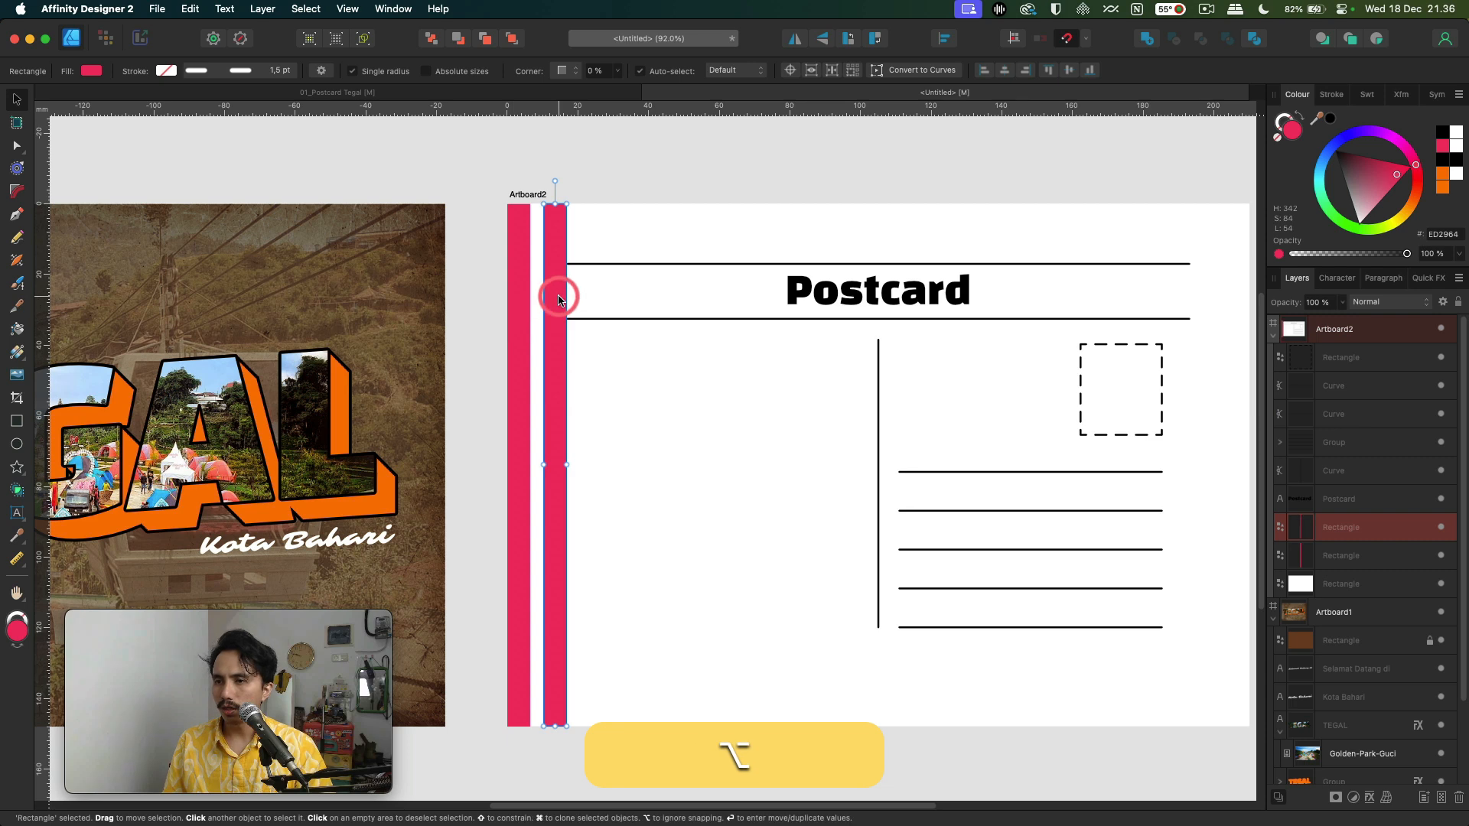
{"action": "left_click_drag", "start_coordinate": [559, 297], "coordinate": [546, 297]}
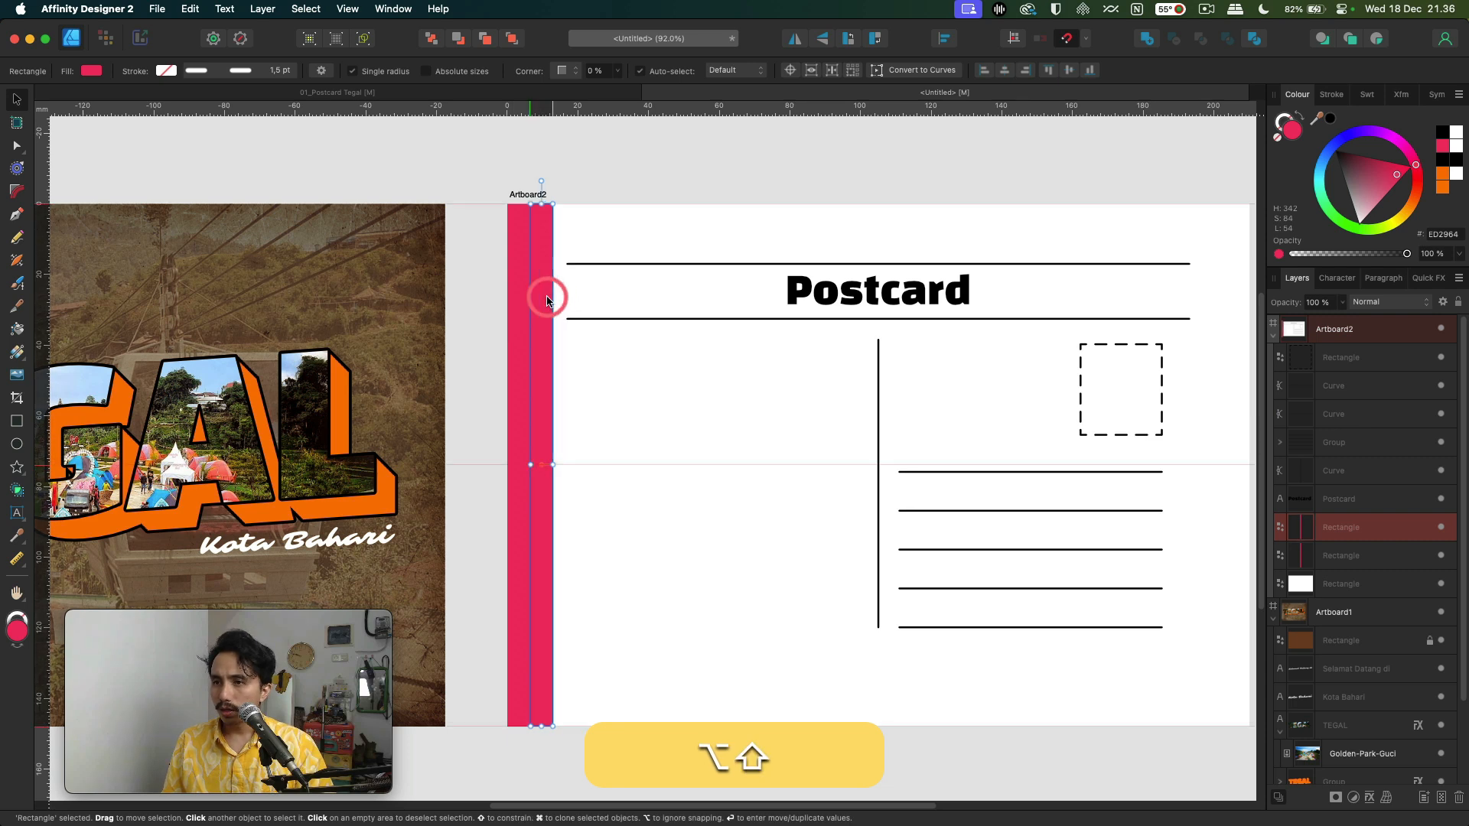
- Change the duplicated vertical strip's fill colour to white (FFFFFF)
{"action": "double_click", "coordinate": [18, 627]}
{"action": "left_click_drag", "start_coordinate": [646, 433], "coordinate": [574, 262]}
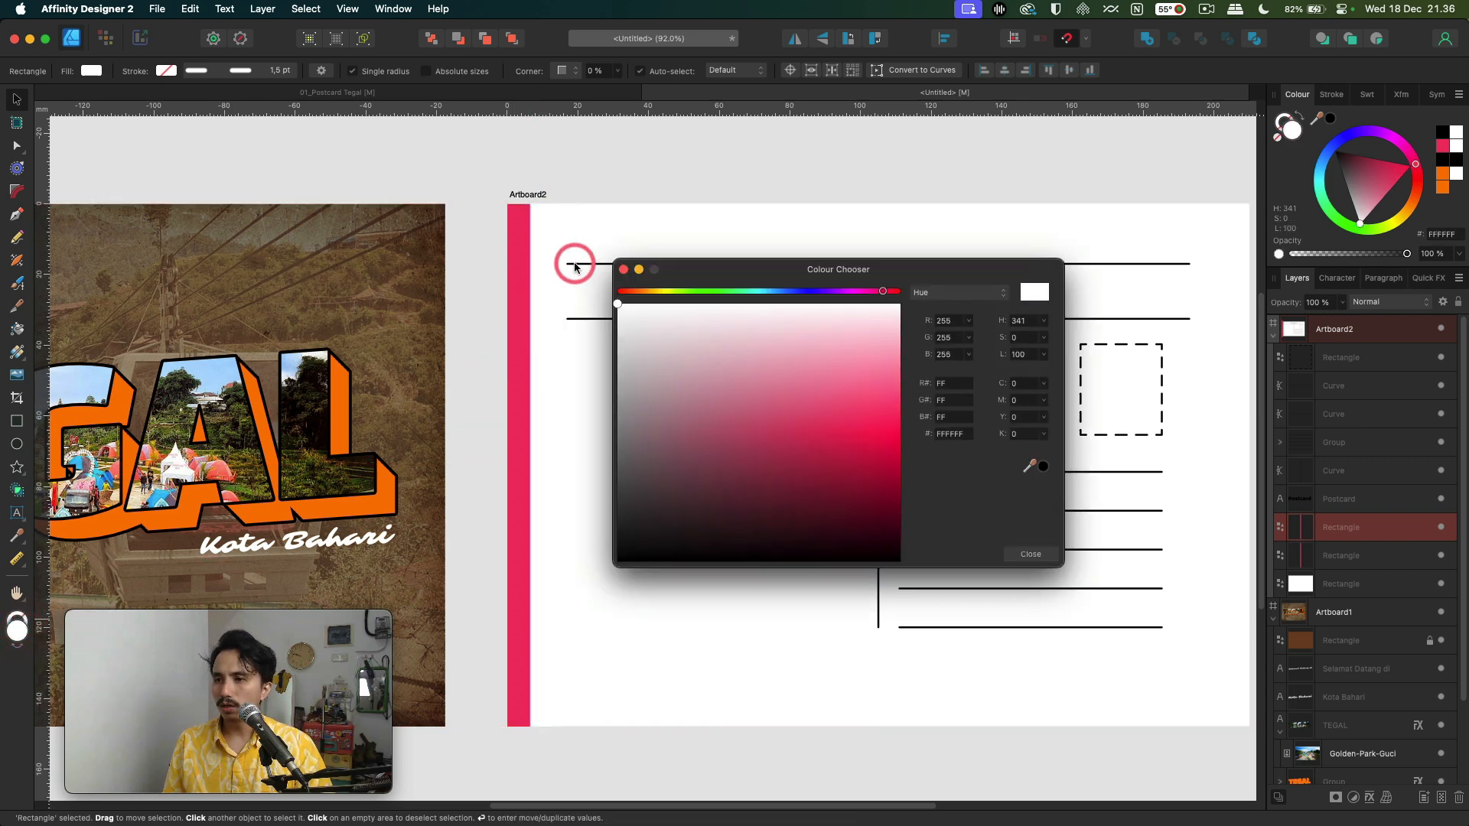
{"action": "left_click", "coordinate": [1029, 553]}
- Duplicate the red and white strip pair and place the copy flush against the right side of the original pair
{"action": "left_click", "coordinate": [517, 356], "text": "shift"}
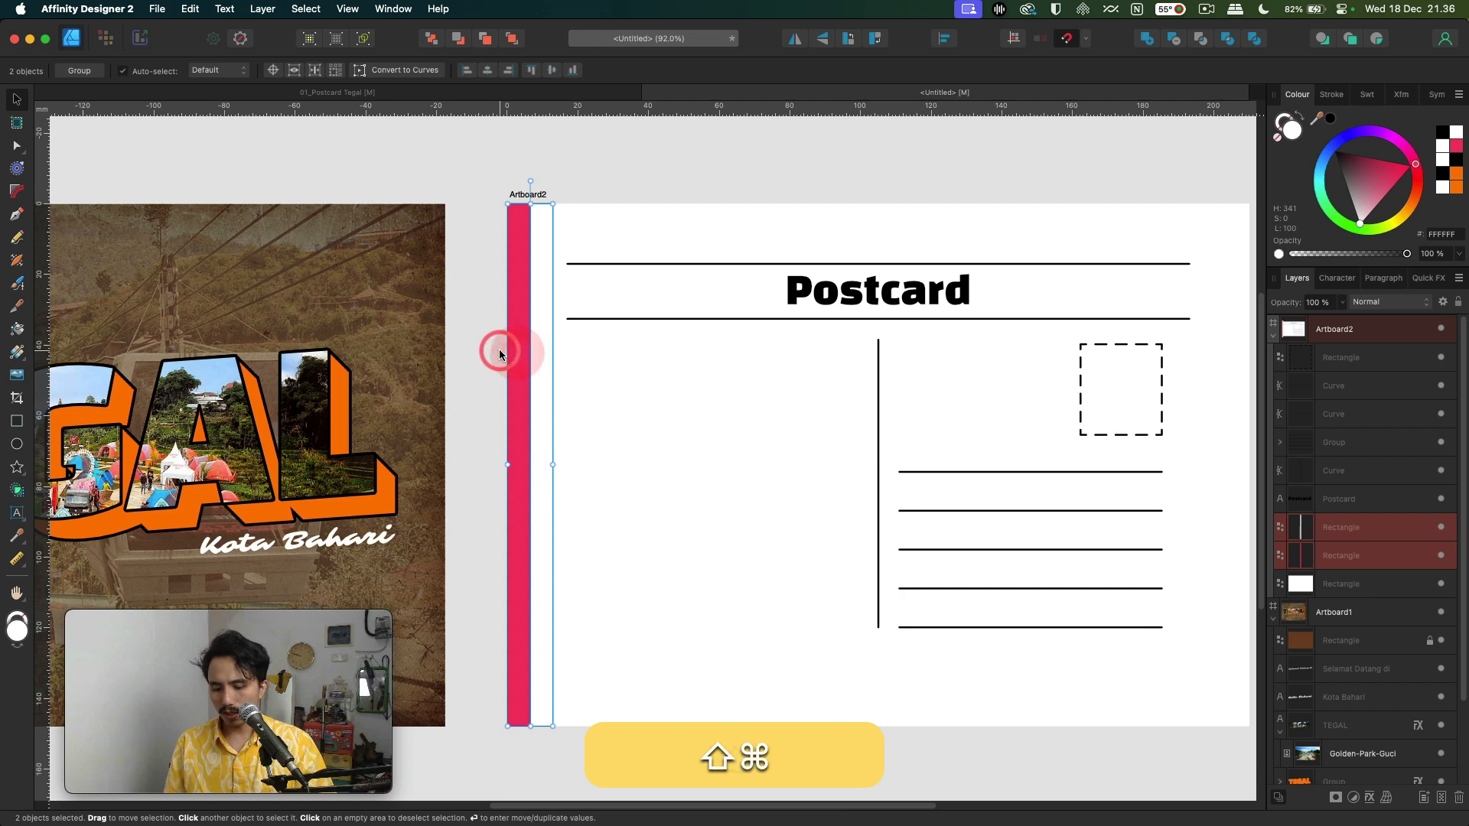
{"action": "key", "text": "super+j"}
{"action": "left_click", "coordinate": [532, 340]}
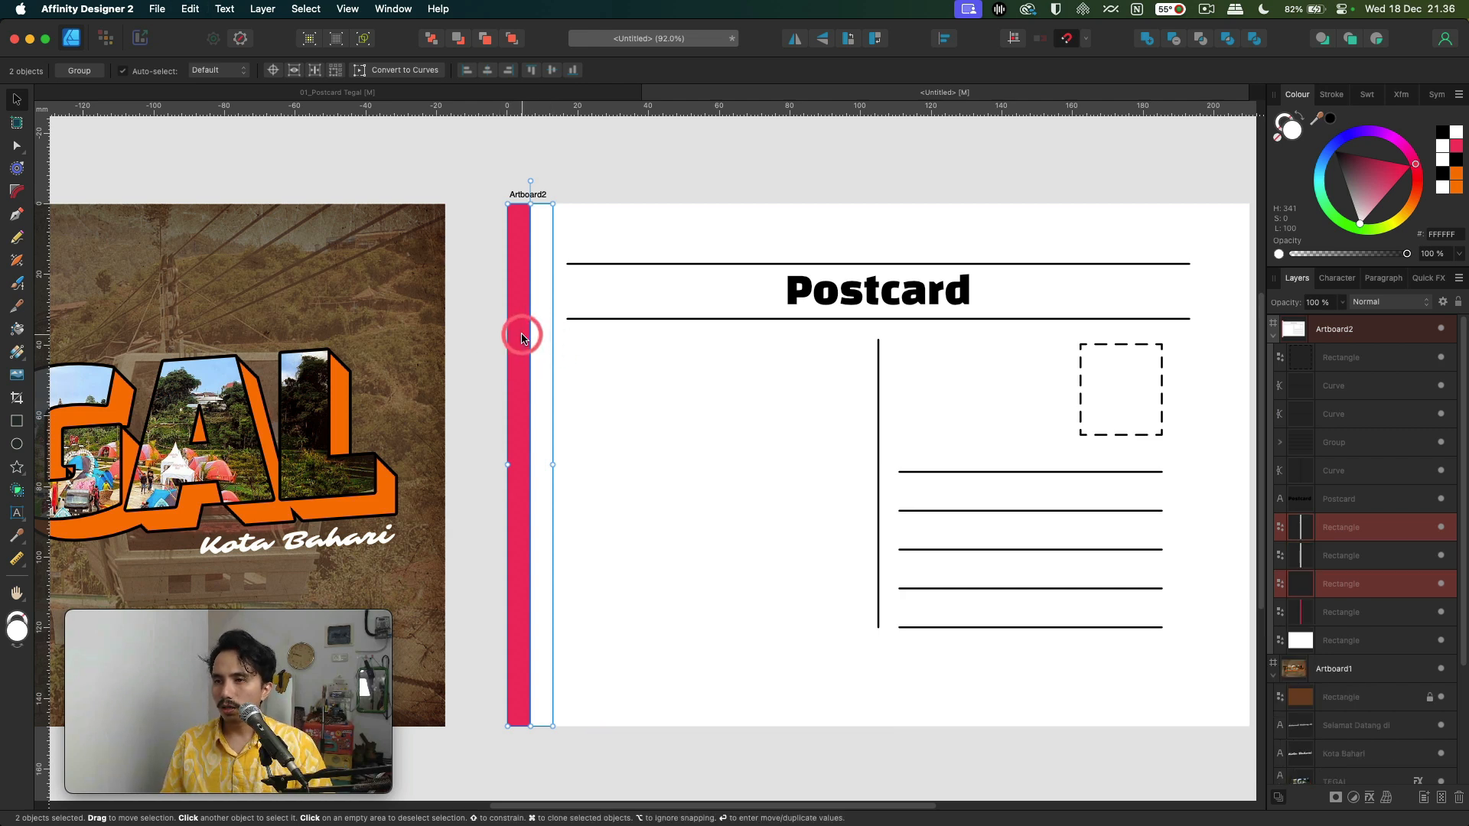
{"action": "left_click_drag", "start_coordinate": [522, 338], "coordinate": [572, 338]}
{"action": "left_click", "coordinate": [656, 163]}
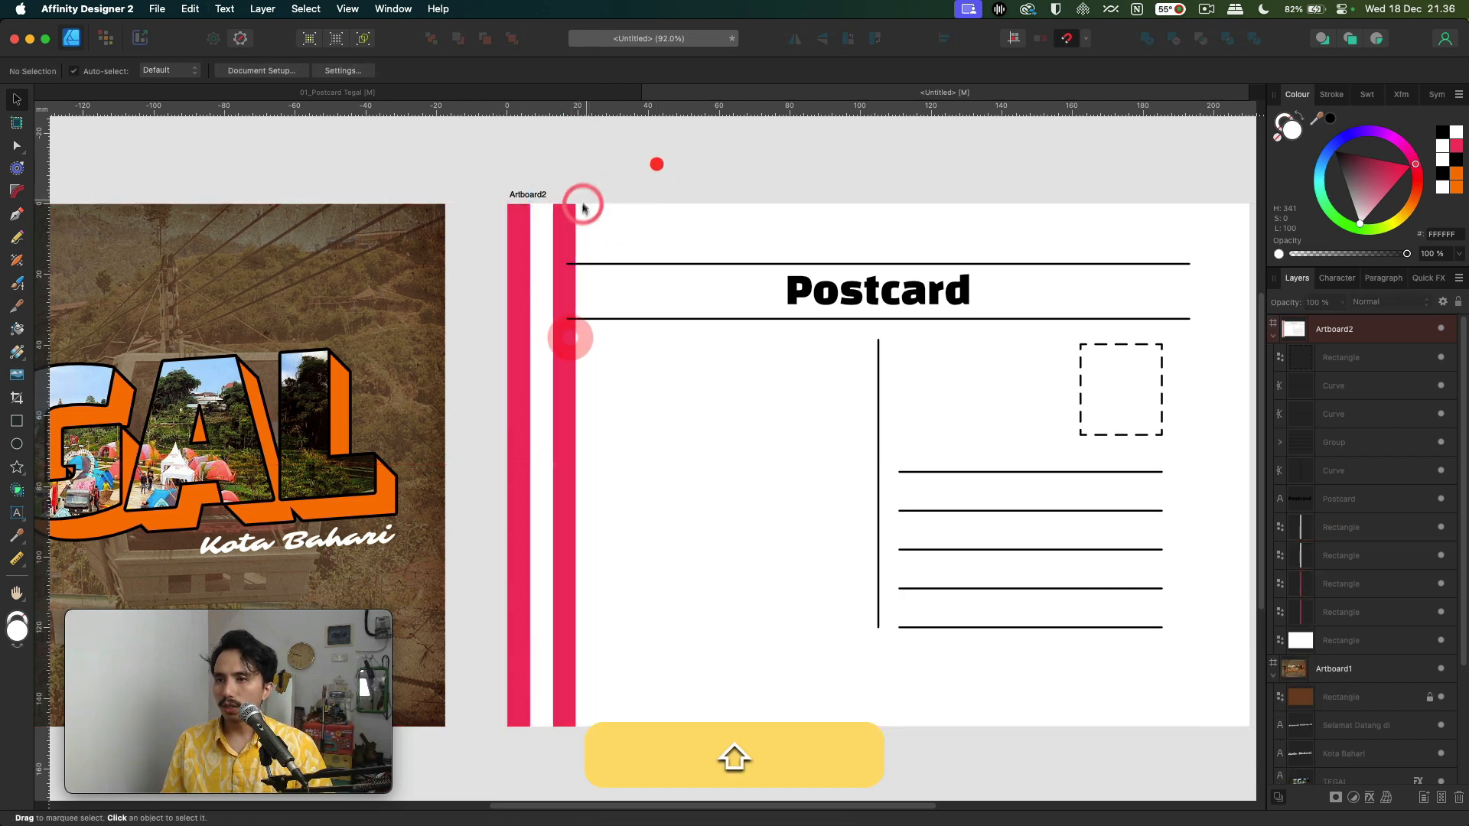
- Recolour the second red strip to blue (2996ED) by shifting only its hue
{"action": "left_click", "coordinate": [564, 218]}
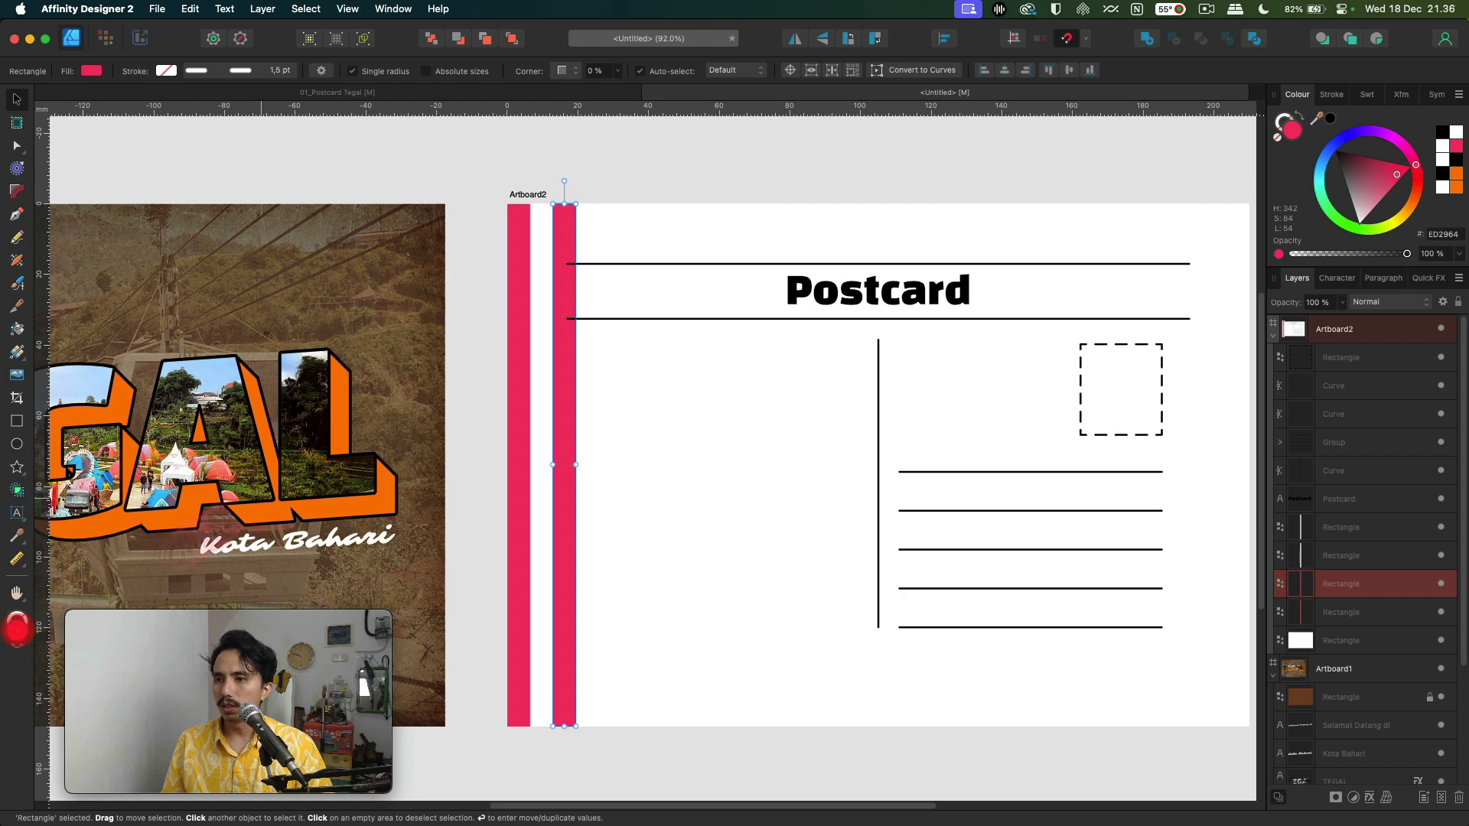
{"action": "double_click", "coordinate": [15, 635]}
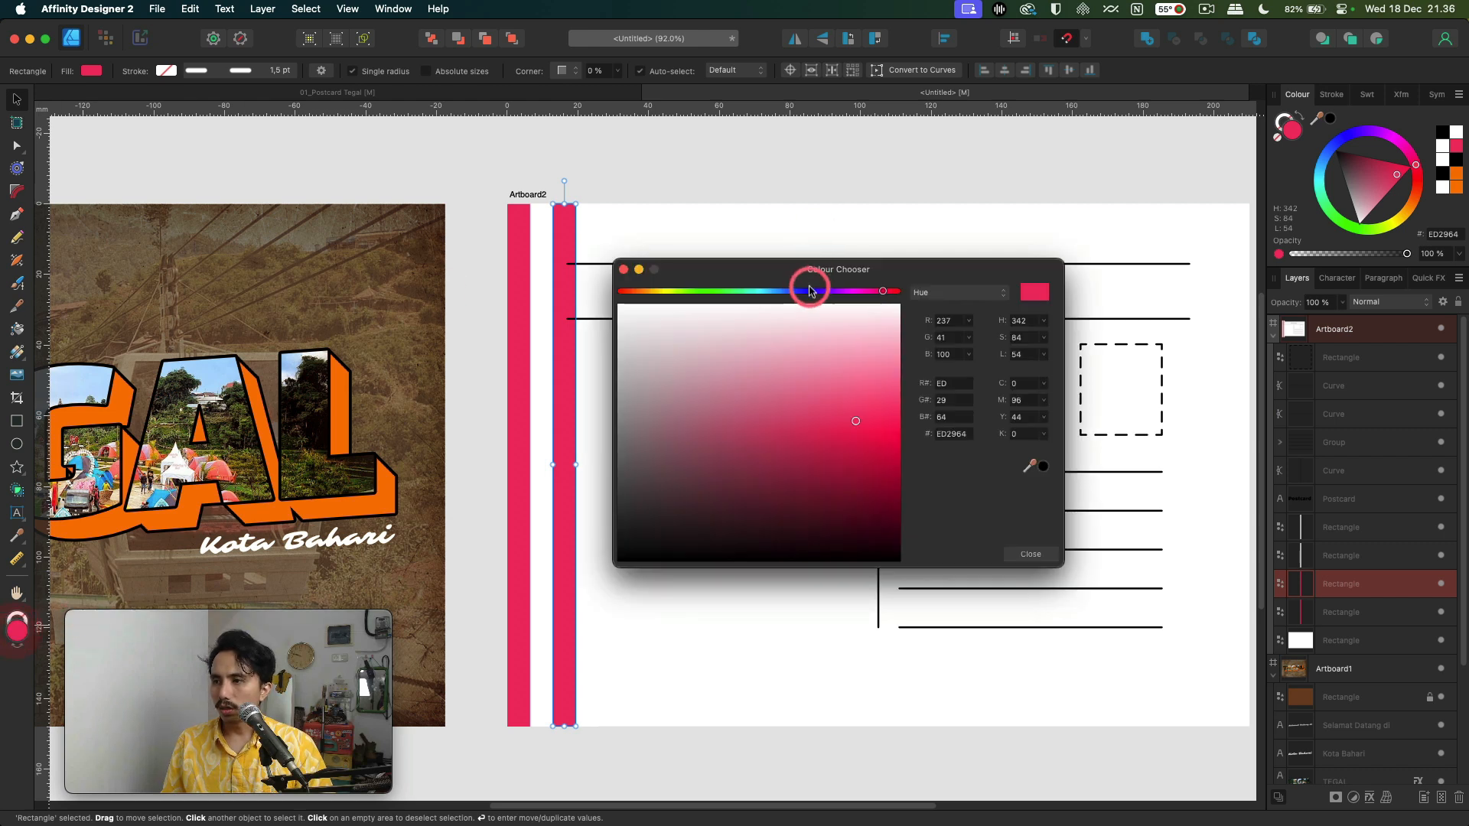
{"action": "left_click_drag", "start_coordinate": [806, 291], "coordinate": [779, 290]}
{"action": "left_click", "coordinate": [1030, 553]}
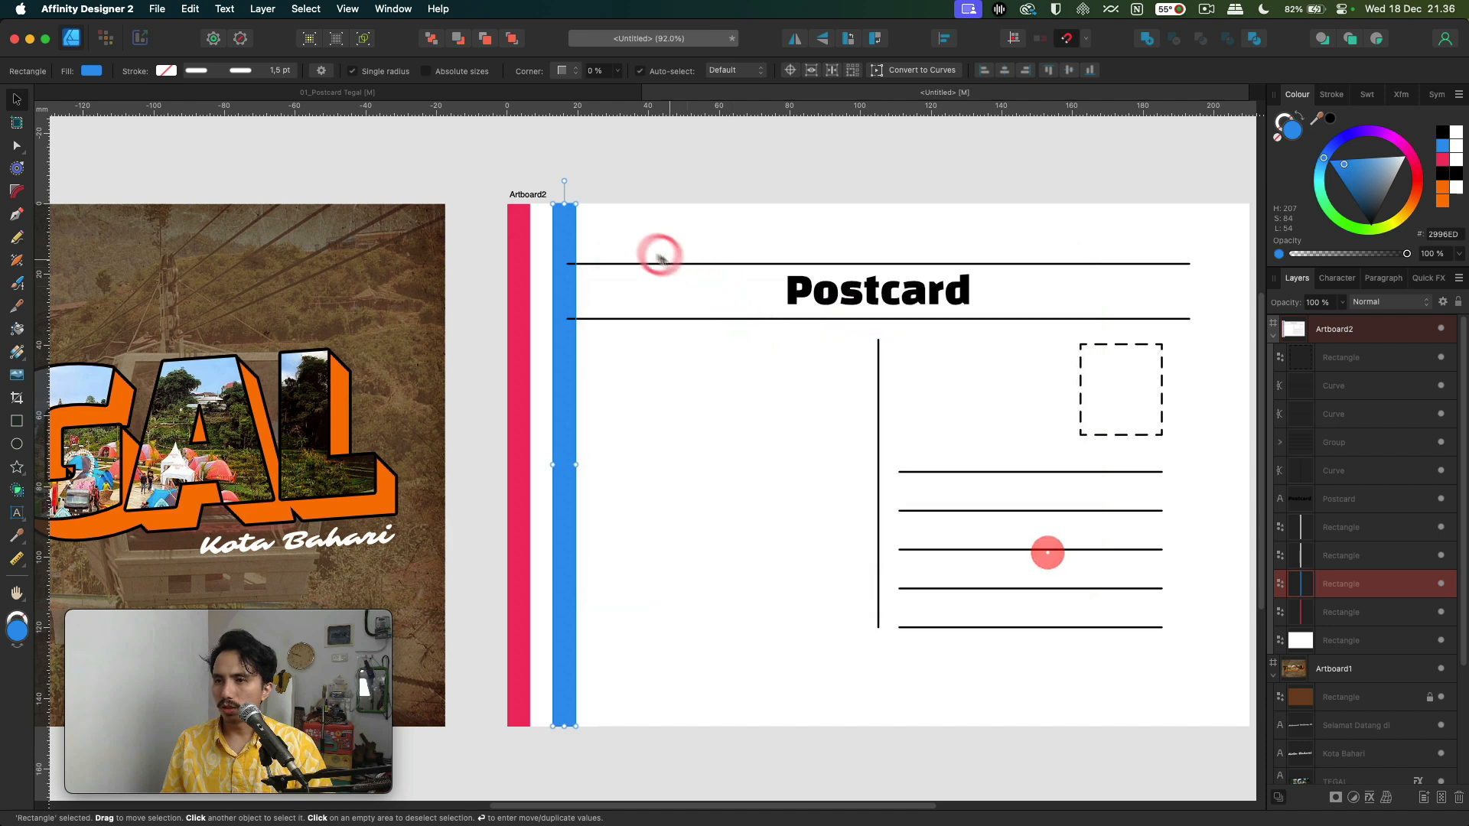
- Group the red, white, blue and white vertical strips together
{"action": "left_click", "coordinate": [588, 224]}
{"action": "left_click", "coordinate": [566, 226], "text": "shift"}
{"action": "left_click", "coordinate": [542, 227], "text": "shift"}
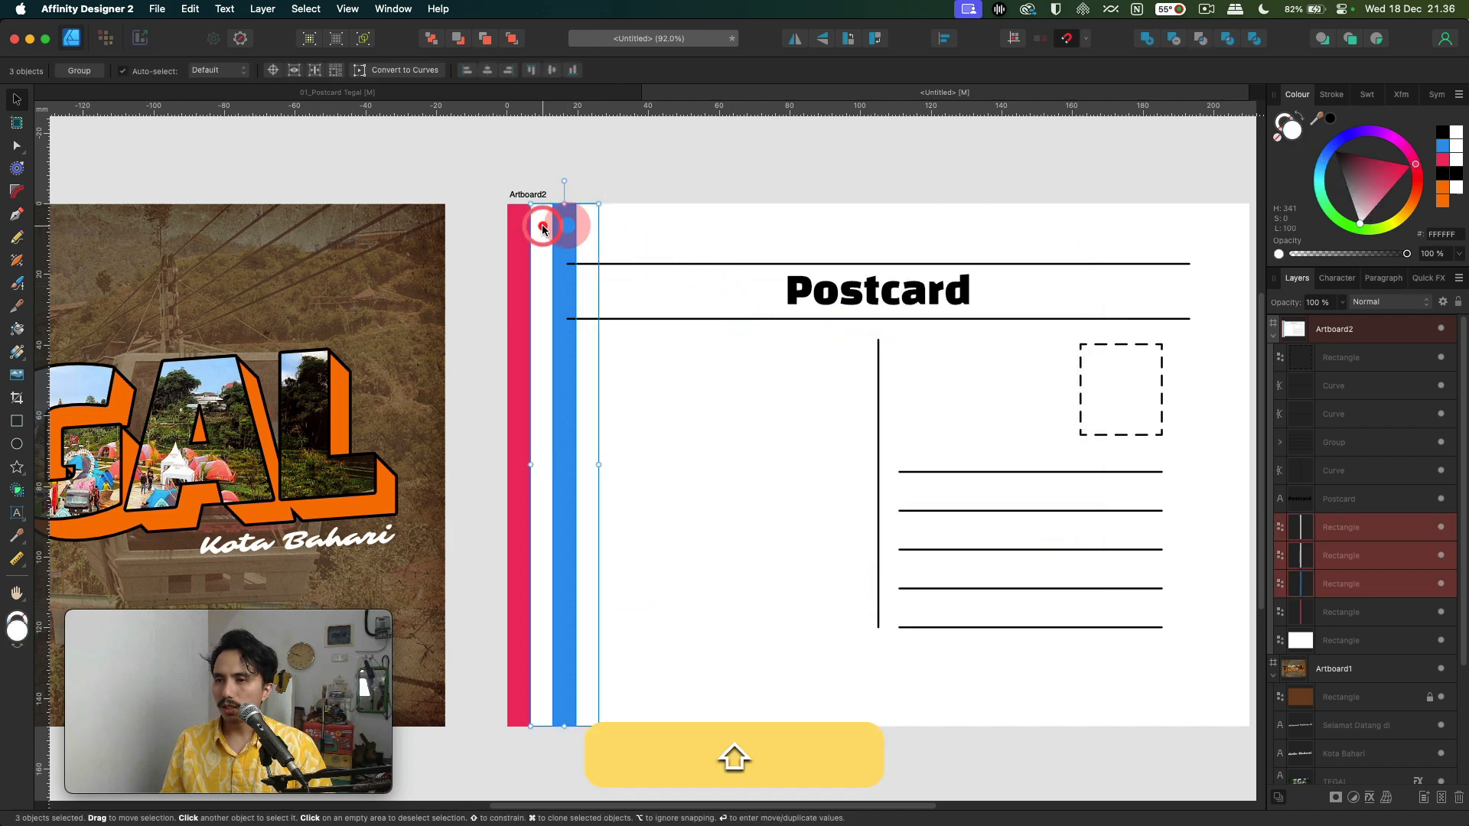
{"action": "left_click", "coordinate": [523, 224], "text": "shift"}
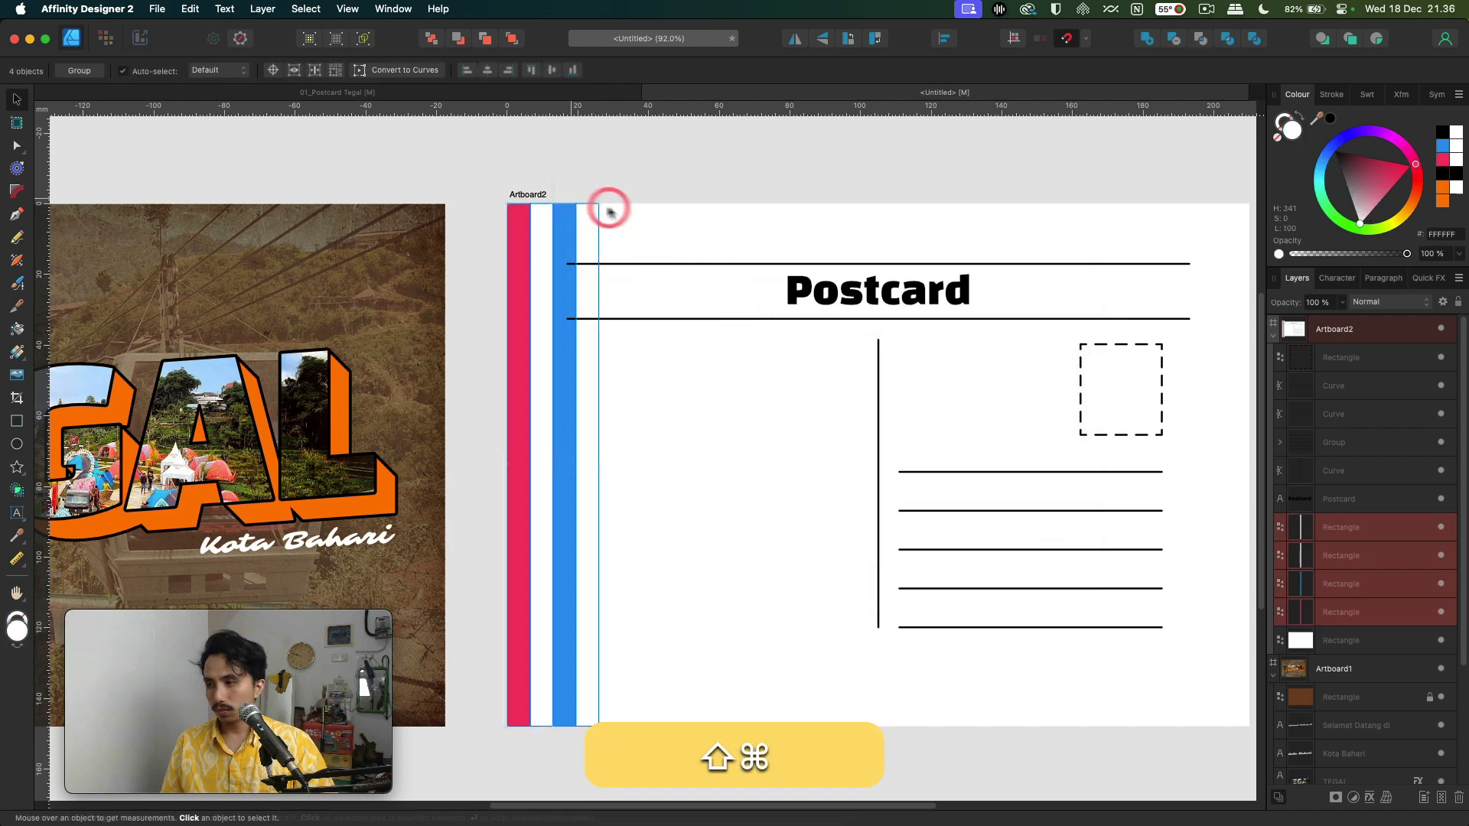
{"action": "key", "text": "super+g"}
- Set up a Move / Duplicate of the strip group with duplication enabled and a 26 mm horizontal offset
{"action": "scroll", "coordinate": [849, 320], "scroll_direction": "down", "scroll_amount": 4}
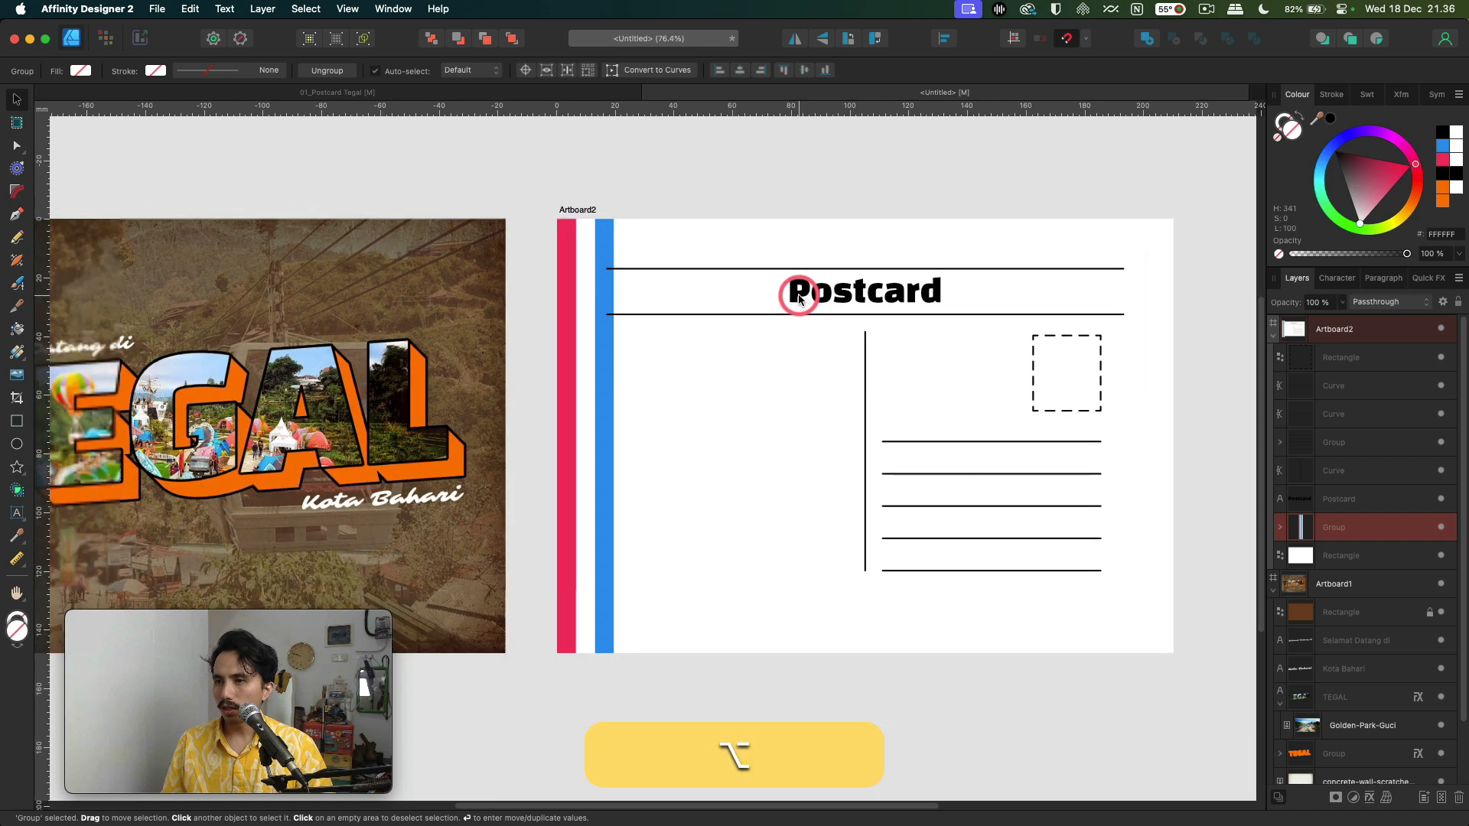
{"action": "scroll", "coordinate": [556, 252], "scroll_direction": "down", "scroll_amount": 3}
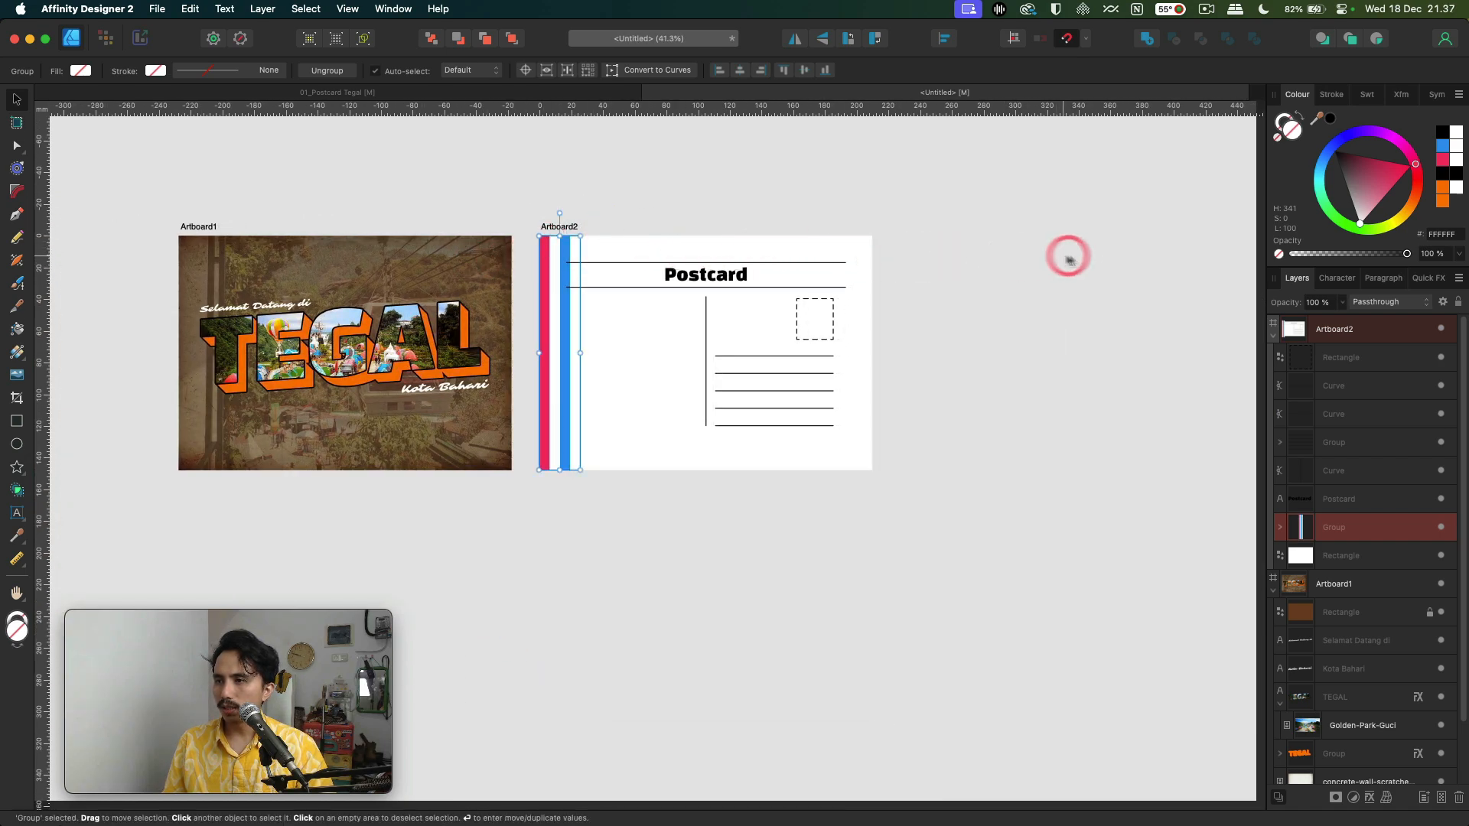
{"action": "key", "text": "Return"}
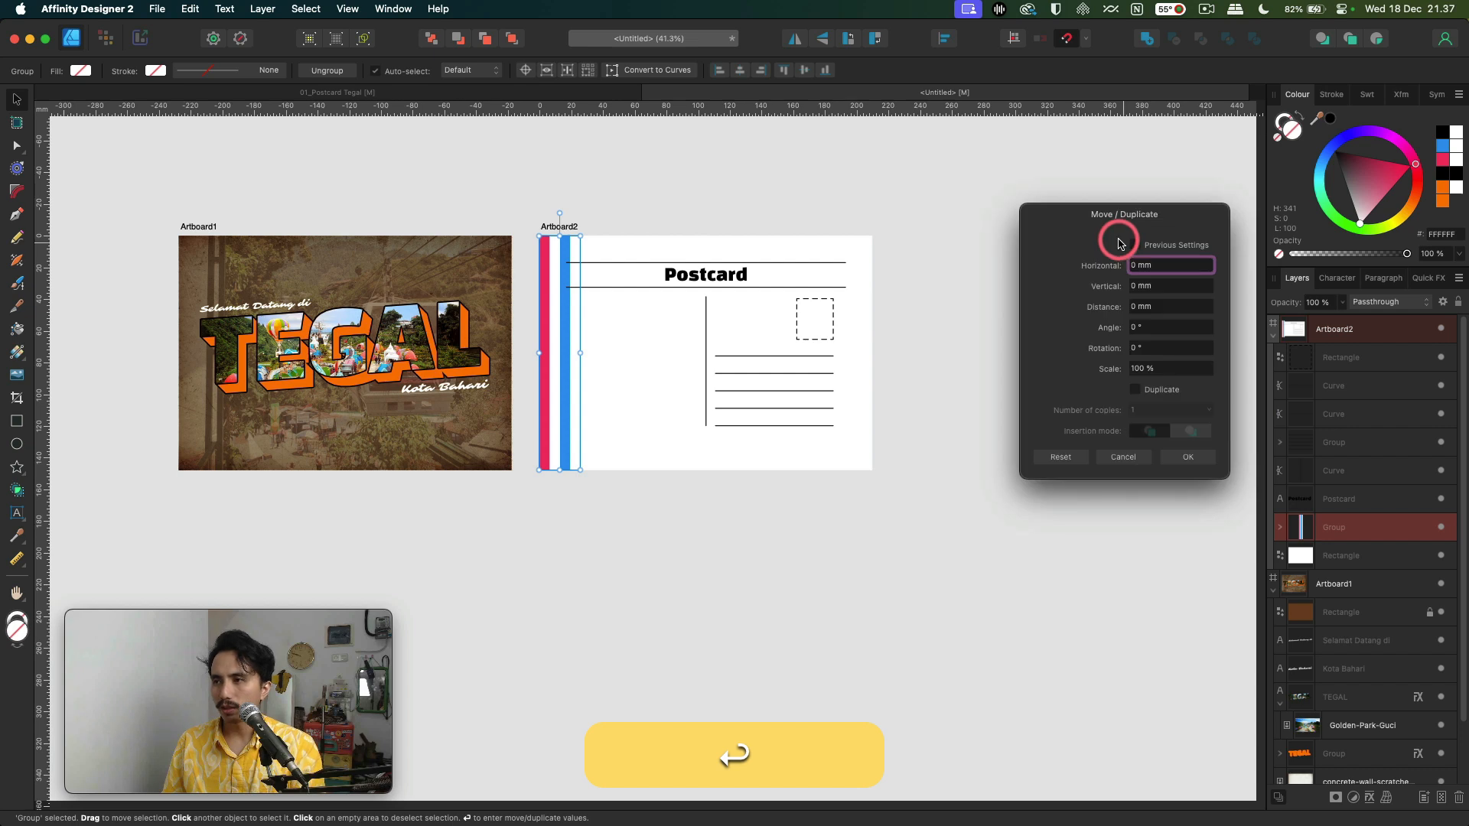
{"action": "left_click", "coordinate": [1147, 393]}
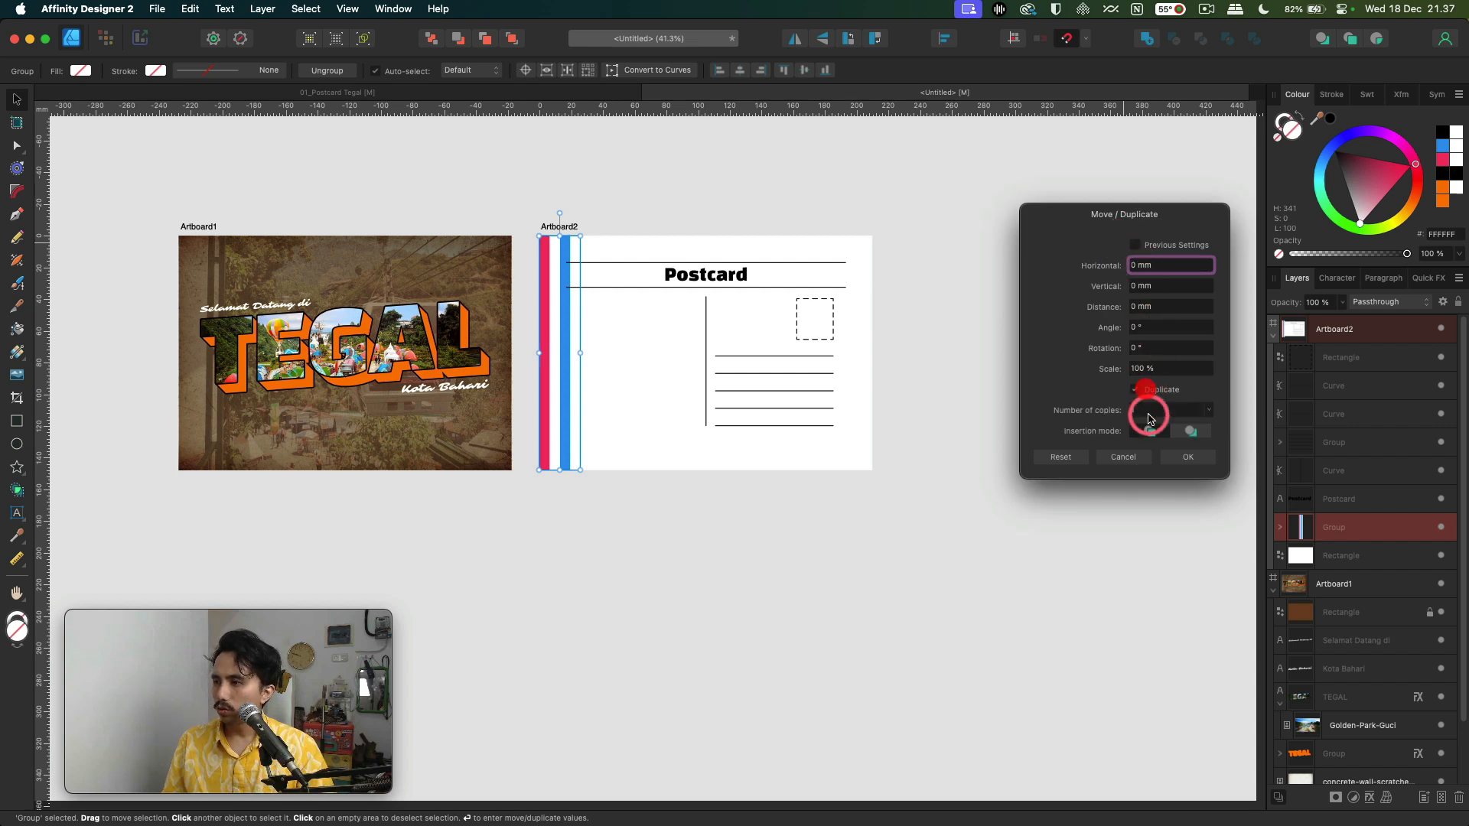
{"action": "left_click", "coordinate": [1151, 267]}
{"action": "left_click", "coordinate": [1149, 275]}
{"action": "scroll", "coordinate": [1148, 276], "scroll_direction": "right", "scroll_amount": 1}
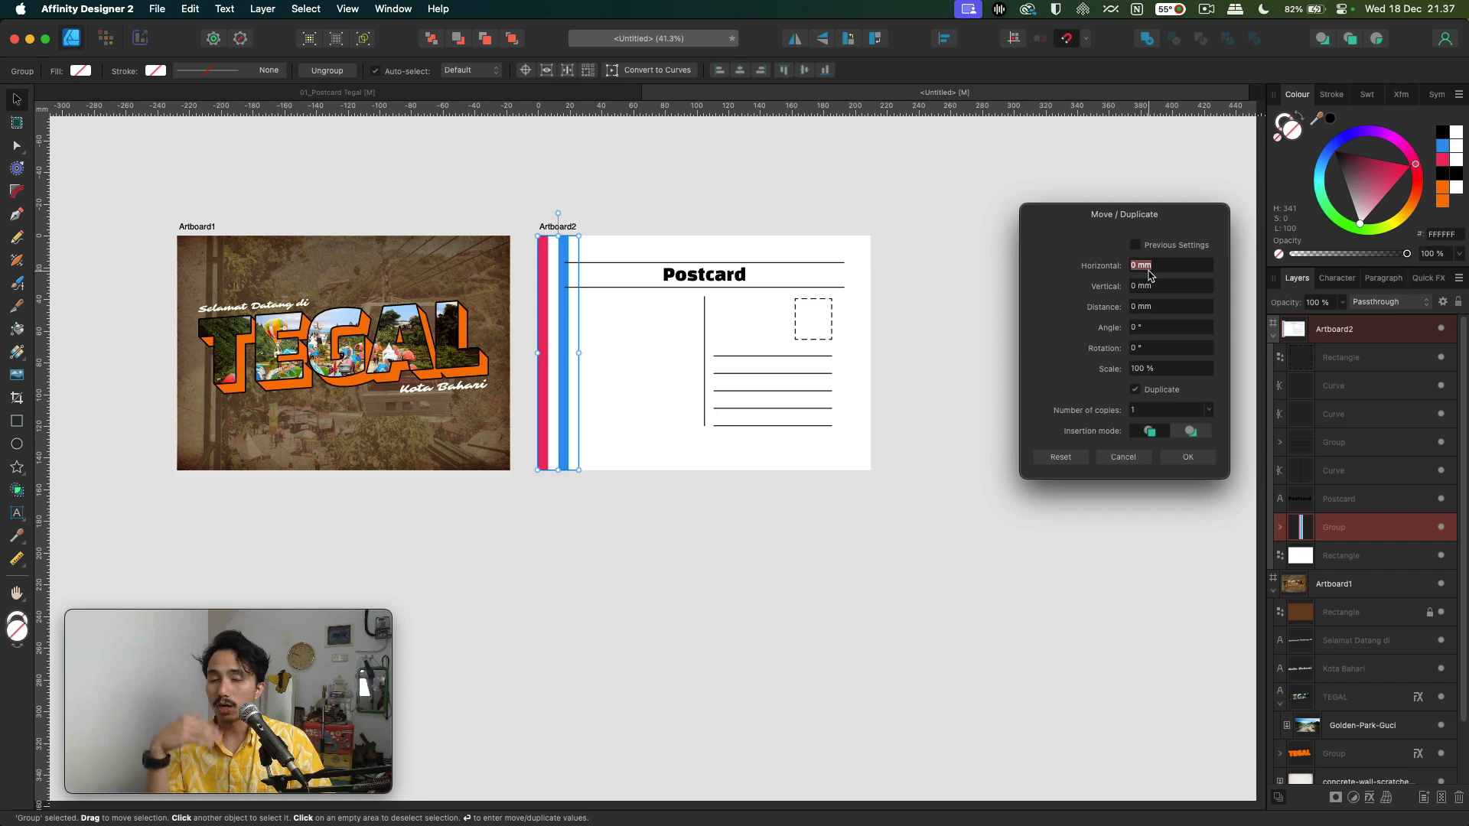
{"action": "key", "text": "shift+Up"}
{"action": "key", "text": "shift+Up"}
{"action": "key", "text": "shift+Up"}
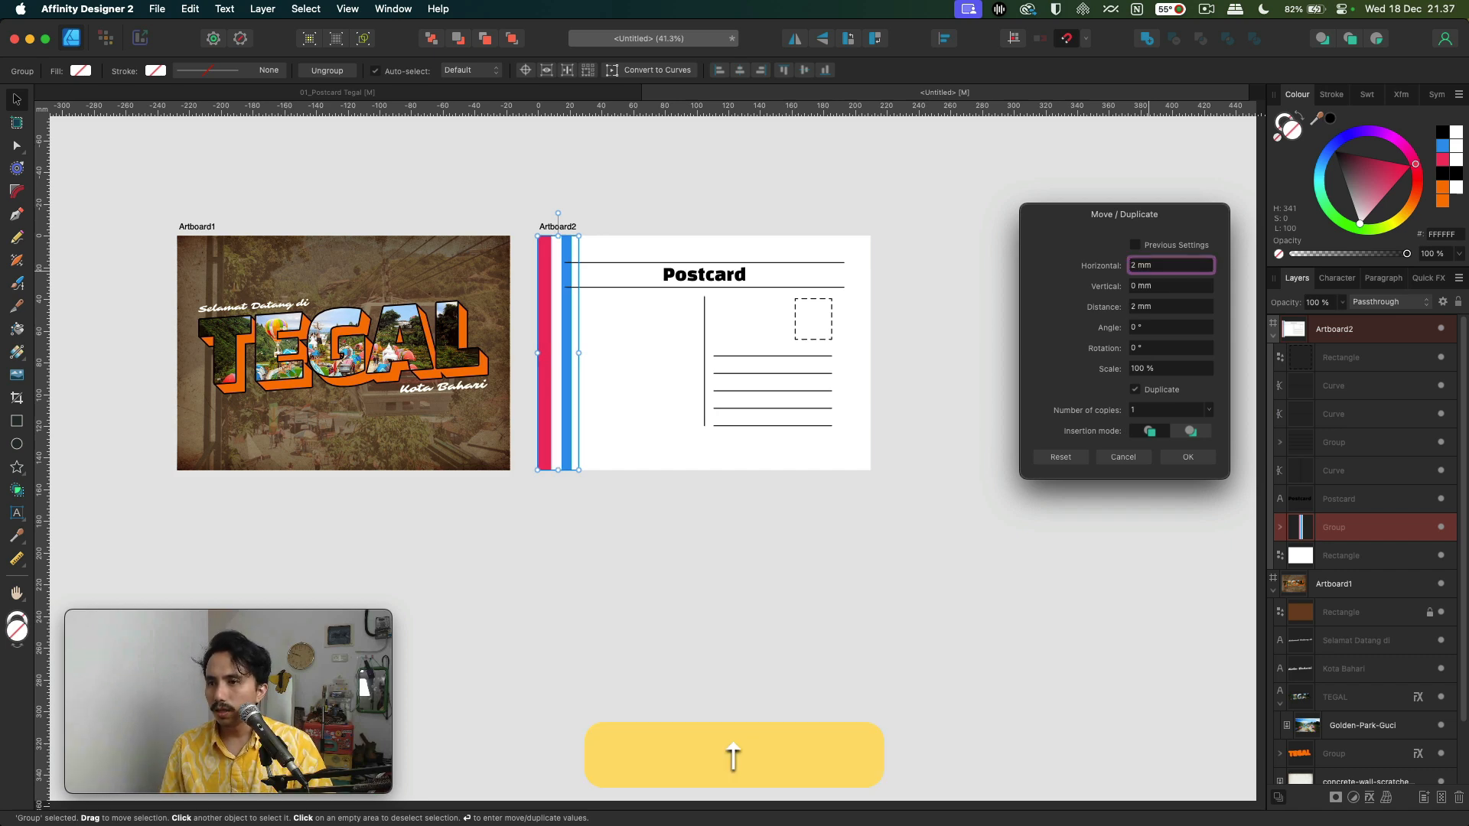
{"action": "key", "text": "Down"}
{"action": "key", "text": "Down"}
{"action": "key", "text": "Down"}
{"action": "key", "text": "Down"}
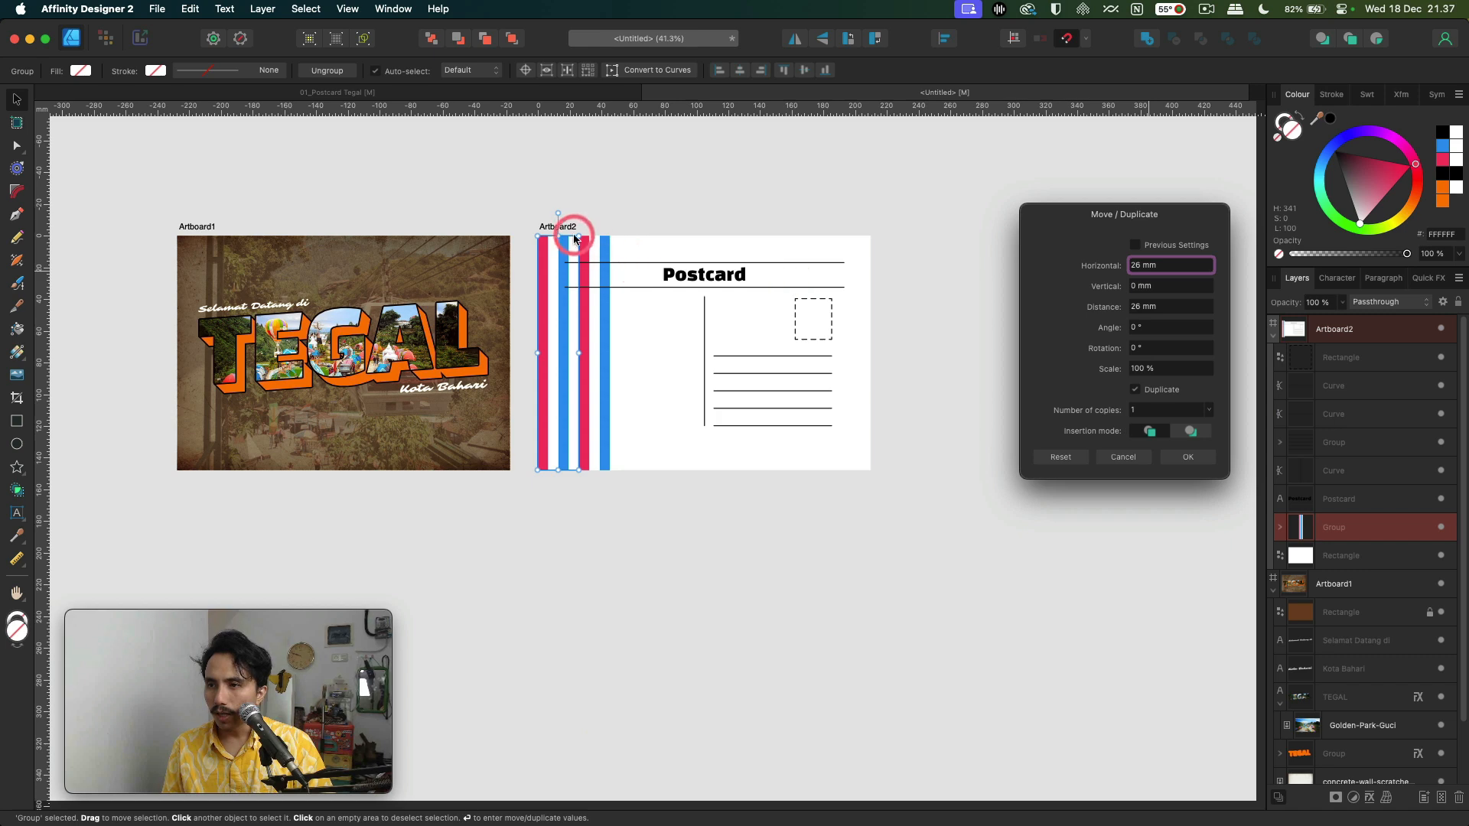
- Refine the horizontal offset of the duplicated strip group to 25.8 mm so it sits flush against the original
{"action": "scroll", "coordinate": [576, 239], "scroll_direction": "up", "scroll_amount": 5}
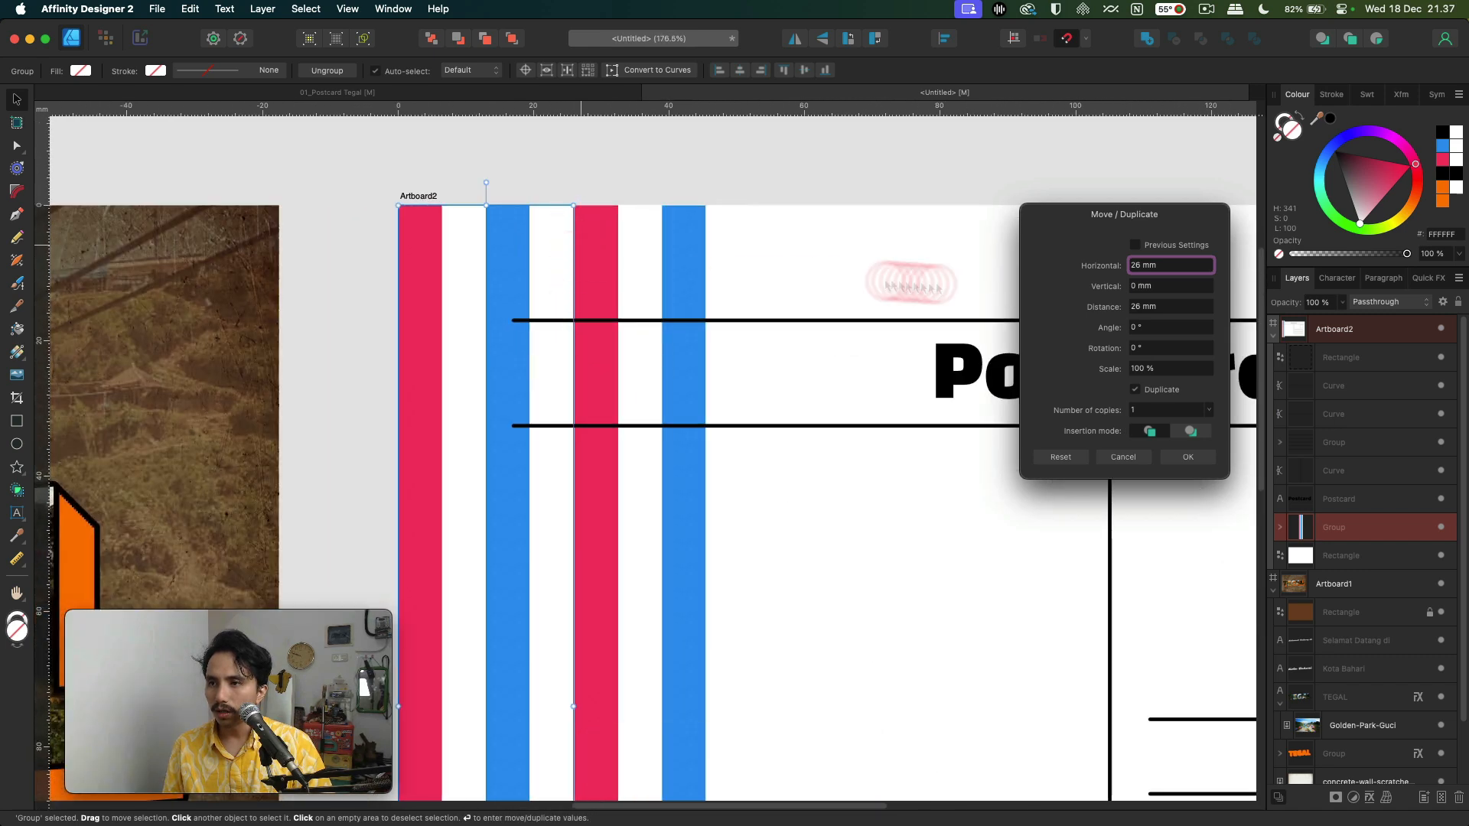
{"action": "key", "text": "Down"}
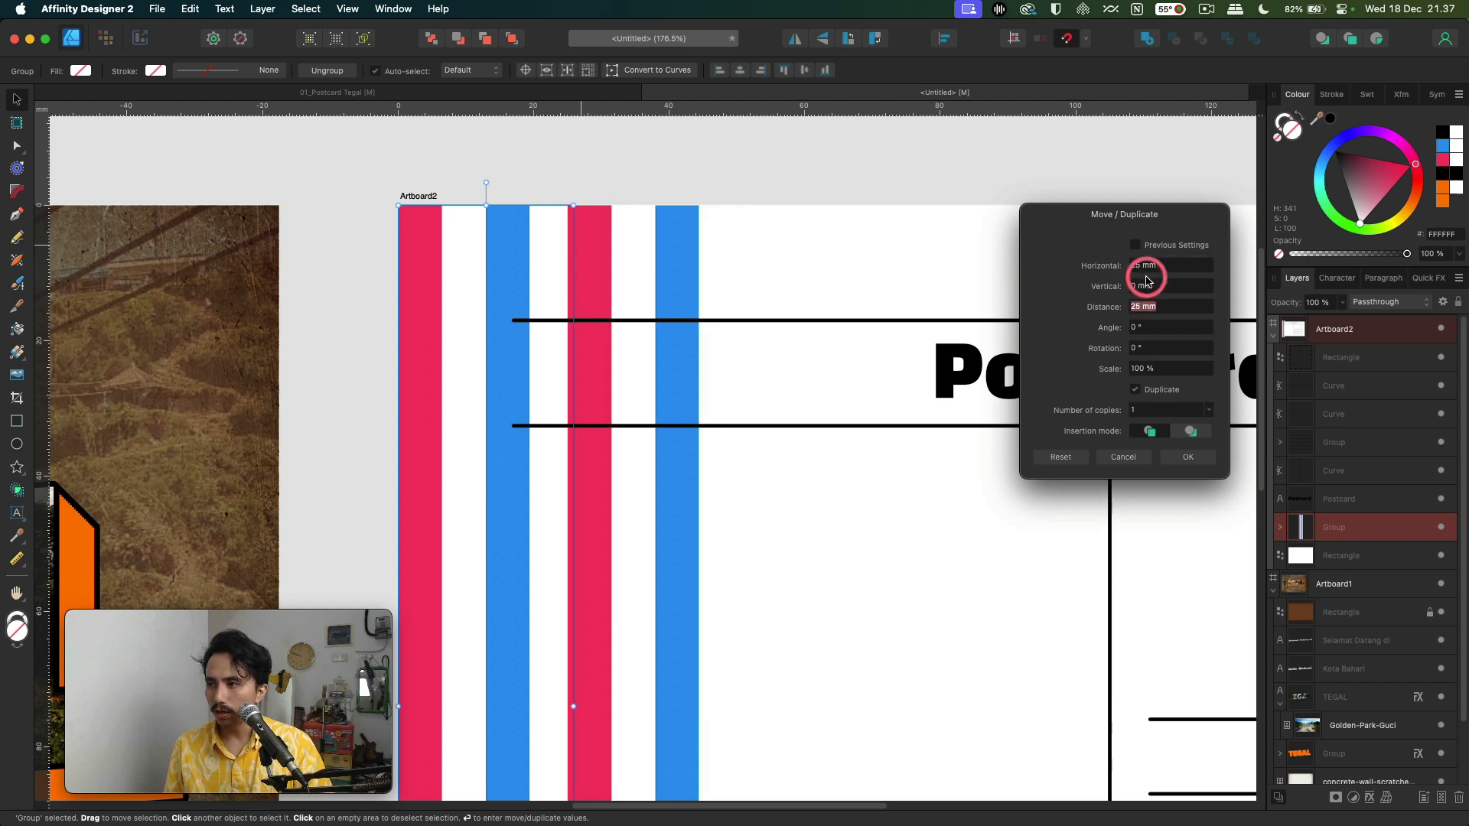
{"action": "key", "text": "super+a"}
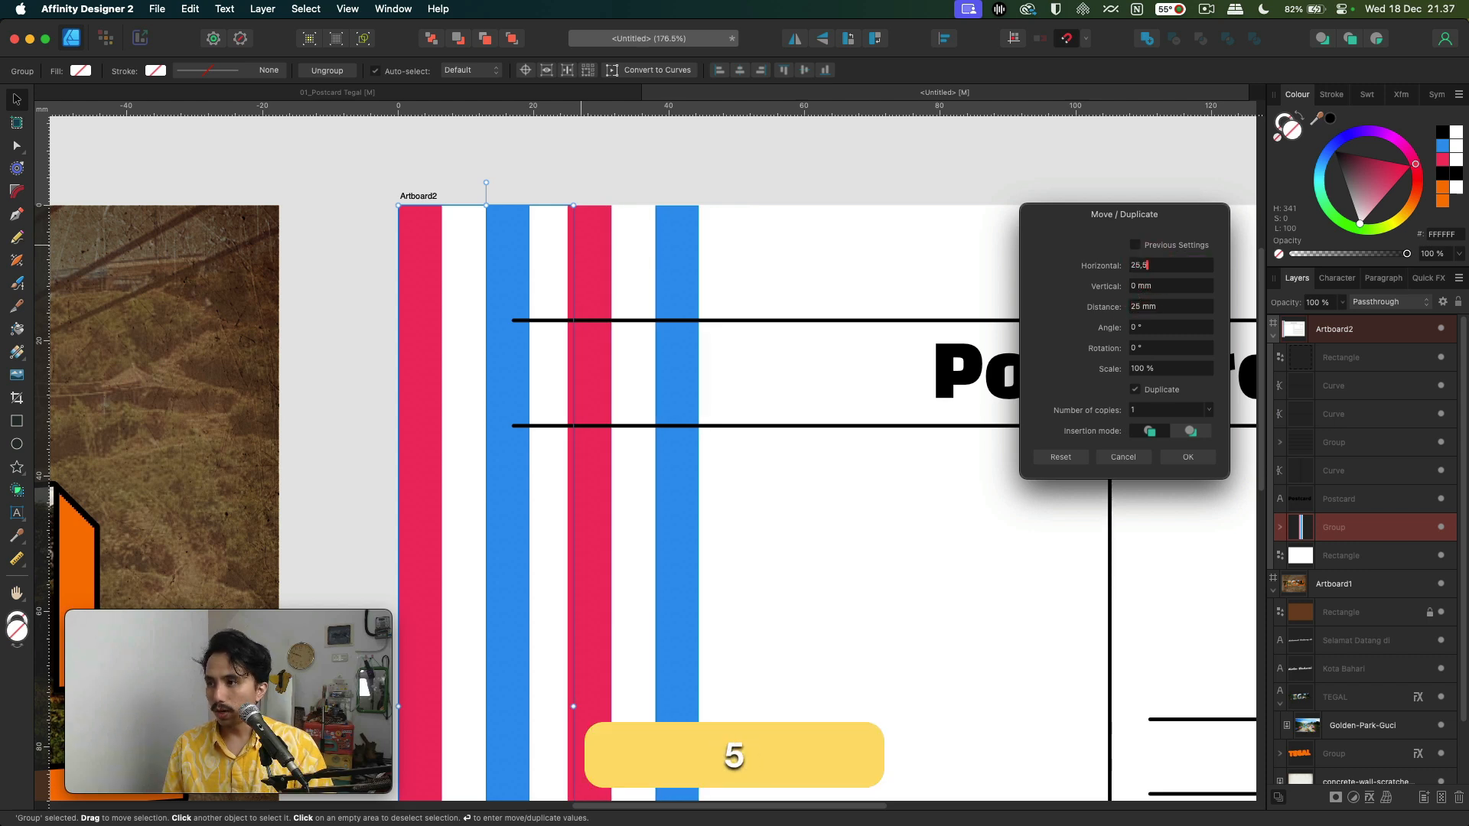
{"action": "left_click", "coordinate": [1153, 309]}
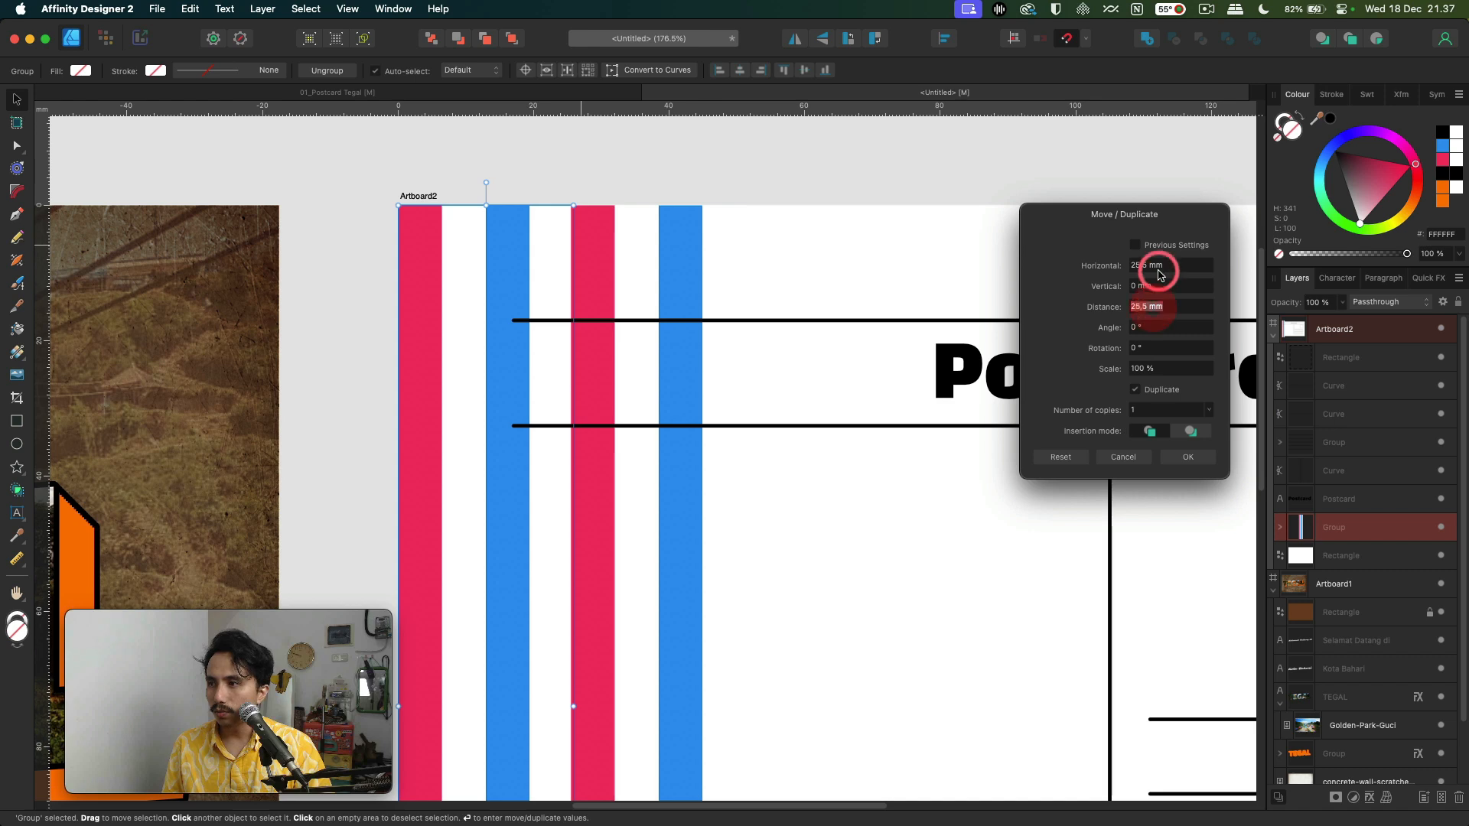
{"action": "key", "text": "Right"}
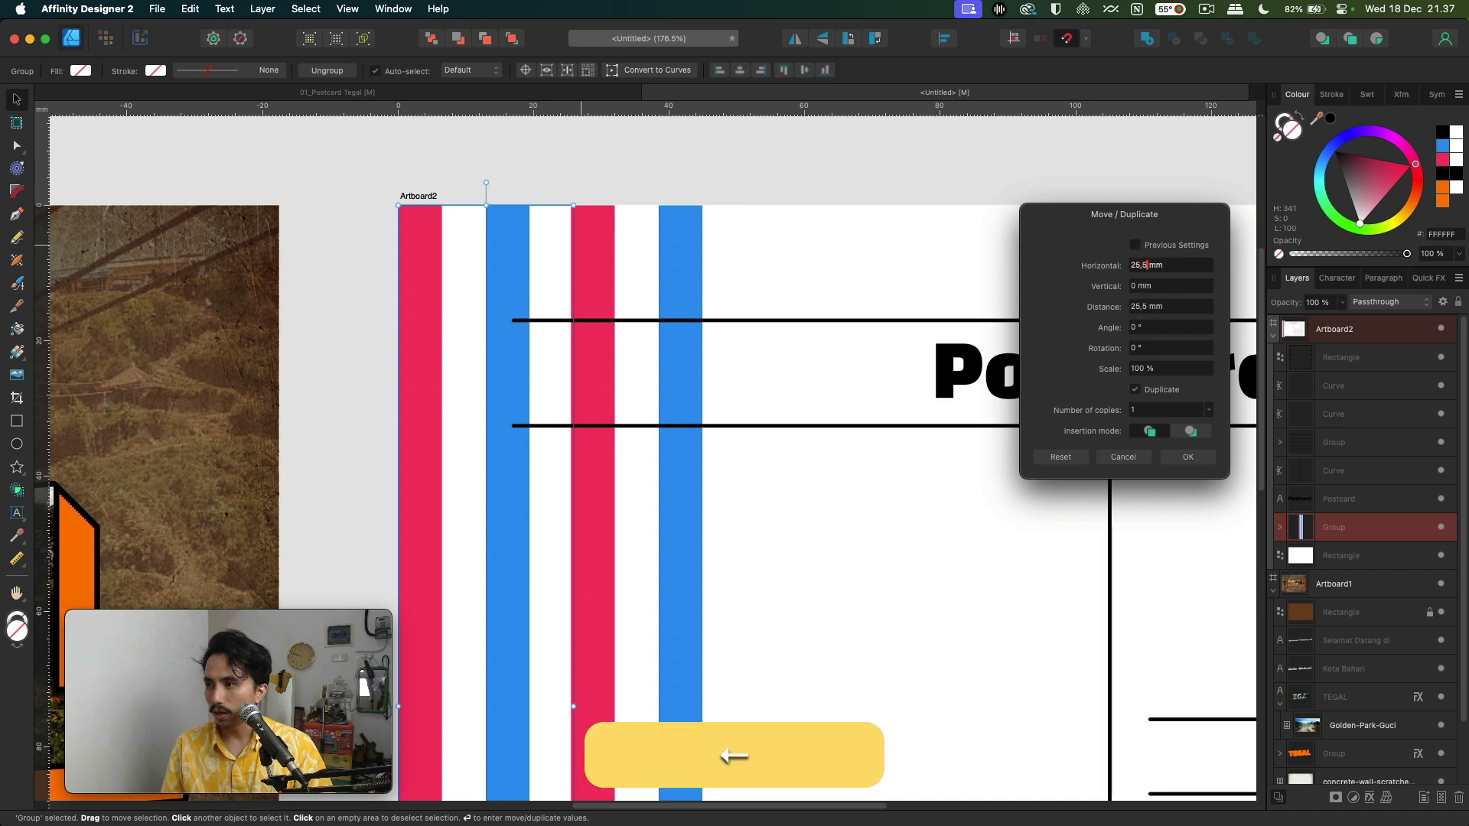
{"action": "left_click", "coordinate": [1154, 304]}
{"action": "scroll", "coordinate": [570, 277], "scroll_direction": "up", "scroll_amount": 4}
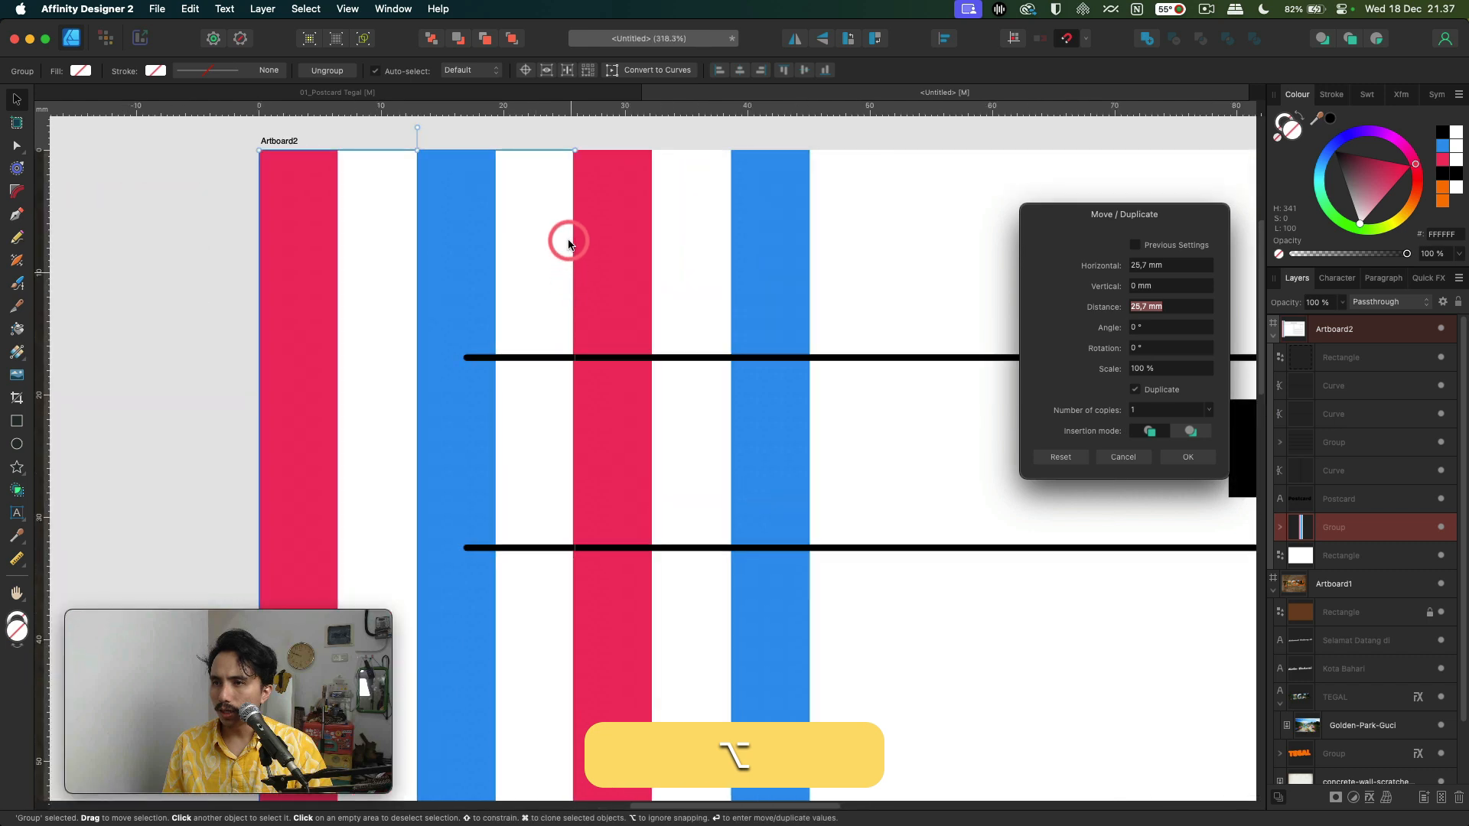
{"action": "scroll", "coordinate": [570, 237], "scroll_direction": "down", "scroll_amount": 2}
{"action": "left_click", "coordinate": [1095, 275]}
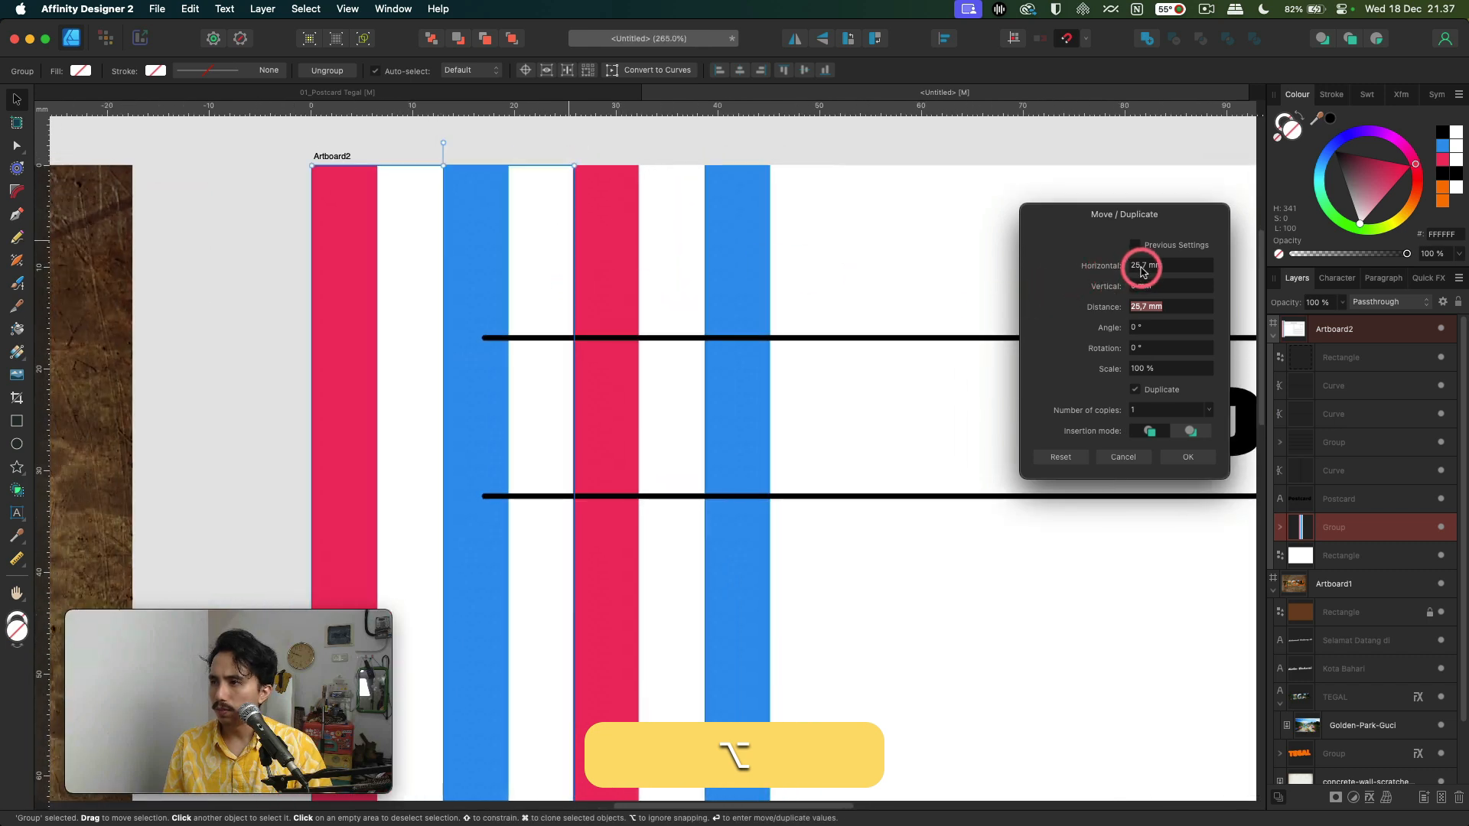
{"action": "key", "text": "Right"}
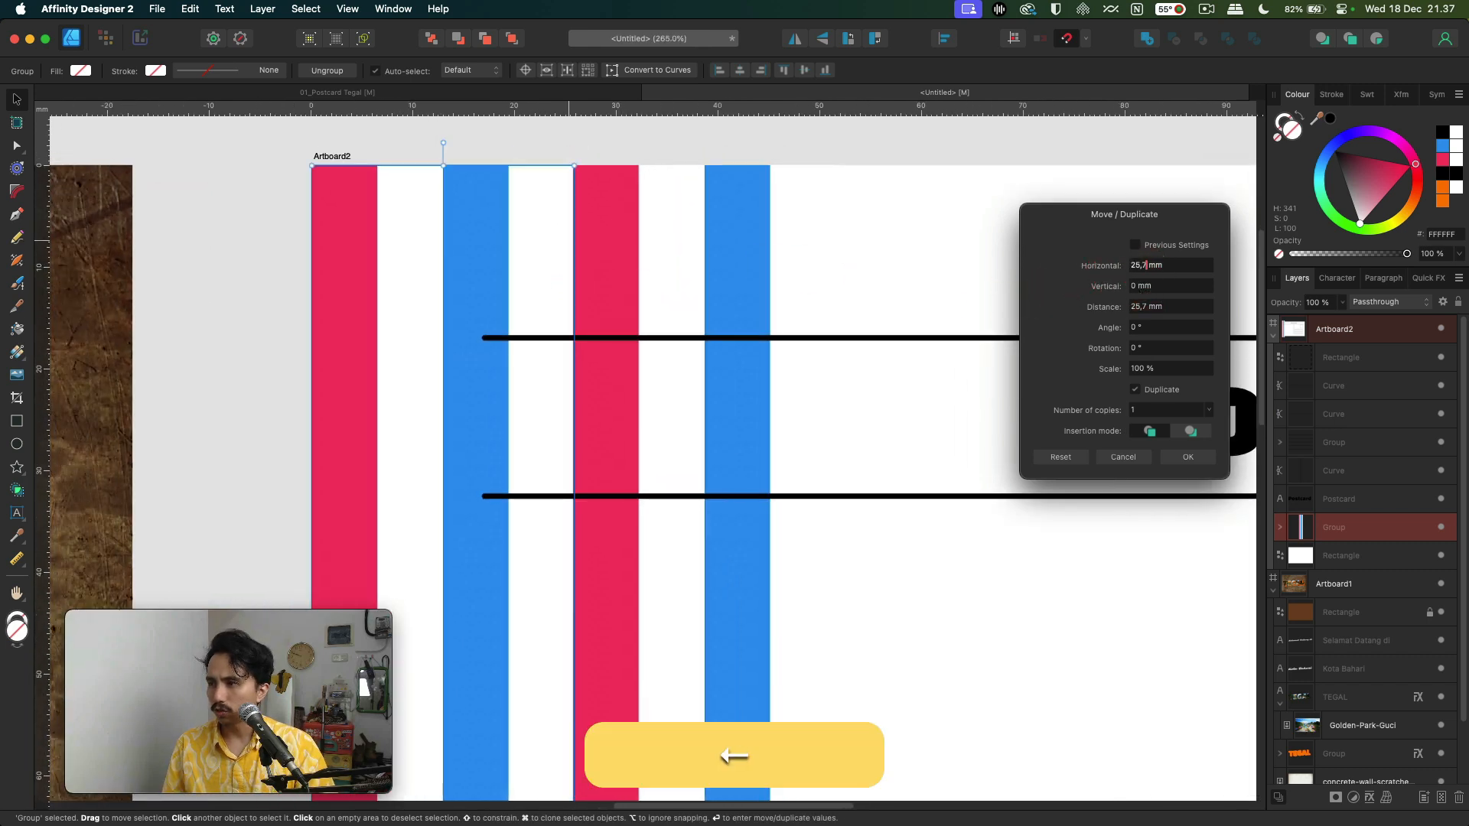
{"action": "left_click", "coordinate": [1159, 304]}
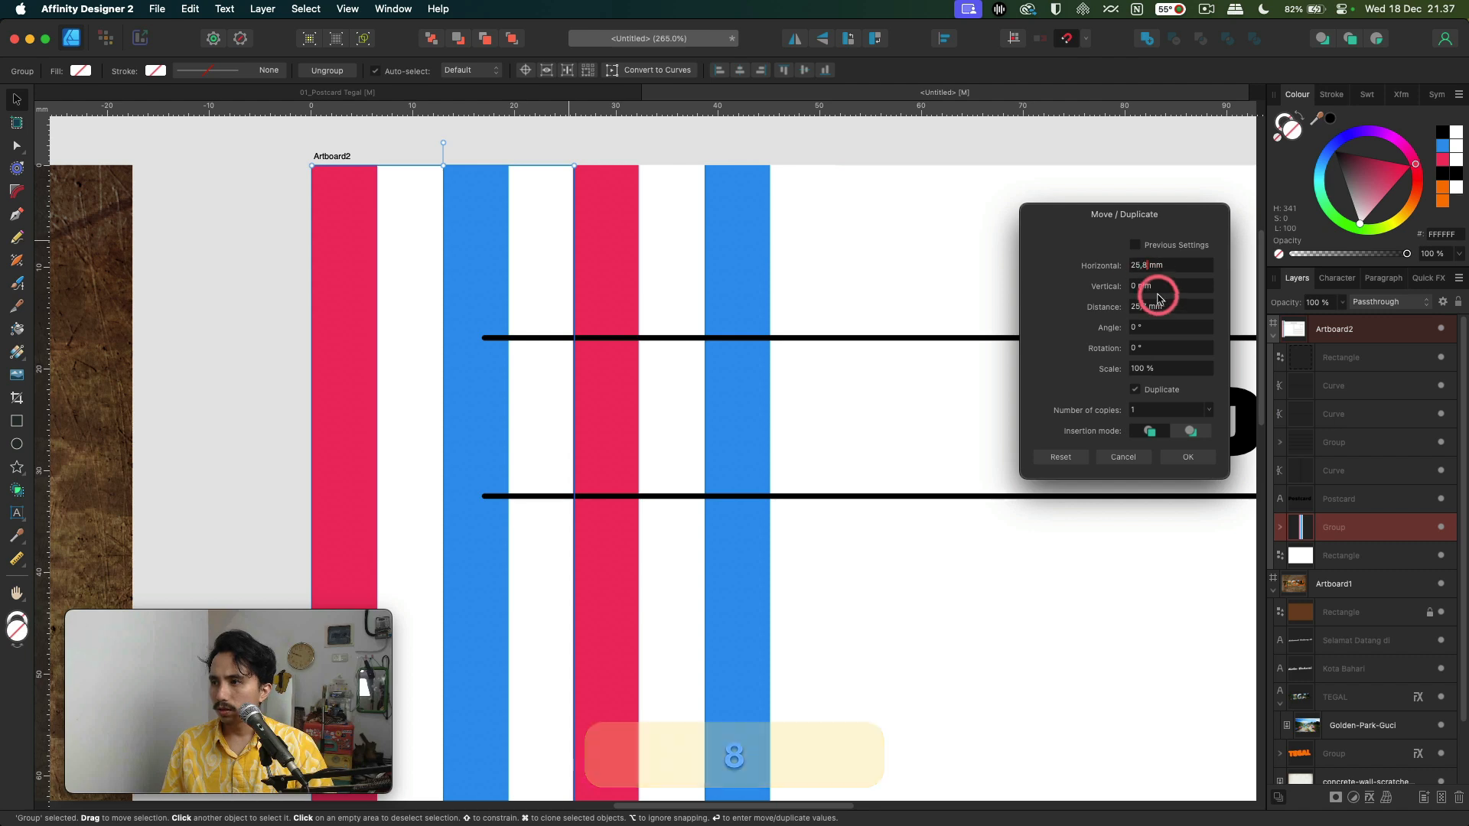
- Set the number of strip group copies to 12 and apply the duplication across Artboard2
{"action": "scroll", "coordinate": [715, 400], "scroll_direction": "down", "scroll_amount": 10}
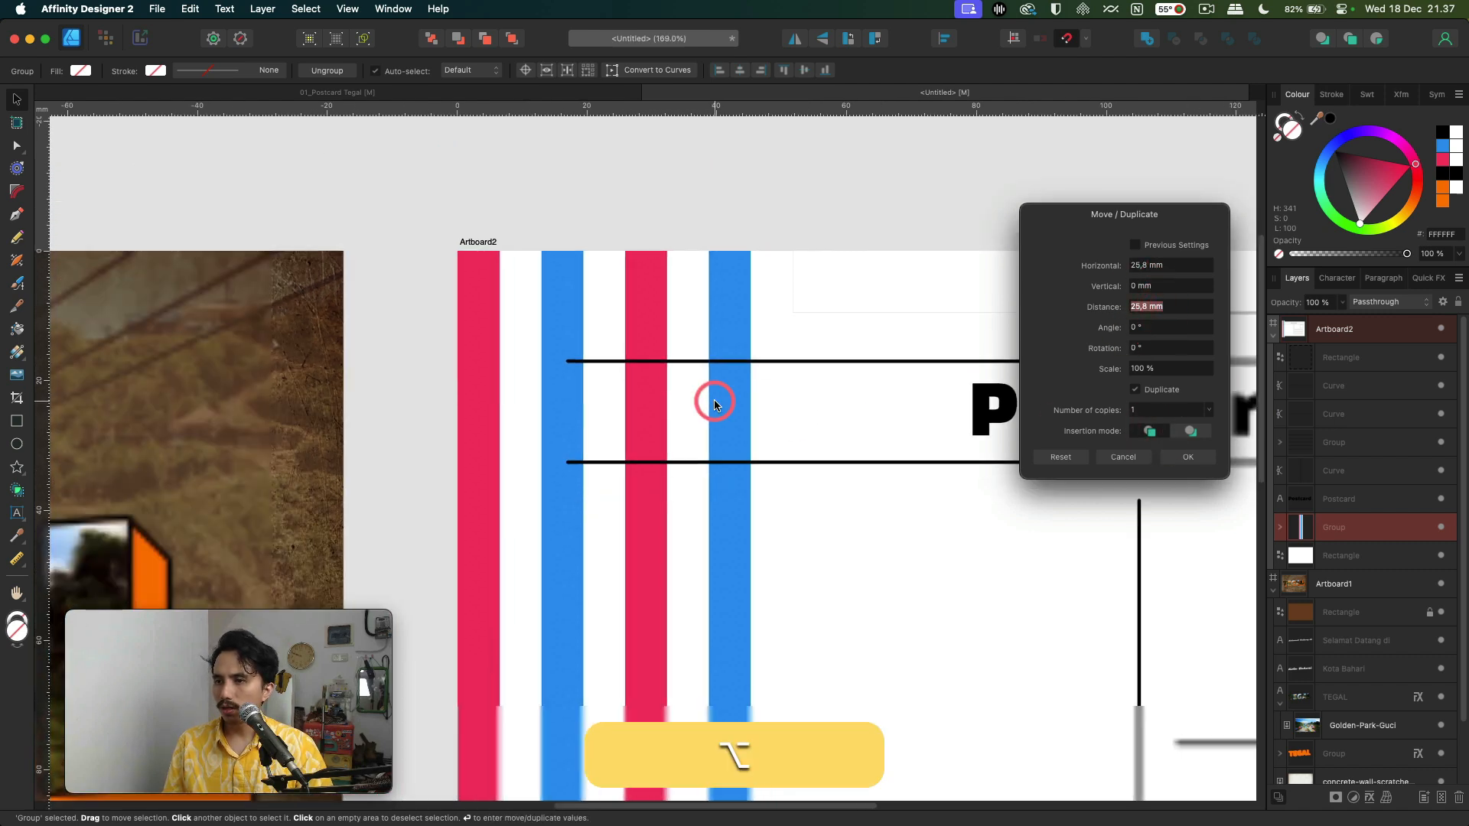
{"action": "scroll", "coordinate": [879, 371], "scroll_direction": "right", "scroll_amount": 2}
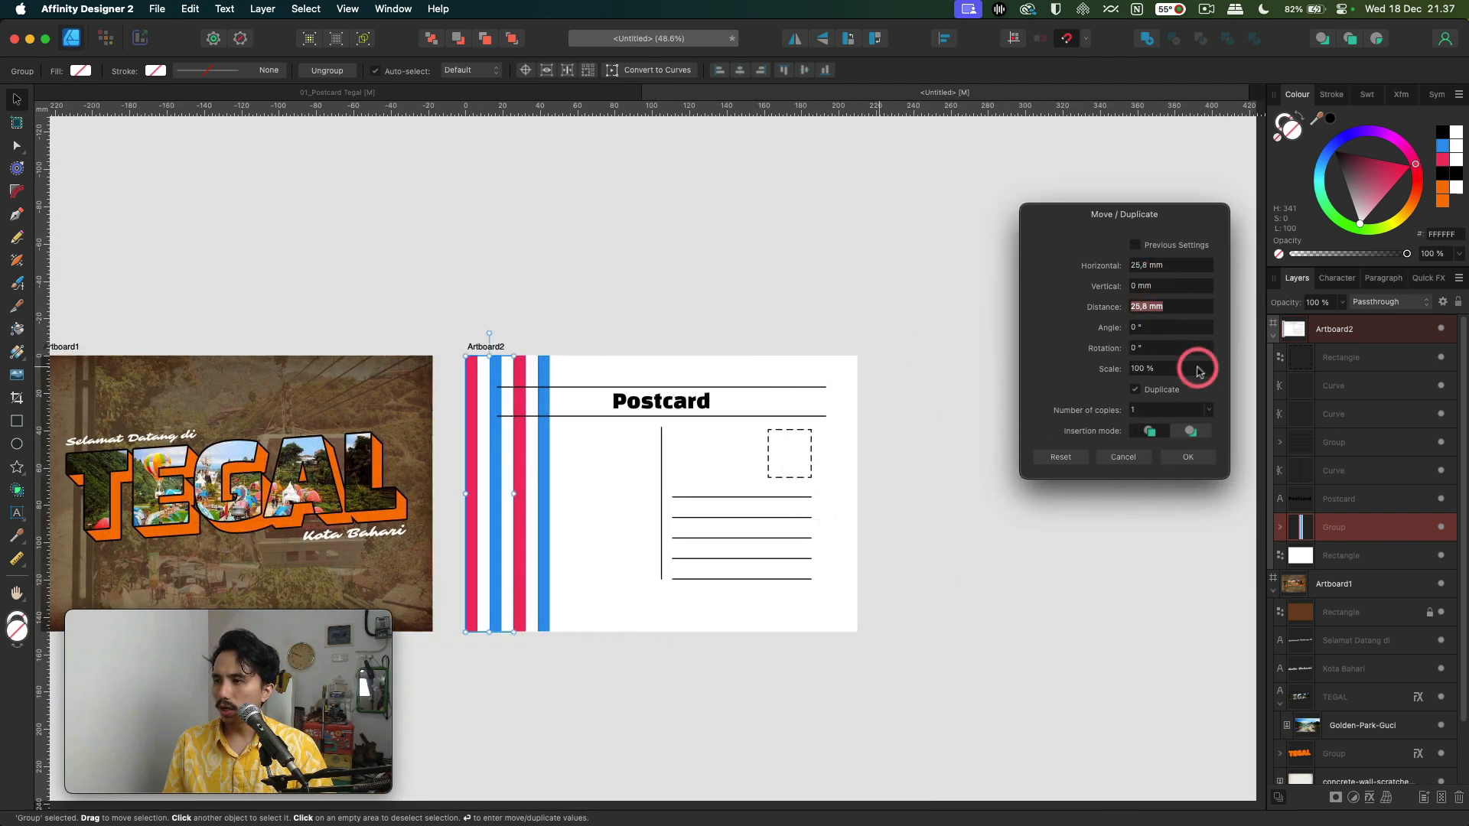
{"action": "key", "text": "Up"}
{"action": "key", "text": "Up"}
{"action": "key", "text": "Up"}
{"action": "key", "text": "Up"}
{"action": "key", "text": "Up"}
{"action": "key", "text": "Up"}
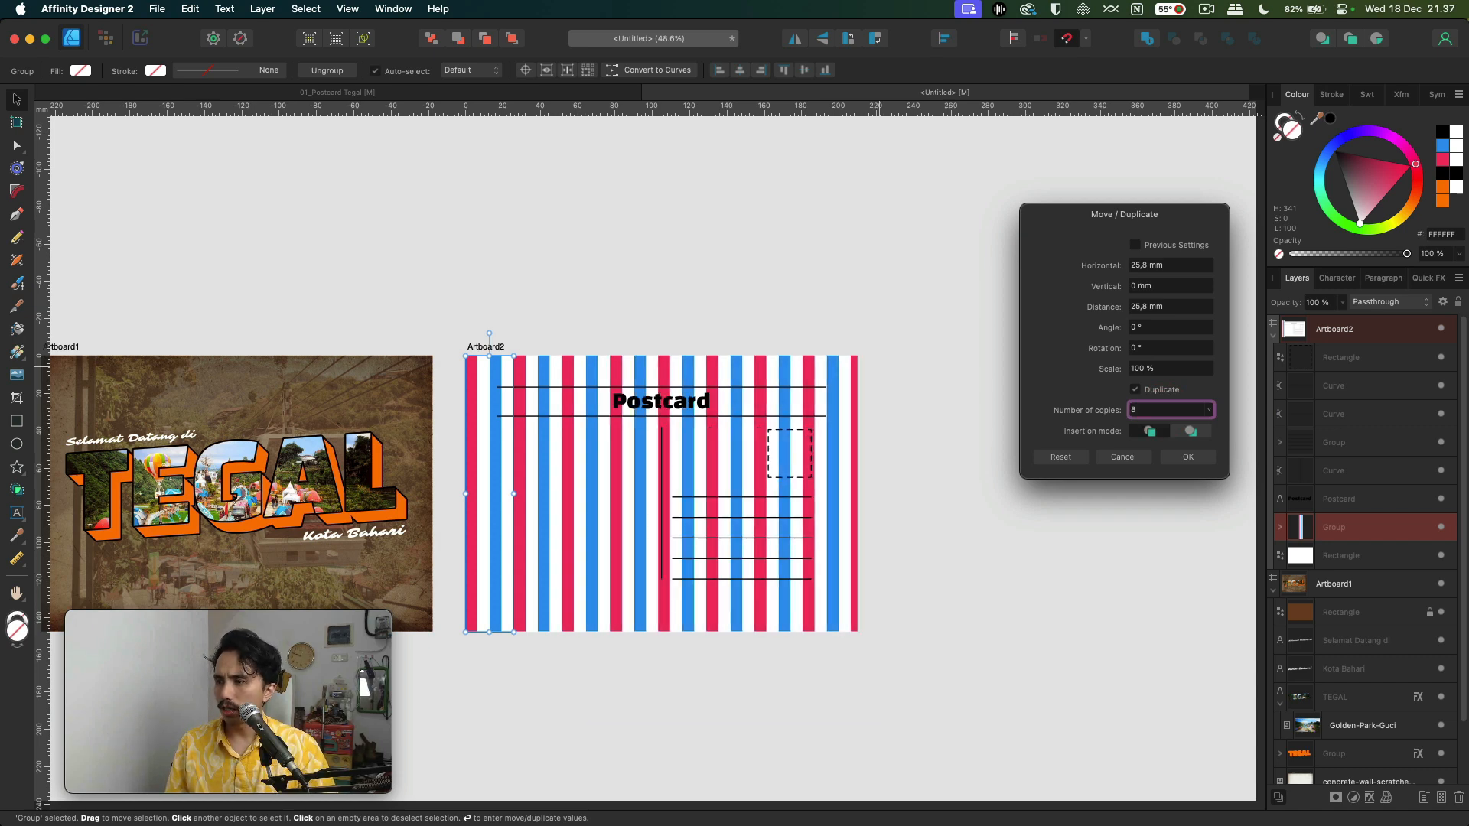
{"action": "key", "text": "Up"}
{"action": "key", "text": "Up"}
{"action": "key", "text": "Up"}
{"action": "key", "text": "Return"}
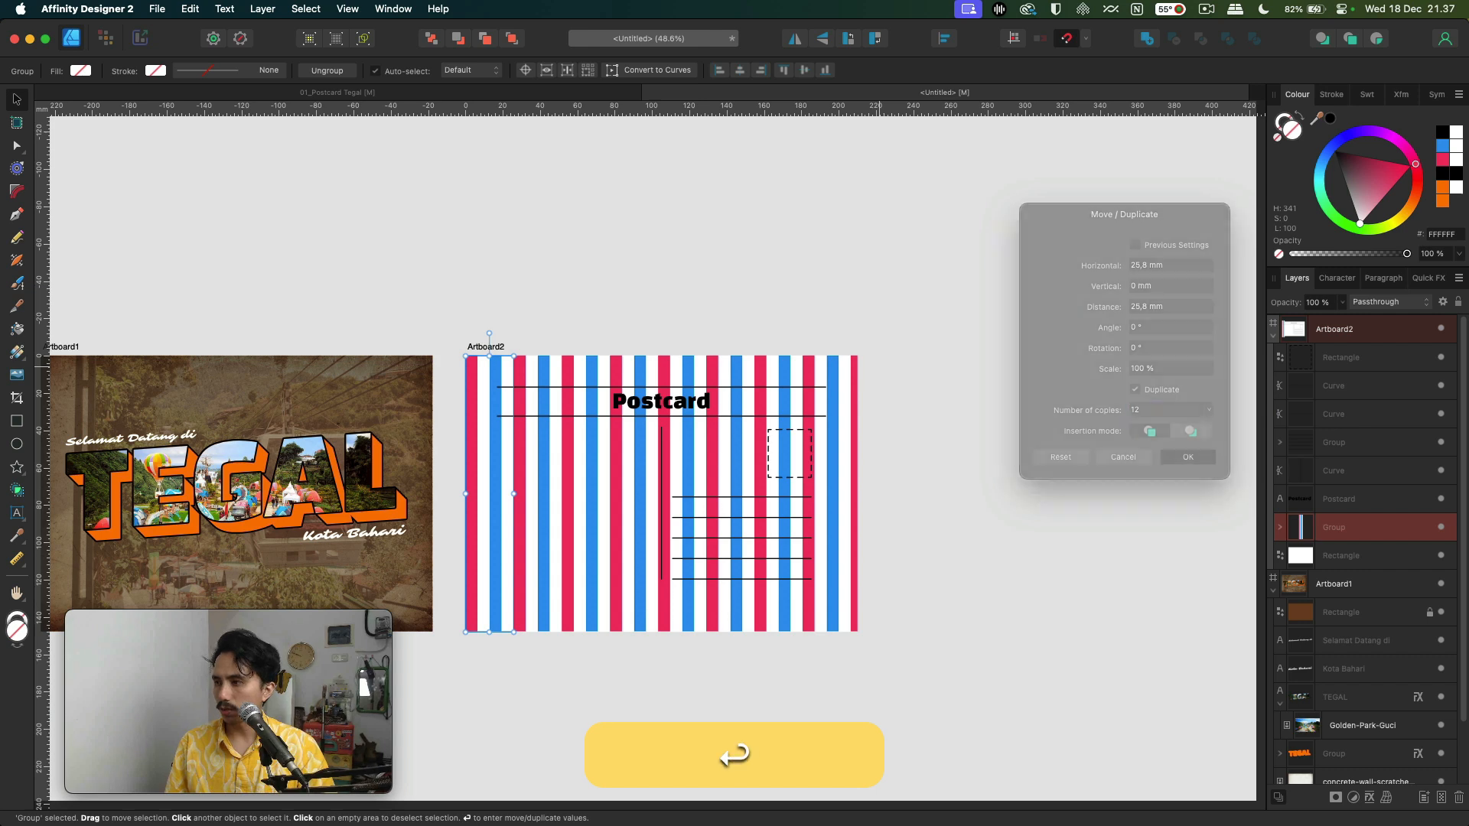
- Combine the original strip group and all its copies into a single group
{"action": "scroll", "coordinate": [1351, 532], "scroll_direction": "down", "scroll_amount": 1}
{"action": "scroll", "coordinate": [1351, 534], "scroll_direction": "down", "scroll_amount": 2}
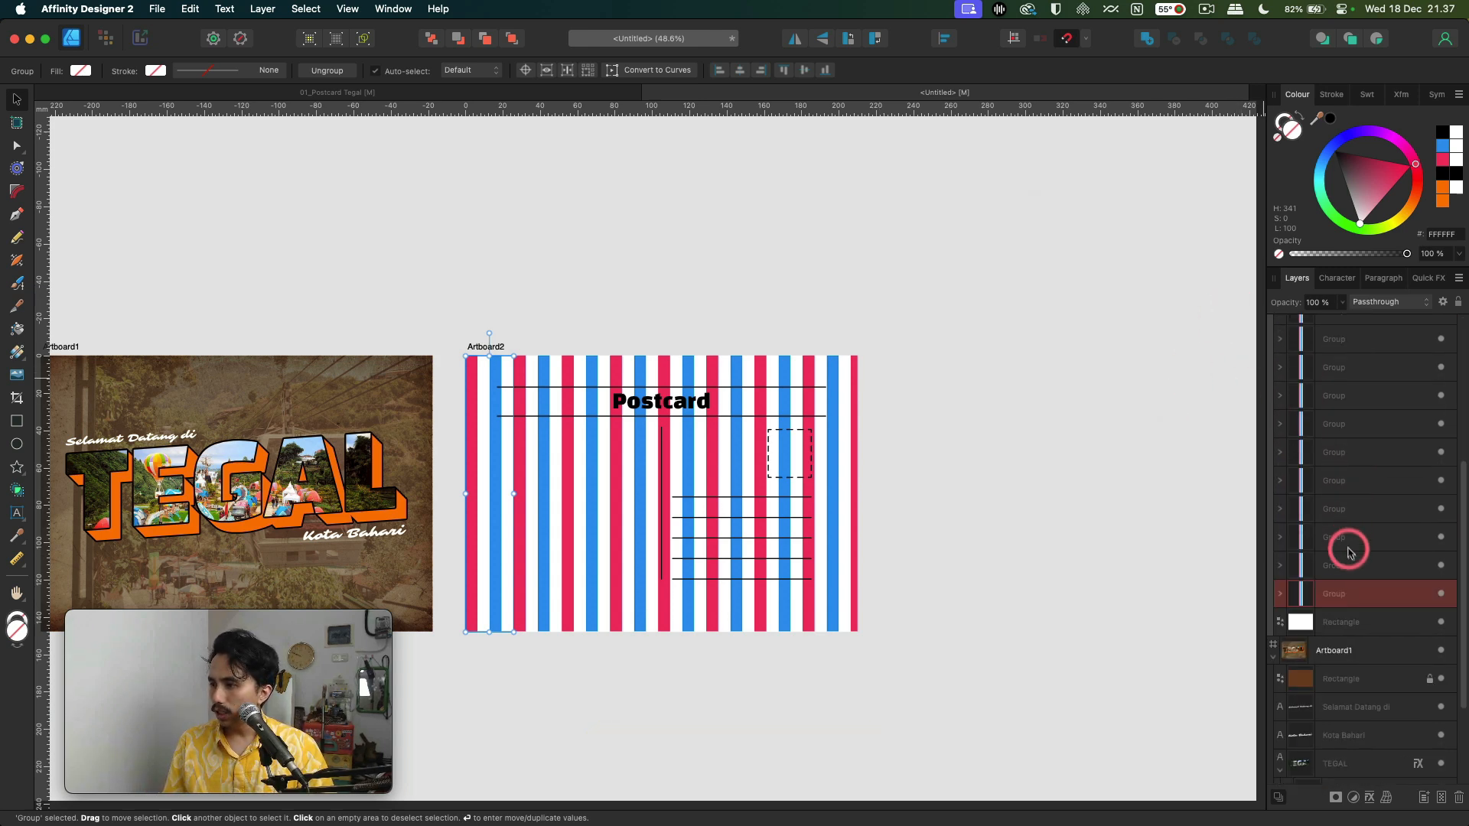
{"action": "left_click", "coordinate": [1361, 429], "text": "shift"}
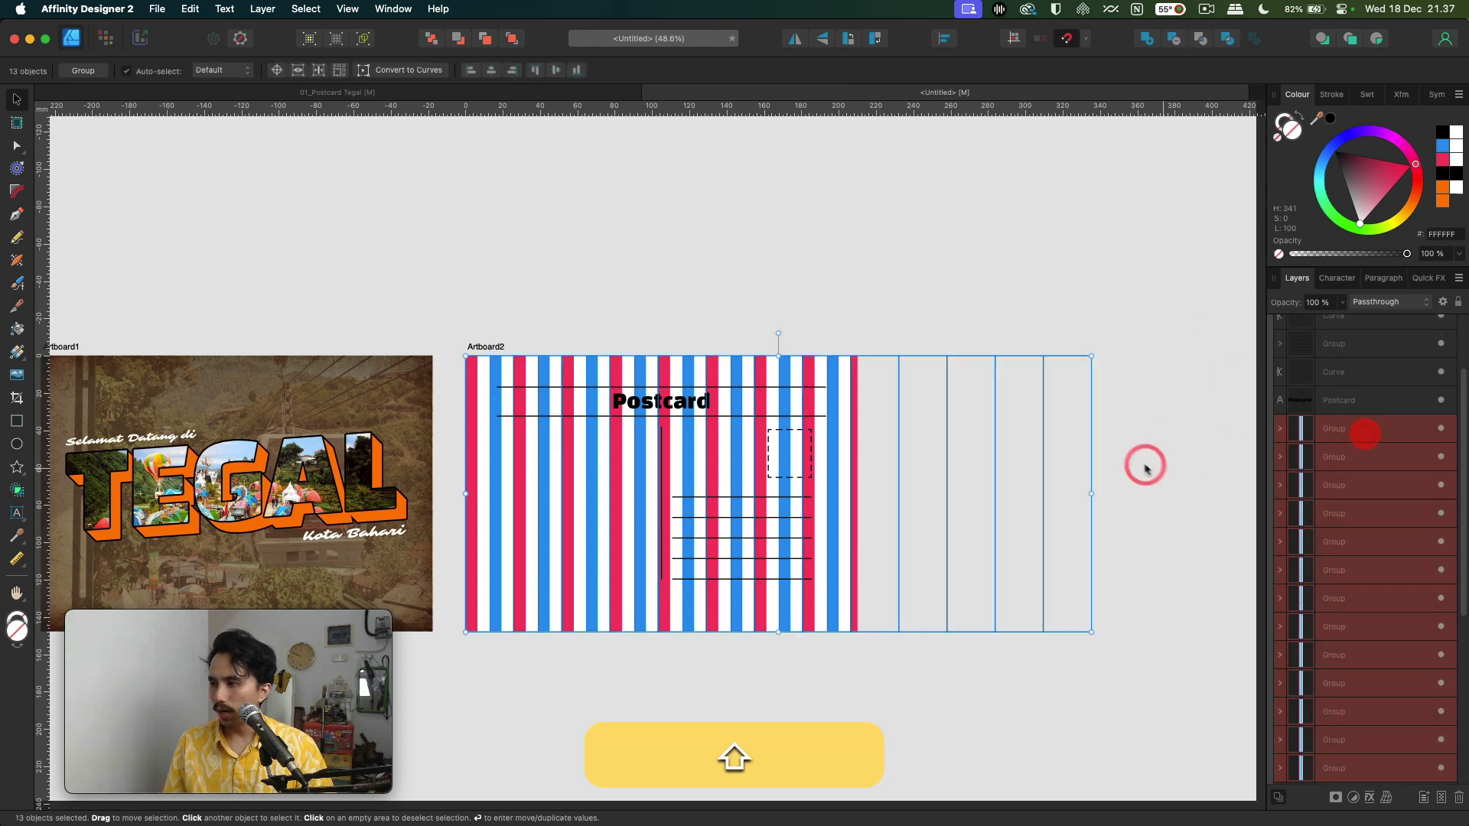
{"action": "key", "text": "super+g"}
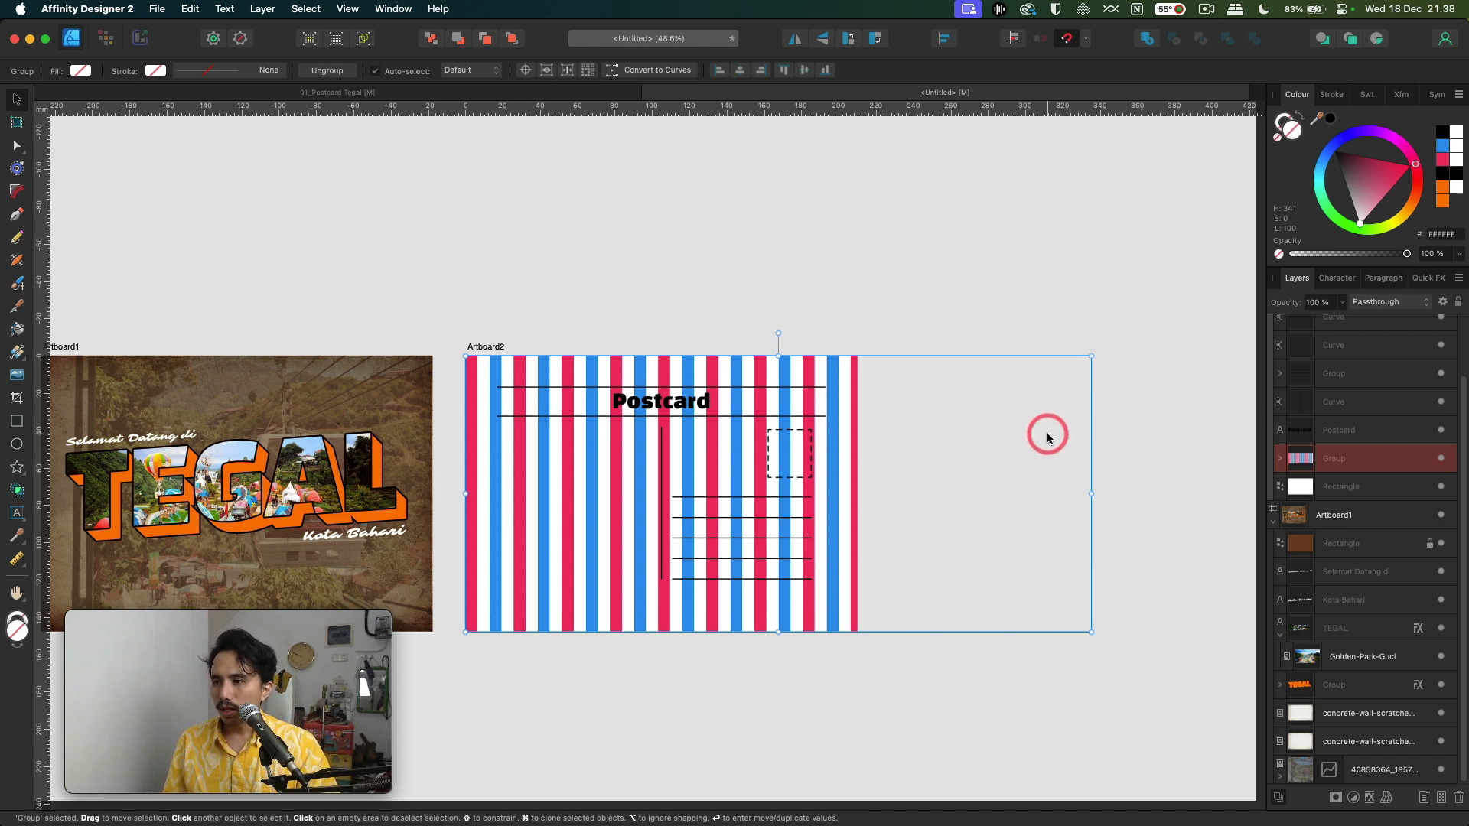
- Centre the combined stripe group horizontally over Artboard2 and rotate it clockwise by about 45°
{"action": "left_click_drag", "start_coordinate": [1045, 429], "coordinate": [933, 446]}
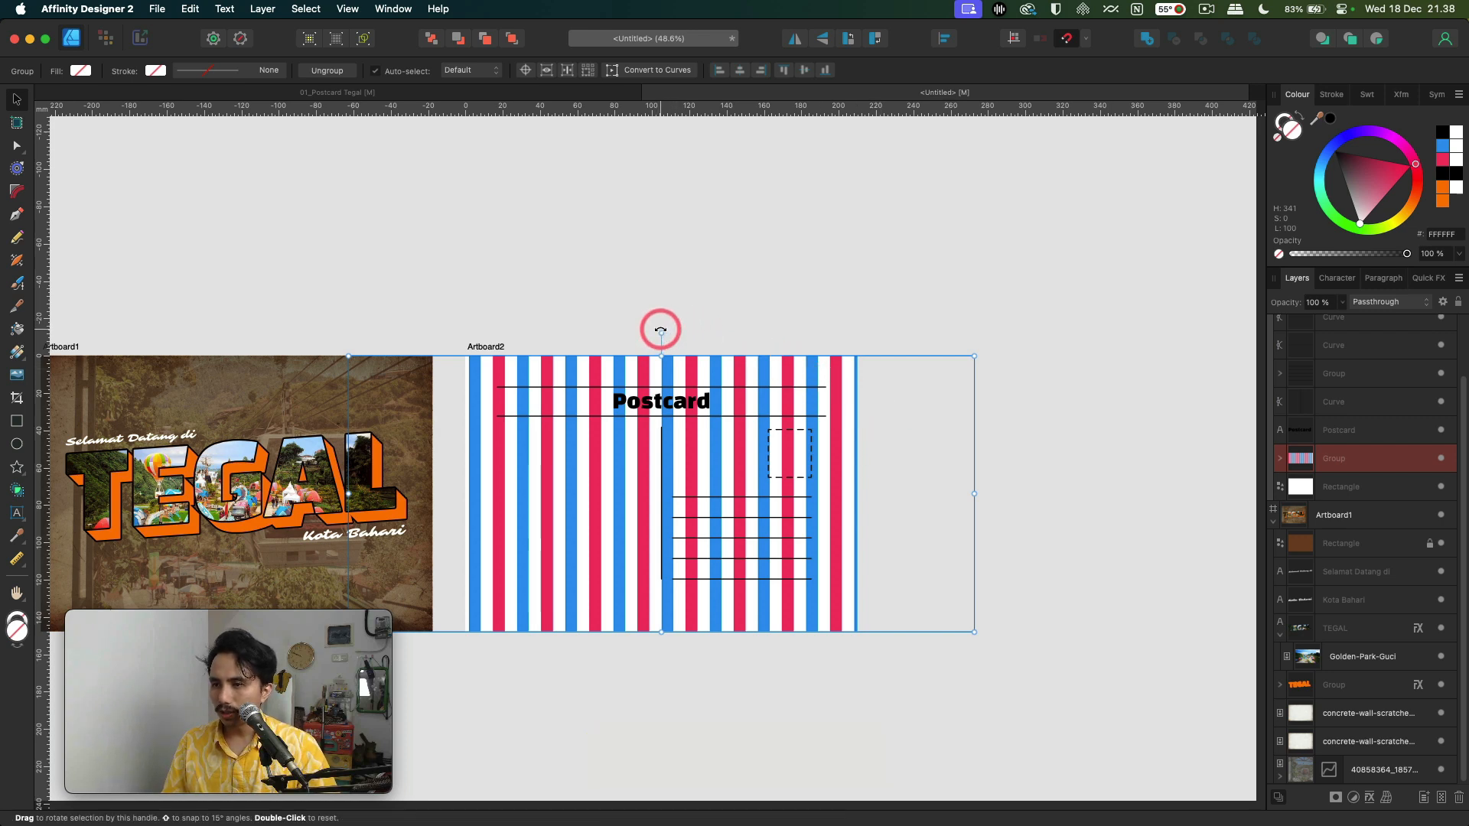
{"action": "left_click_drag", "start_coordinate": [658, 328], "coordinate": [897, 329]}
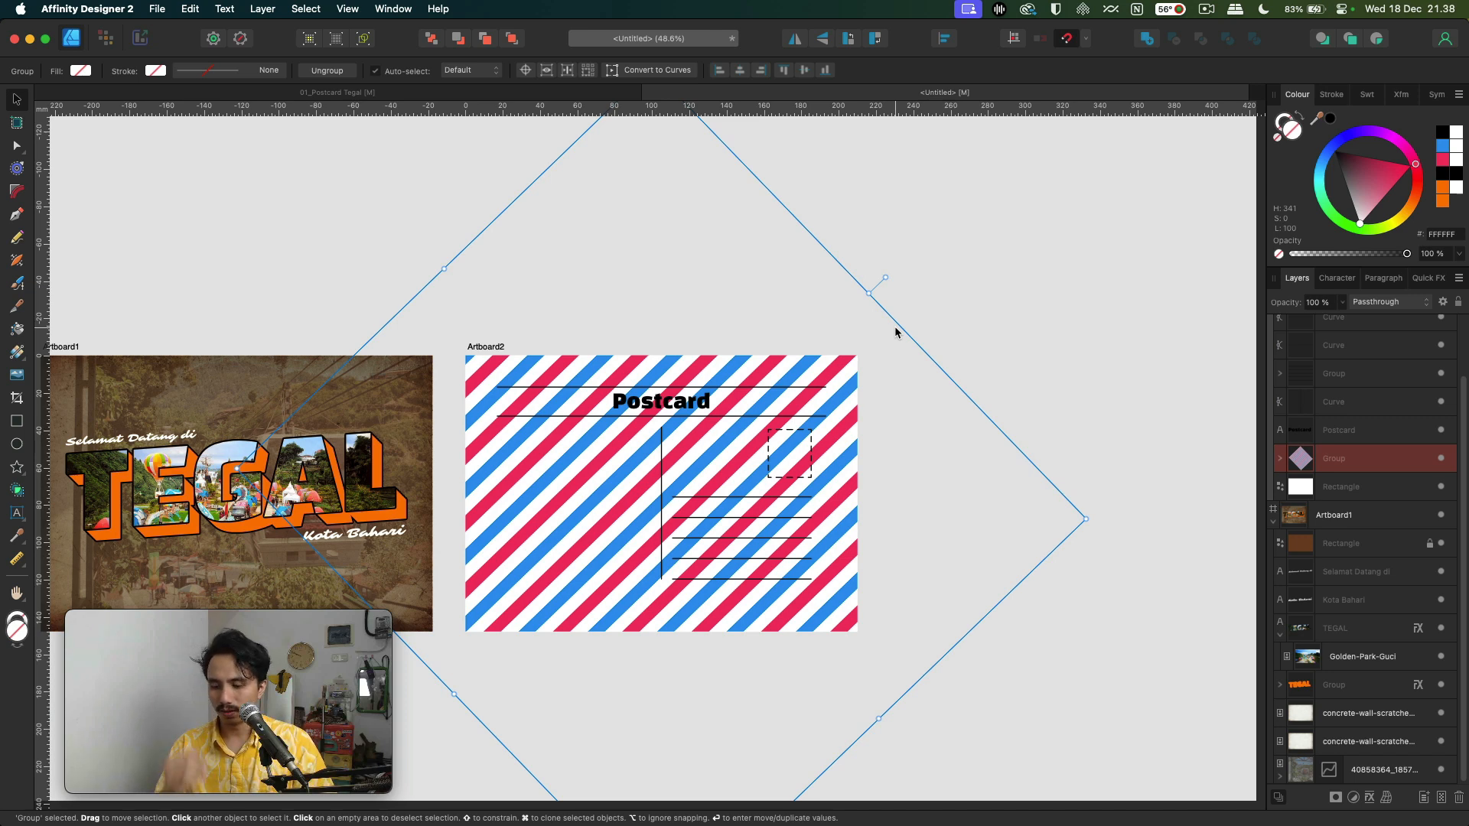
- Send the rotated stripe group behind the white inner rectangle on Artboard2 to form a diagonal border, and clear the selection
{"action": "key", "text": "super+shift+bracketleft"}
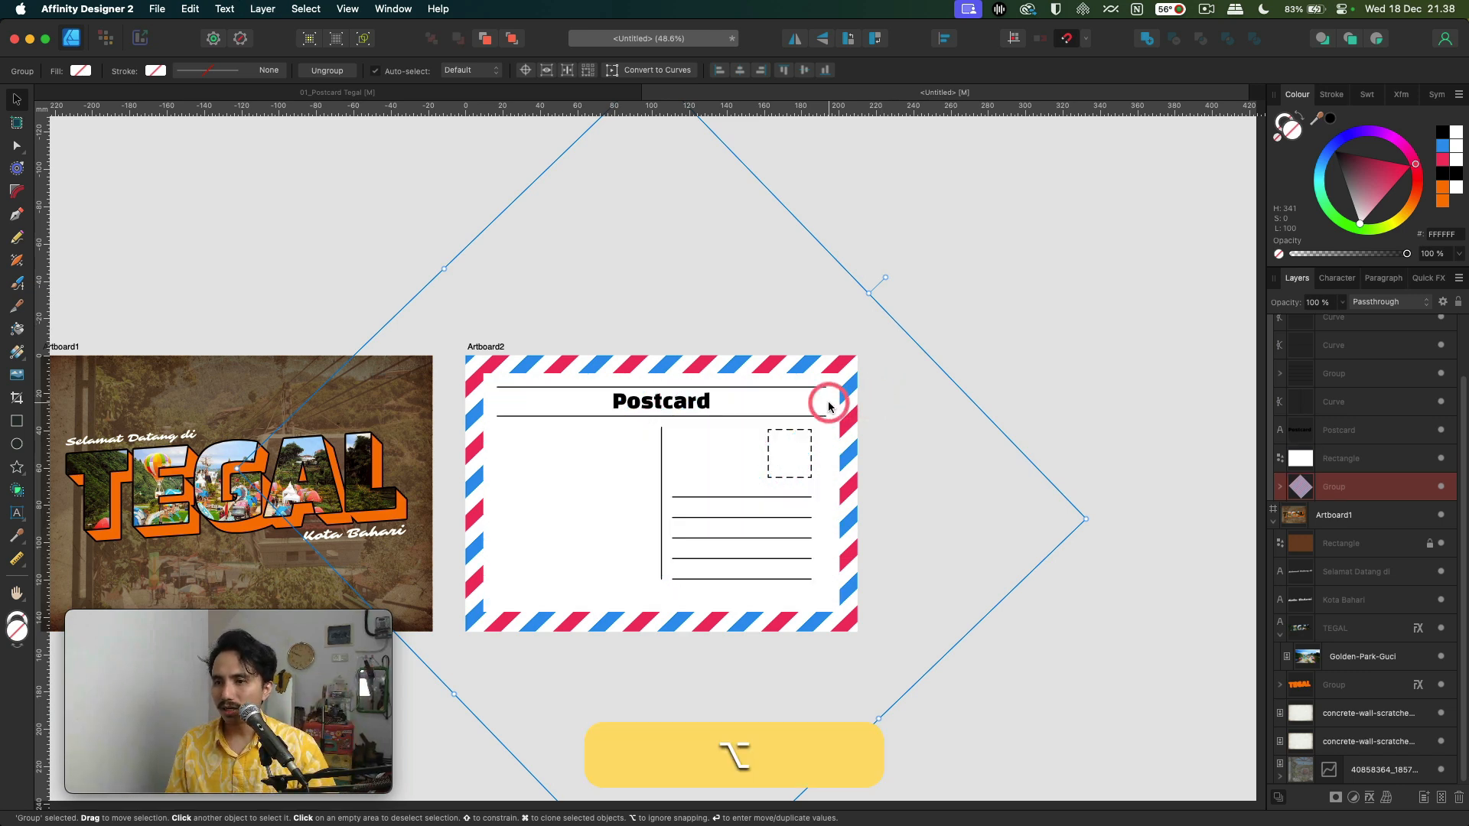
{"action": "scroll", "coordinate": [826, 403], "scroll_direction": "down", "scroll_amount": 2}
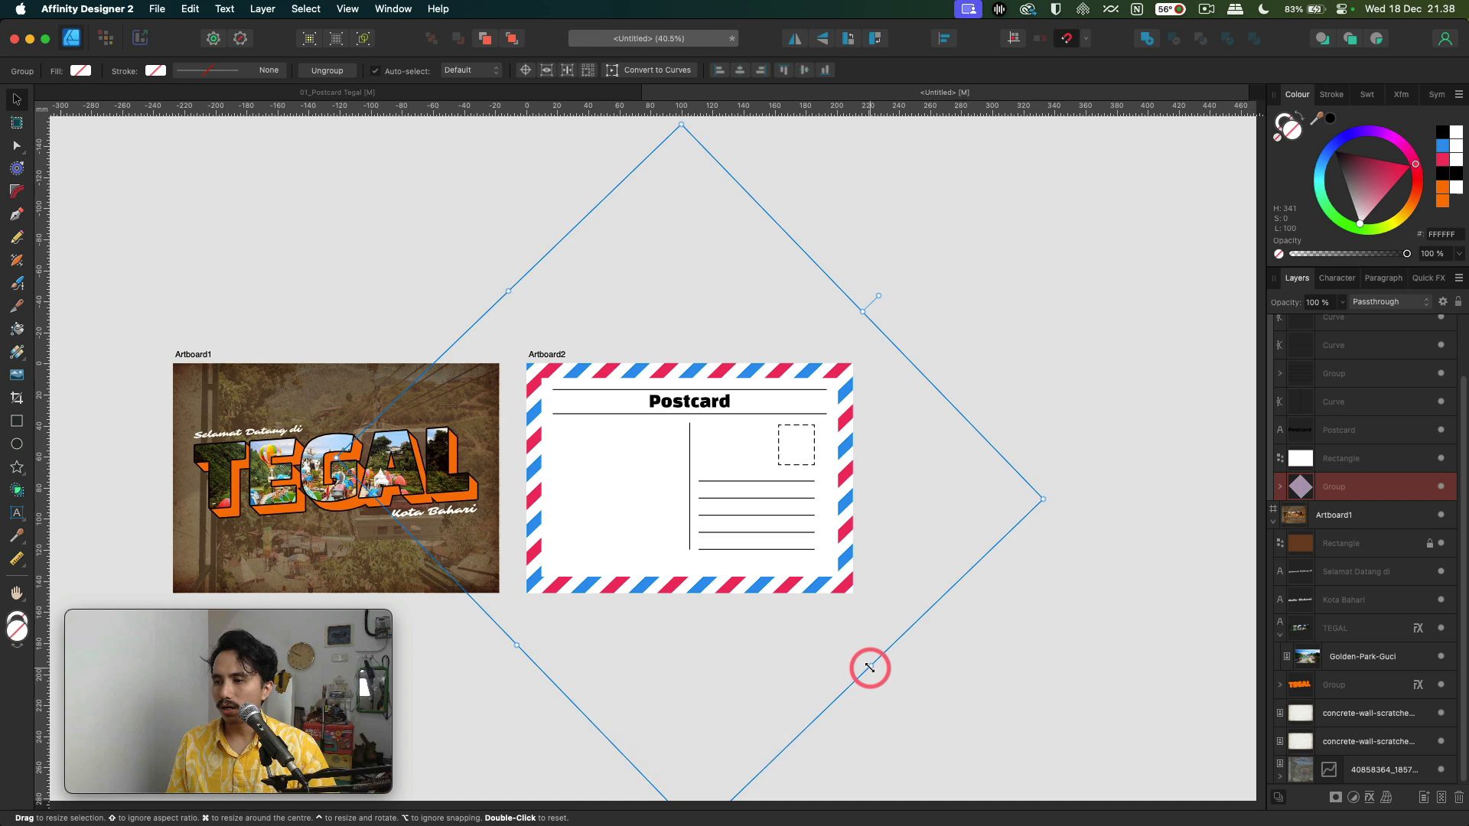
{"action": "left_click_drag", "start_coordinate": [869, 668], "coordinate": [812, 562]}
{"action": "left_click", "coordinate": [828, 623]}
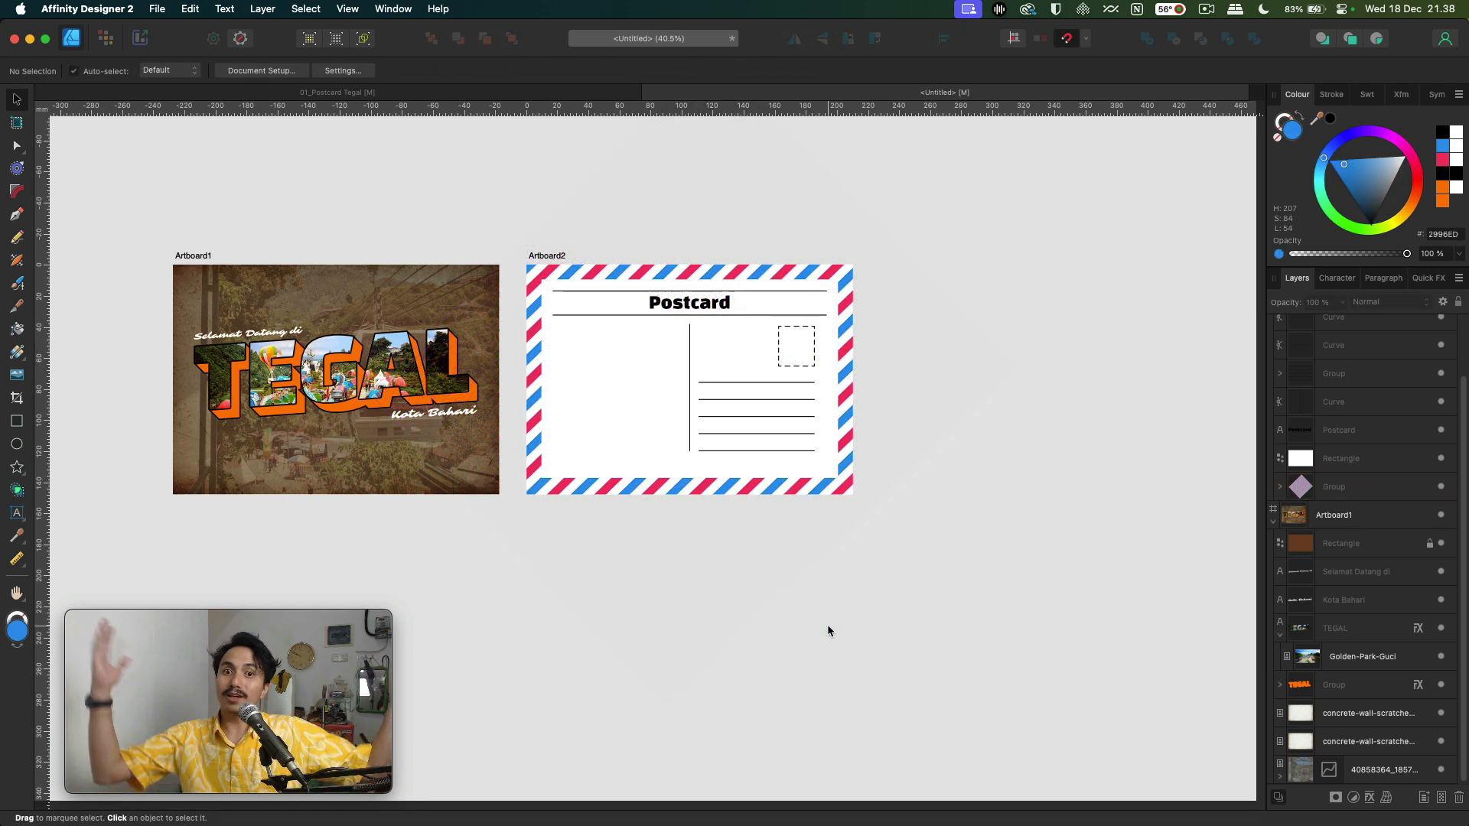